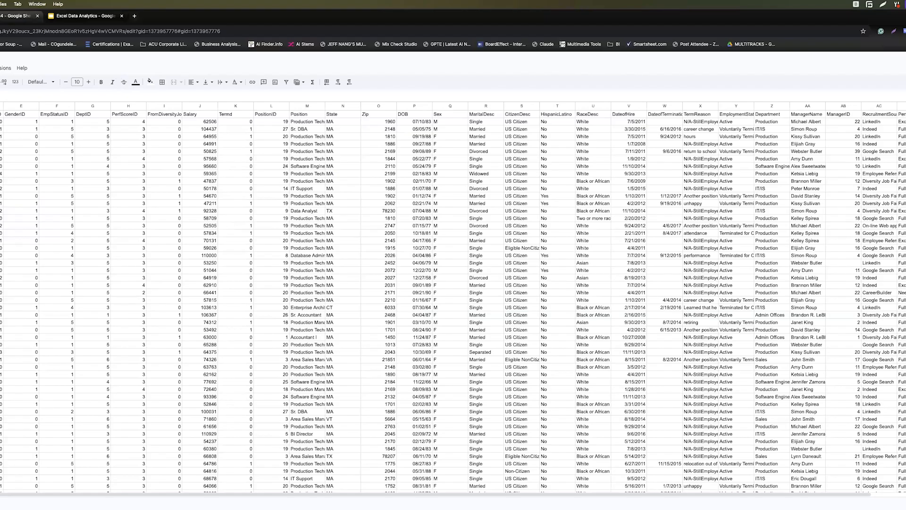
Close the open Sheets tab and open the first Immigration spreadsheet in the 0.0 DataSets folder.
left_click(37, 16)
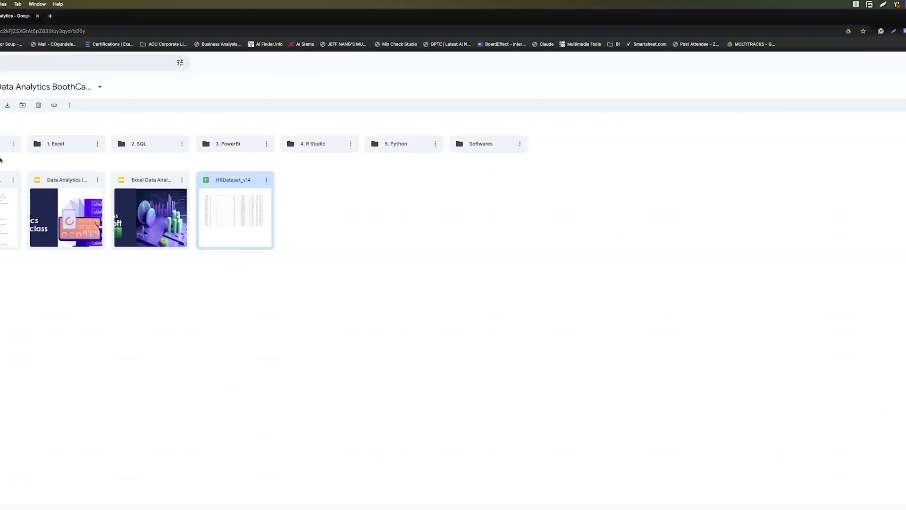
double_click(7, 143)
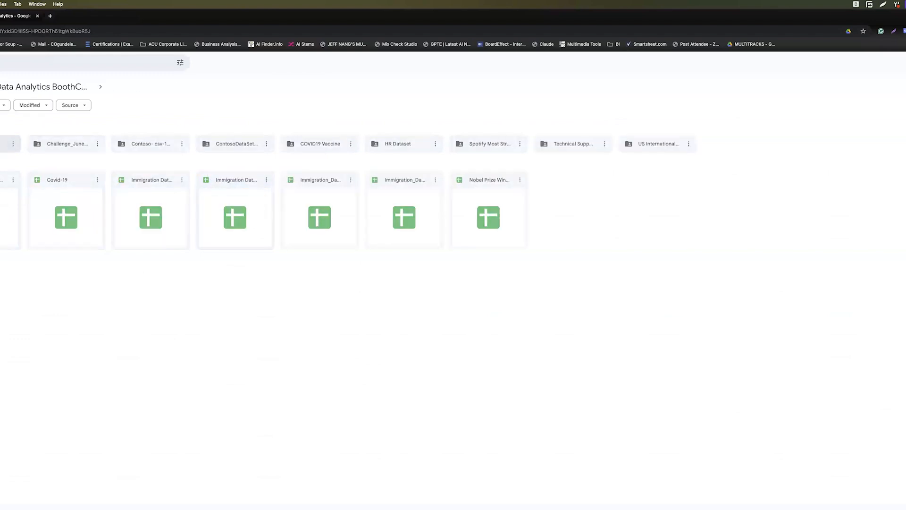
left_click(149, 214)
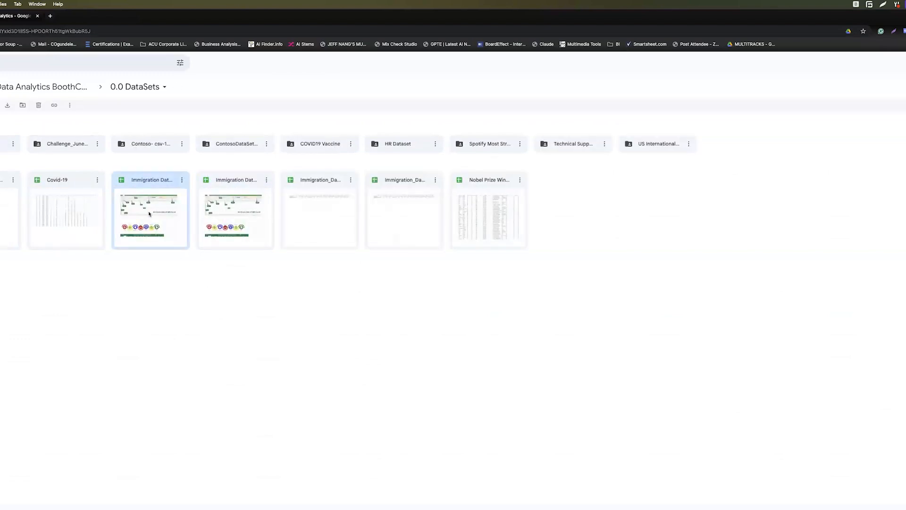
double_click(149, 214)
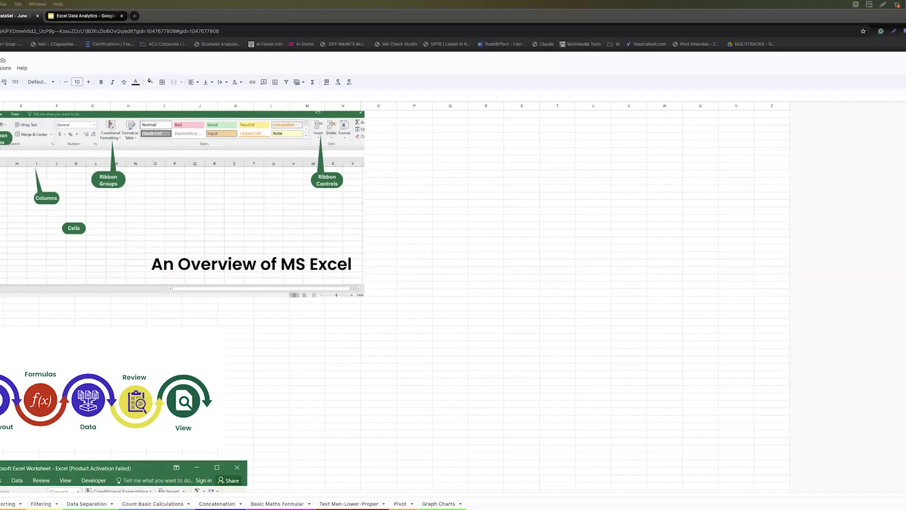
Move the Excel vaccinations workbook window to the upper right over the browser.
left_click_drag(1, 114, 743, 42)
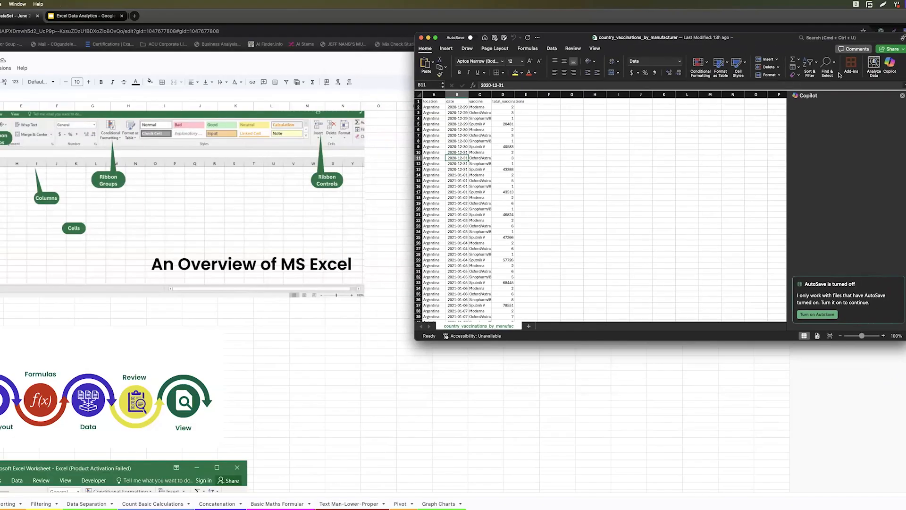
Add a new blank Sheet1 and make the Excel window taller and wider to the left.
double_click(763, 39)
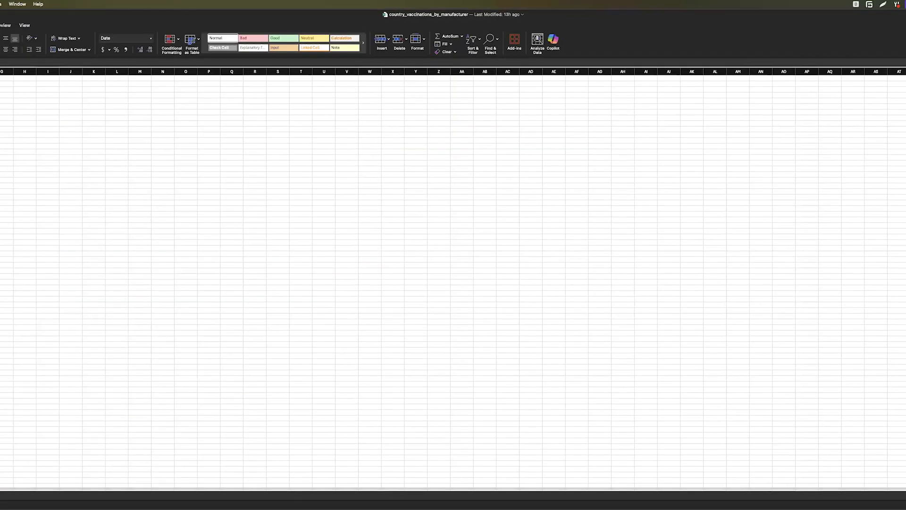
double_click(639, 19)
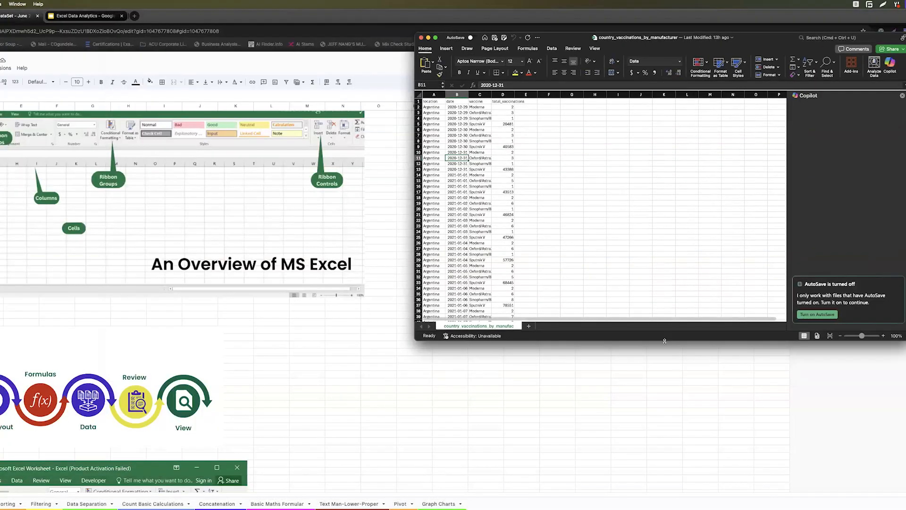
left_click_drag(665, 341, 661, 475)
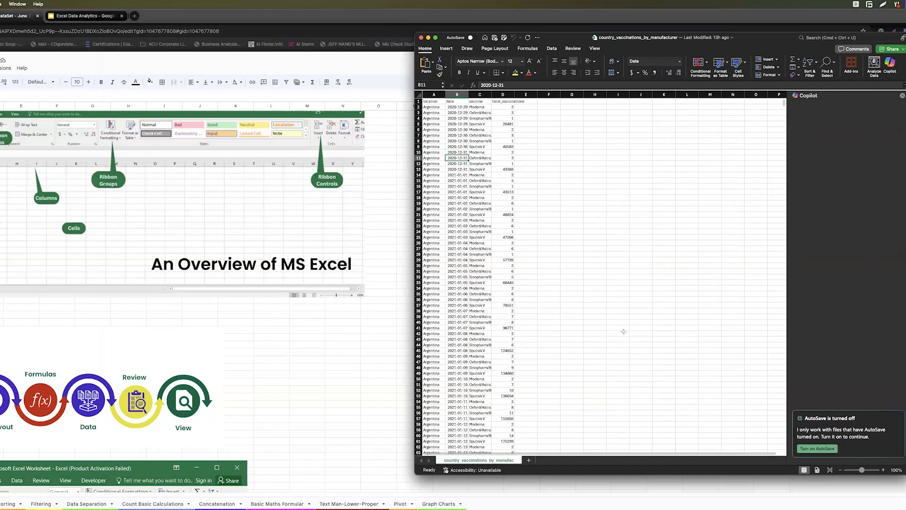
left_click(529, 459)
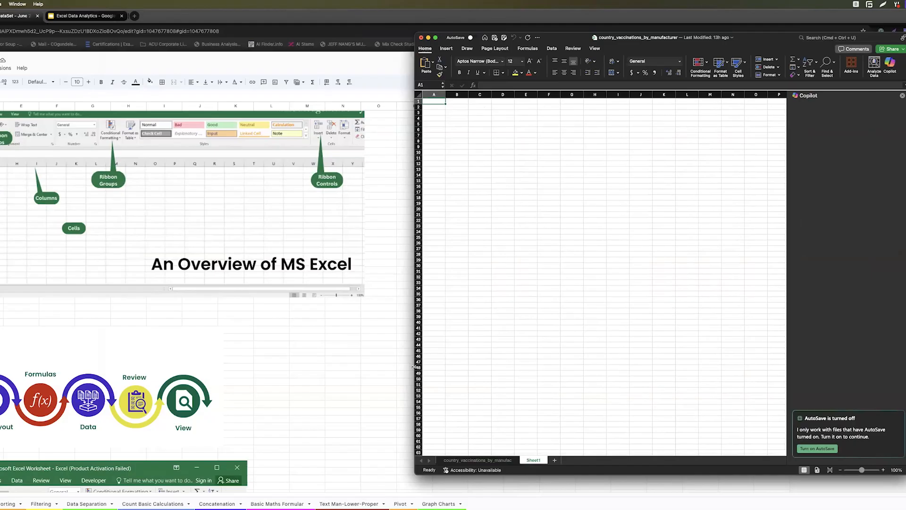
left_click_drag(407, 366, 375, 367)
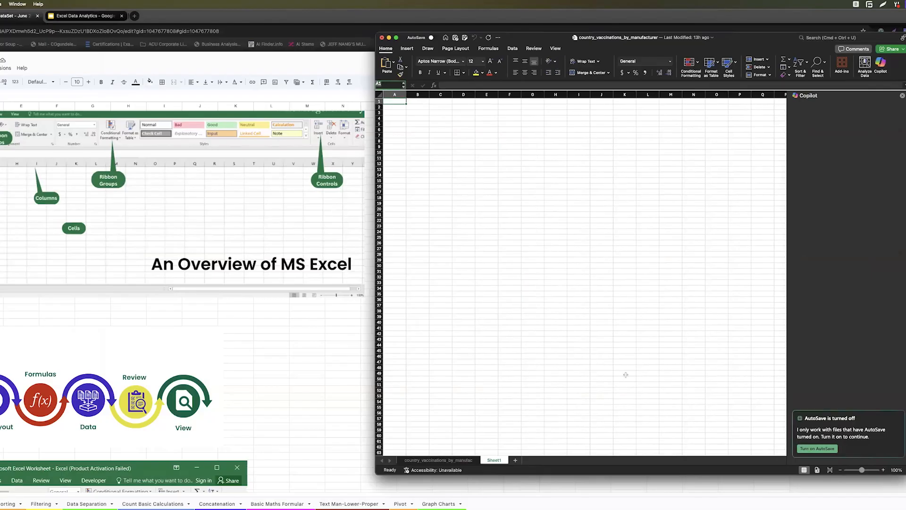
left_click_drag(340, 478, 198, 480)
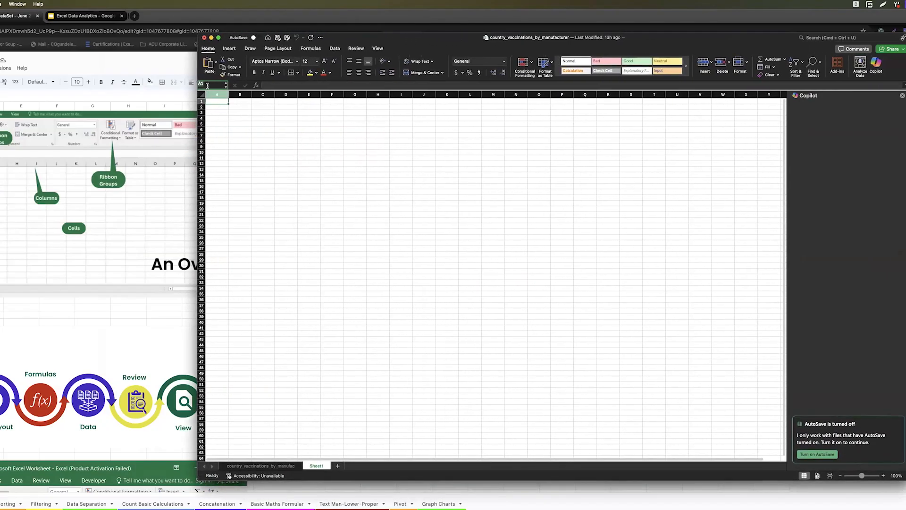
Zoom Sheet1 in four steps so the cells appear large.
left_click(883, 476)
left_click(884, 475)
left_click(883, 476)
left_click(884, 476)
left_click(883, 476)
left_click(884, 476)
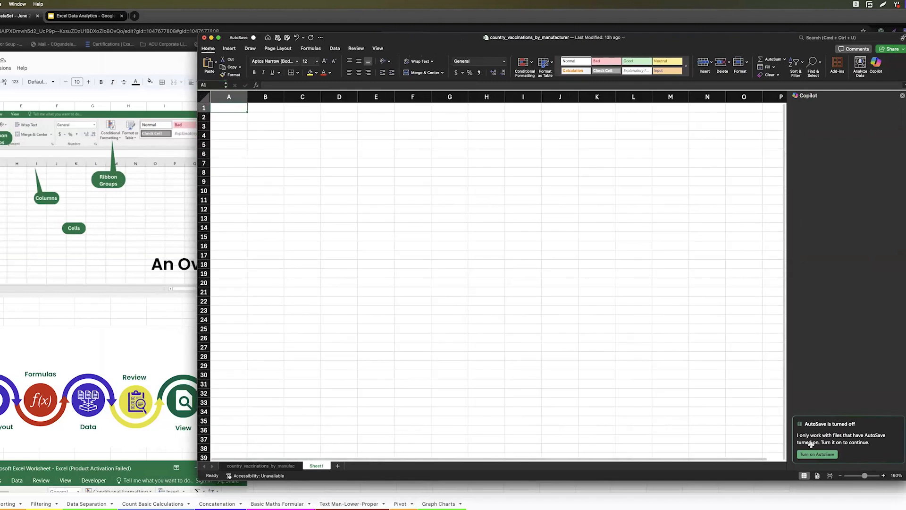
Demonstrate selecting cells A1, A2 and A3, all of column A and row 1, then the Name Box.
left_click(208, 86)
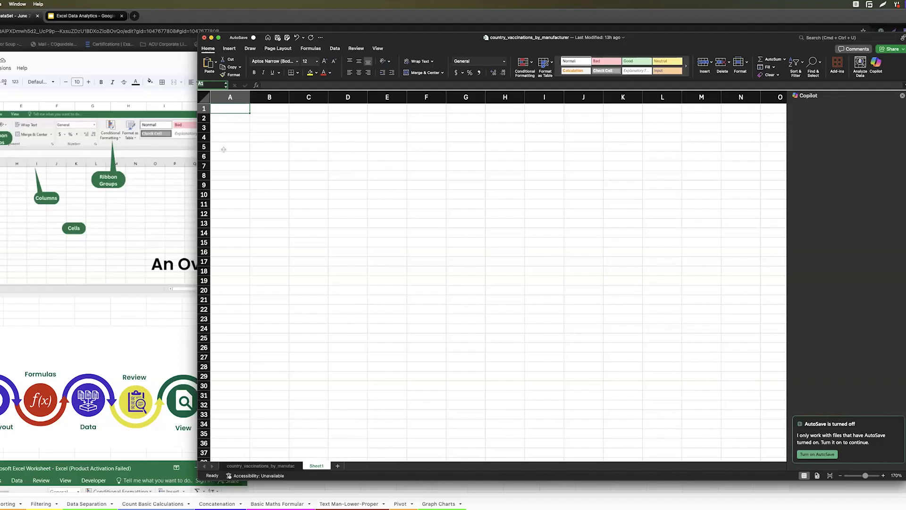
left_click(228, 110)
left_click(225, 120)
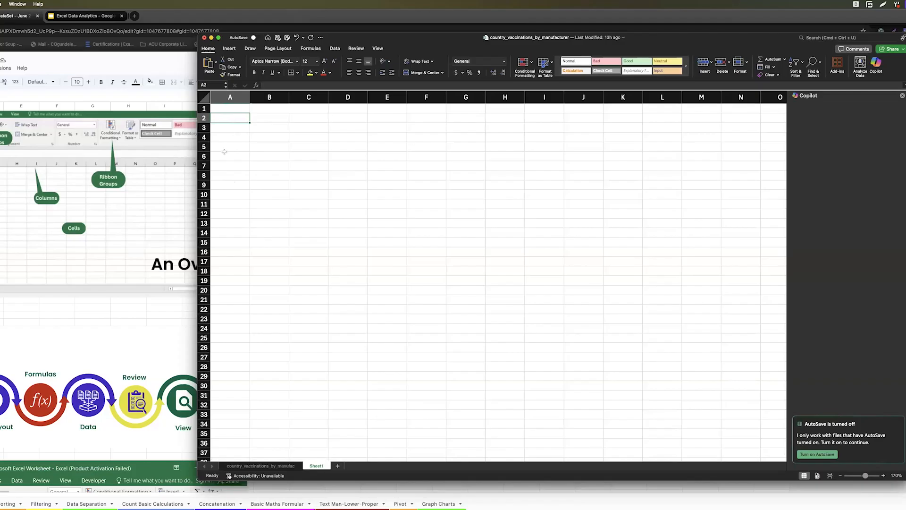
left_click(223, 130)
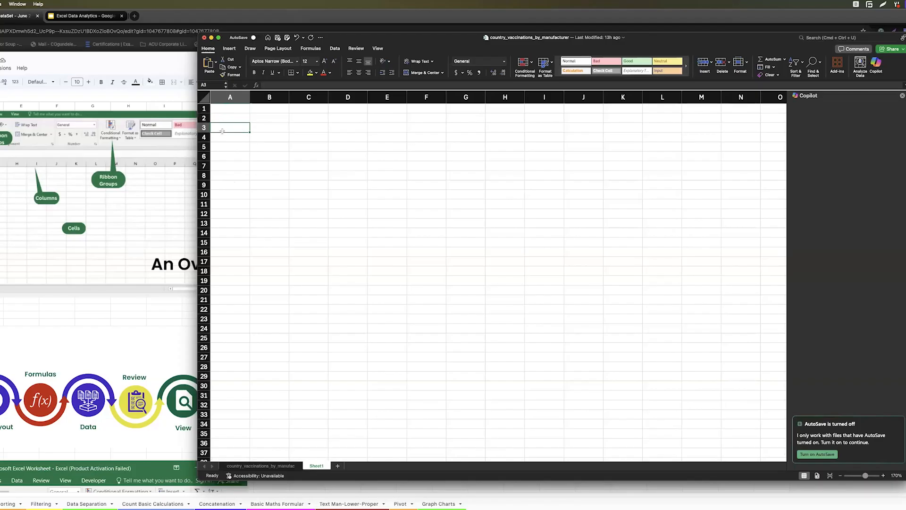
left_click(240, 99)
left_click(208, 109)
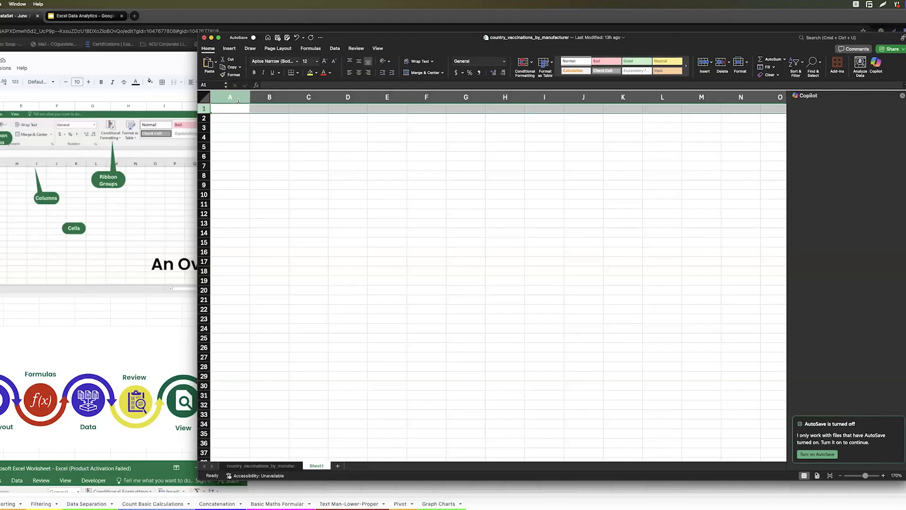
left_click(229, 110)
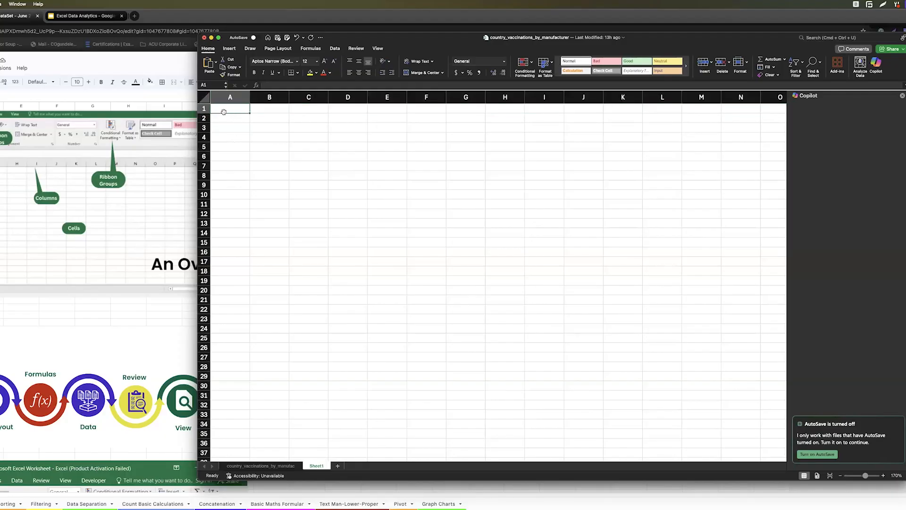
left_click(212, 84)
Jump to cell A14 through the Name Box and click into the formula bar.
key("Return")
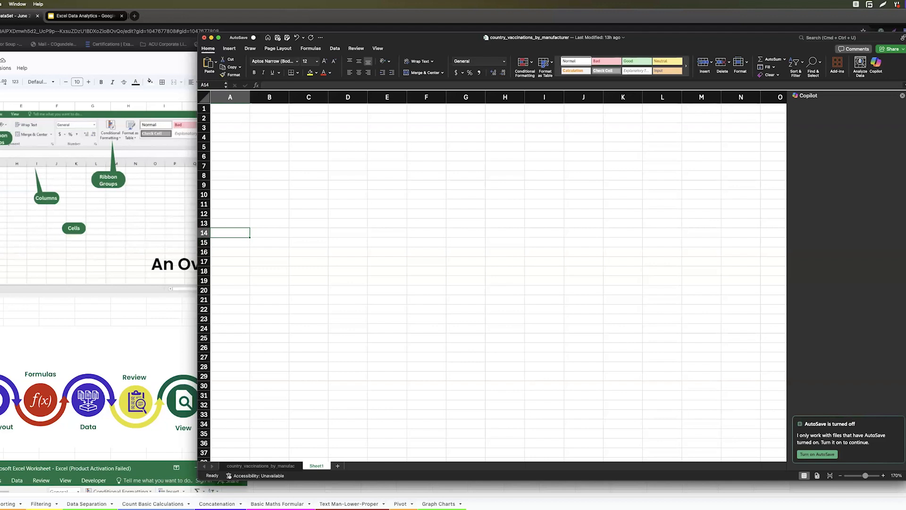
left_click(301, 83)
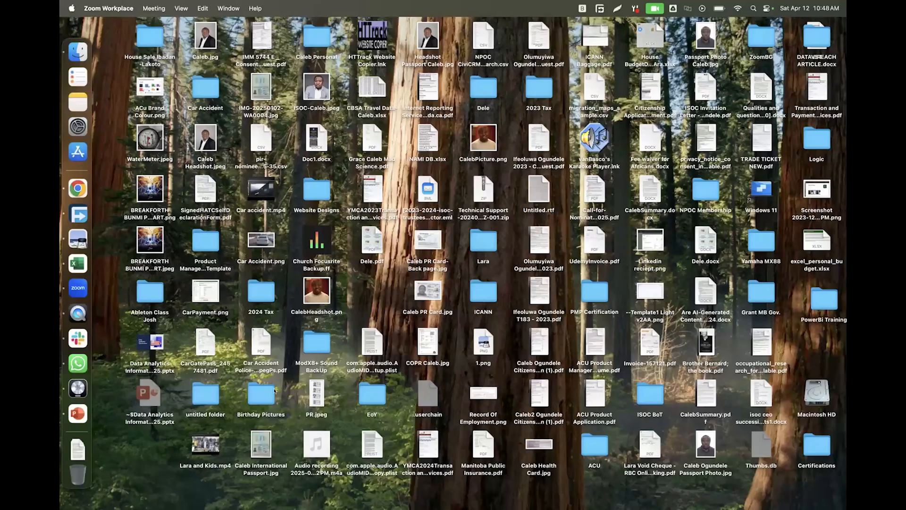
Return to the Immigration DataSet spreadsheet, select its overview image, and show the Share dropdown.
left_click(77, 263)
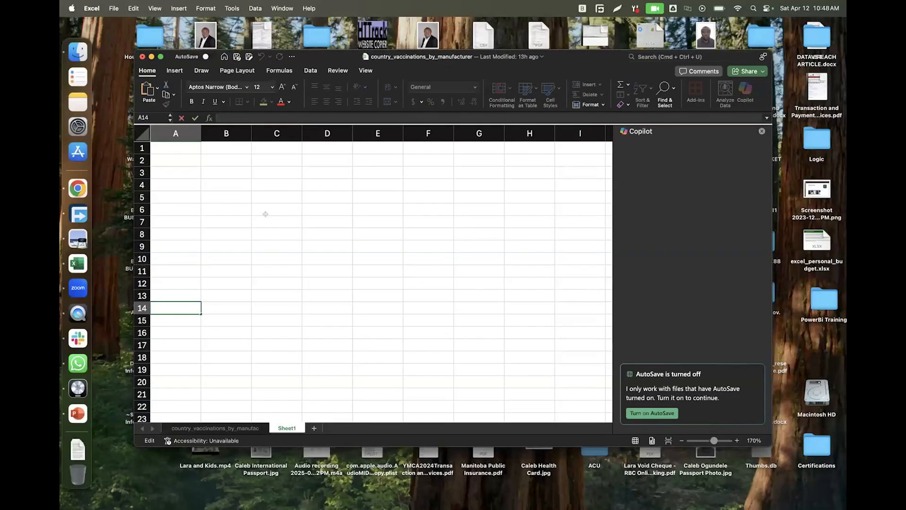
left_click(76, 185)
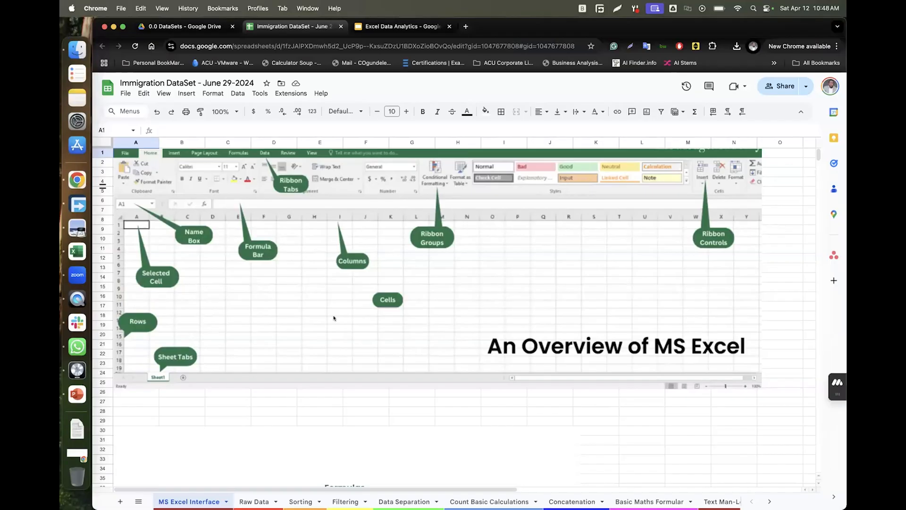
left_click(343, 228)
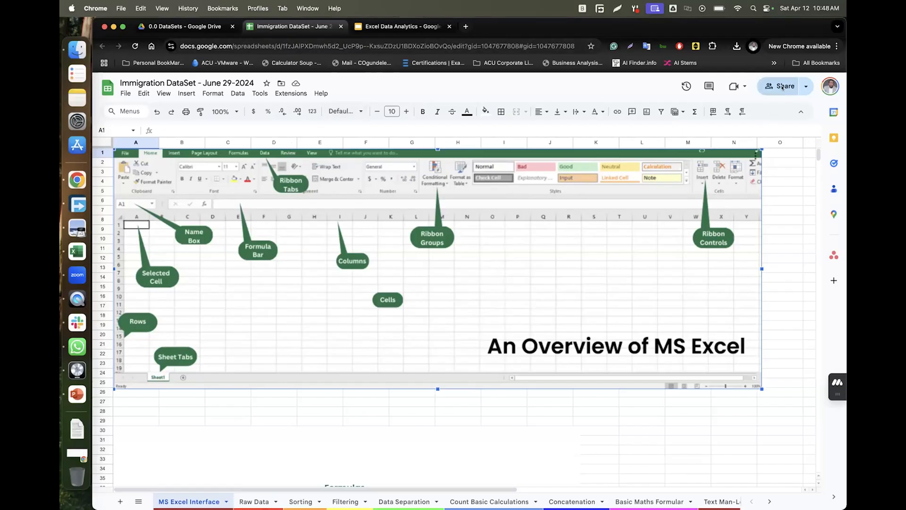
left_click(805, 86)
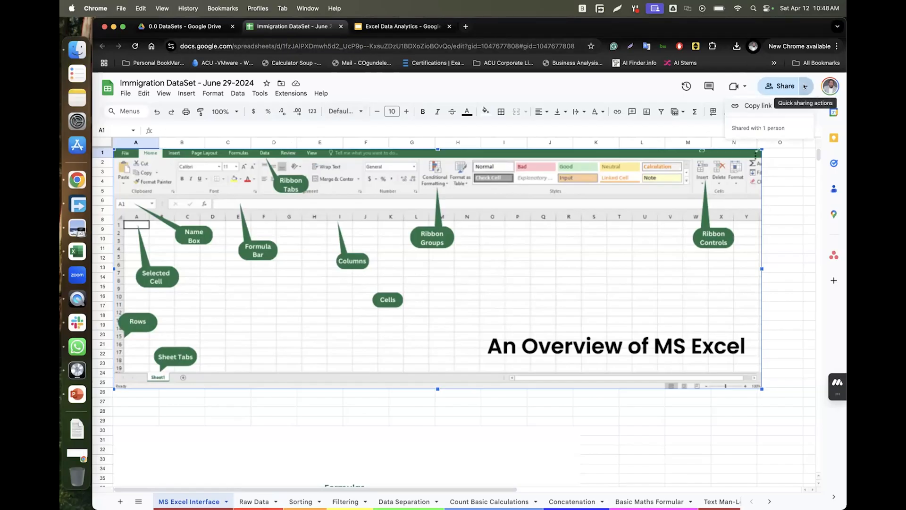
Change General access to Anyone with the link, copy the link, and return to Excel.
left_click(760, 107)
left_click(779, 86)
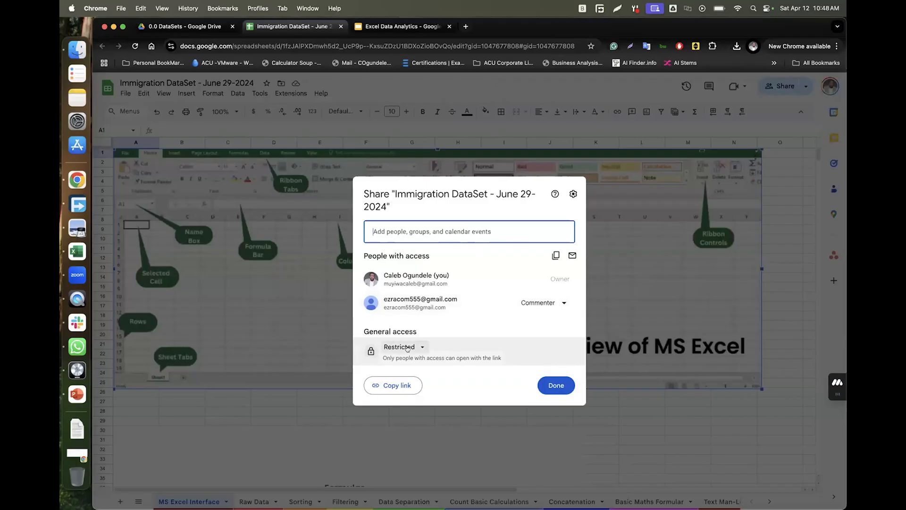
left_click(409, 347)
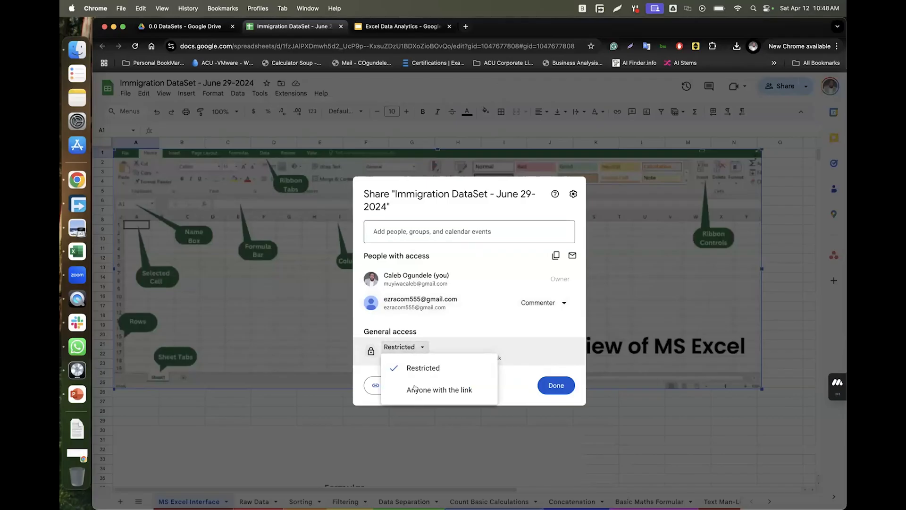
left_click(399, 387)
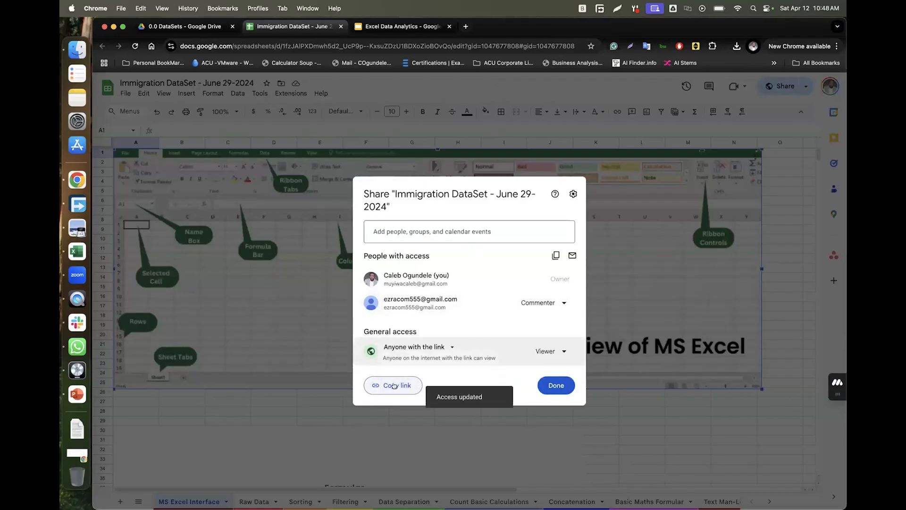
left_click(394, 386)
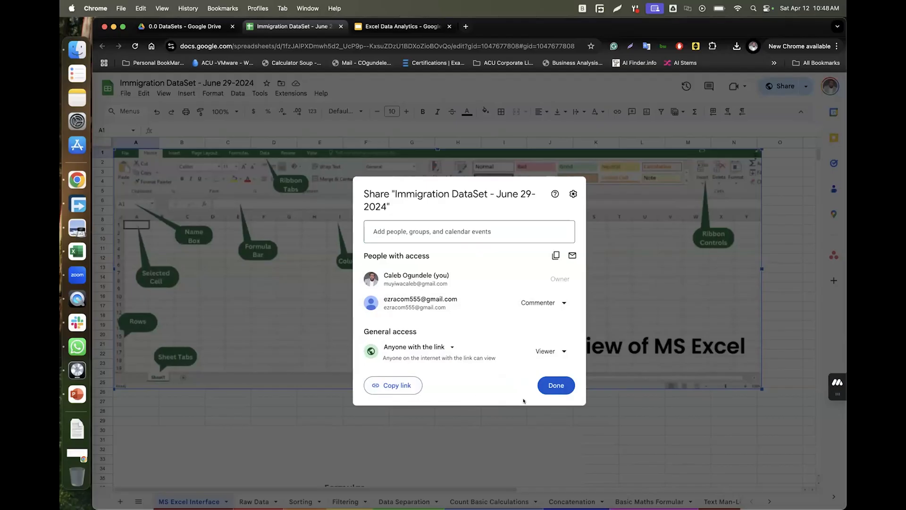
left_click(553, 385)
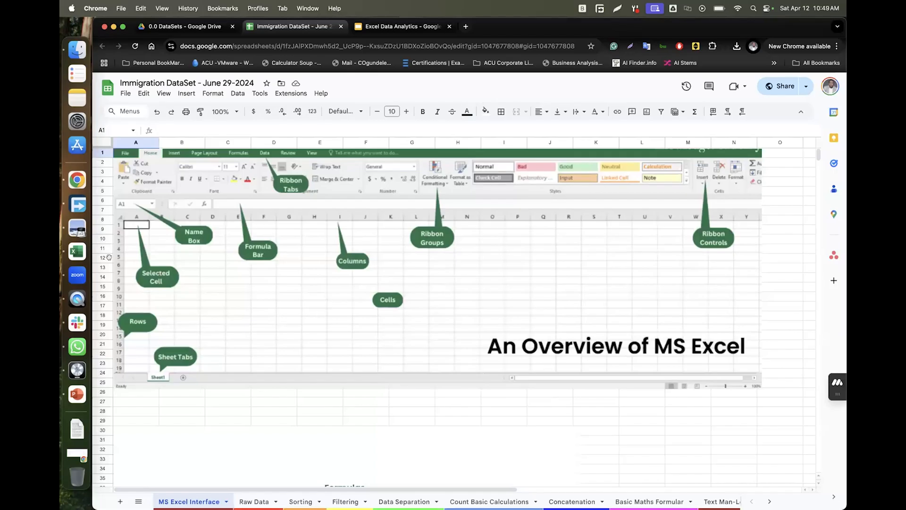
left_click(77, 251)
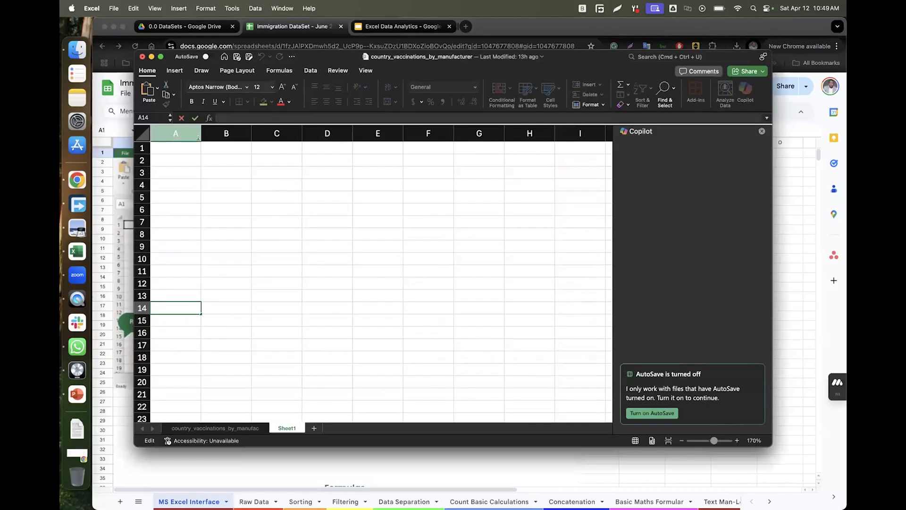
Move the Excel window right beside the overview diagram and select cell A1 and the Name Box.
left_click_drag(327, 56, 488, 78)
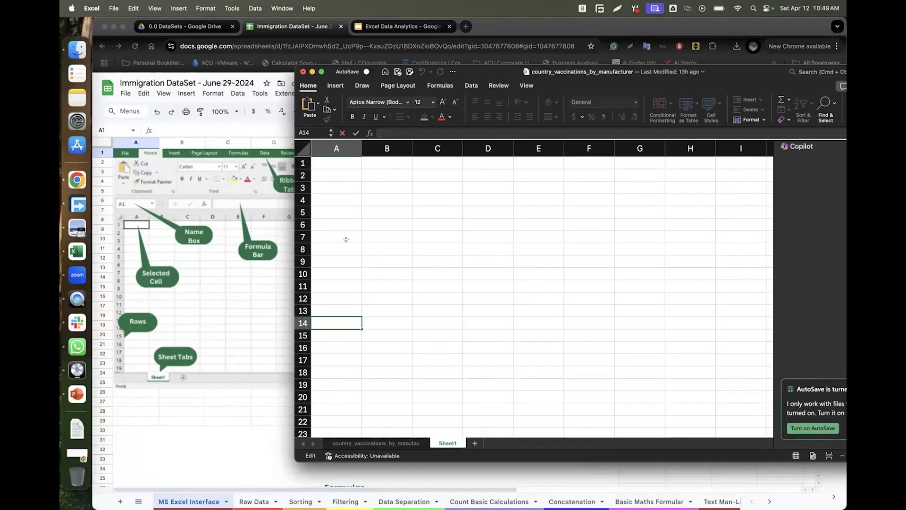
left_click(322, 160)
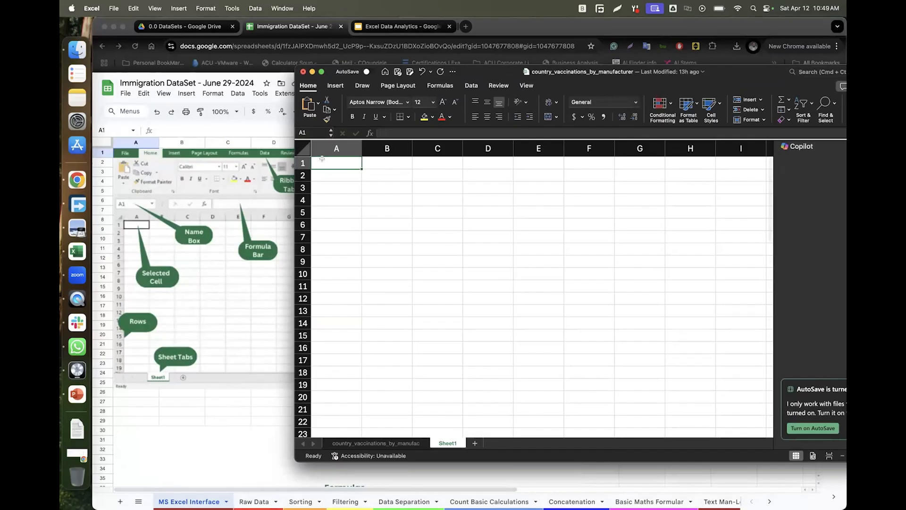
left_click(305, 131)
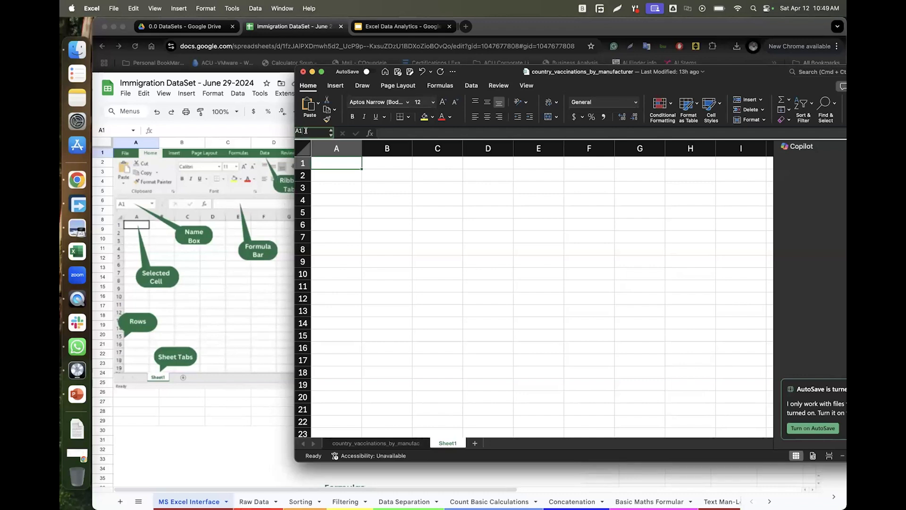
left_click(305, 130)
key("Return")
left_click(316, 395)
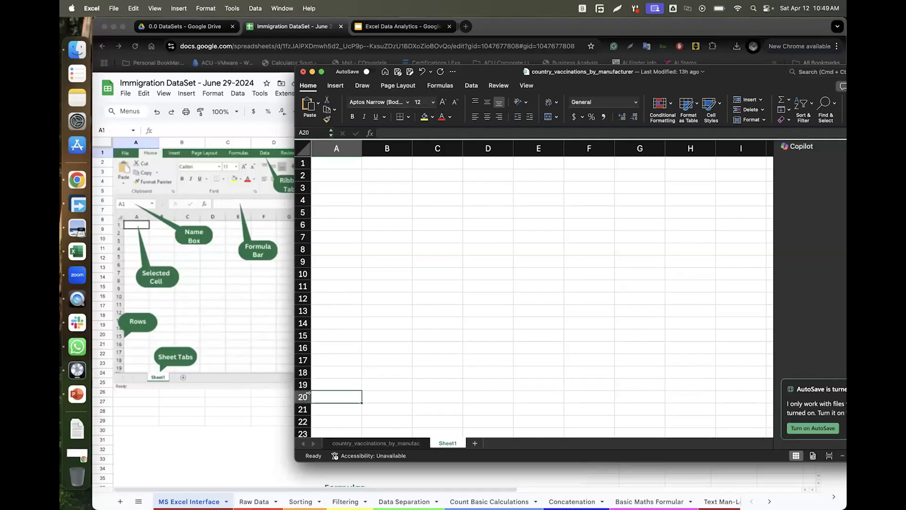
left_click(325, 160)
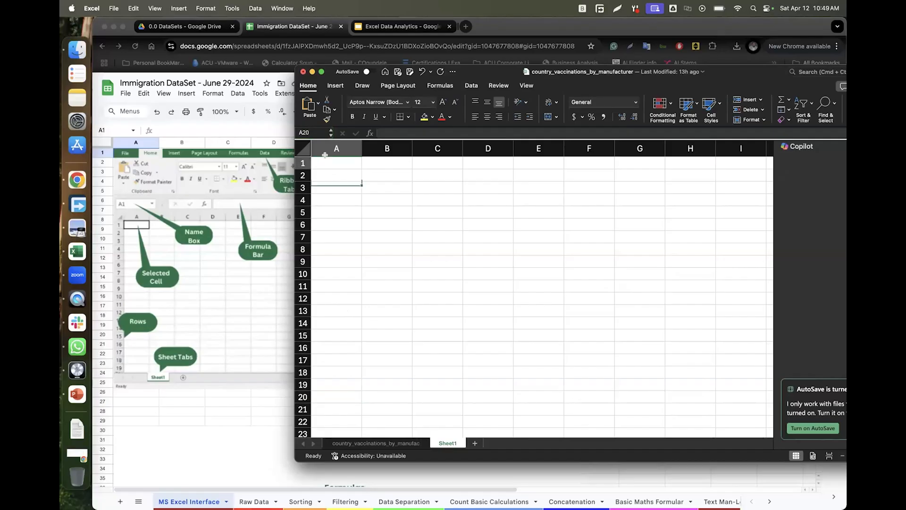
left_click(309, 131)
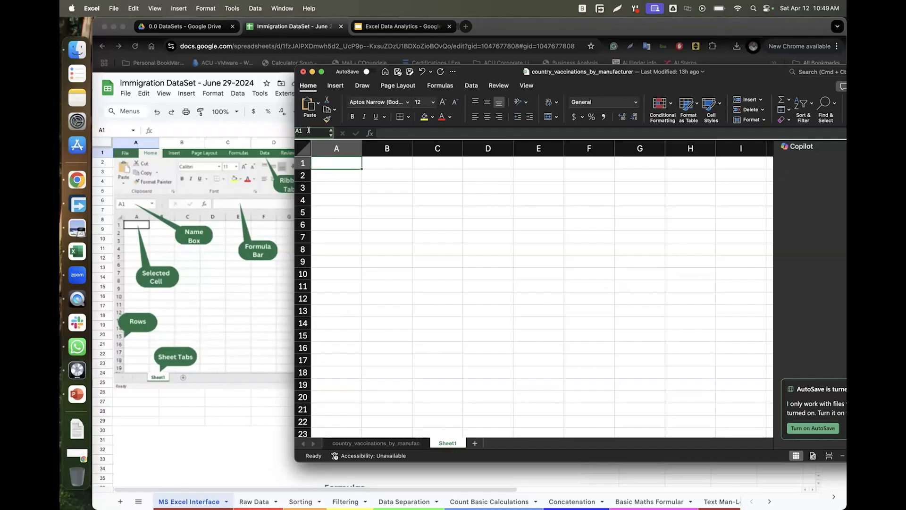
type("A20")
key("Return")
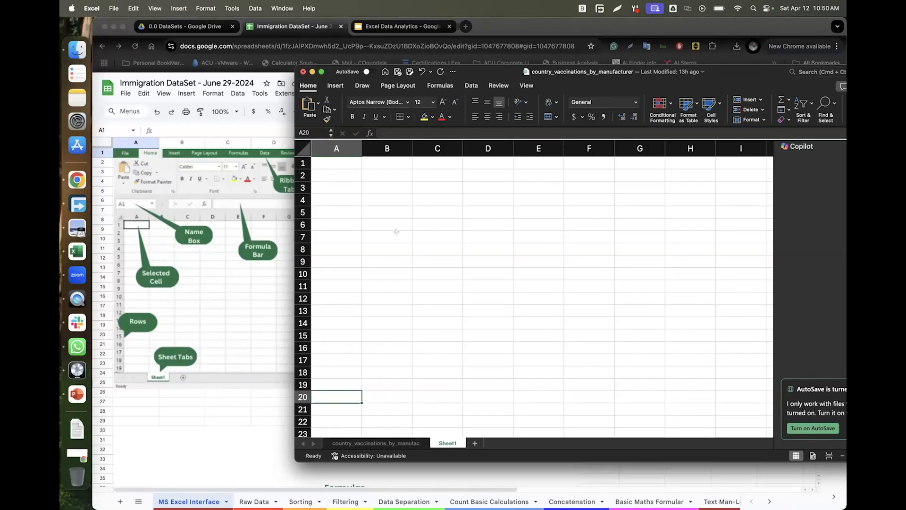
left_click(325, 162)
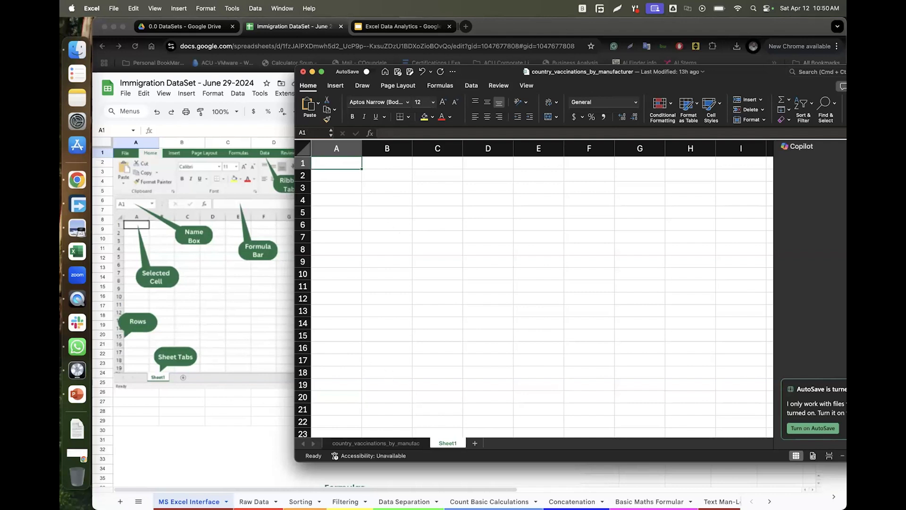
left_click(252, 392)
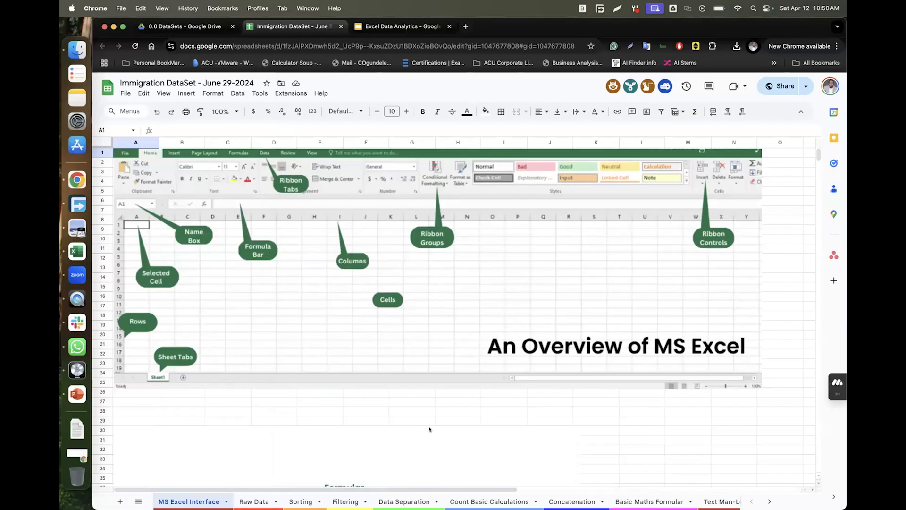
left_click(78, 251)
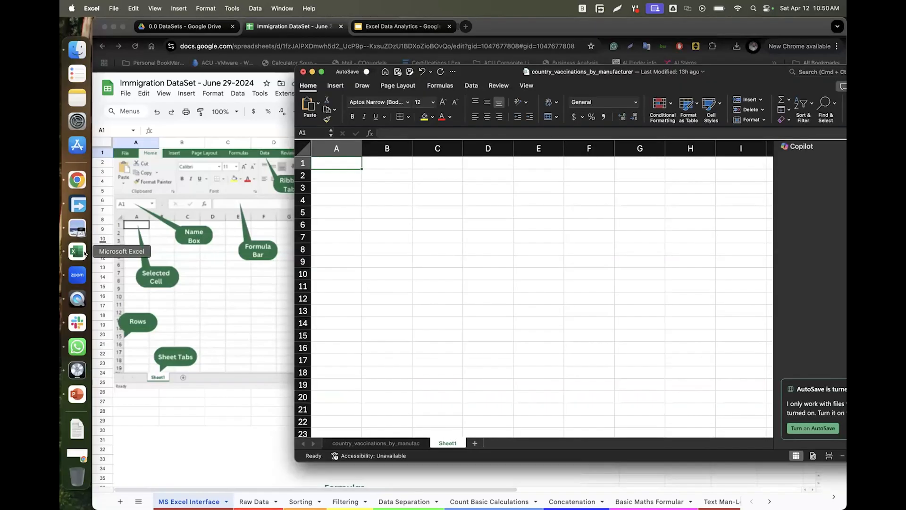
left_click(375, 133)
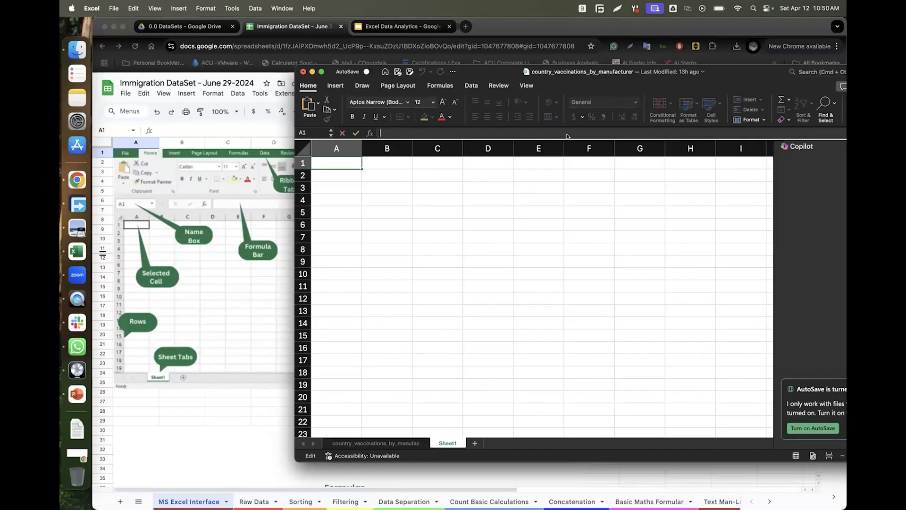
Move the workbook fully into view and adjust the formula bar height.
left_click_drag(734, 71, 553, 54)
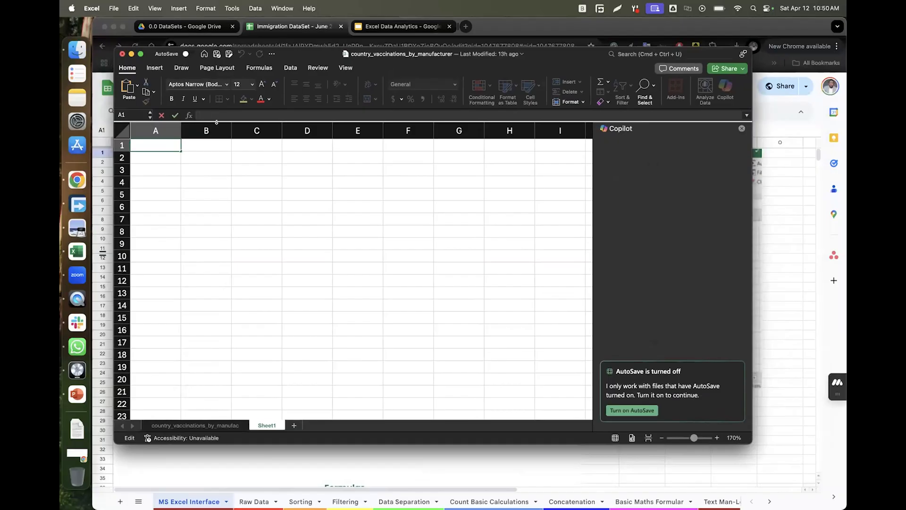
left_click_drag(219, 119, 232, 202)
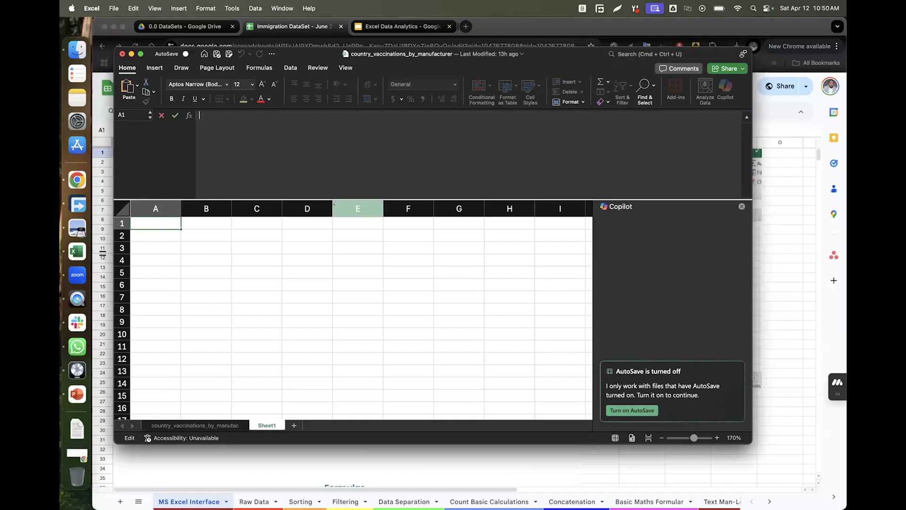
left_click_drag(333, 196, 332, 139)
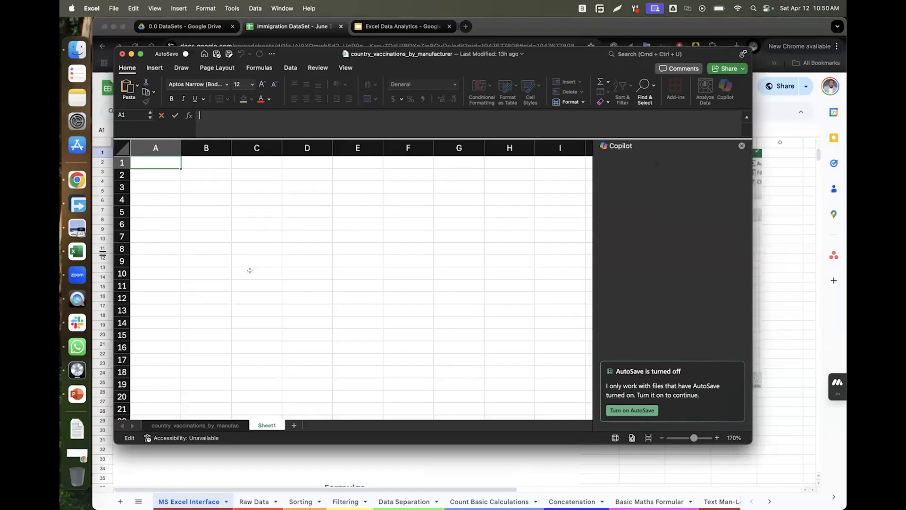
Enter Caleb in A1, then type and erase a partial entry in B1.
type("Caleb")
key("Tab")
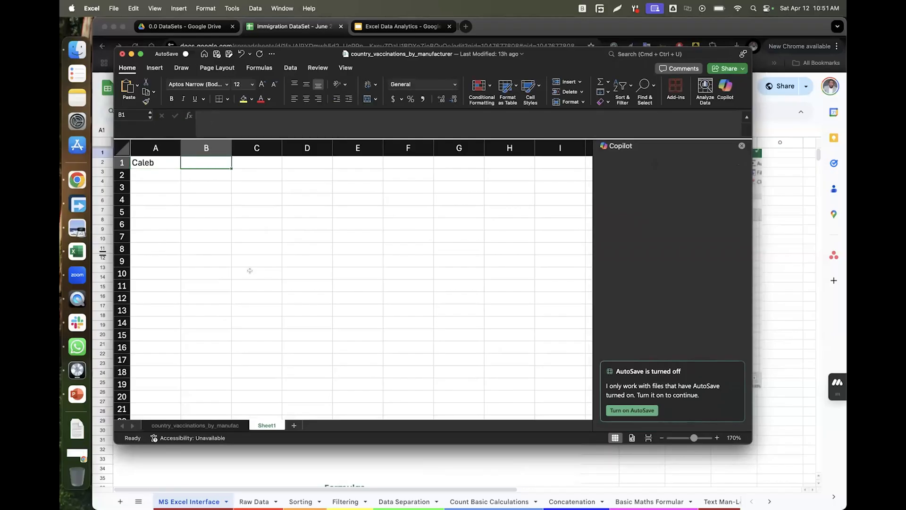
type("AY")
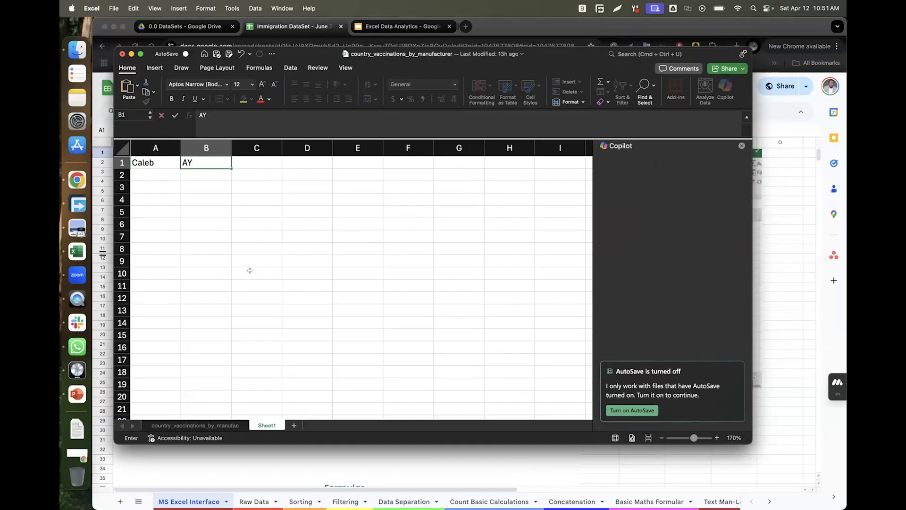
key("BackSpace")
key("BackSpace")
Glance at the Insert tab, return to Home, and cancel the B1 edit.
left_click(159, 69)
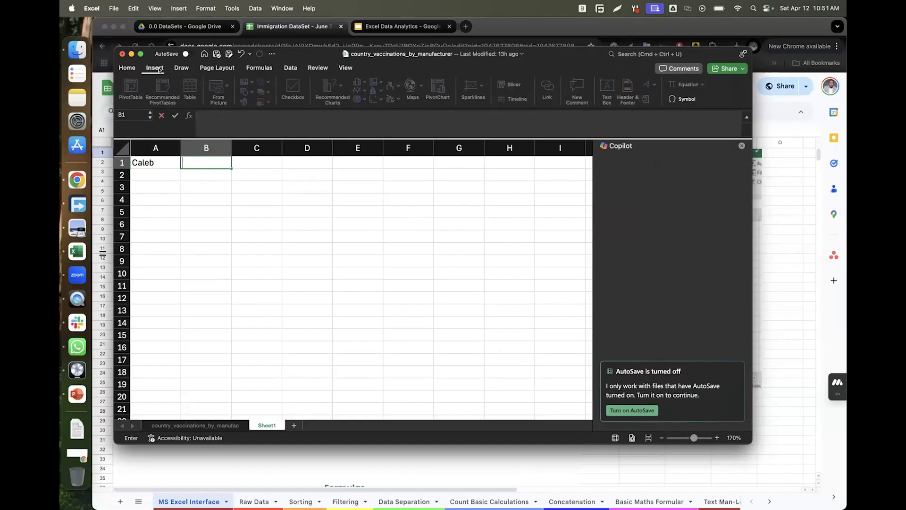
left_click(134, 69)
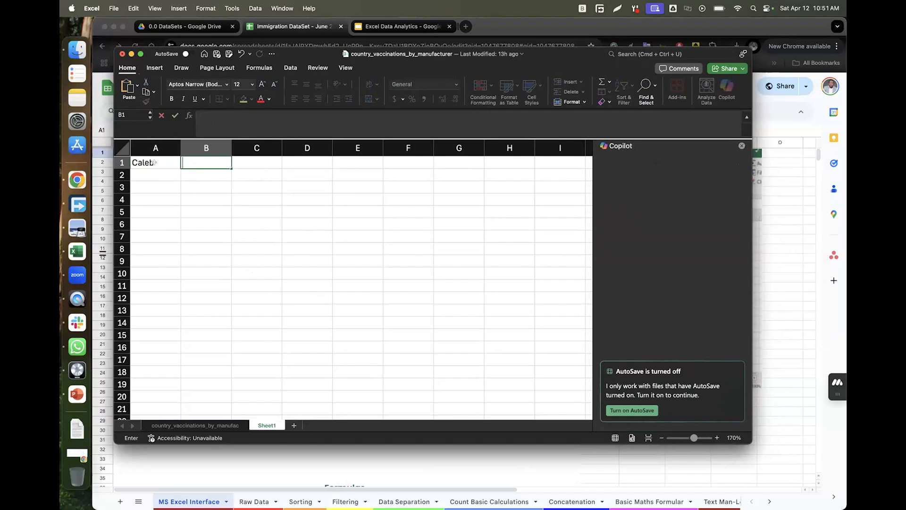
key("Left")
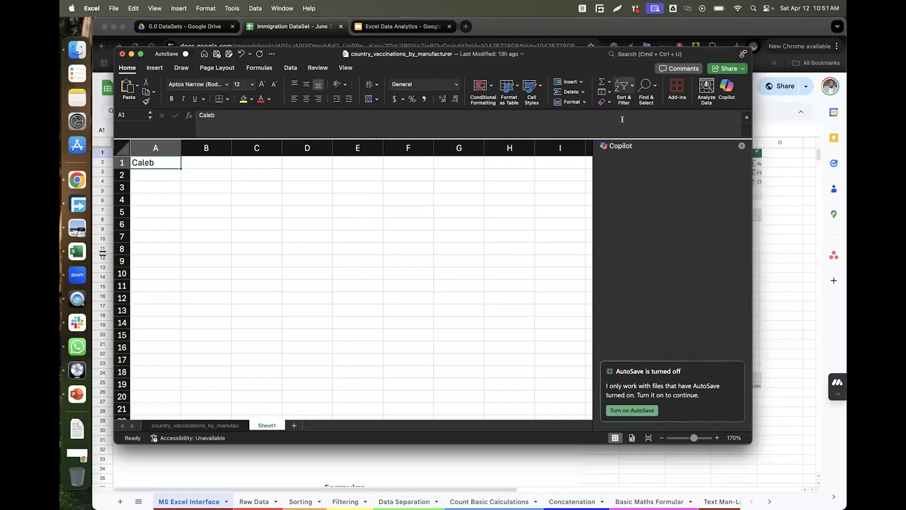
Browse the Insert, Draw, Page Layout, Formulas, Data and Review ribbon tabs.
left_click(155, 69)
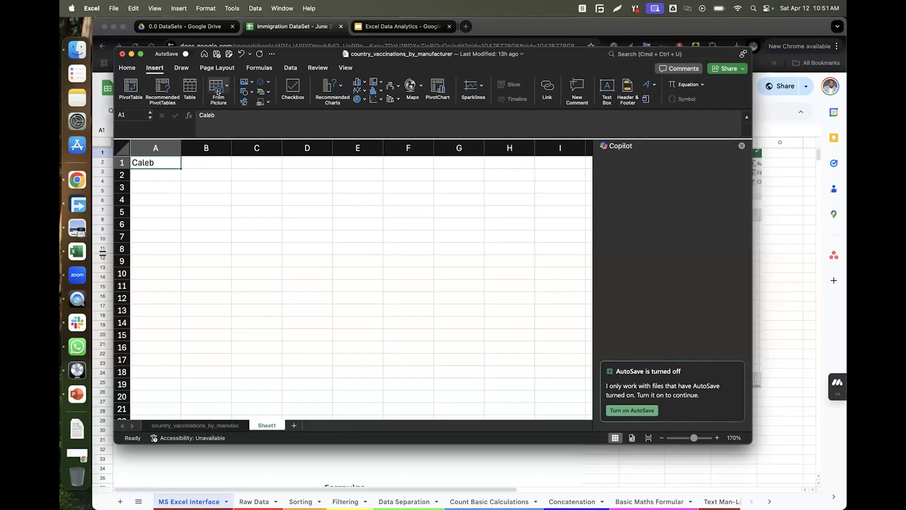
left_click(184, 69)
left_click(216, 69)
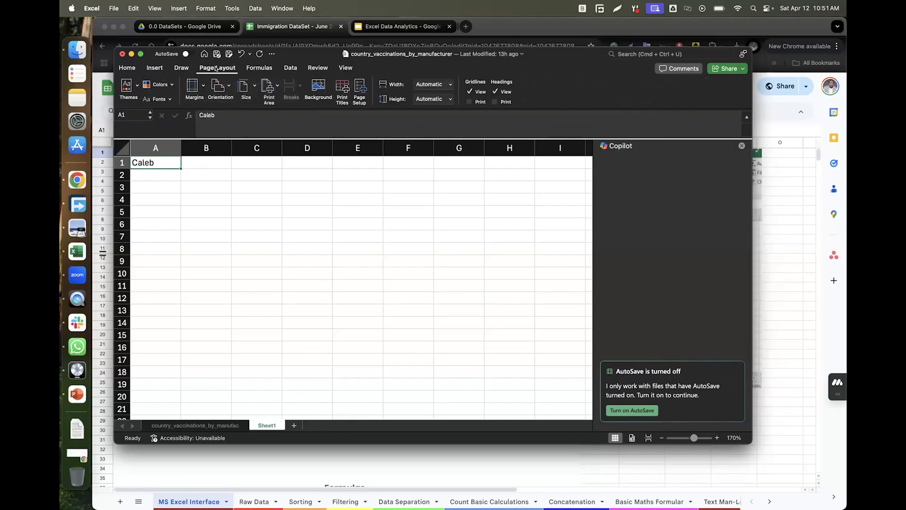
left_click(259, 69)
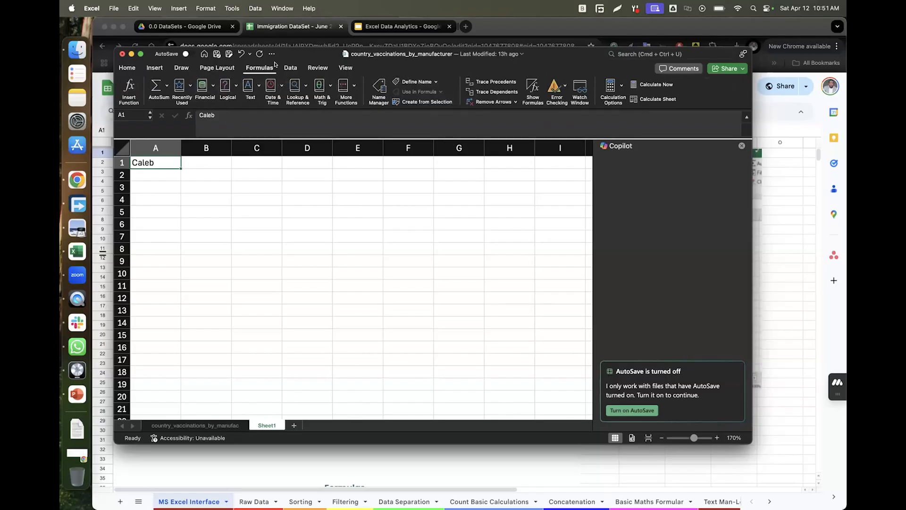
left_click(289, 69)
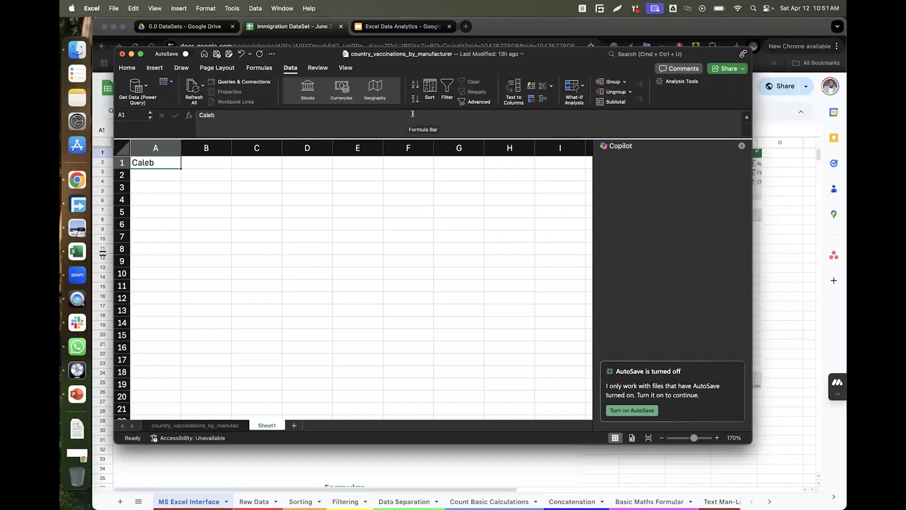
left_click(288, 67)
left_click(289, 67)
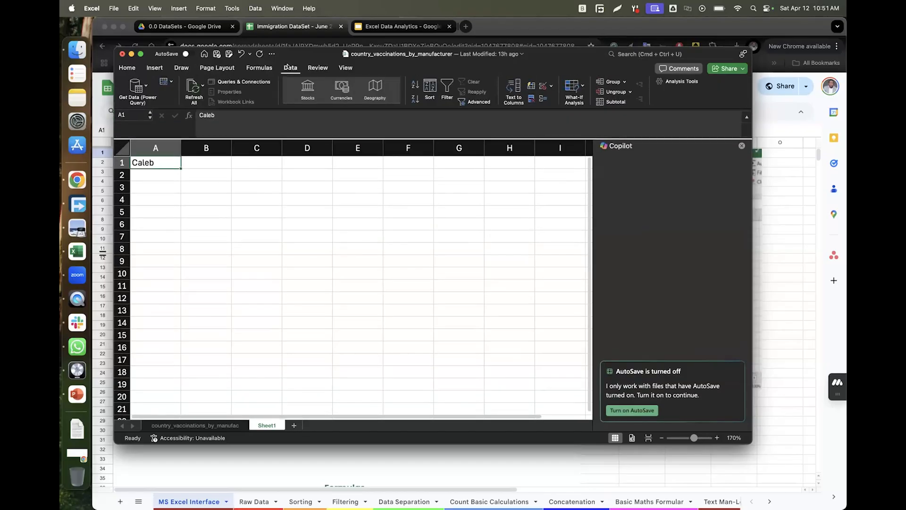
left_click(324, 68)
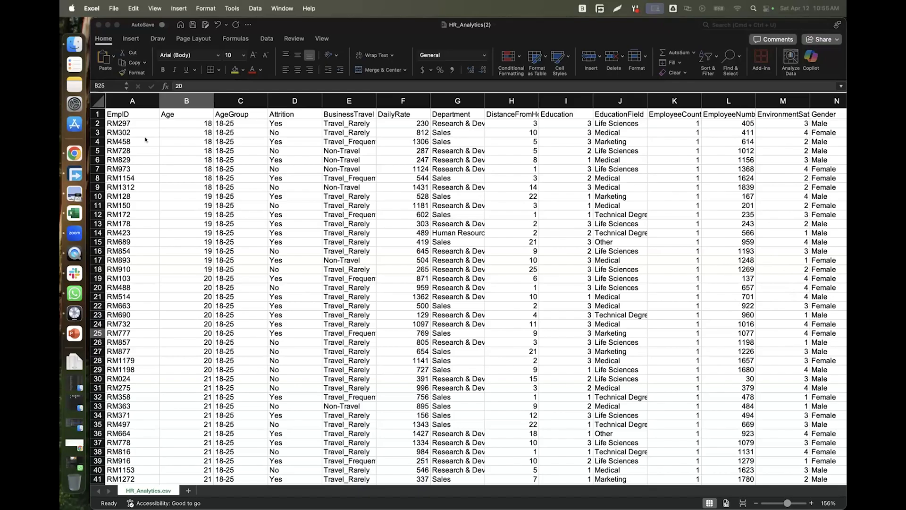
Fill header row 1 of the HR_Analytics sheet with teal.
left_click(142, 138)
left_click(132, 122)
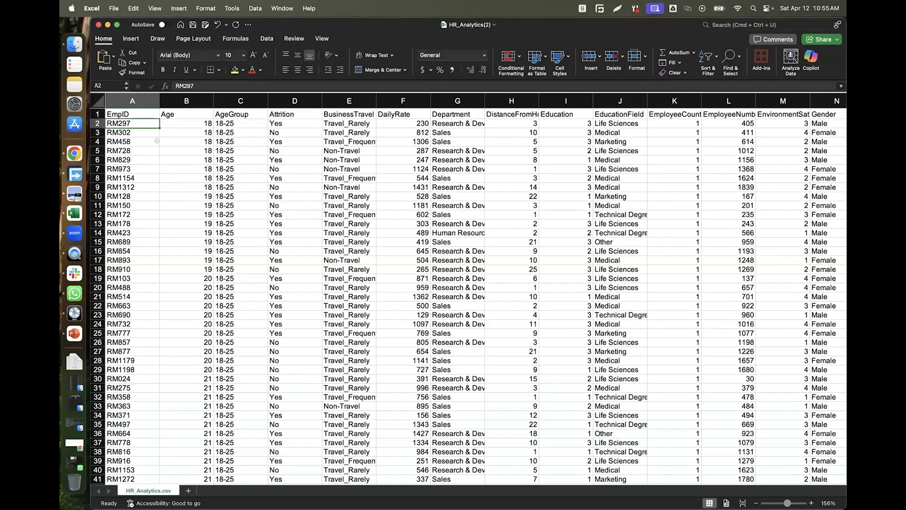
left_click(93, 112)
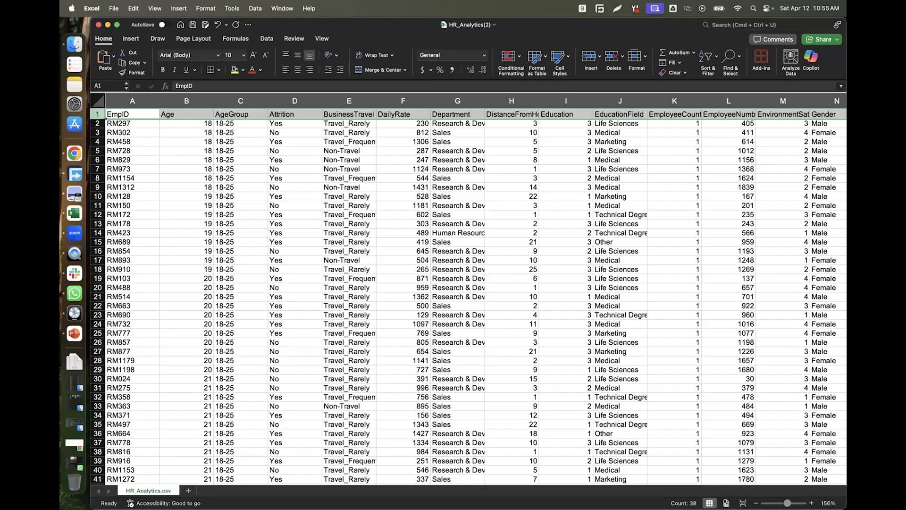
left_click(242, 70)
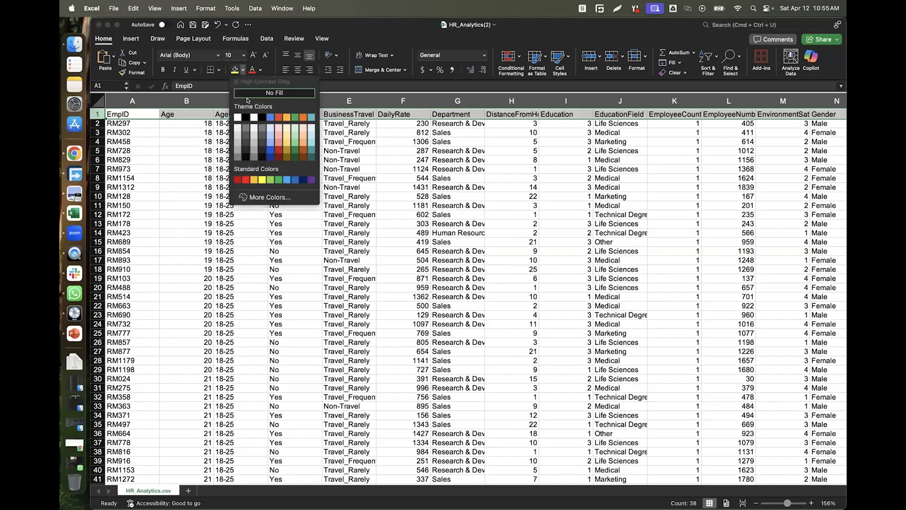
left_click(311, 117)
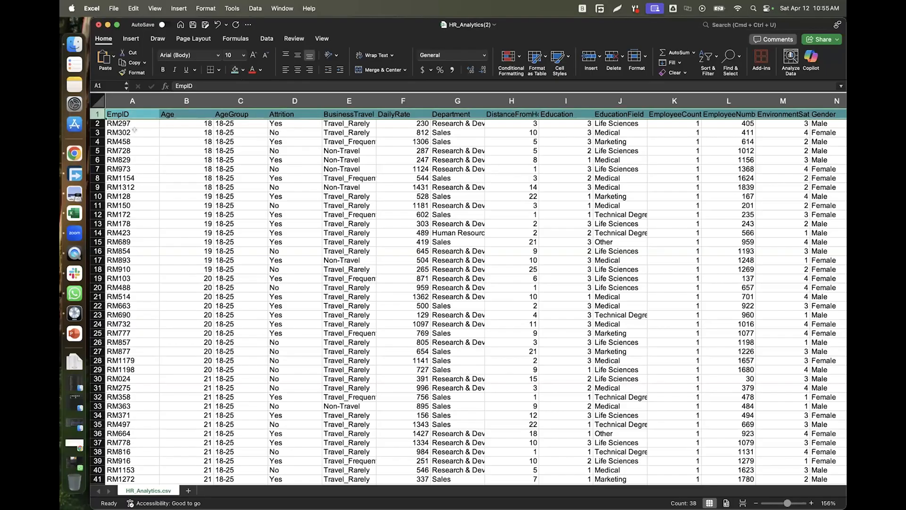
left_click(135, 131)
Enlarge the header row text from 10 to 12 pt and make it bold.
left_click(96, 111)
left_click(253, 56)
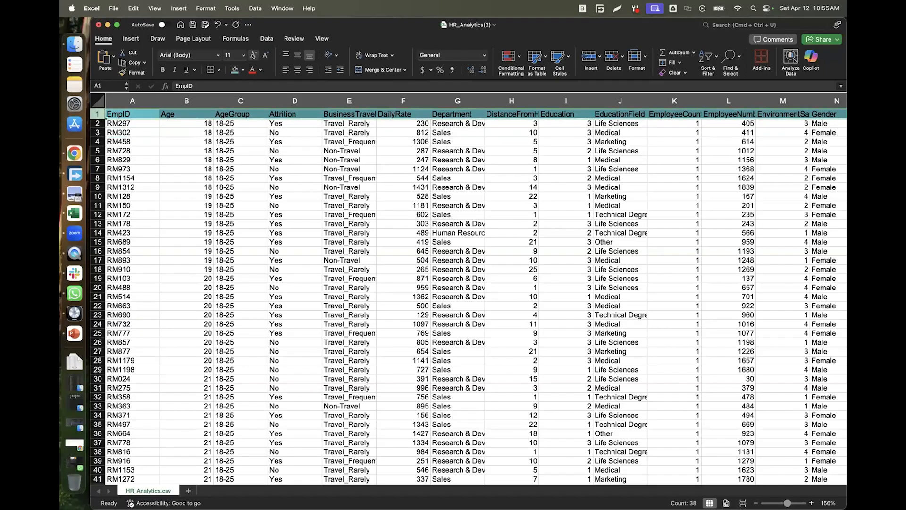
left_click(253, 56)
left_click(163, 70)
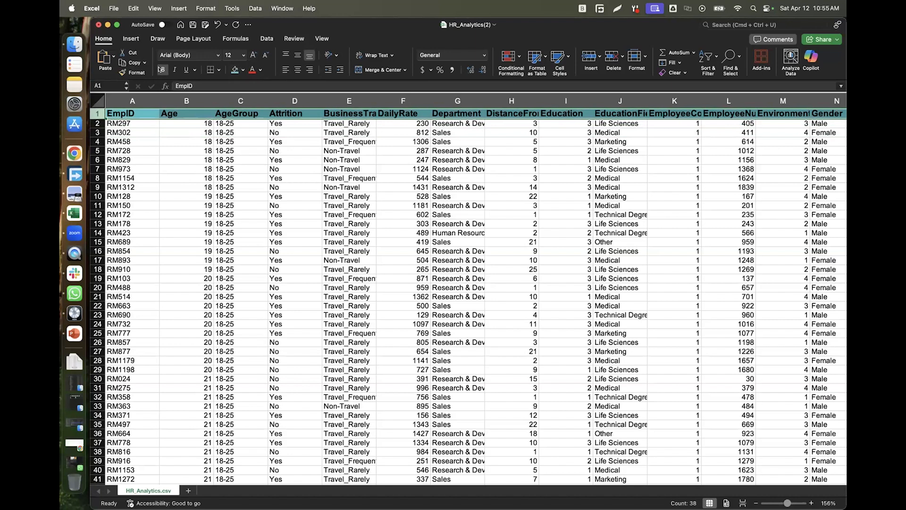
left_click(146, 152)
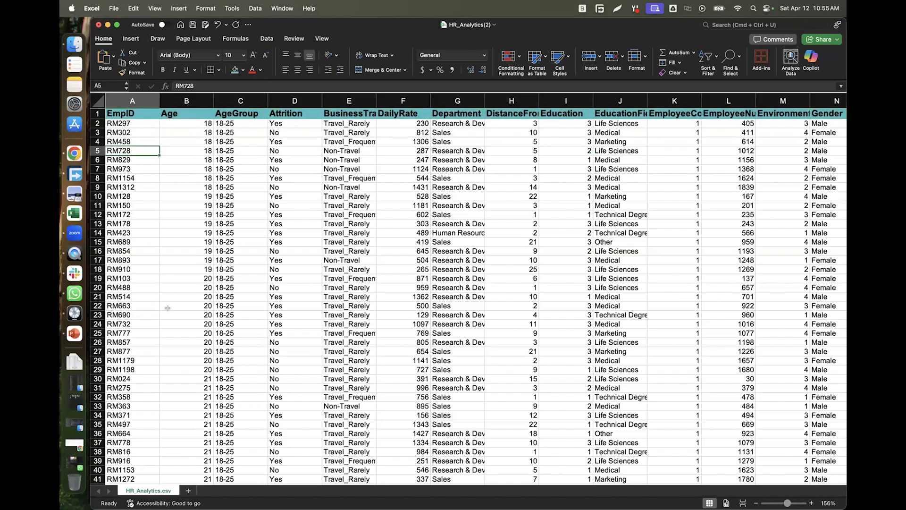
Select the EmpID column A, checking entries like RM128 and RM275, and open Sort & Filter.
left_click(123, 99)
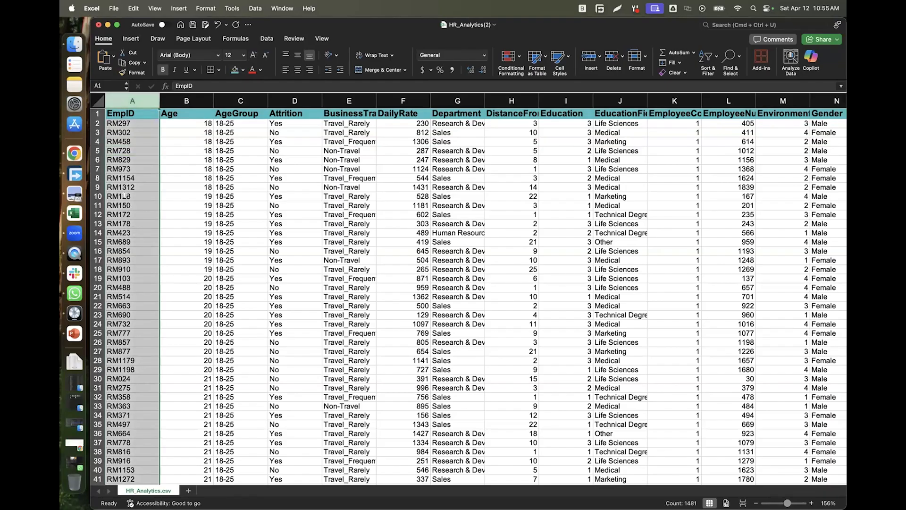
scroll(125, 194, "down", 5)
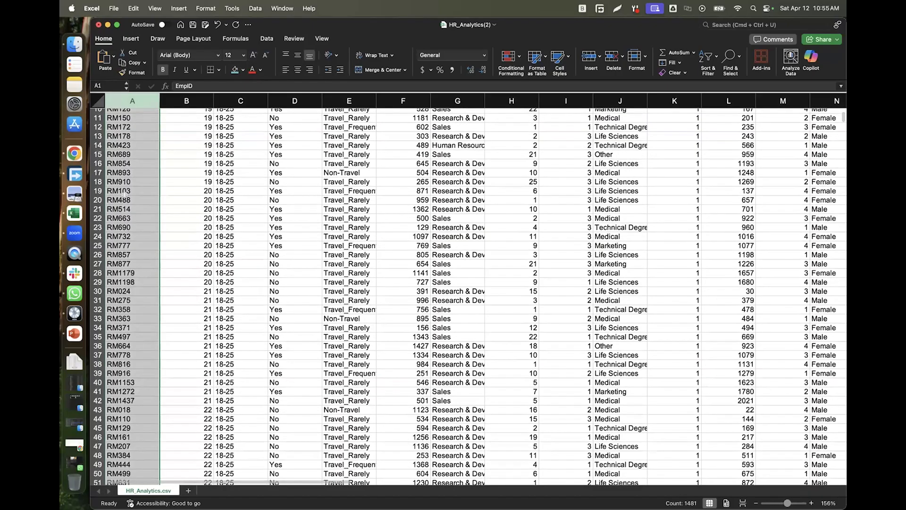
scroll(124, 195, "up", 5)
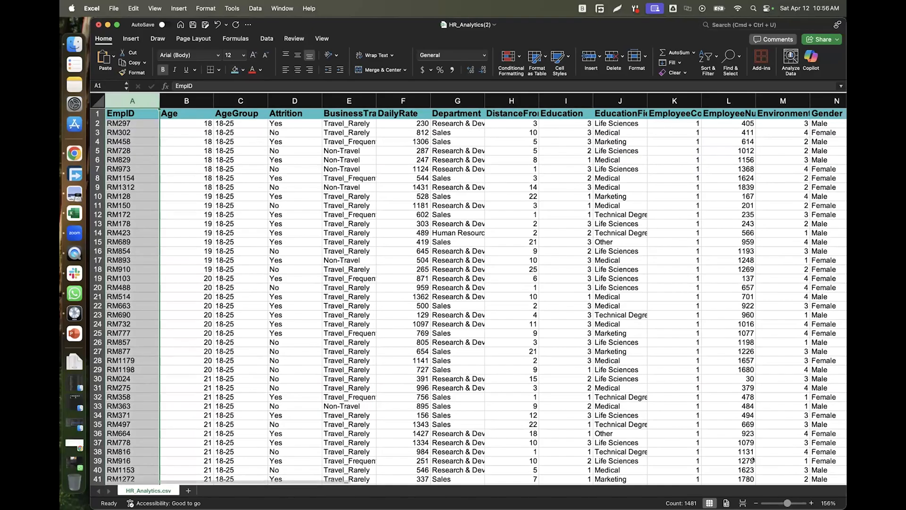
key("super+Tab")
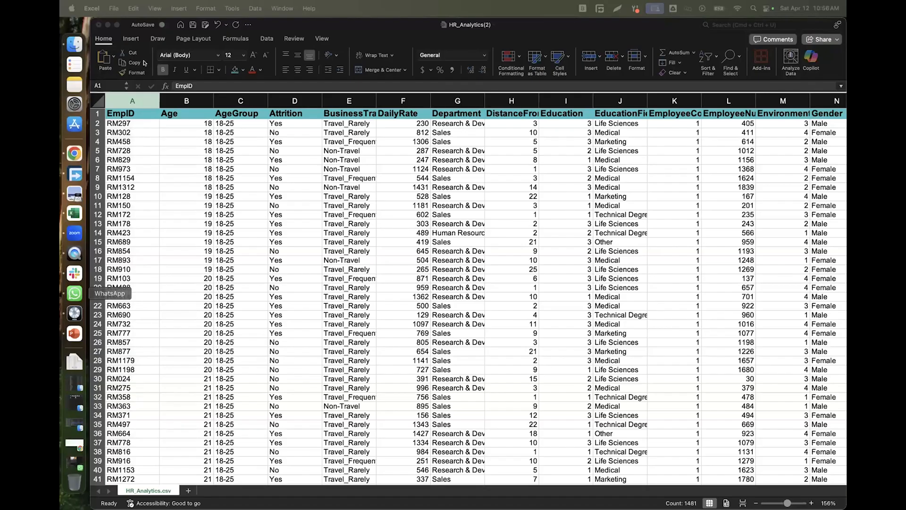
left_click(133, 100)
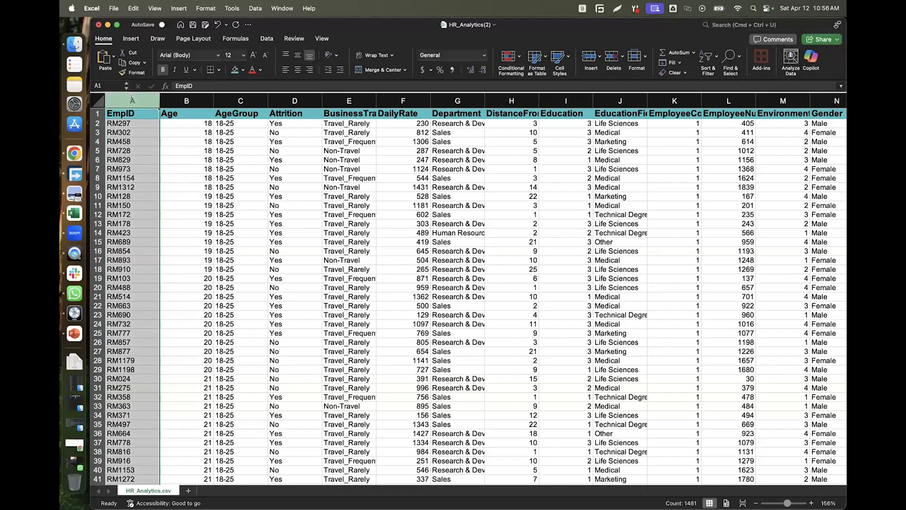
left_click(123, 121)
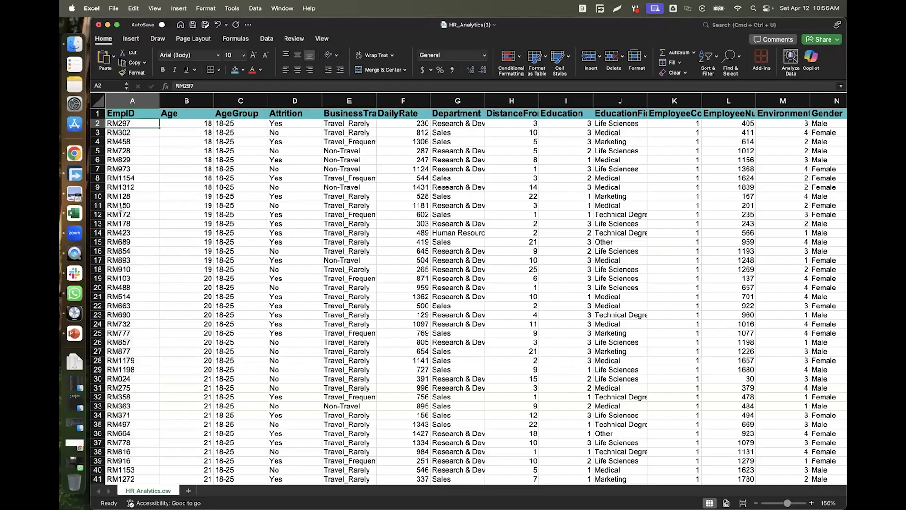
left_click(120, 206)
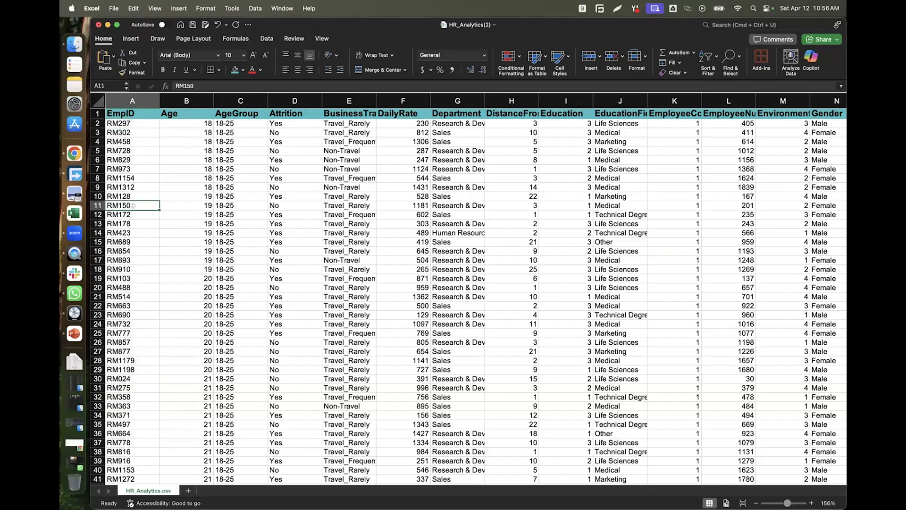
left_click(127, 197)
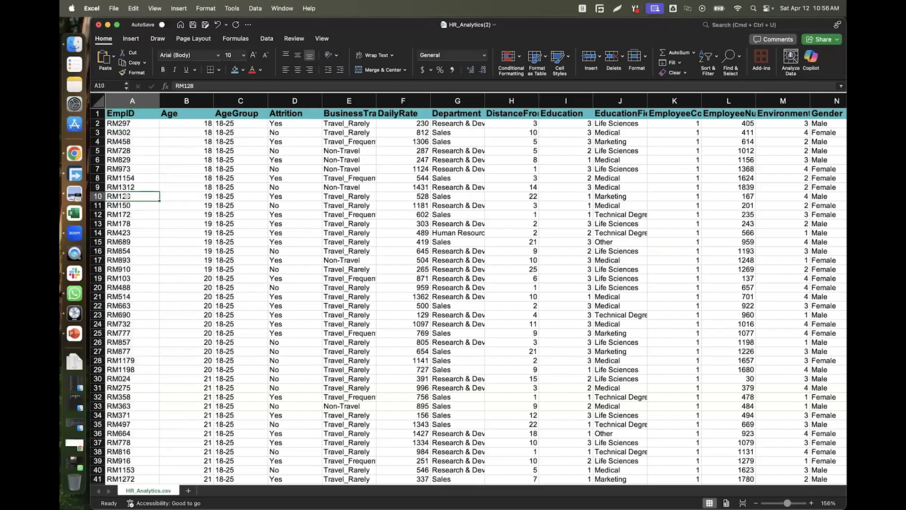
left_click(128, 387)
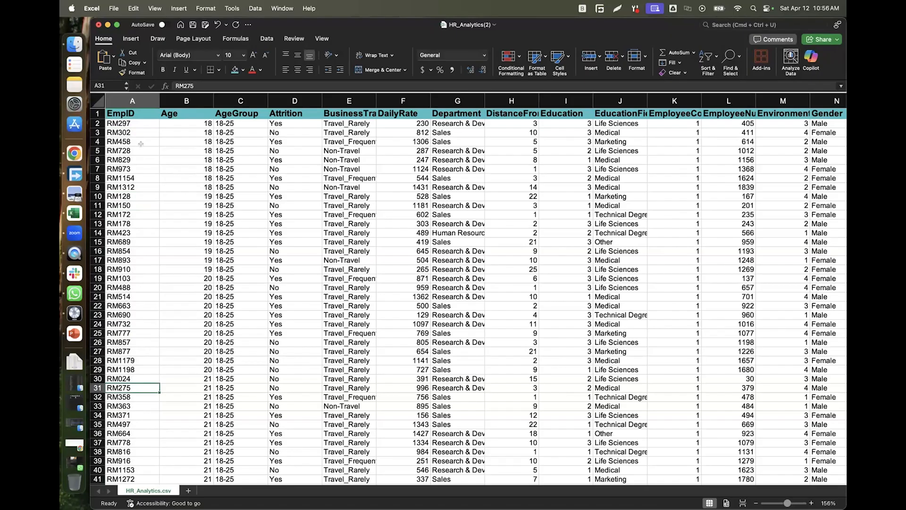
left_click(128, 100)
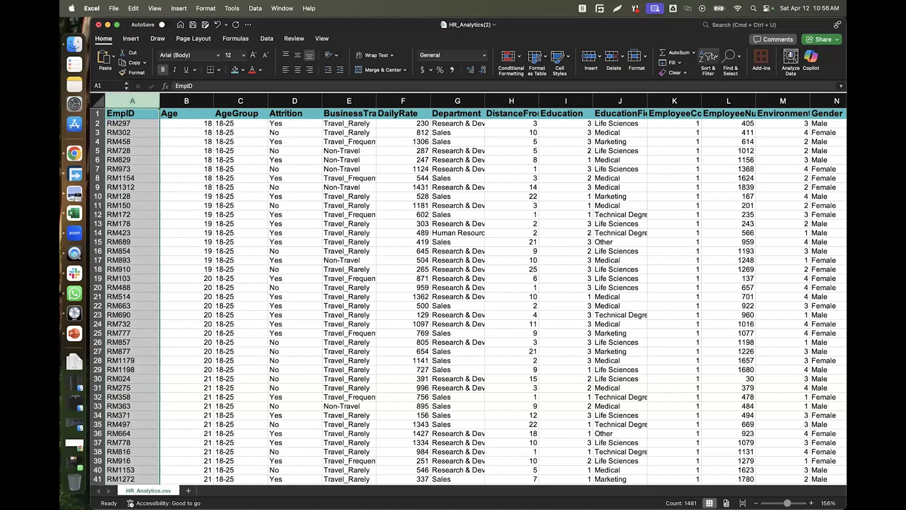
left_click(713, 57)
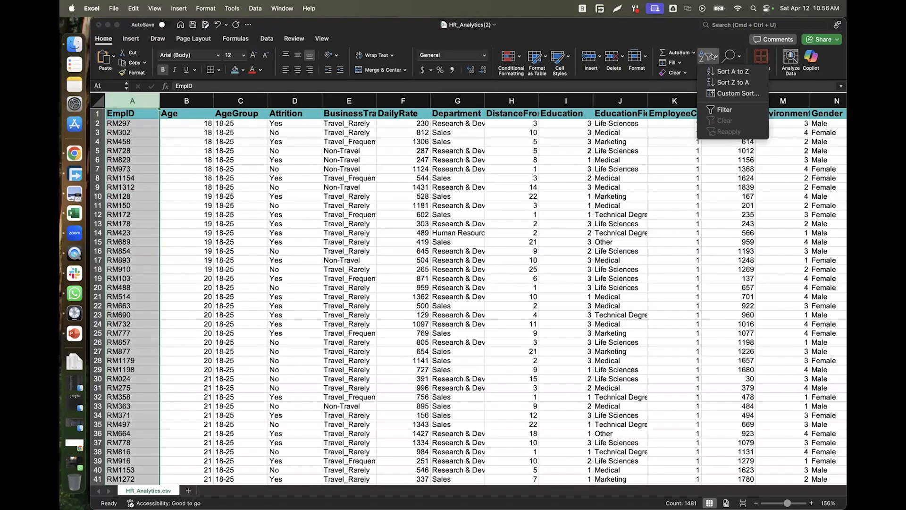
left_click(732, 71)
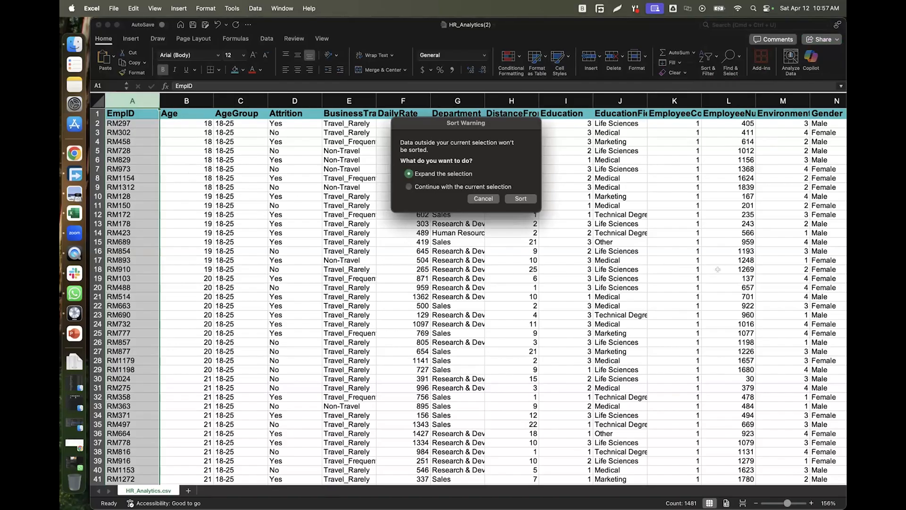
left_click(522, 198)
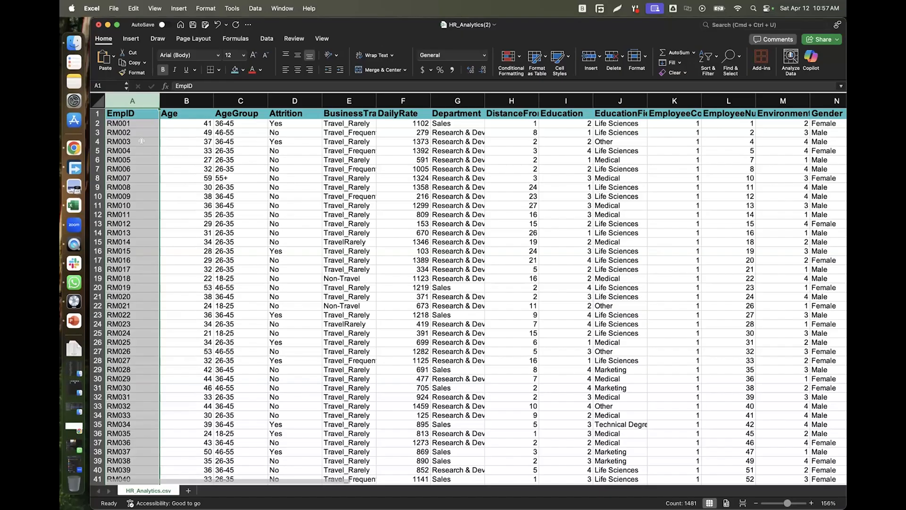
scroll(141, 141, "down", 5)
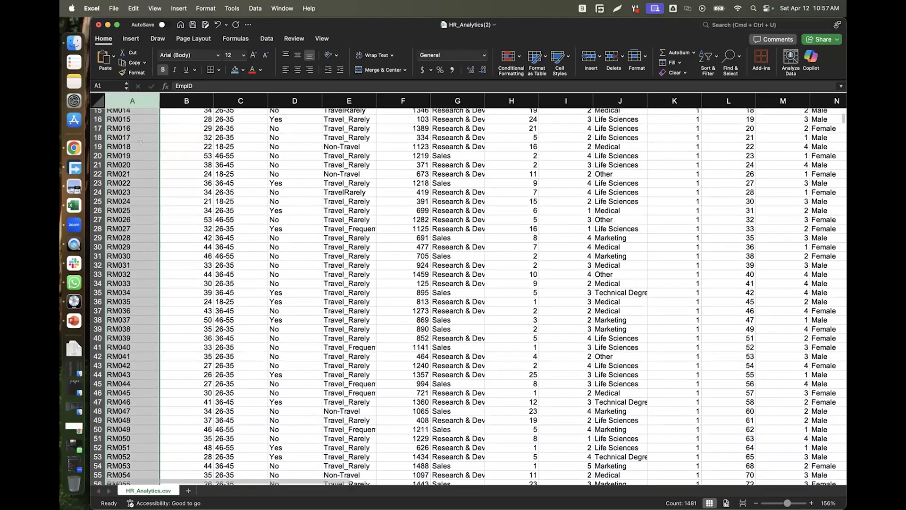
scroll(141, 141, "up", 5)
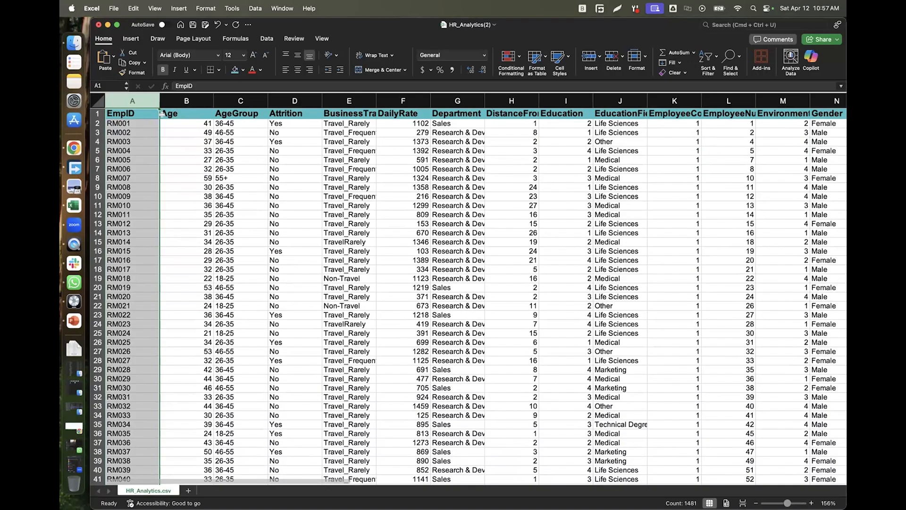
left_click(186, 161)
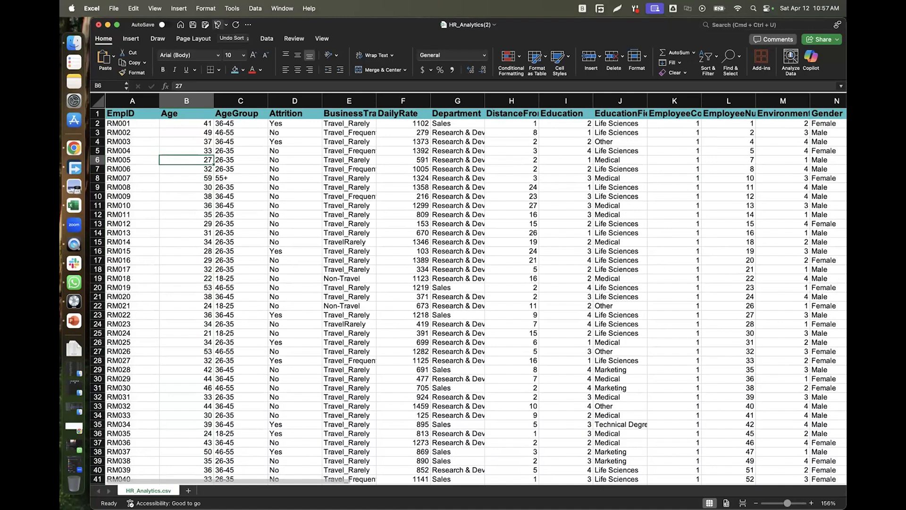
left_click(217, 24)
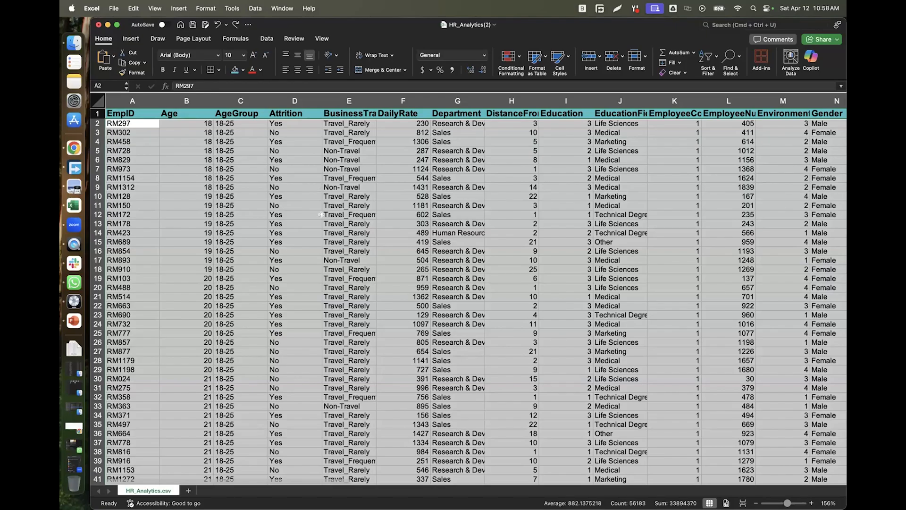
Widen BusinessTravel to 20.50 and Department enough to show 'Research & Development'.
left_click(204, 183)
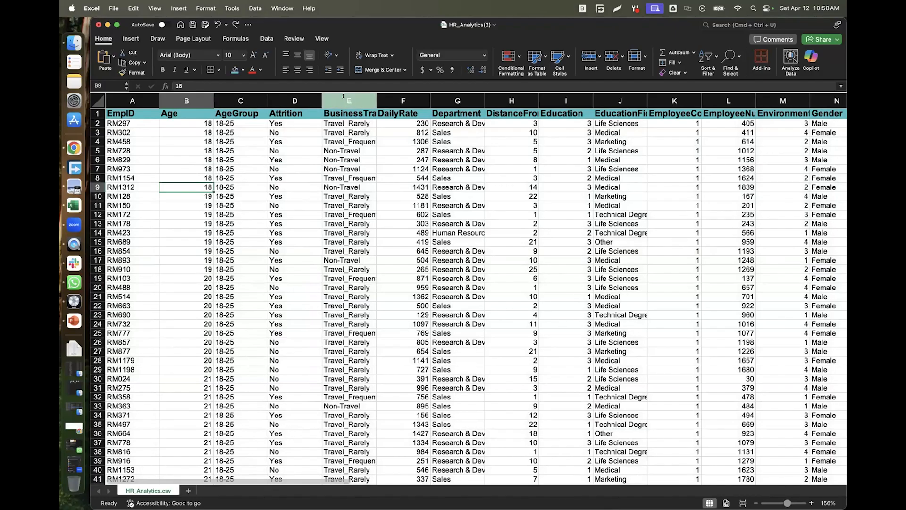
left_click_drag(376, 96, 408, 93)
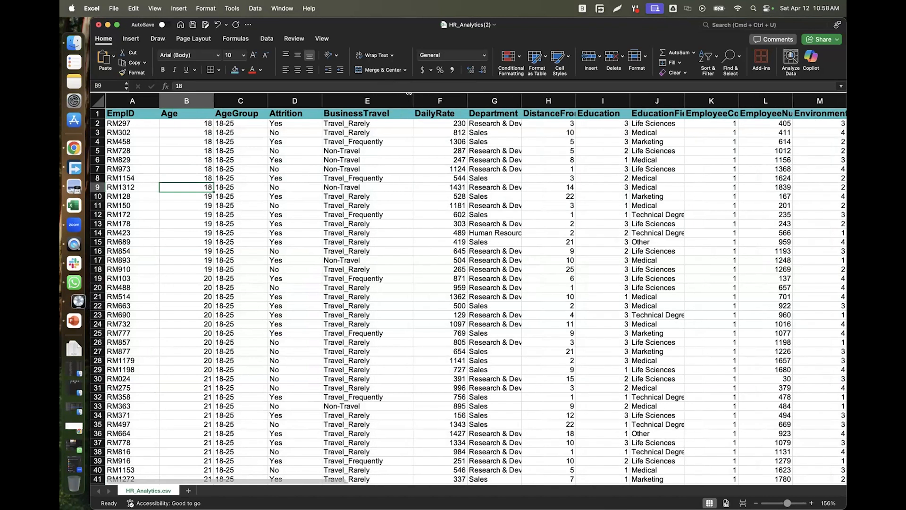
left_click(351, 101)
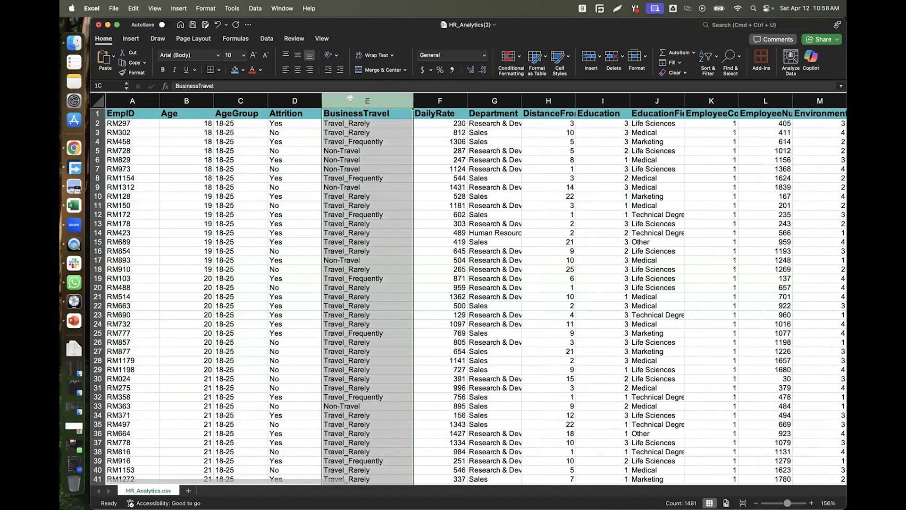
left_click_drag(523, 95, 587, 95)
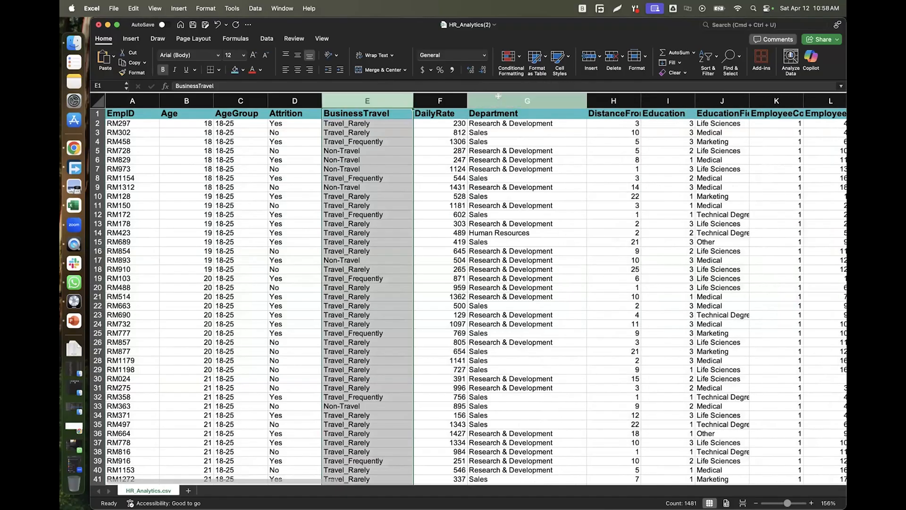
left_click(497, 100)
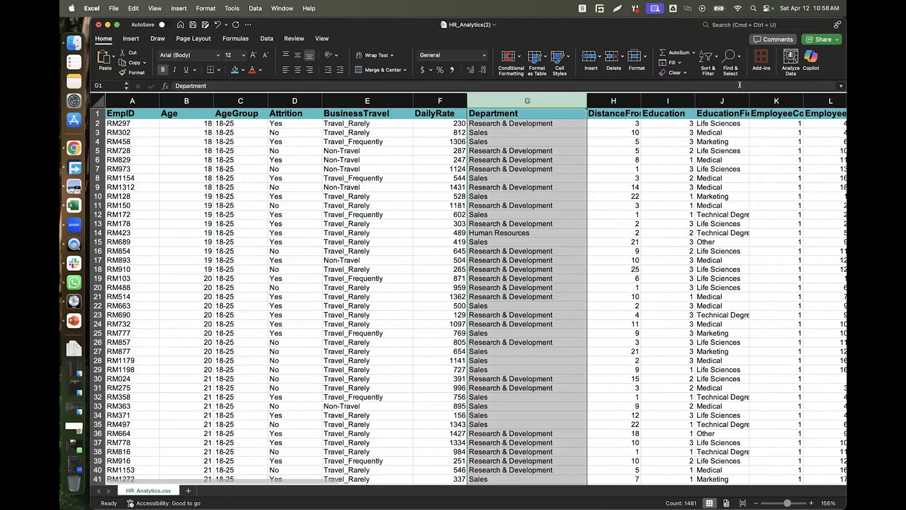
Turn on header filters, inspect the Department filter dropdown, then undo the filtering.
left_click(709, 59)
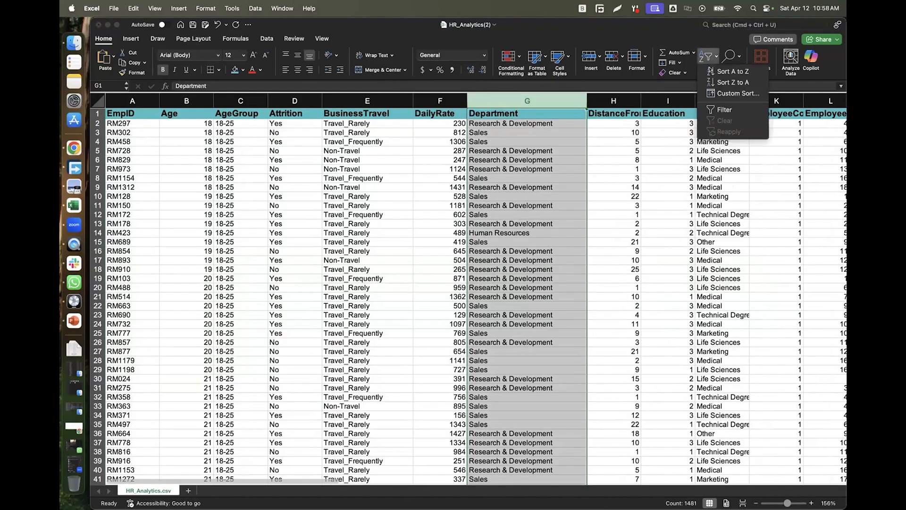
left_click(718, 109)
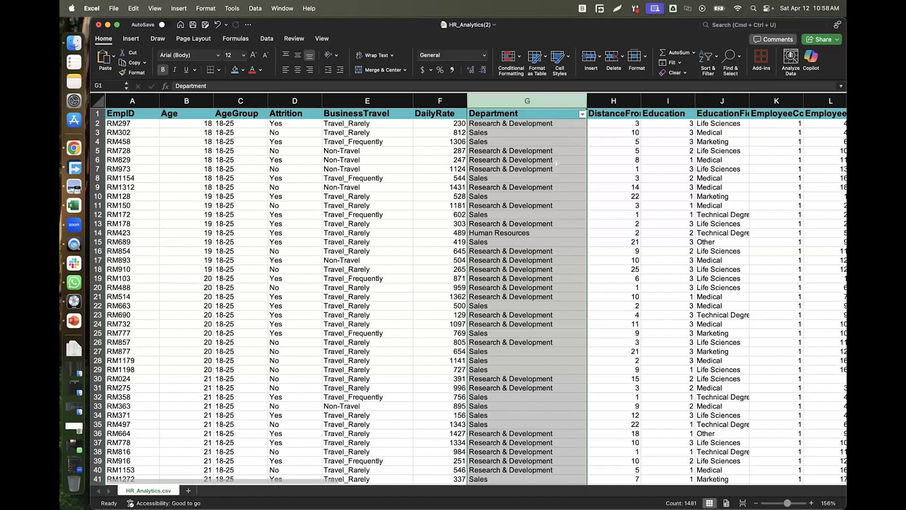
left_click(582, 116)
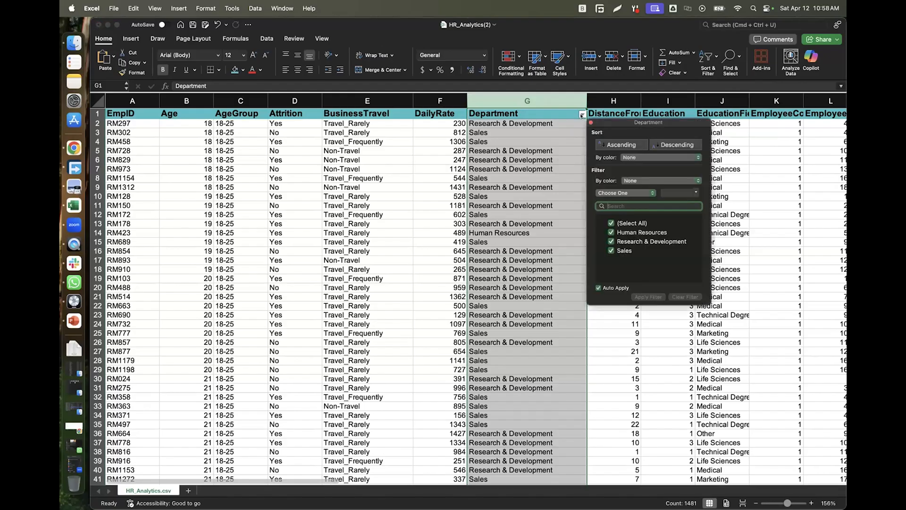
left_click(582, 115)
left_click(582, 115)
left_click(582, 115)
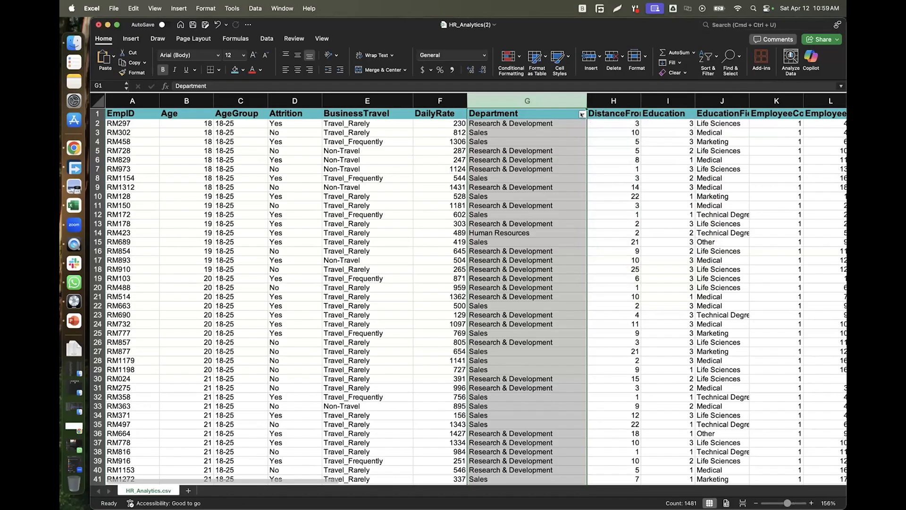
key("super+z")
left_click(712, 57)
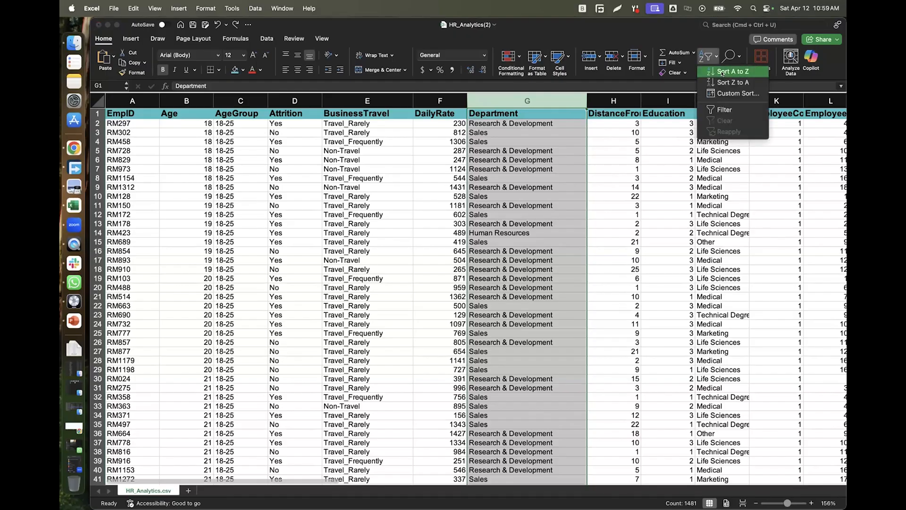
left_click(722, 72)
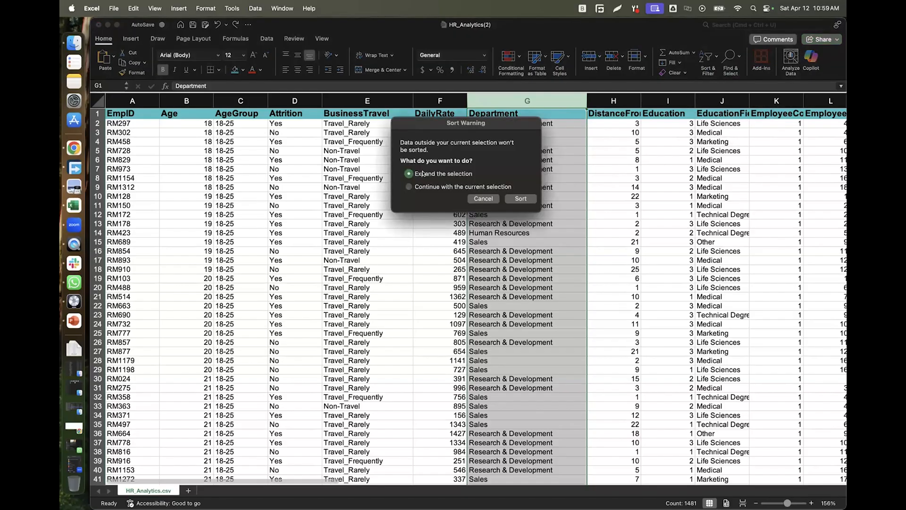
left_click(522, 199)
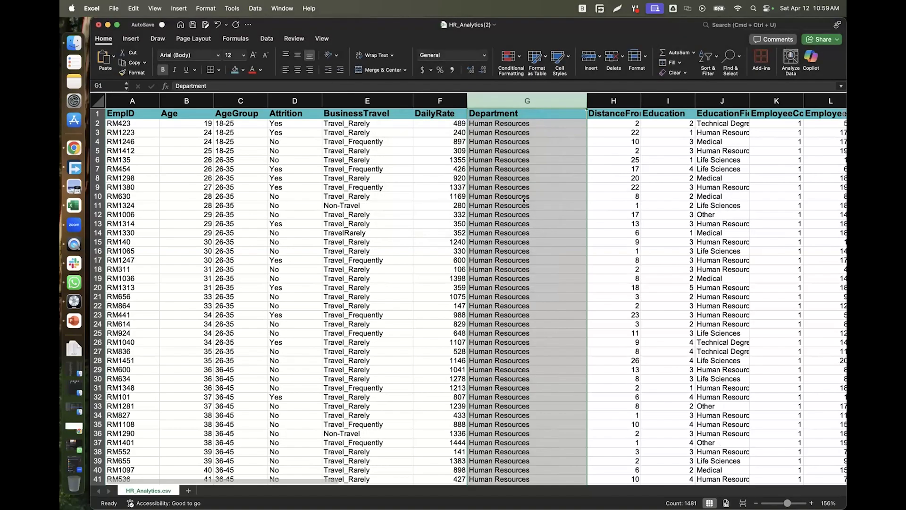
scroll(525, 215, "down", 10)
scroll(525, 217, "down", 20)
scroll(525, 218, "down", 20)
scroll(525, 218, "up", 20)
scroll(524, 217, "up", 20)
scroll(524, 217, "up", 20)
key("super+z")
left_click(553, 151)
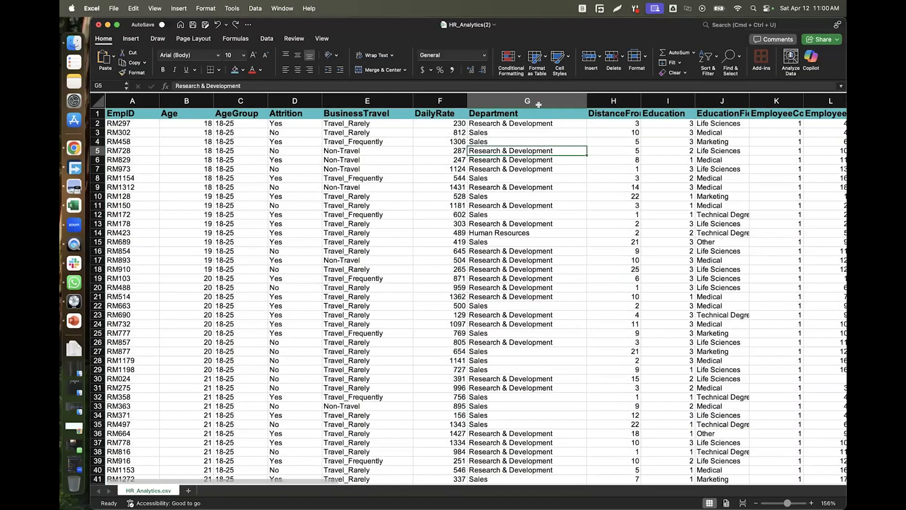
left_click(537, 101)
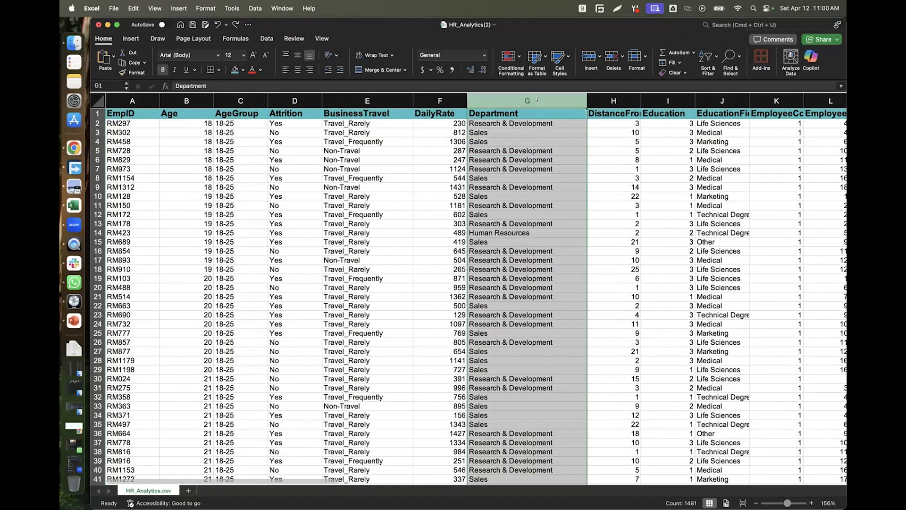
Turn on filtering and show only the Sales department in the Department column.
left_click(710, 69)
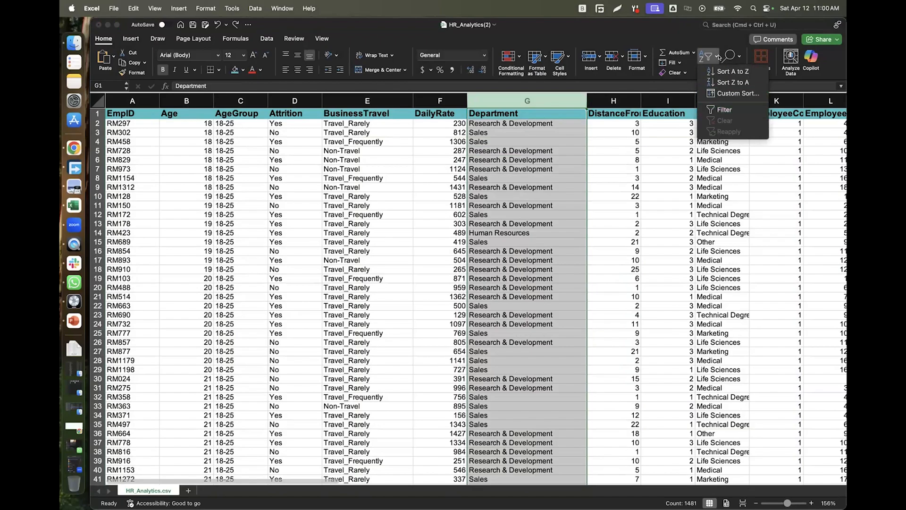
left_click(719, 109)
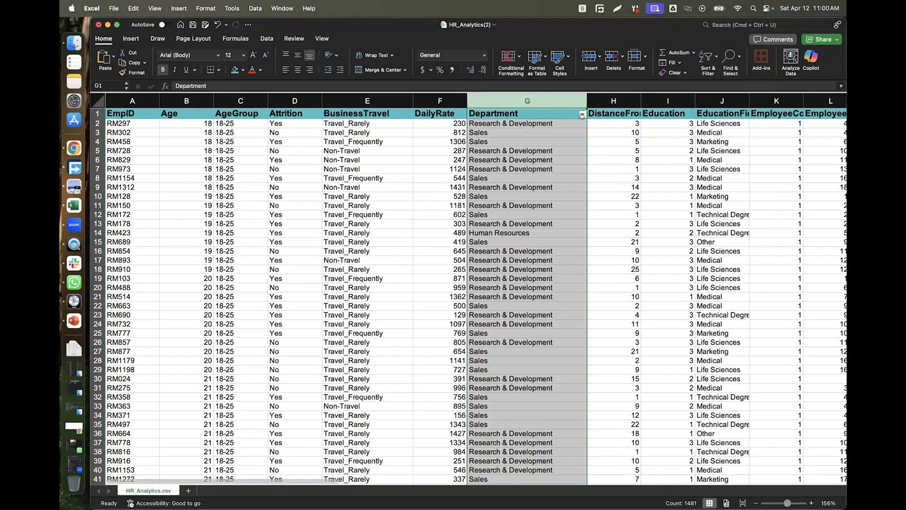
left_click(582, 115)
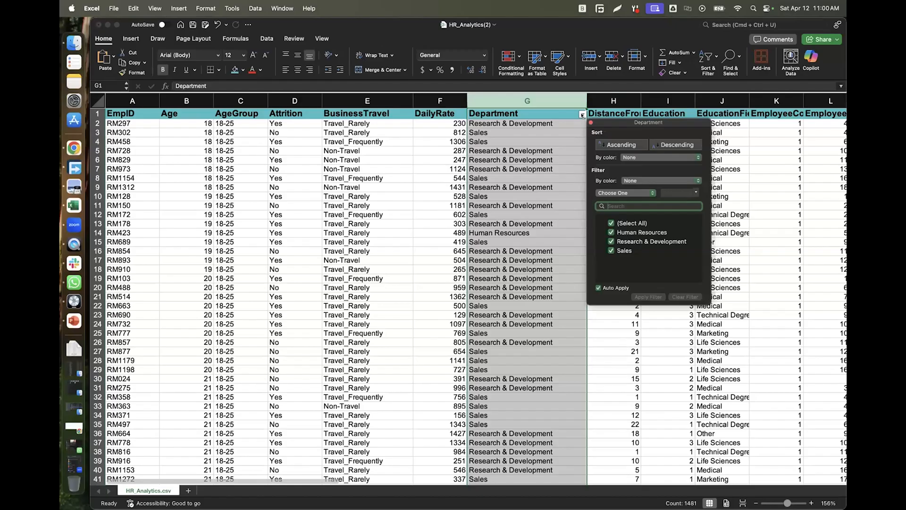
left_click(612, 223)
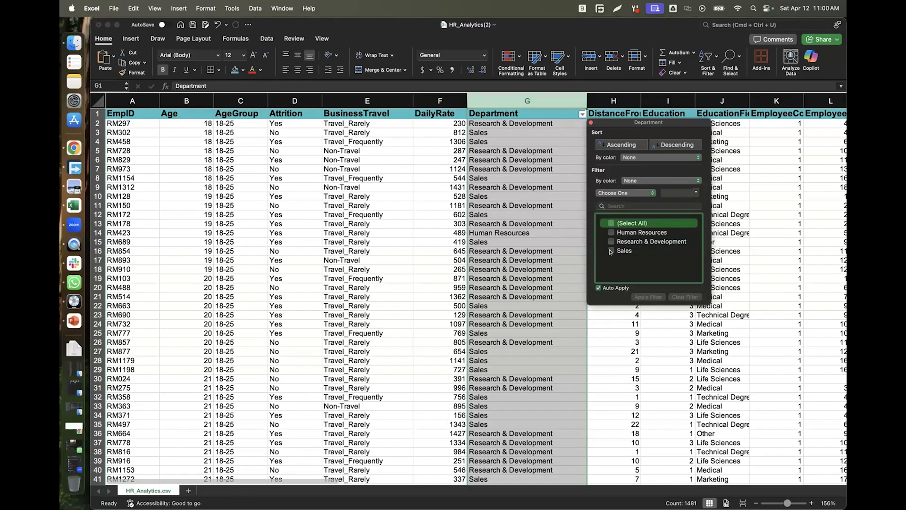
left_click(612, 251)
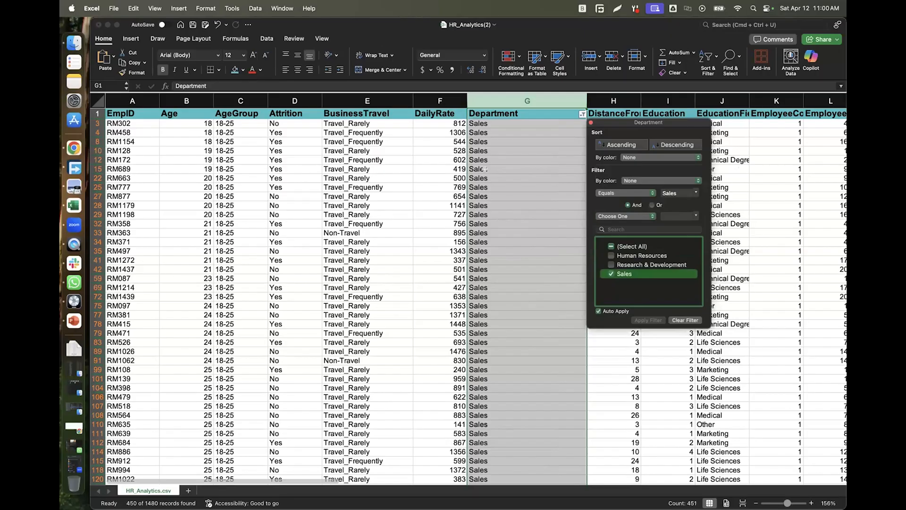
left_click(567, 101)
Scroll through the Sales rows, then restore all departments with (Select All).
scroll(540, 196, "down", 15)
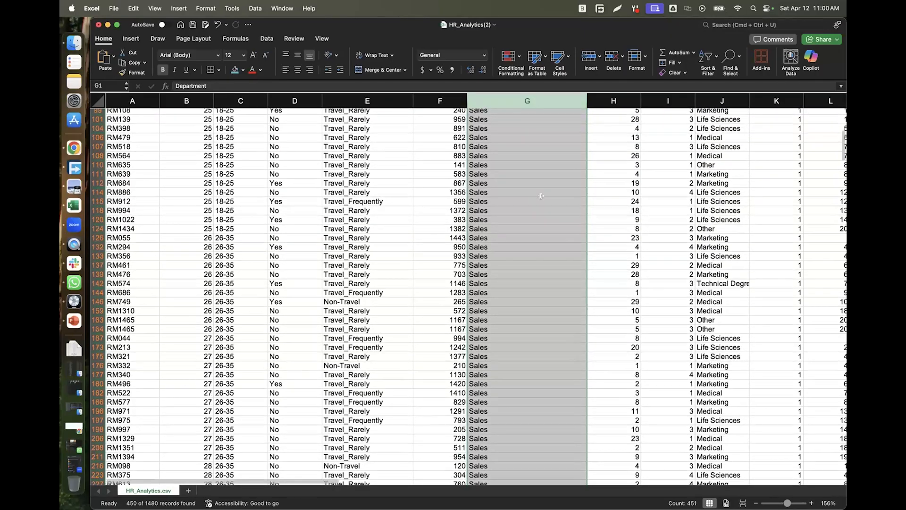
scroll(541, 196, "down", 20)
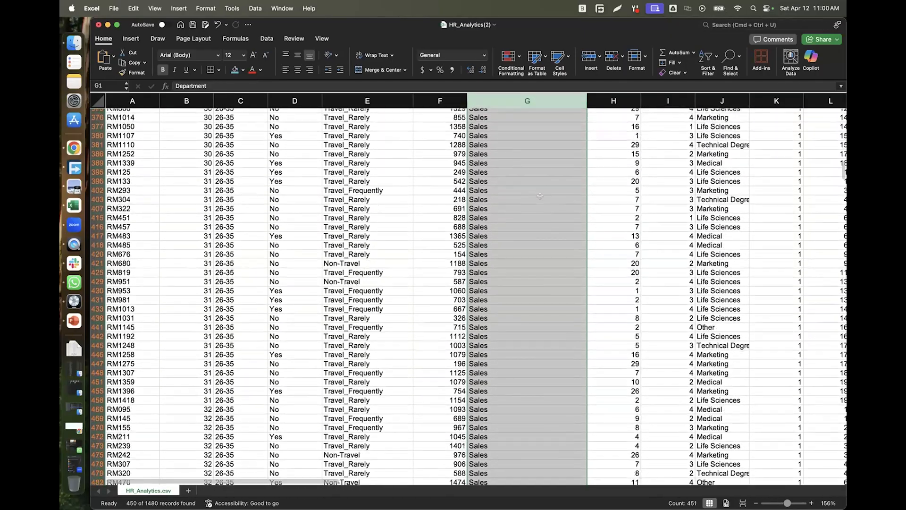
scroll(540, 196, "down", 20)
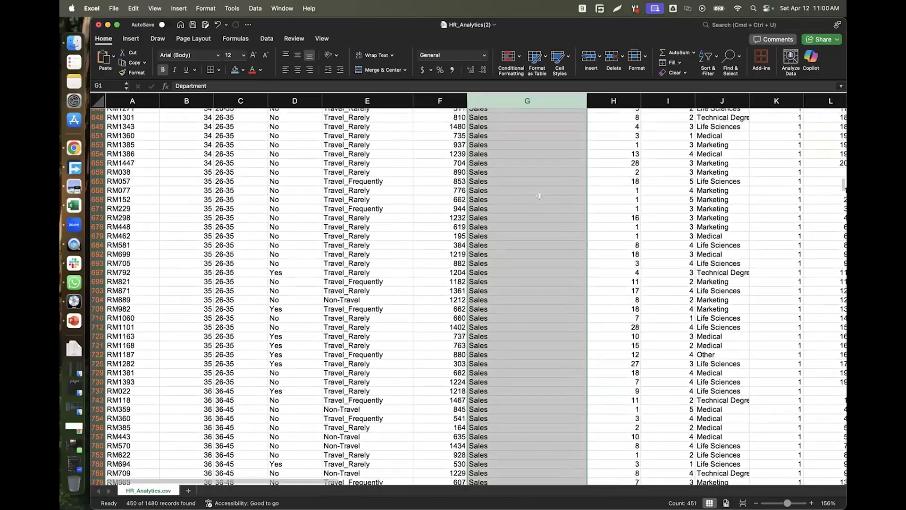
scroll(540, 196, "up", 20)
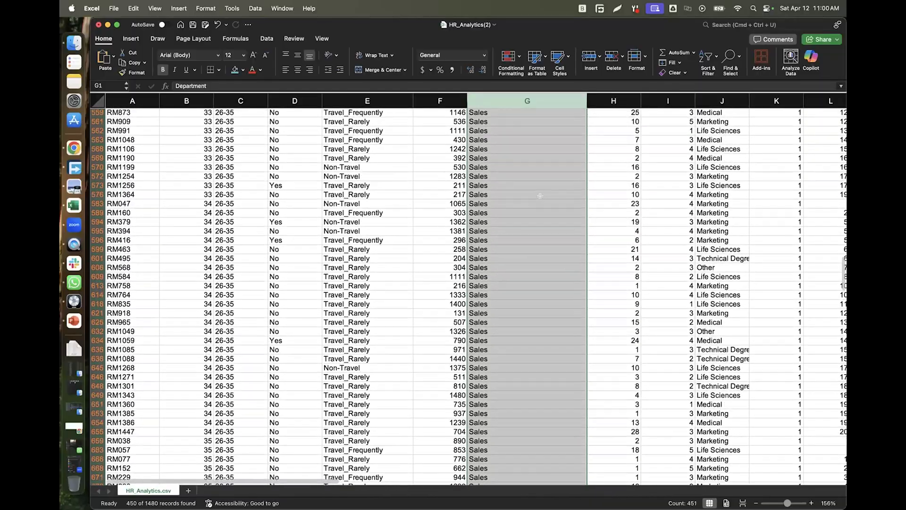
scroll(541, 196, "up", 20)
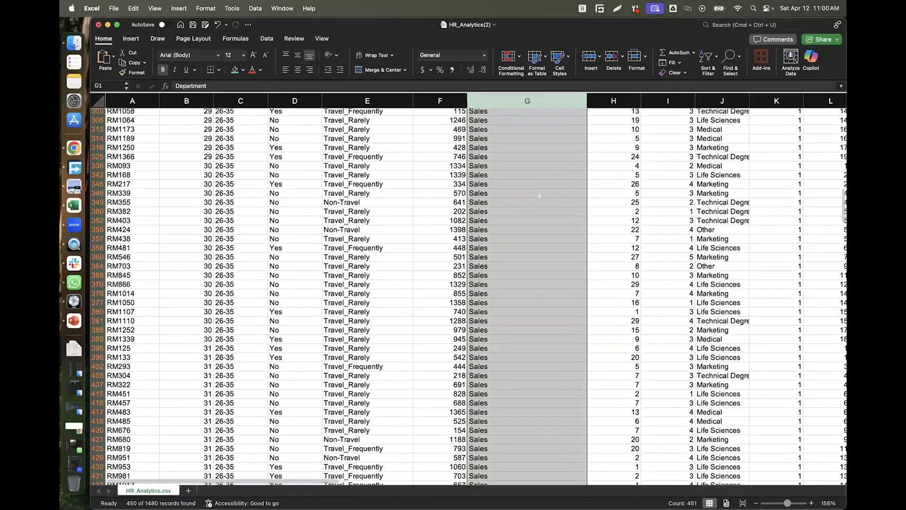
scroll(539, 195, "up", 20)
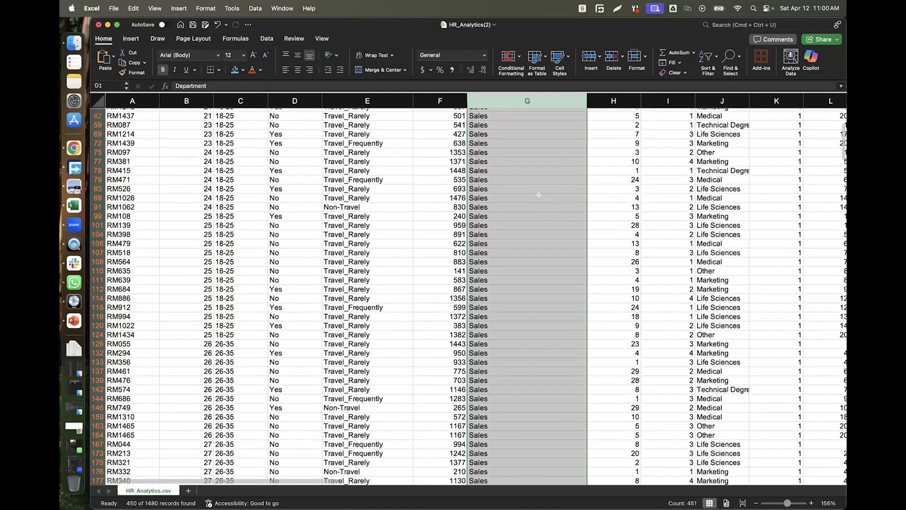
scroll(538, 195, "up", 1)
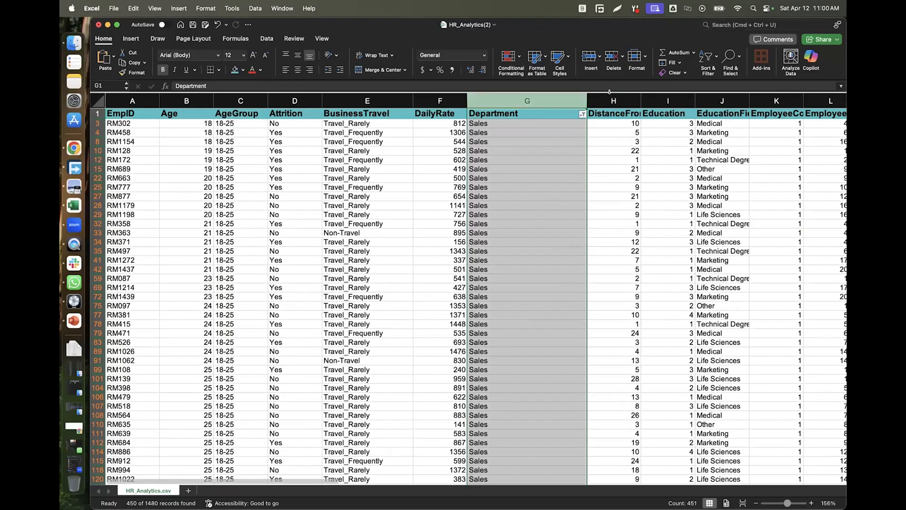
left_click(583, 114)
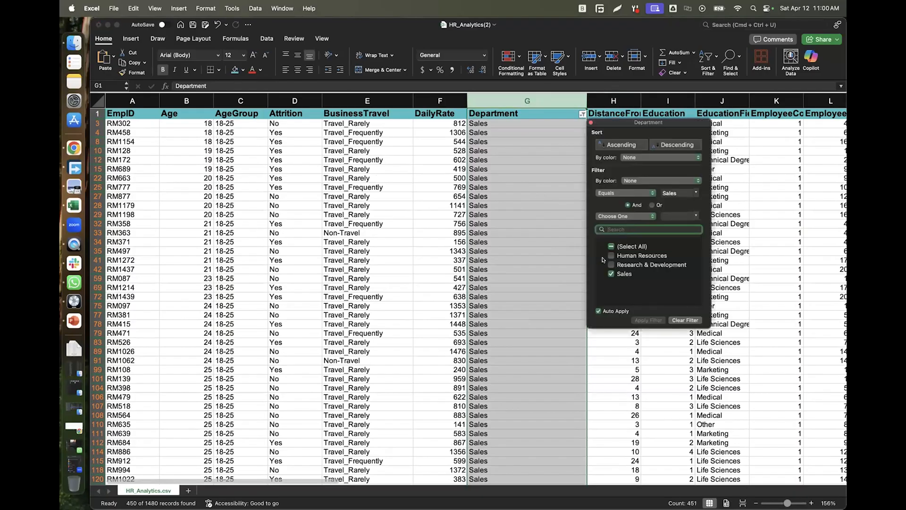
left_click(611, 246)
left_click(532, 169)
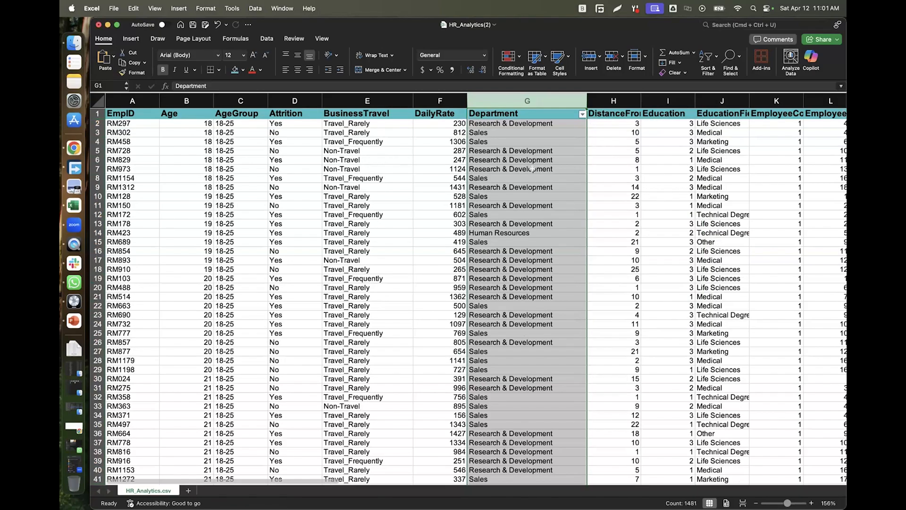
Undo the last filter change so filtering is off, cancelling the pending copy.
key("super+c")
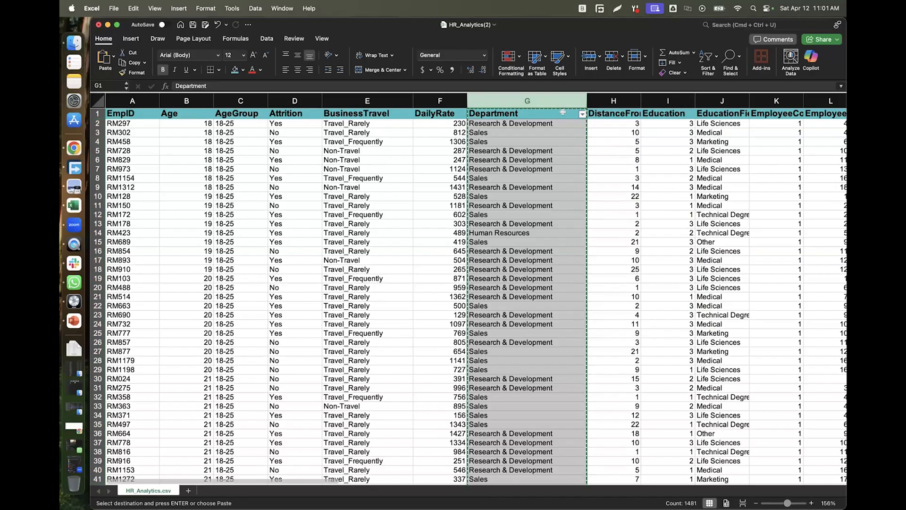
key("super+z")
key("super+z")
key("super+z")
key("Escape")
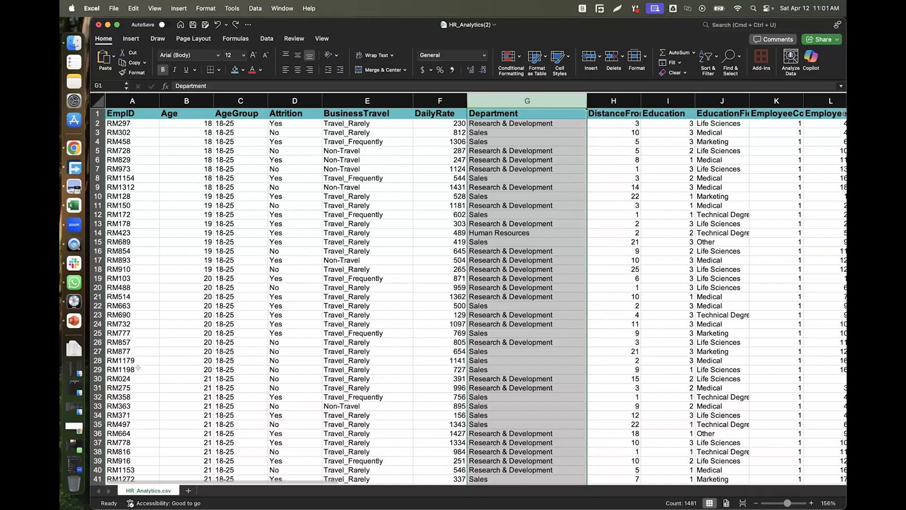
Move along row 22 to the last data column AL, YearsWithCurrManager.
left_click(141, 306)
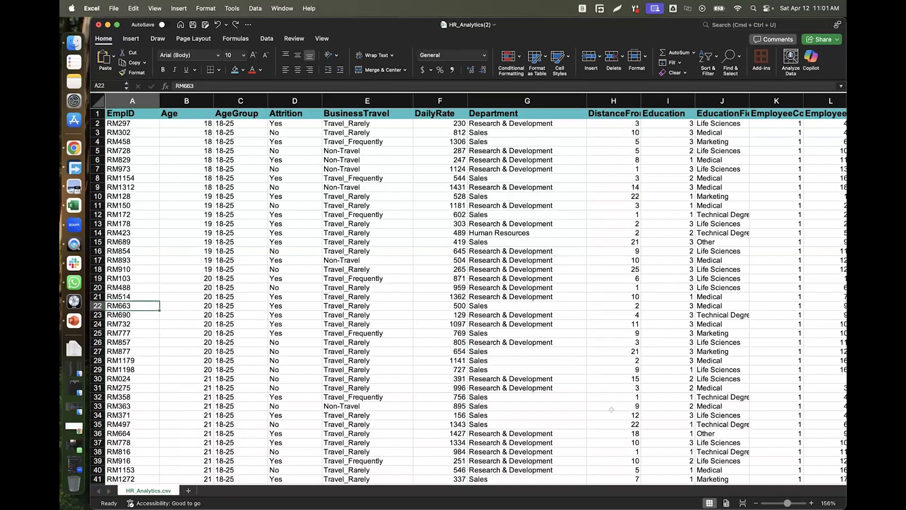
key("Right")
key("Right")
key("Right")
key("Right")
key("Right")
key("Right")
key("Right")
key("Right")
key("Right")
key("Right")
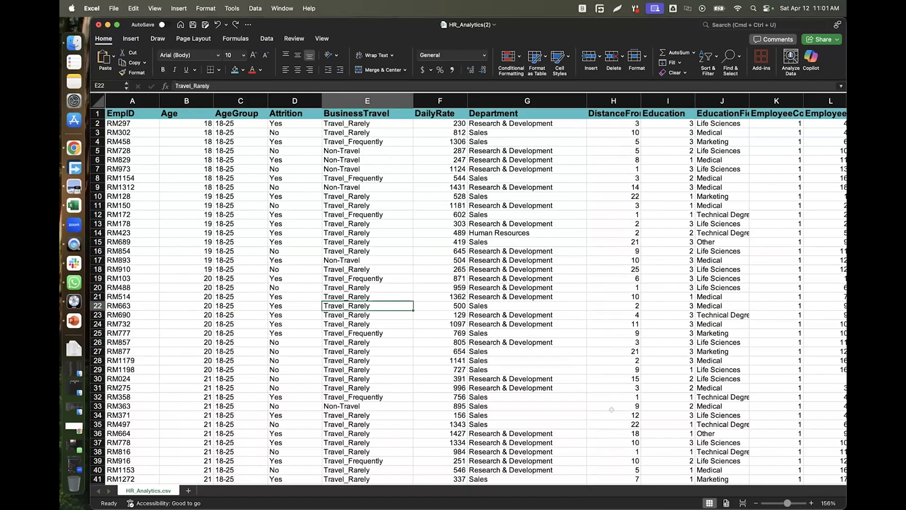
key("Right")
key("Right")
key("Right")
key("Right")
key("Right")
key("Right")
key("Right")
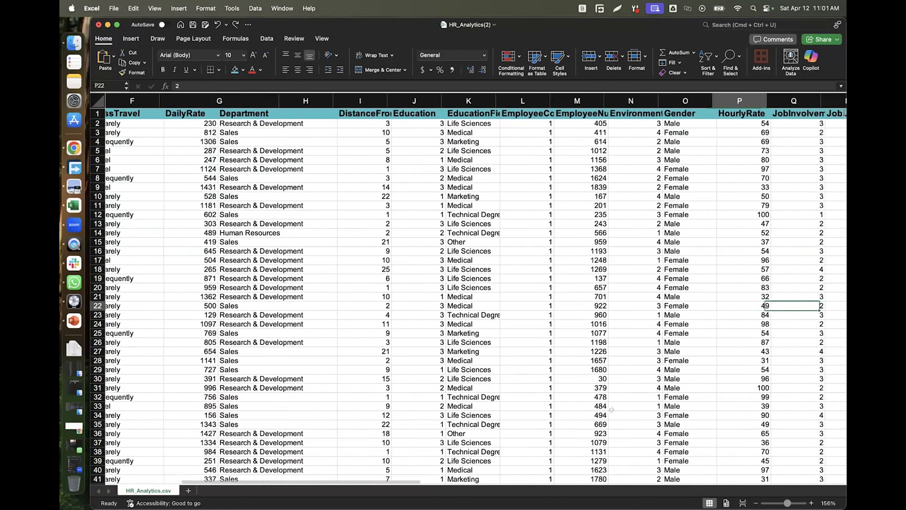
key("Right")
key("Right")
key("Right")
key("Right")
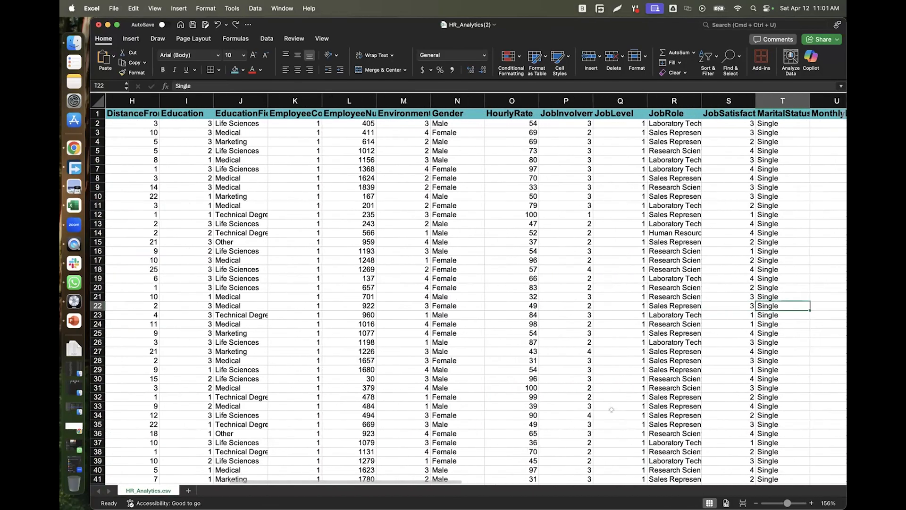
key("Right")
key("Right")
key("Right")
key("Right")
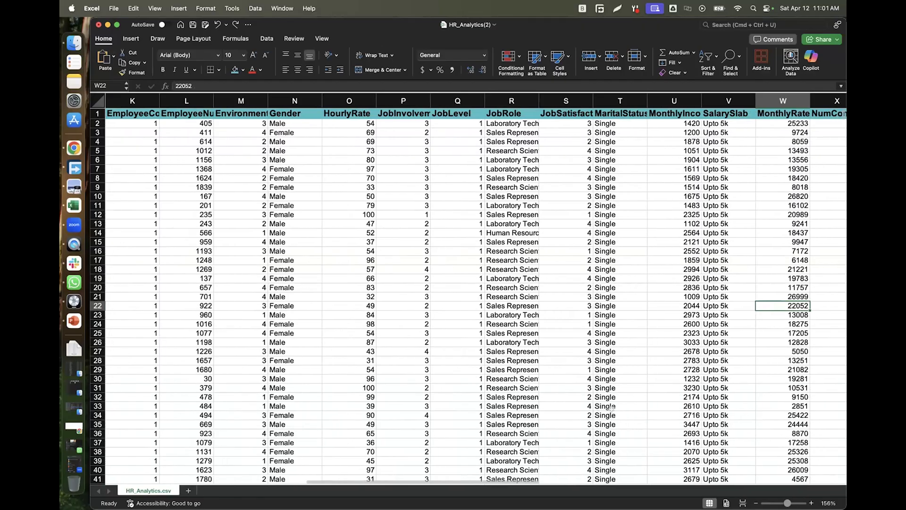
key("Right")
key("Right")
key("Right")
key("Right")
key("Right")
key("Right")
key("Right")
key("Right")
key("Right")
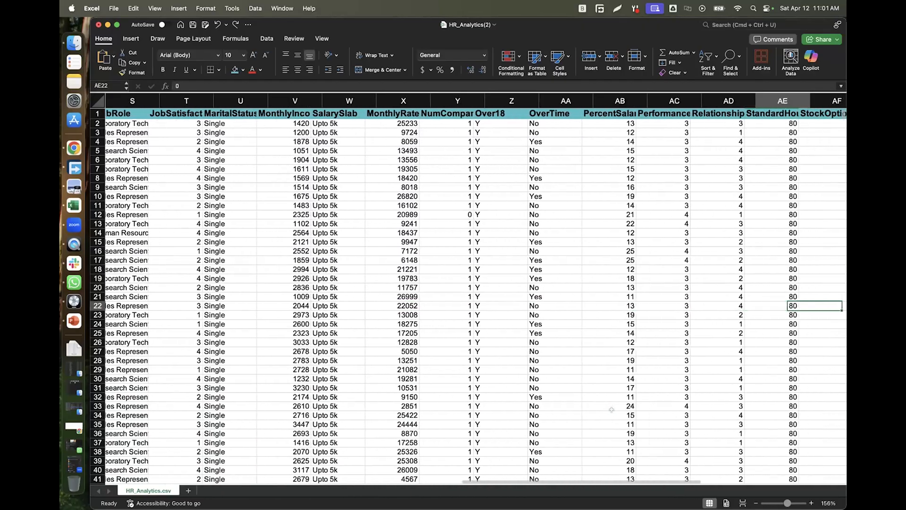
key("Right")
key("Right")
key("Right")
key("Right")
key("Right")
key("Right")
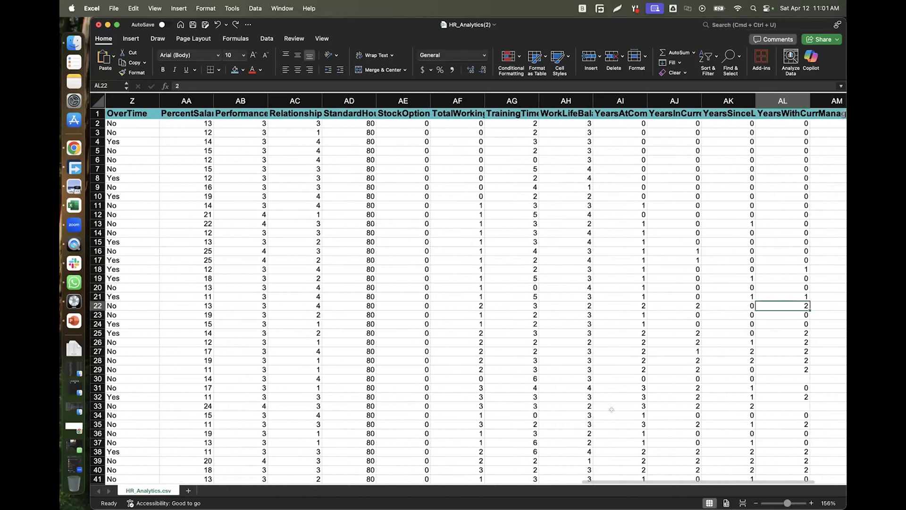
scroll(611, 409, "right", 1)
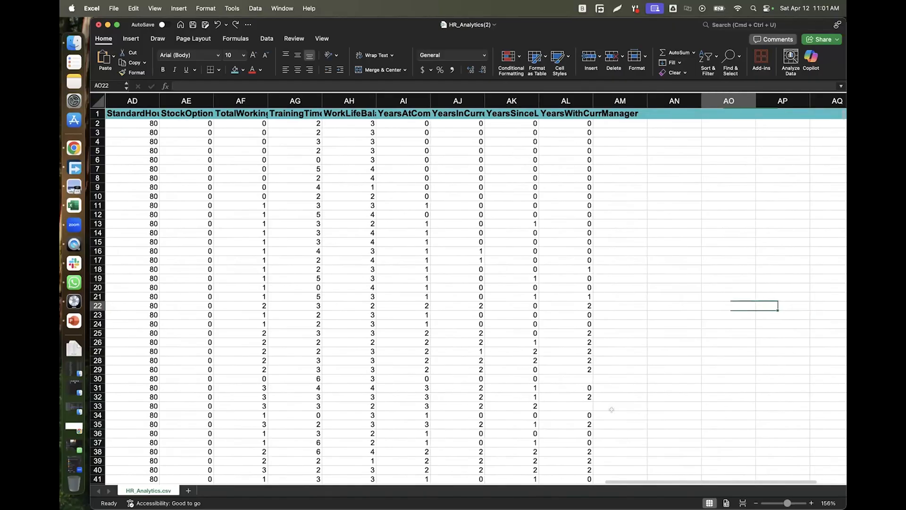
Autofit column AL to its header and enter the first full name in AM2.
double_click(597, 101)
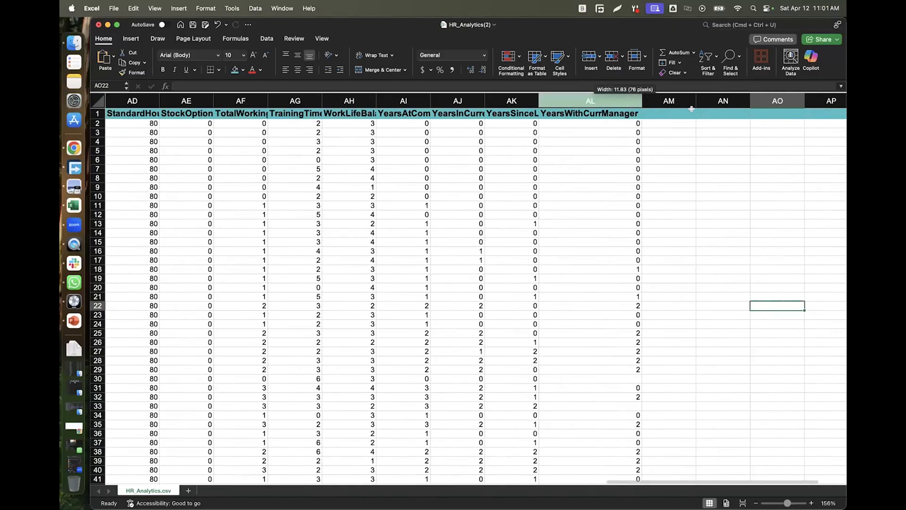
double_click(660, 122)
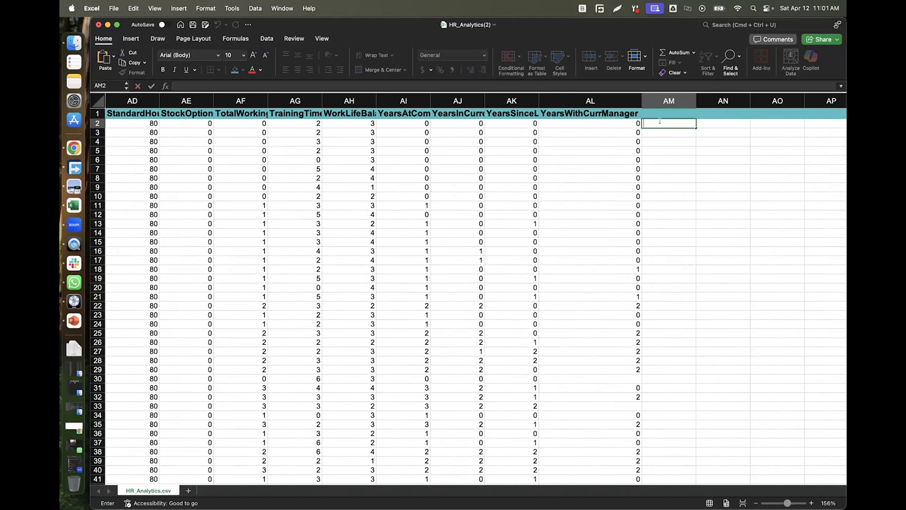
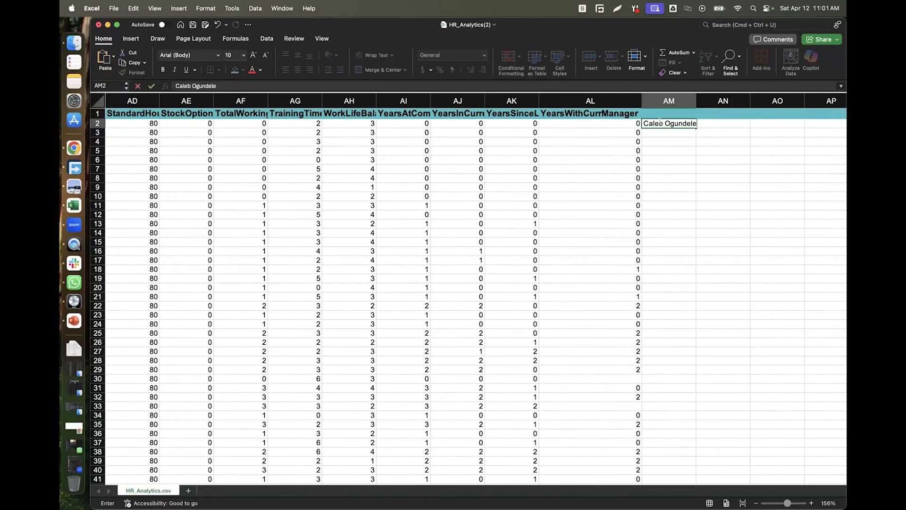
key("Tab")
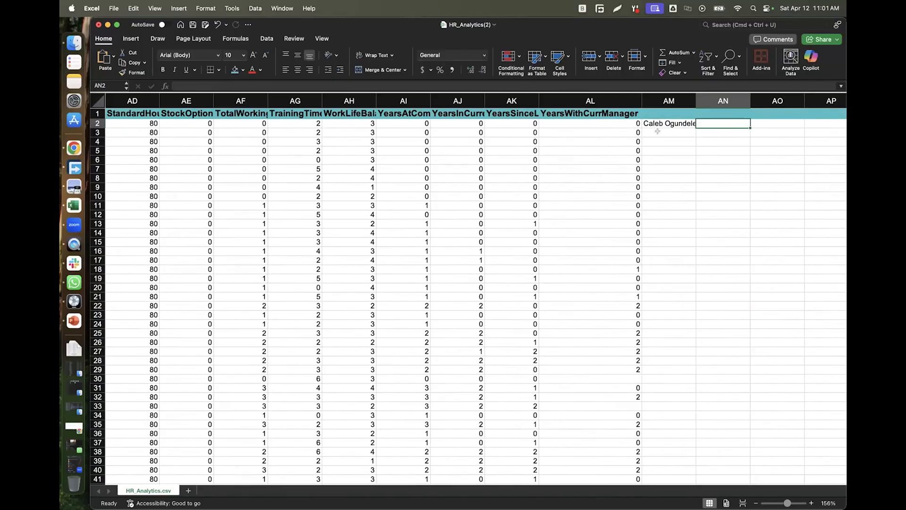
Enter the second full name in AM3, correcting a mistyped surname.
double_click(659, 132)
type("AY ")
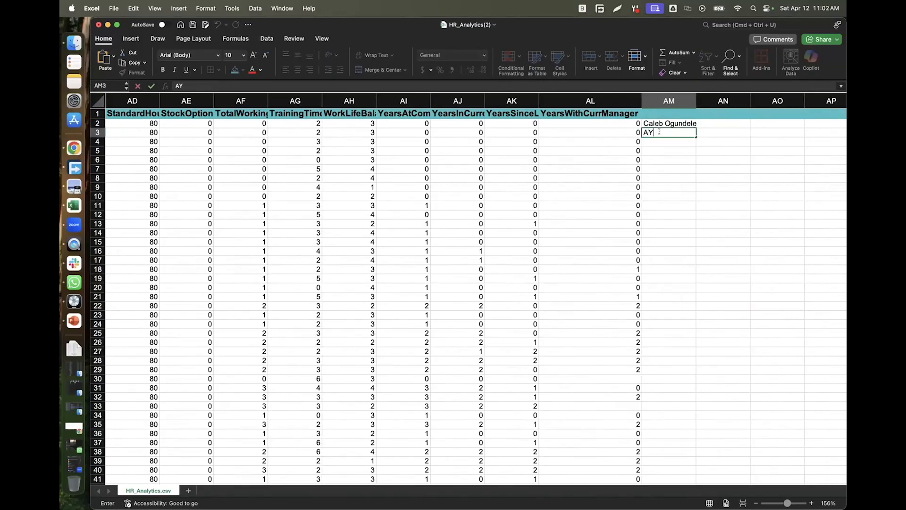
type("Kue")
key("BackSpace")
key("BackSpace")
left_click(665, 132)
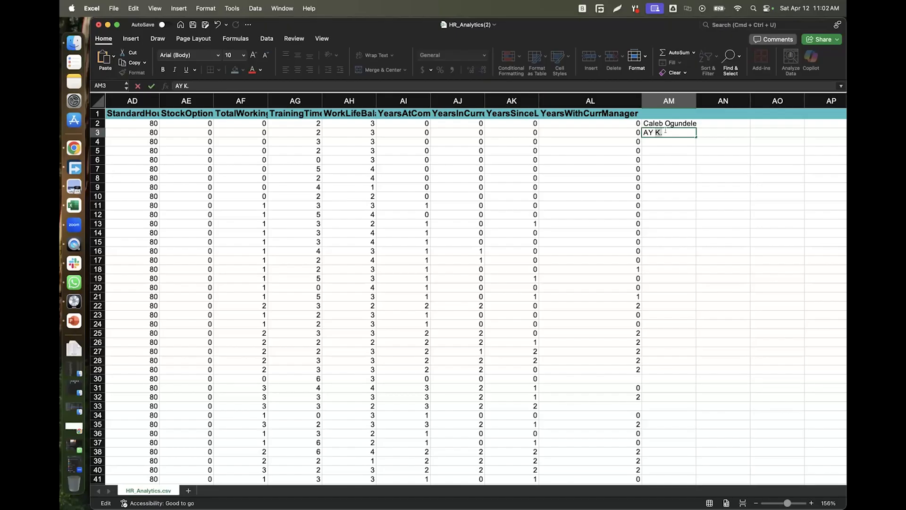
key("Return")
Enter a three-part full name in AM4 and autofit column AM to fit it.
double_click(656, 139)
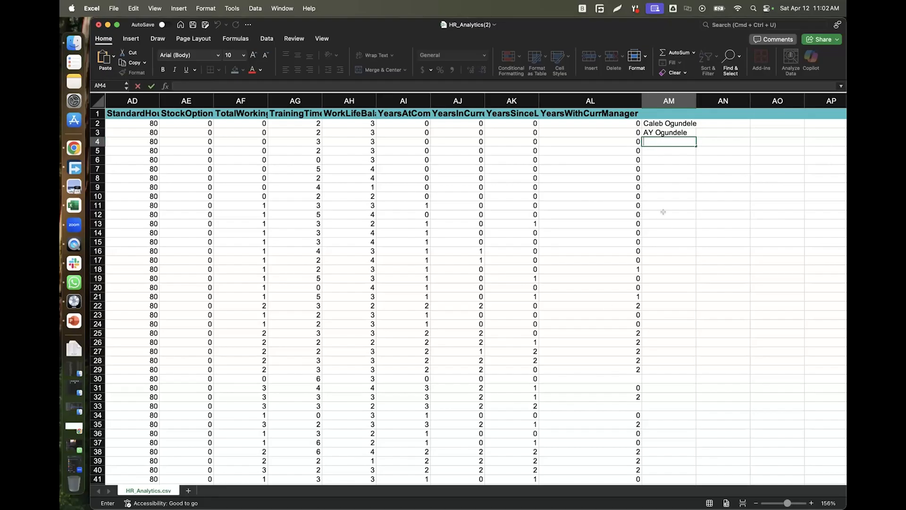
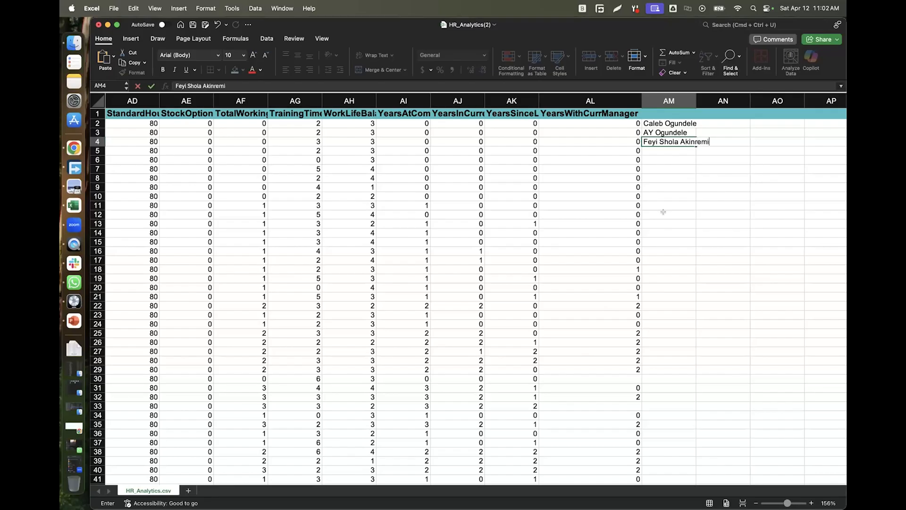
left_click(676, 213)
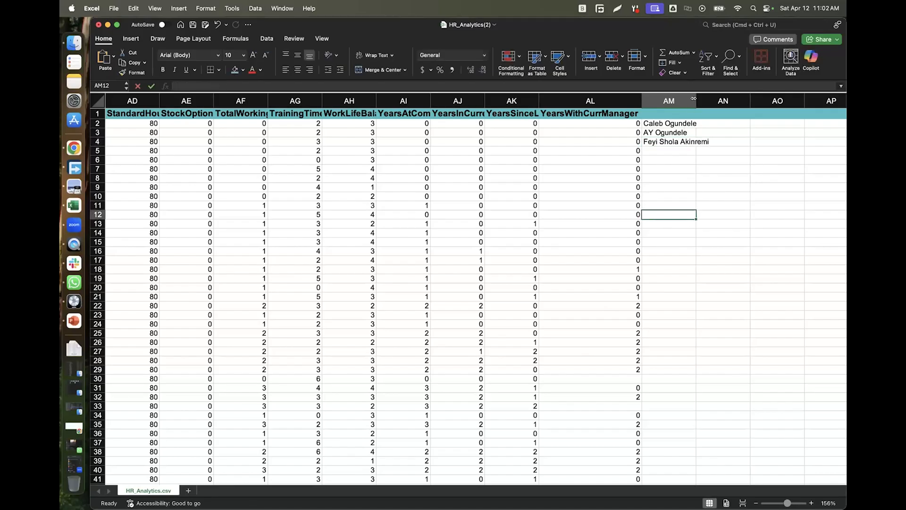
double_click(695, 98)
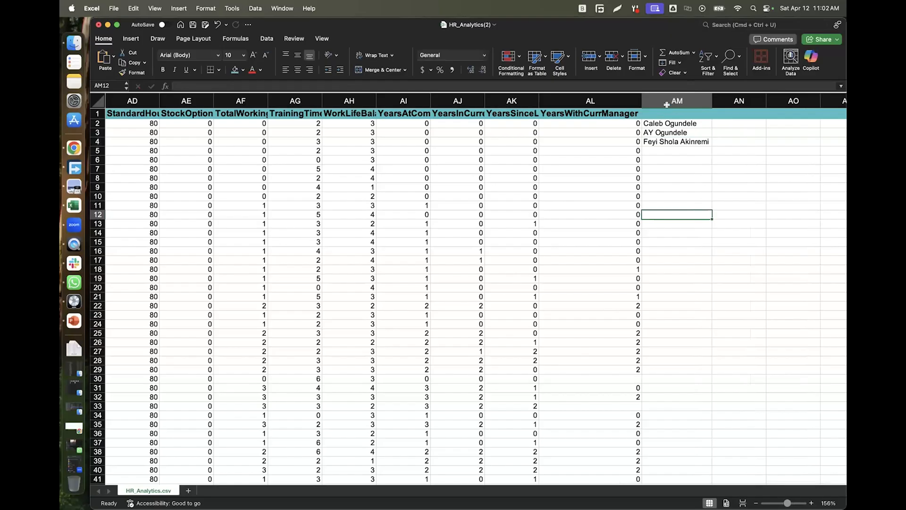
left_click(669, 101)
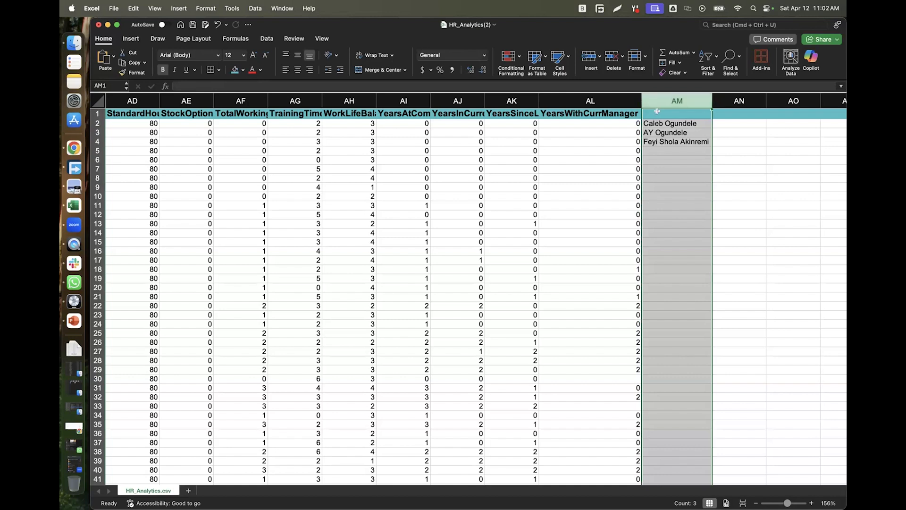
Copy the names column into column A of a new Sheet1 with 'Names' as the A1 header.
key("super+c")
left_click(187, 490)
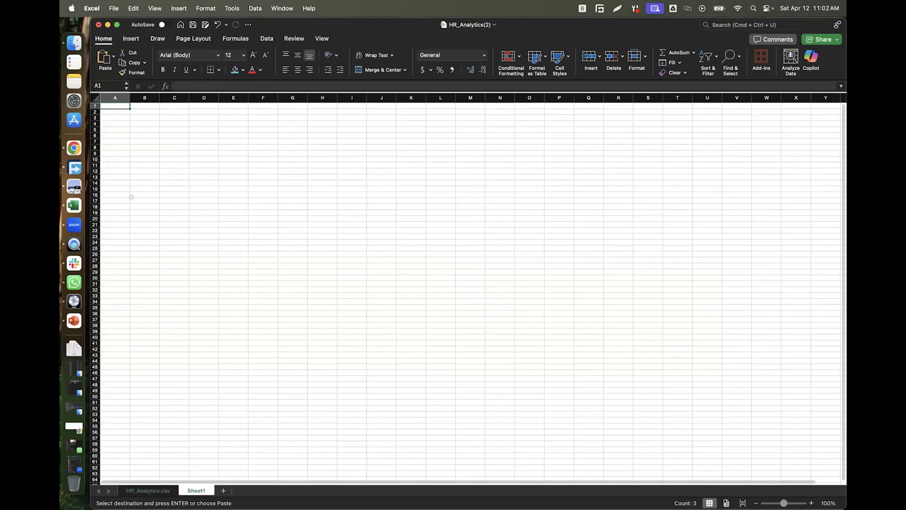
key("super+v")
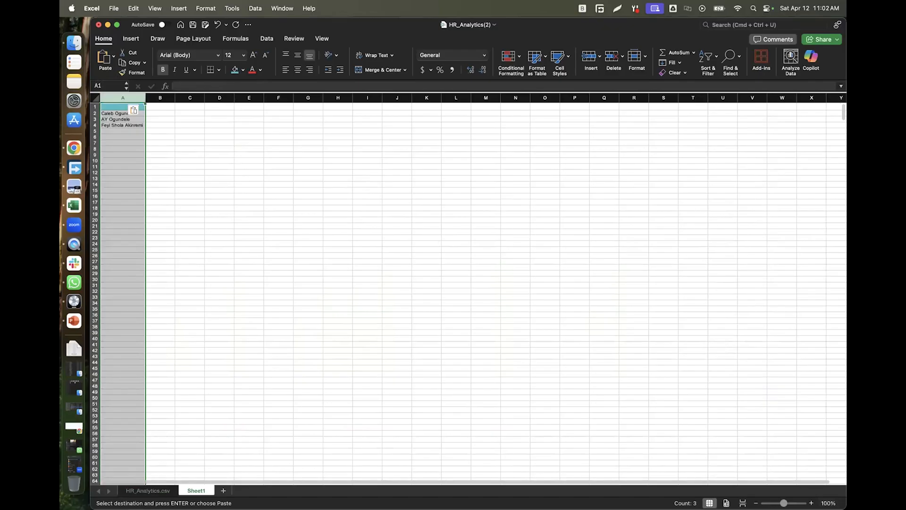
left_click_drag(783, 503, 796, 503)
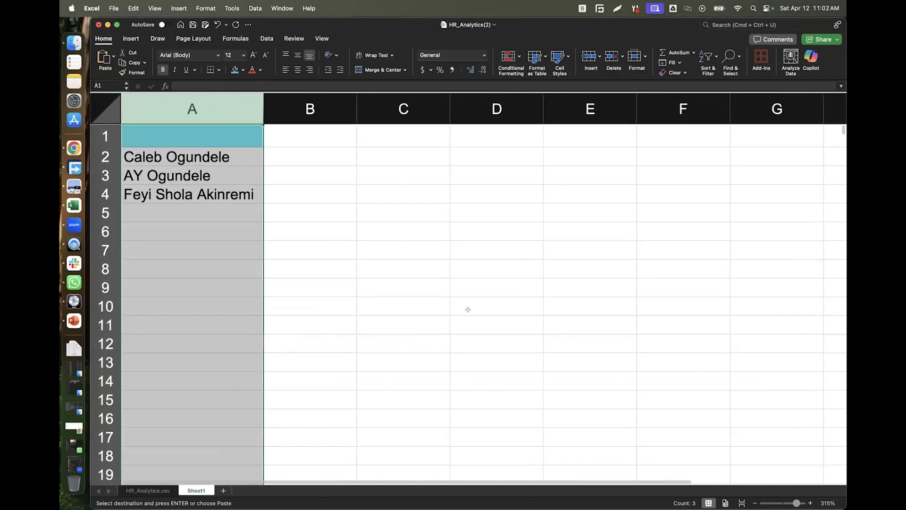
left_click(185, 132)
type("Names")
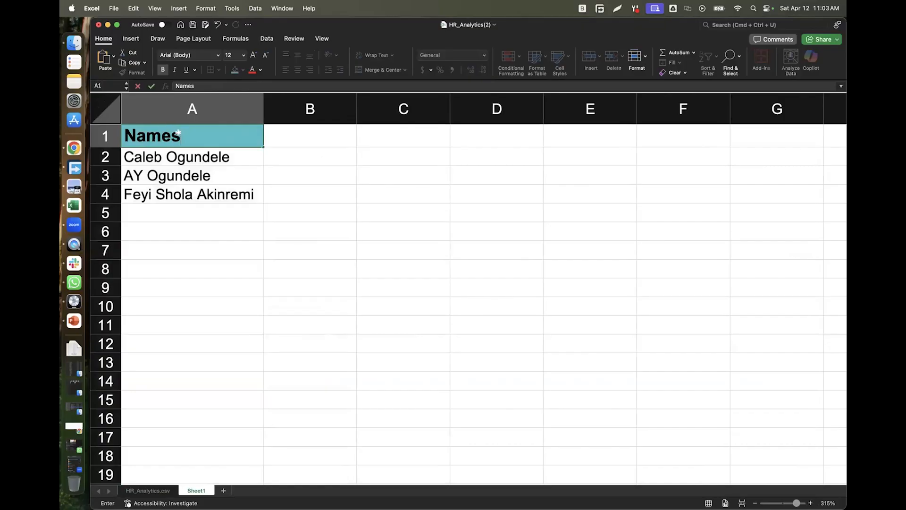
left_click(211, 205)
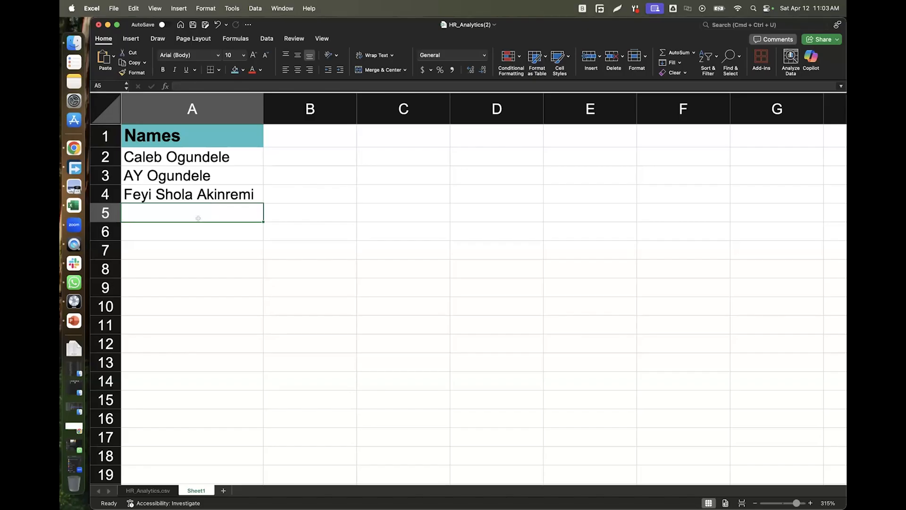
Add a fourth and fifth full name in A5 and A6, fixing a typo in the last.
double_click(192, 215)
type("J")
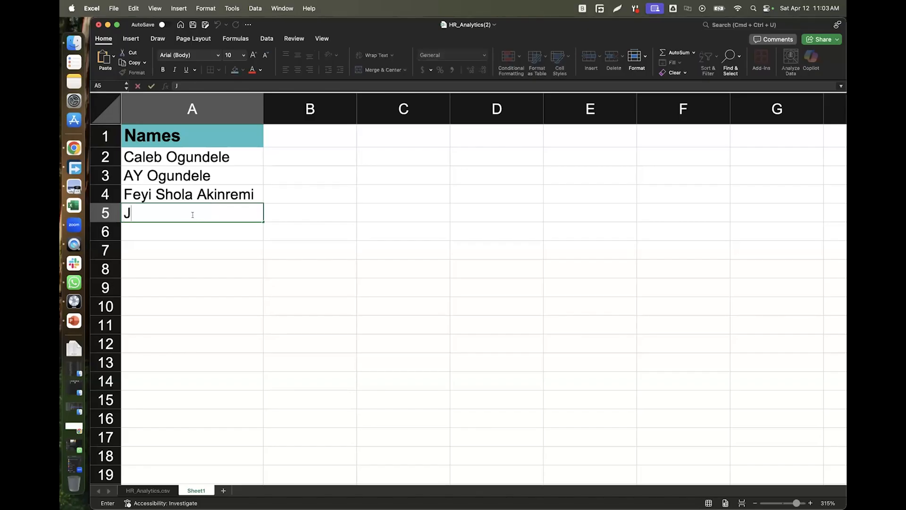
type("oshua ")
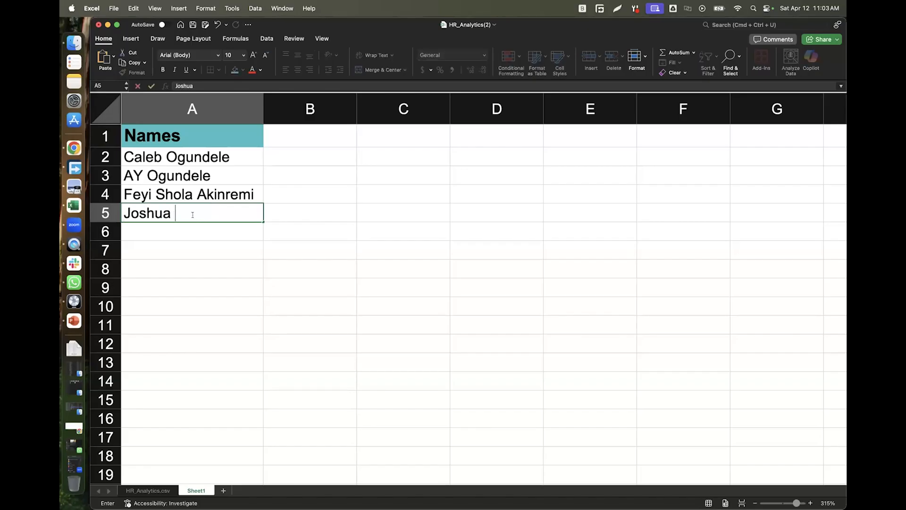
type("Joshua")
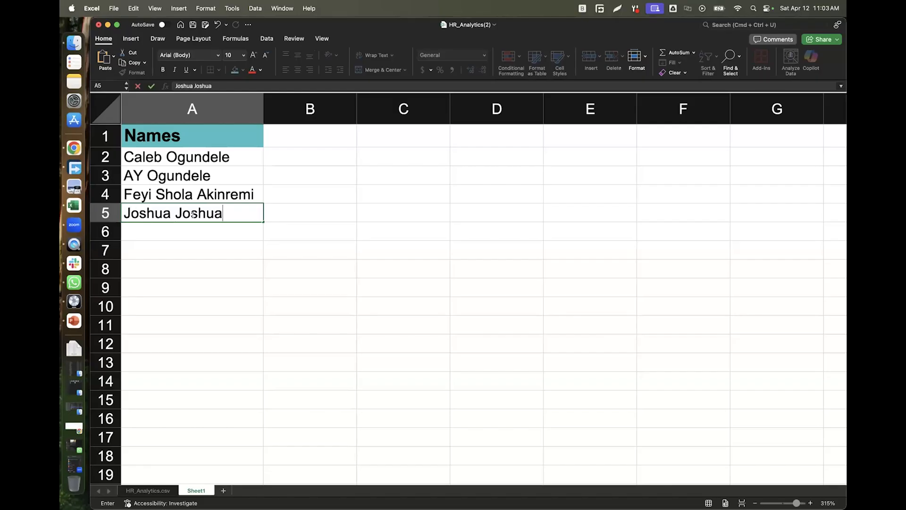
key("Tab")
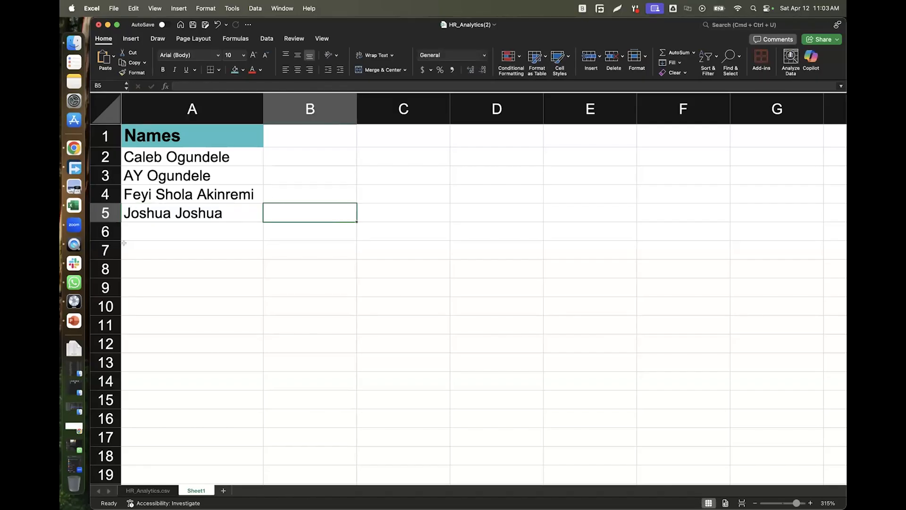
left_click(162, 231)
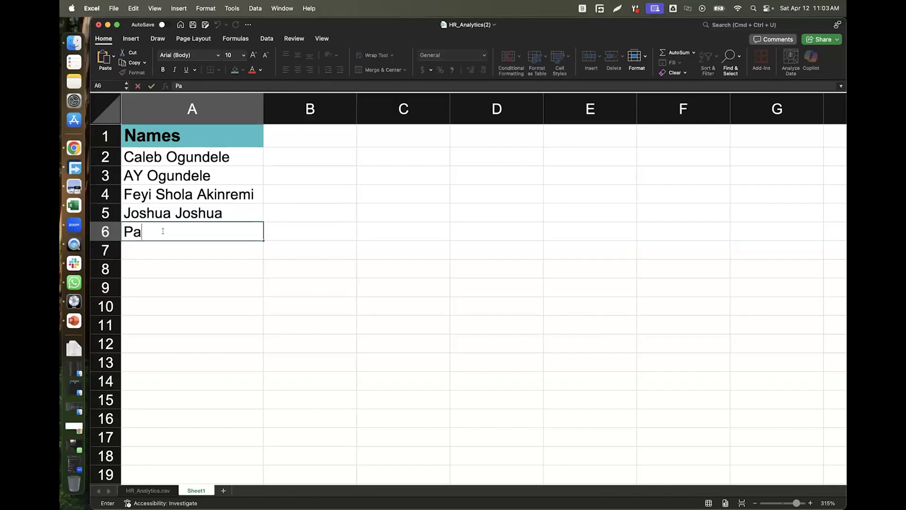
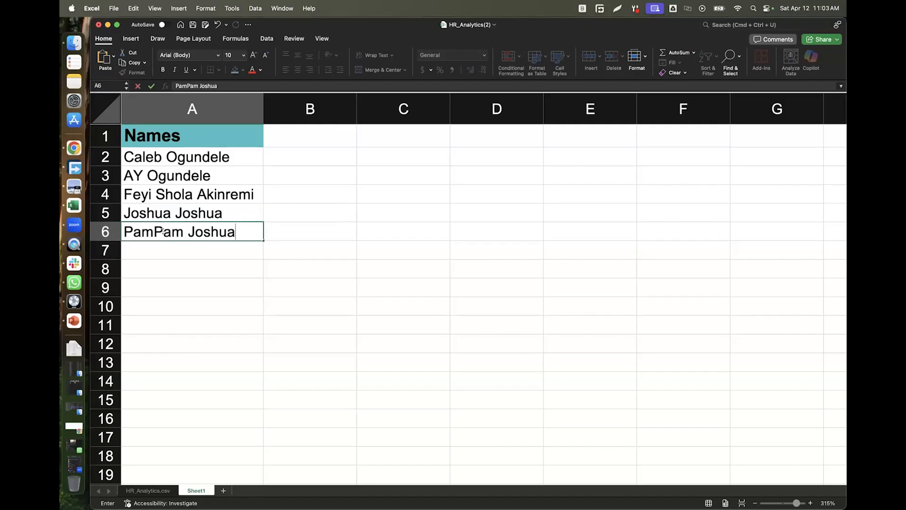
left_click(265, 172)
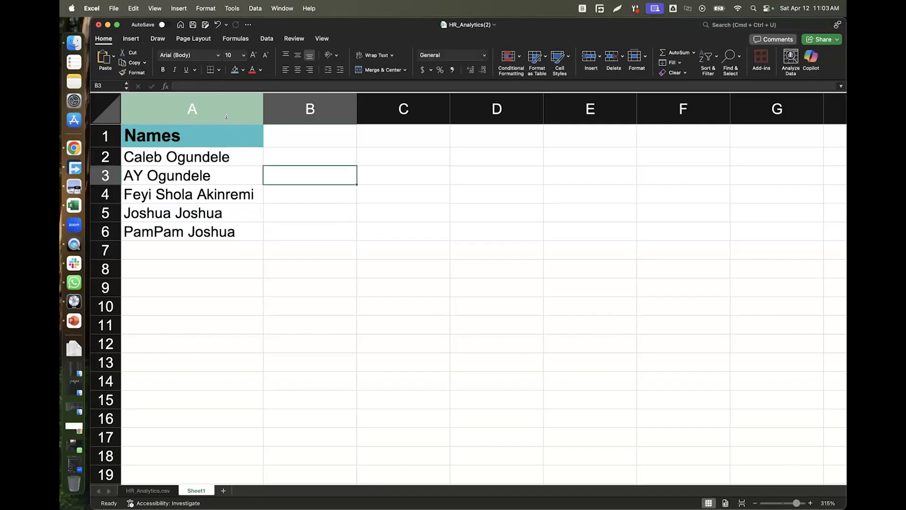
left_click(228, 101)
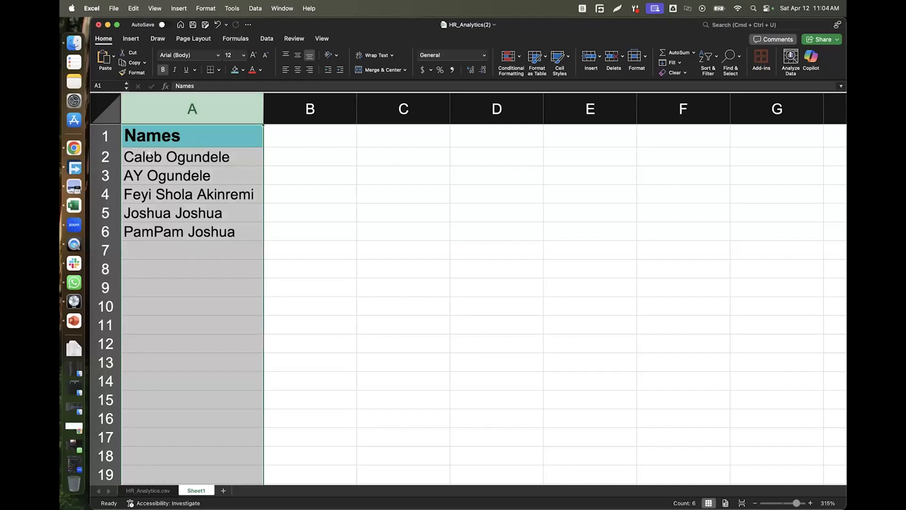
Split column A with Text to Columns, Delimited, Space ticked and Tab unticked.
left_click(149, 154)
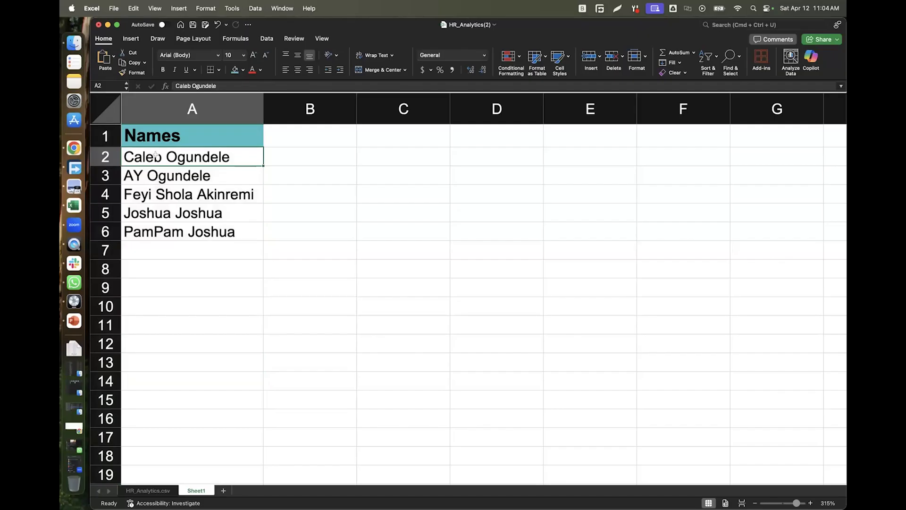
left_click(278, 135)
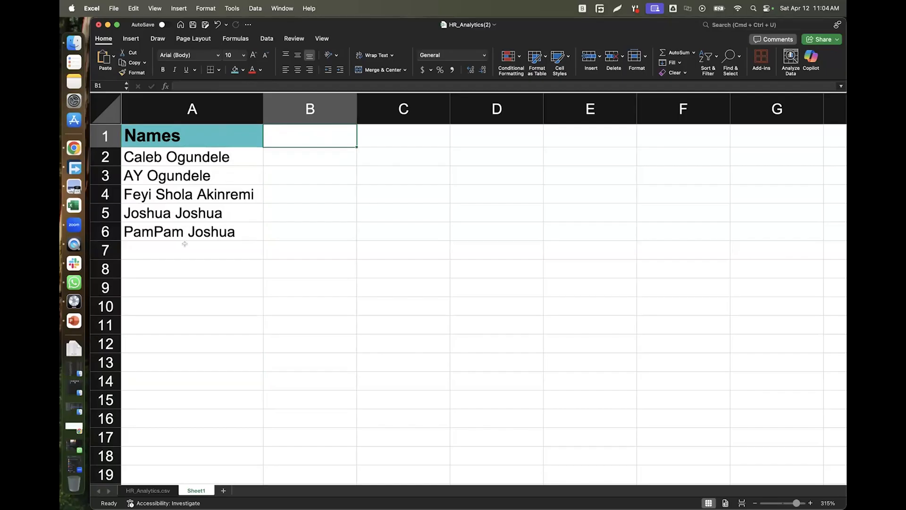
left_click(187, 107)
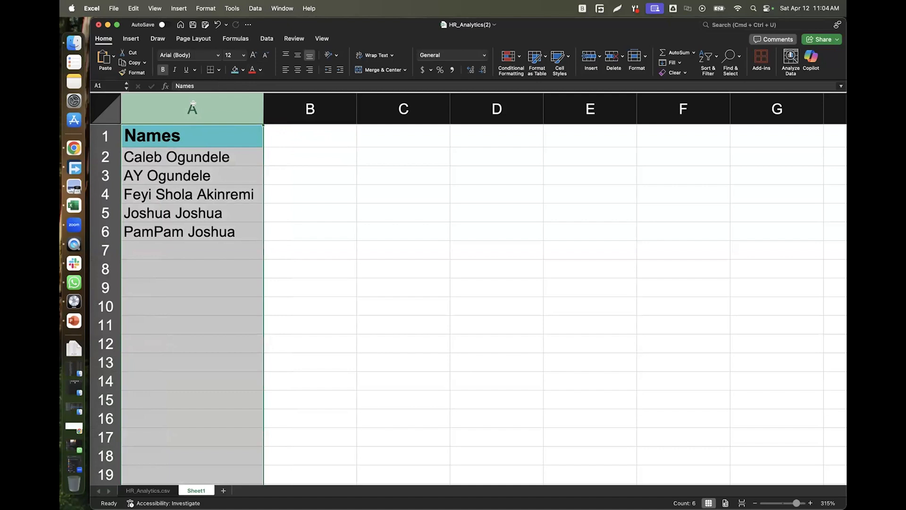
left_click(267, 39)
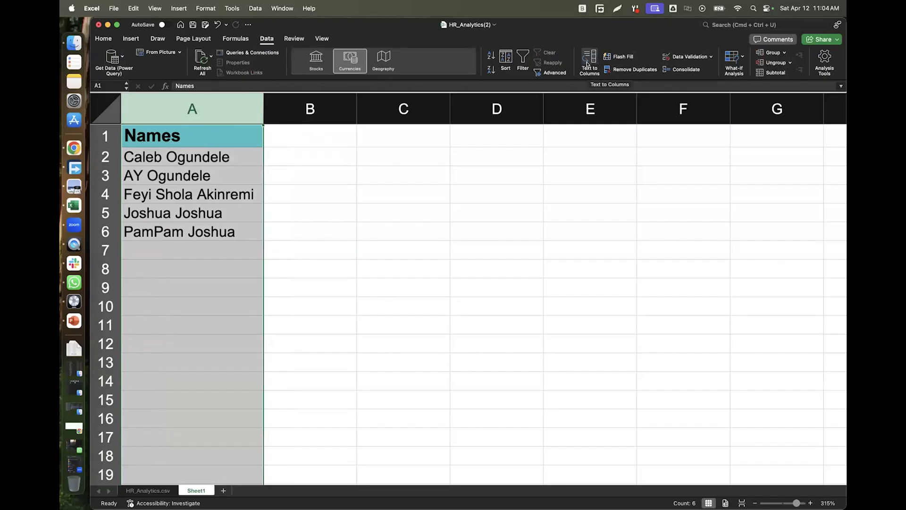
left_click(588, 63)
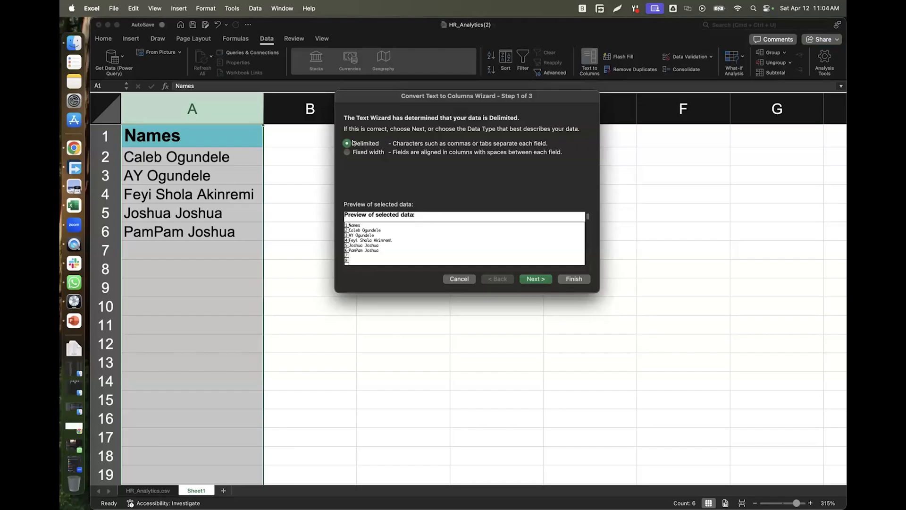
left_click(532, 279)
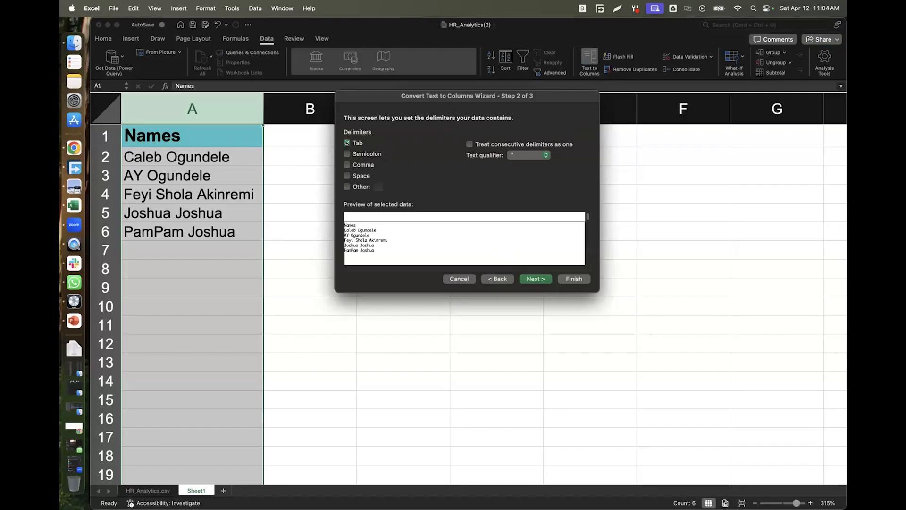
left_click(347, 175)
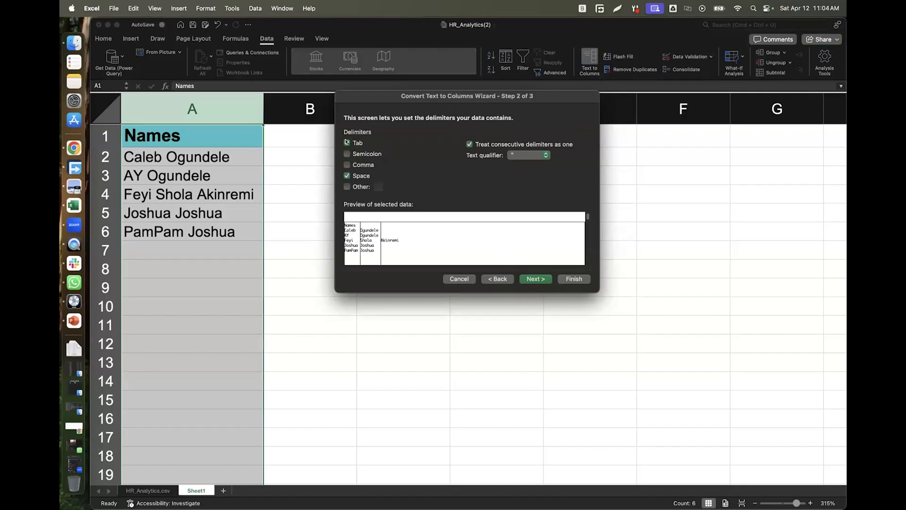
left_click(347, 143)
left_click(535, 279)
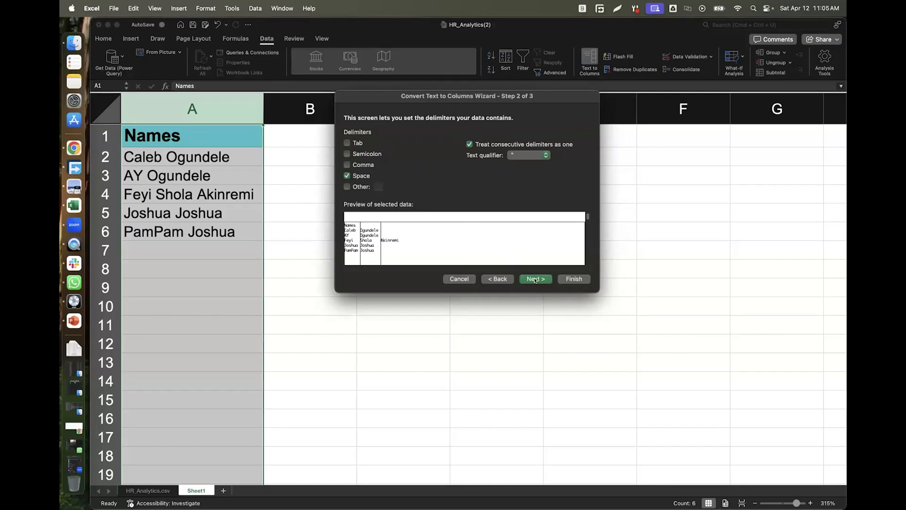
left_click(569, 279)
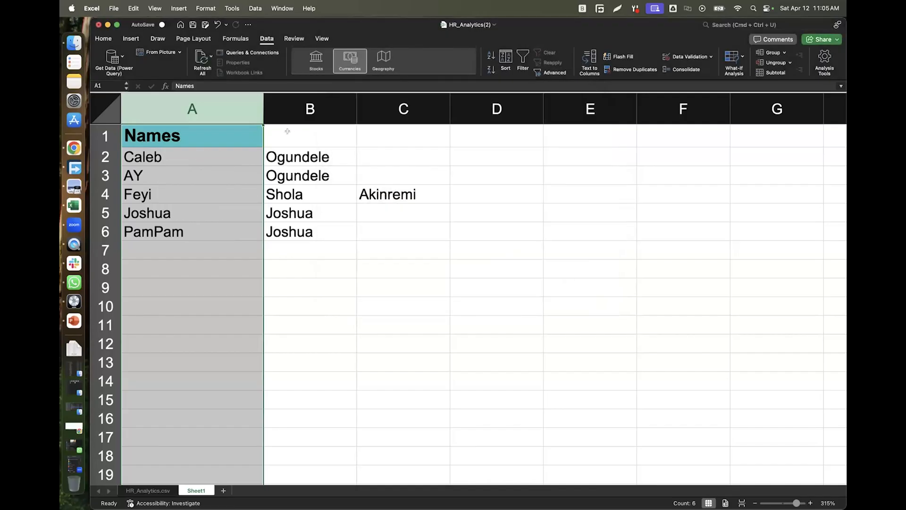
Enter the headers Firstname, Surname and Othernames in A1, B1 and C1.
double_click(220, 138)
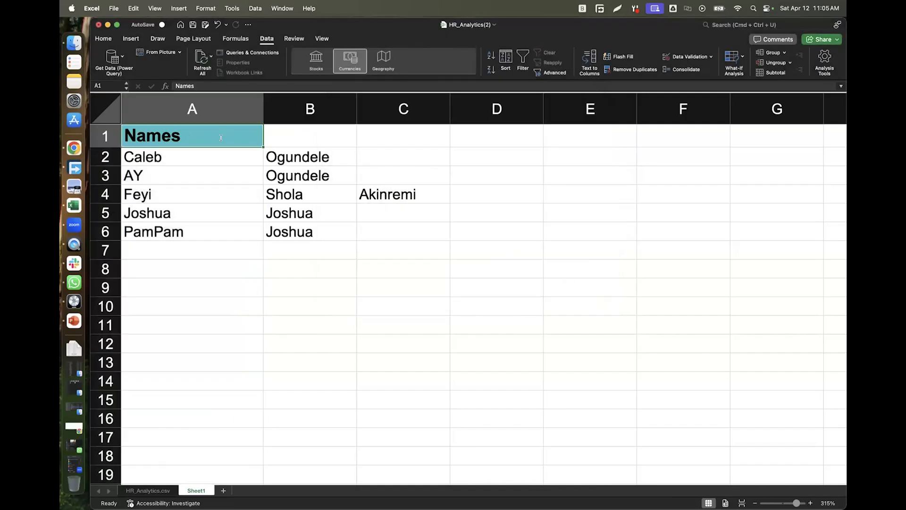
key("shift+Home")
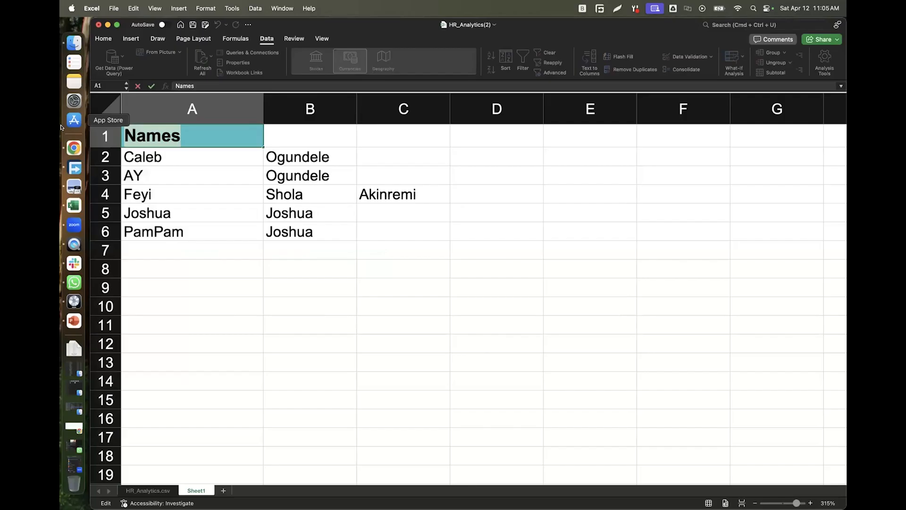
type("Firstname")
key("Tab")
type("ur")
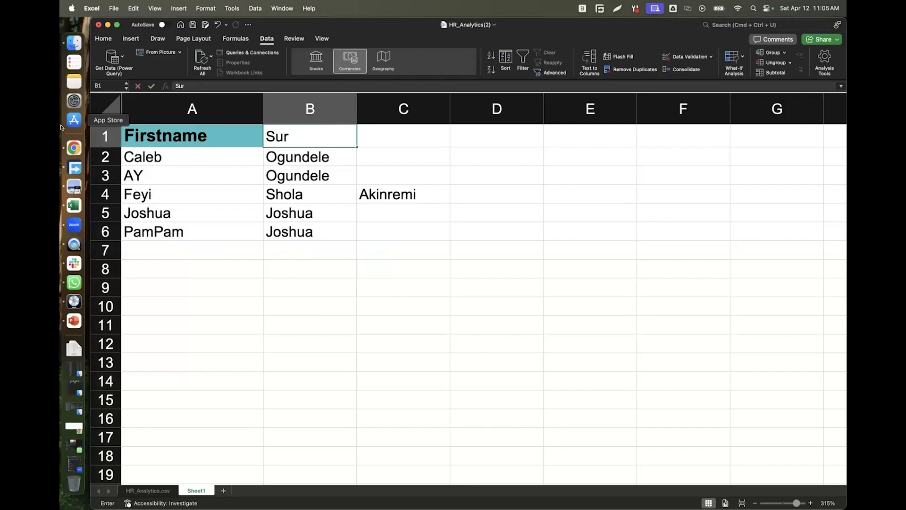
type("name")
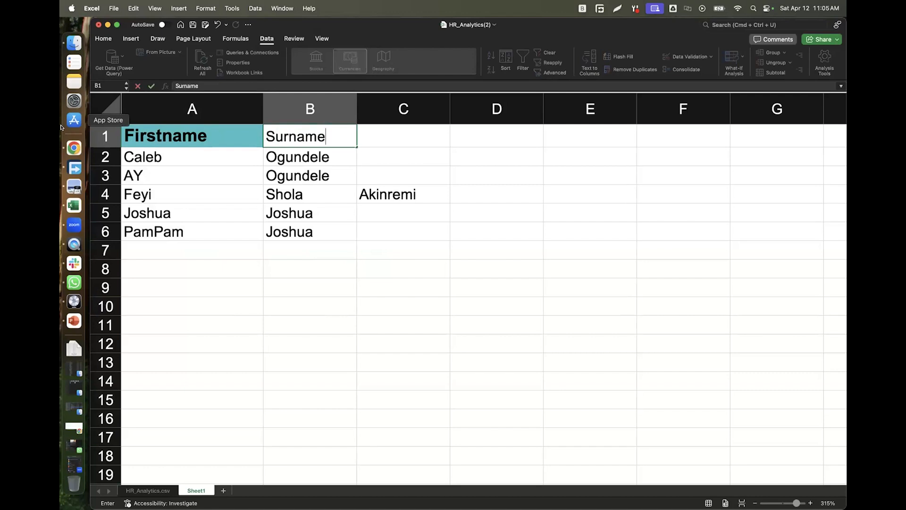
key("Tab")
type("Othernames")
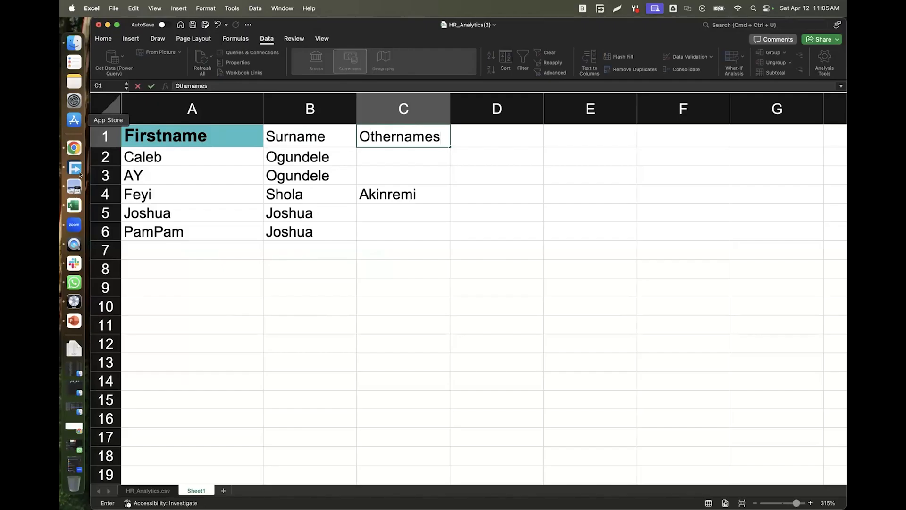
left_click(454, 222)
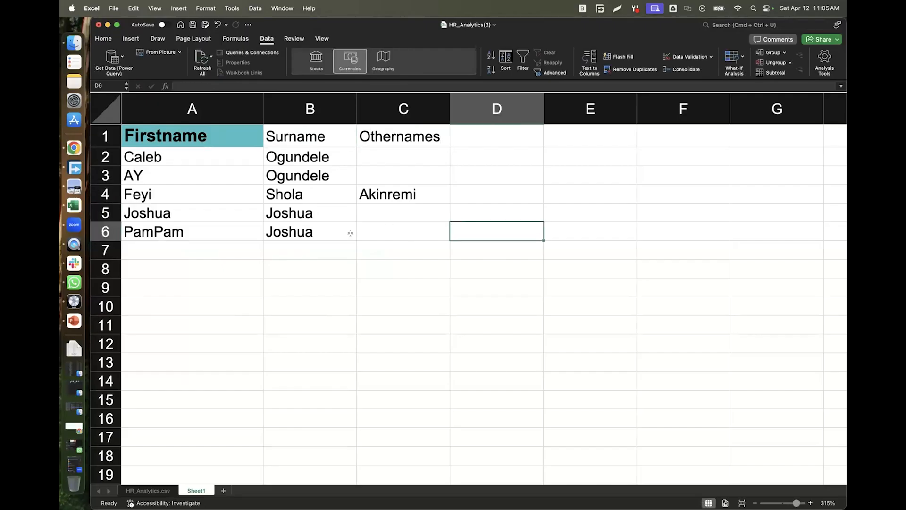
left_click(488, 132)
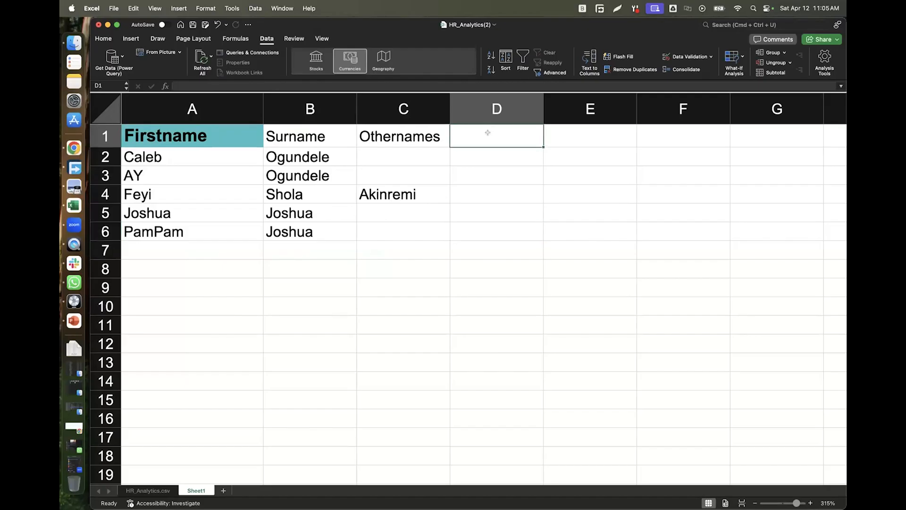
Undo the name split and copy the full names from column A into column C.
key("super+z")
key("super+z")
key("super+z")
key("super+z")
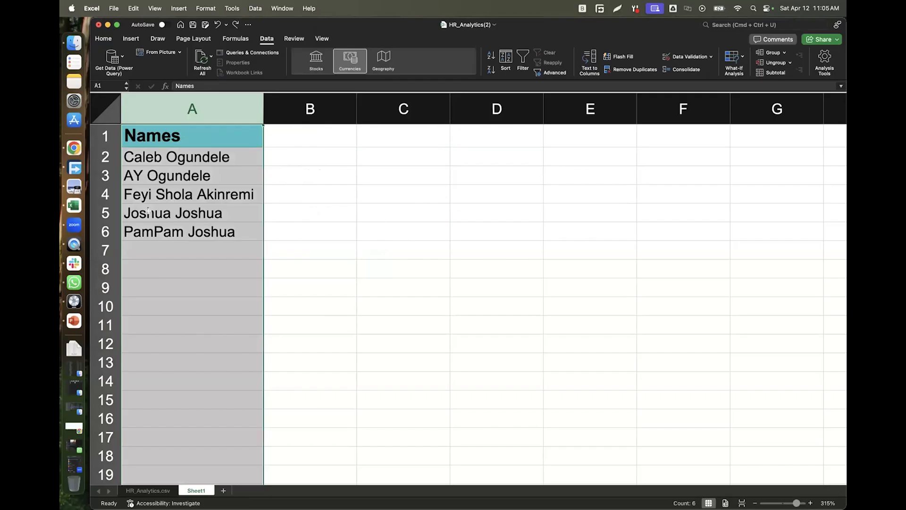
key("super+c")
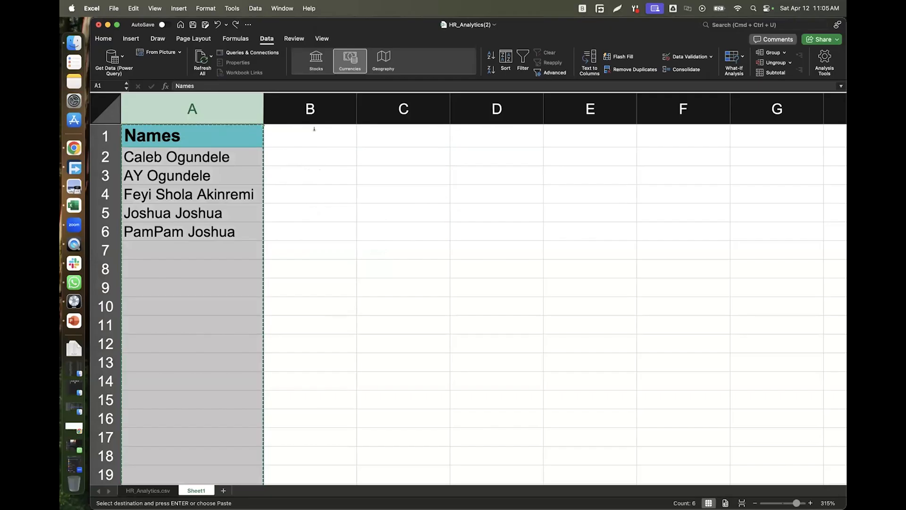
left_click(411, 112)
key("super+v")
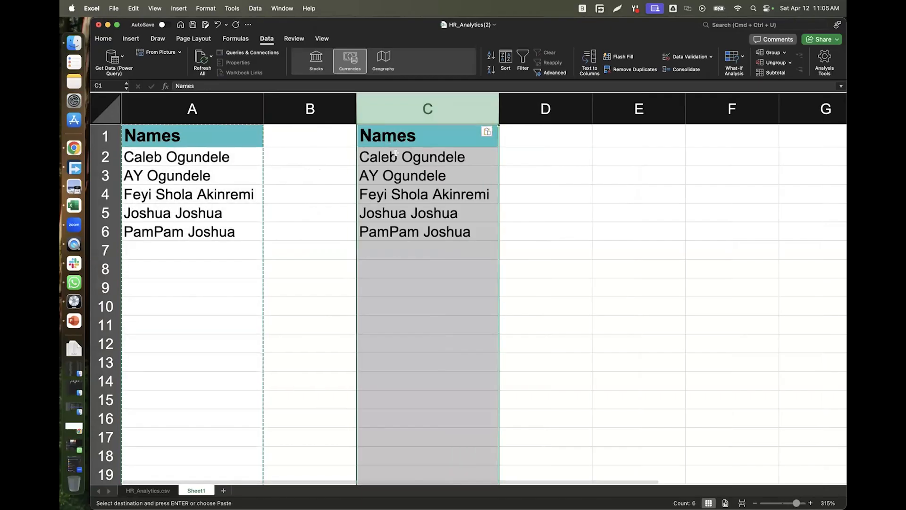
Insert a comma after the first name in cells C2 through C6.
left_click(395, 154)
double_click(395, 153)
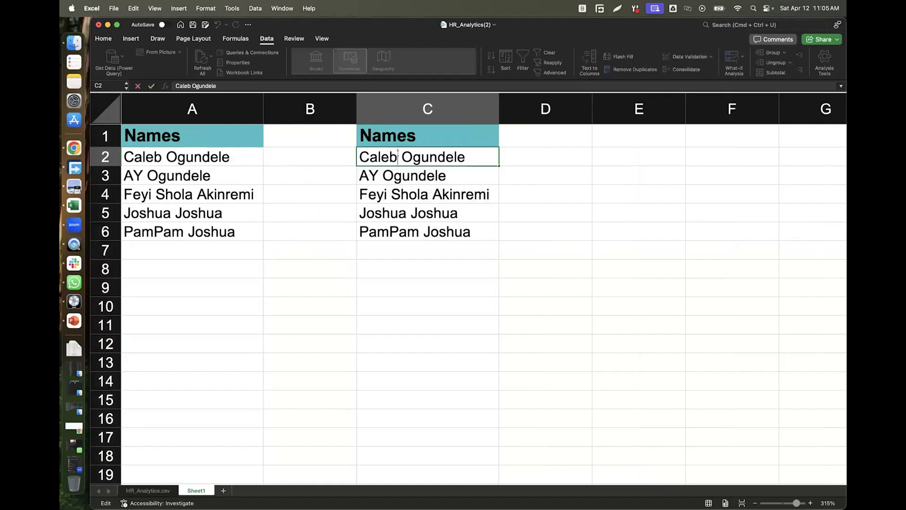
type(",")
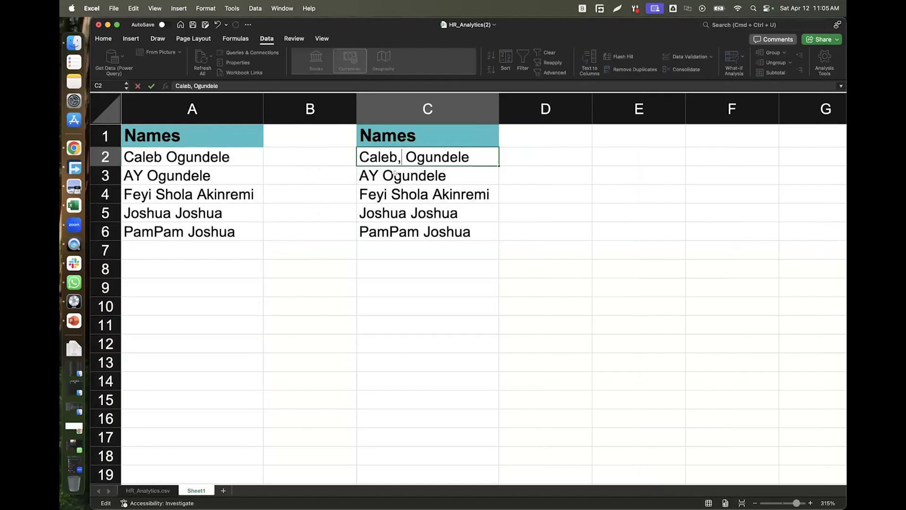
double_click(375, 173)
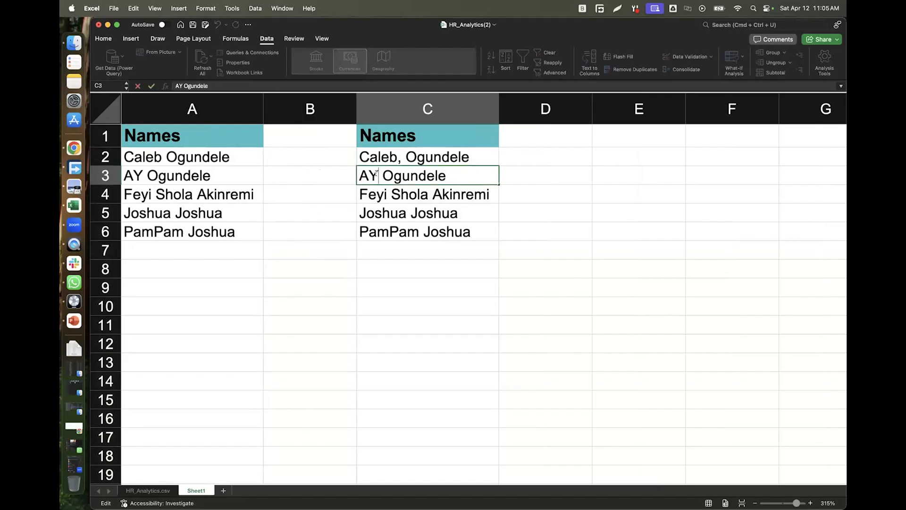
type(",")
double_click(387, 194)
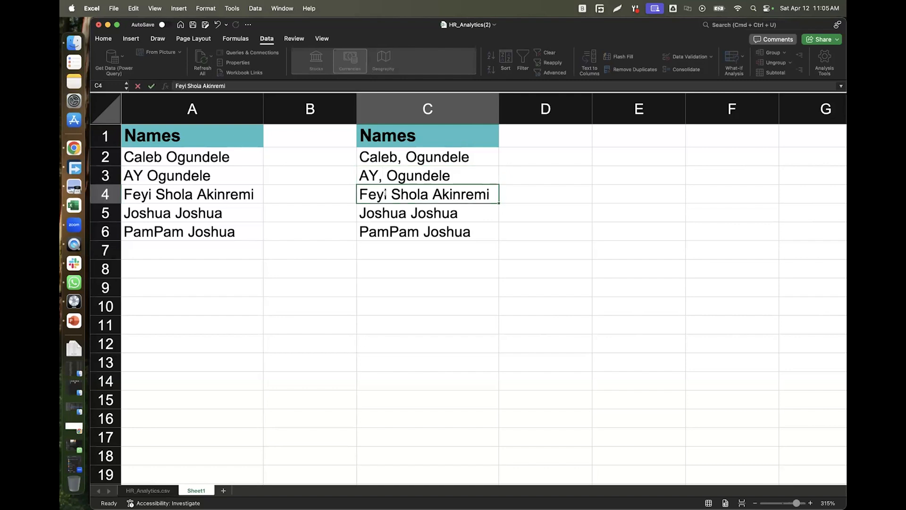
type(",")
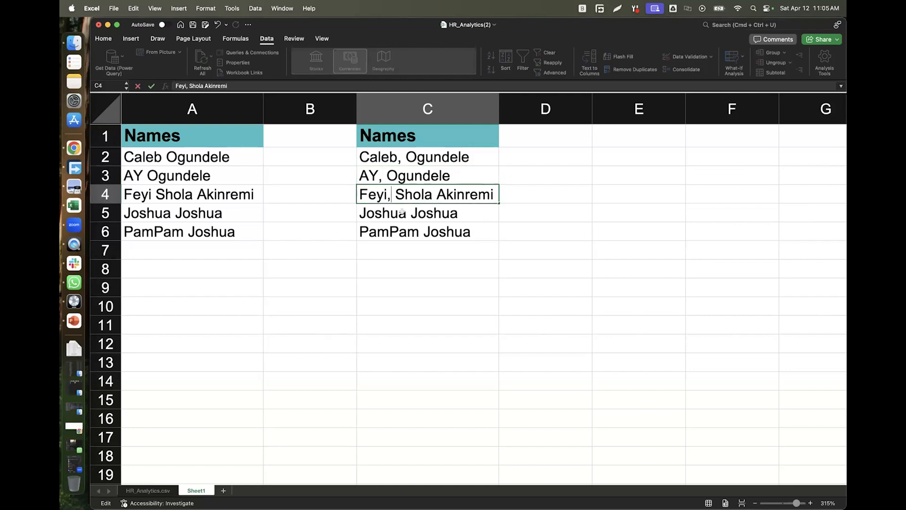
double_click(404, 212)
type(",")
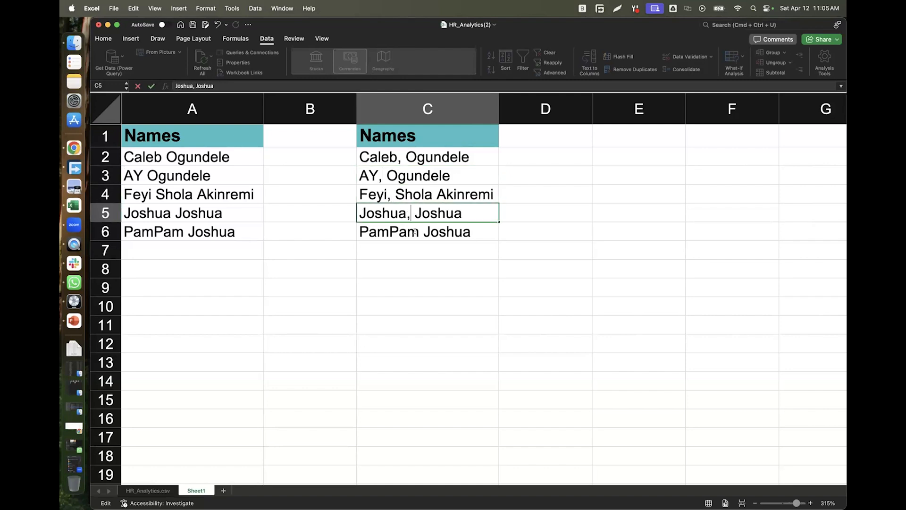
double_click(415, 232)
type(",")
left_click(425, 302)
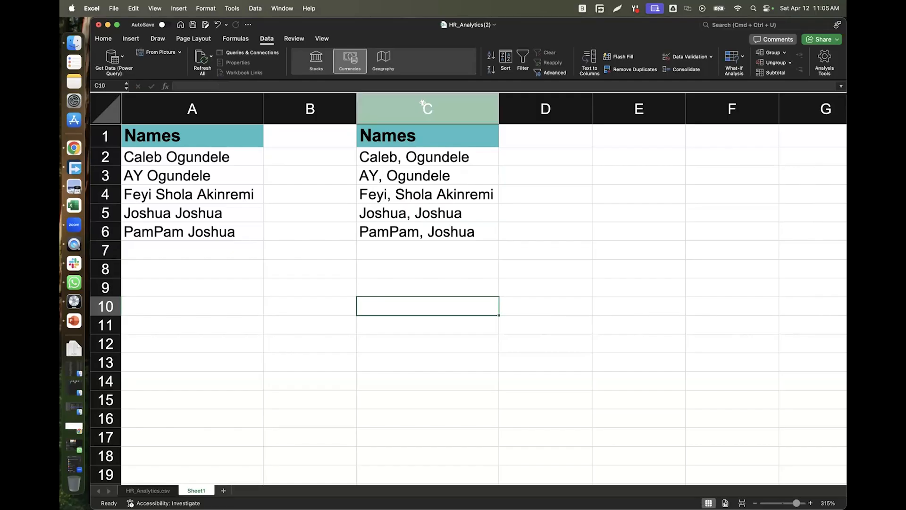
left_click(424, 105)
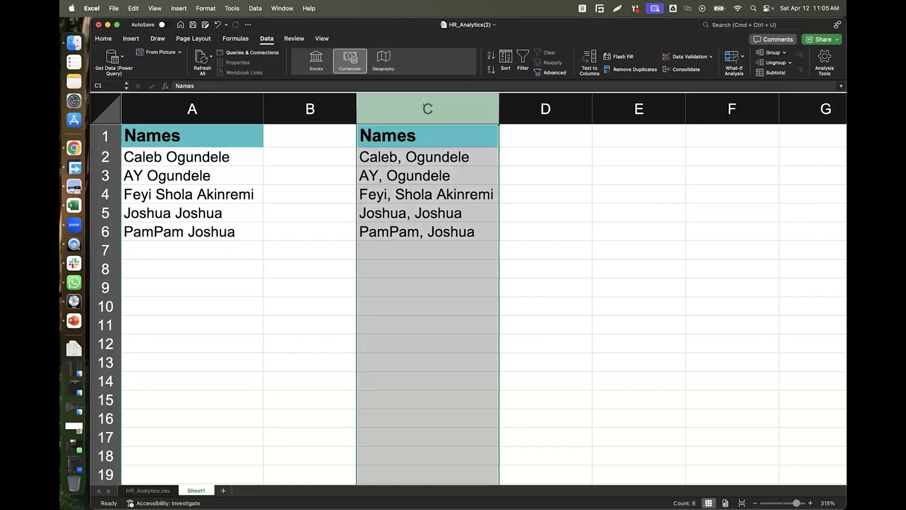
Split column C with Text to Columns at commas instead of spaces.
left_click(267, 39)
left_click(267, 38)
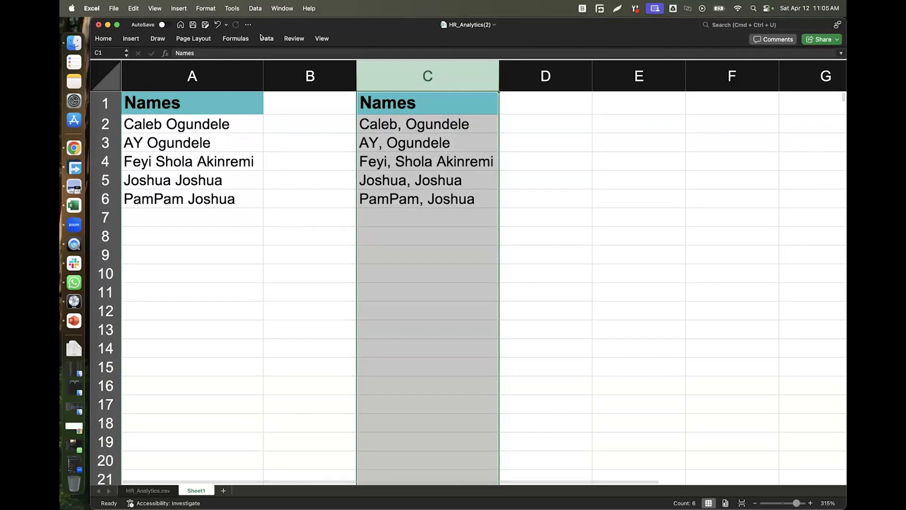
left_click(588, 58)
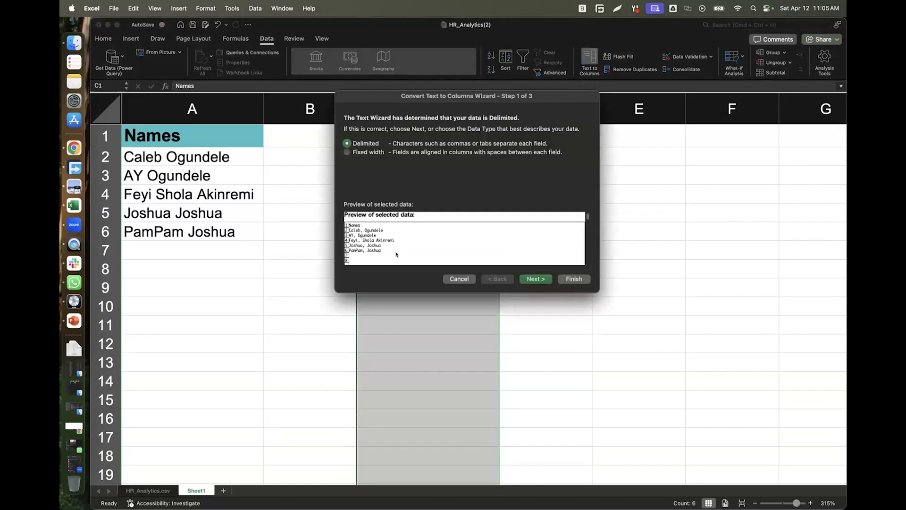
left_click(536, 278)
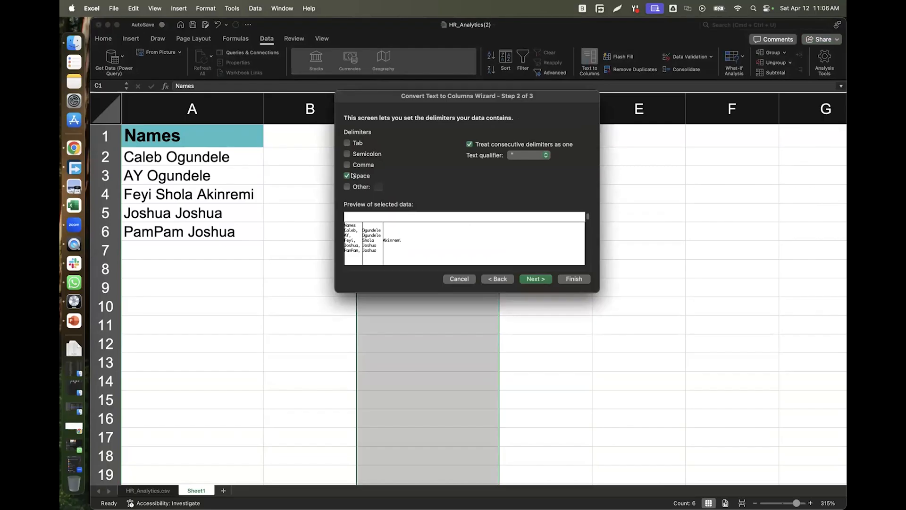
left_click(353, 176)
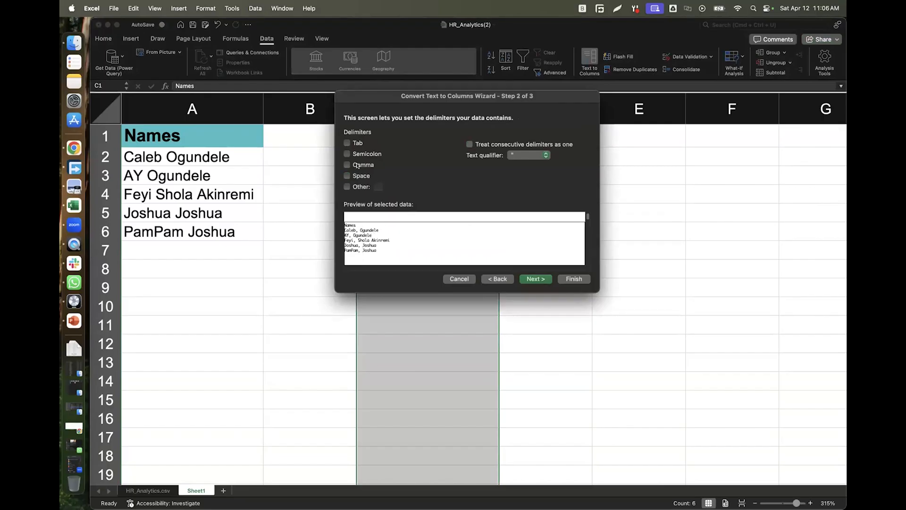
left_click(357, 166)
left_click(545, 279)
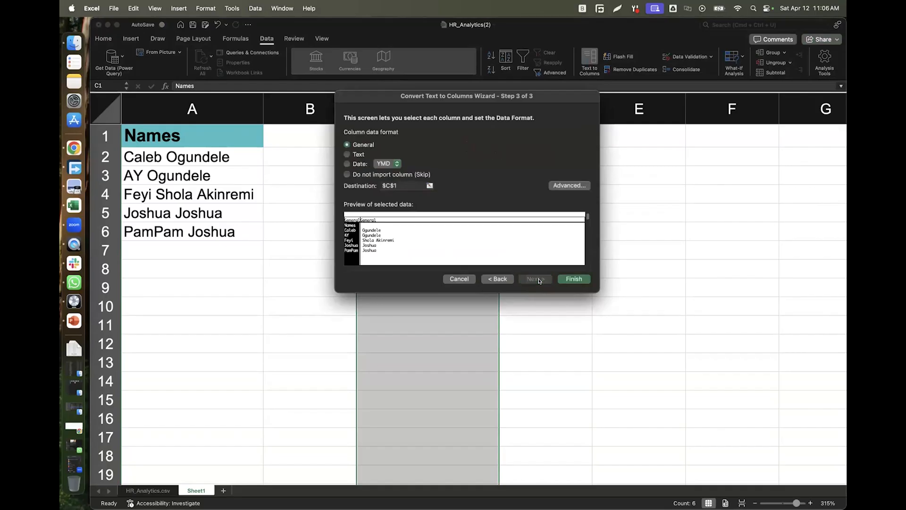
left_click(574, 279)
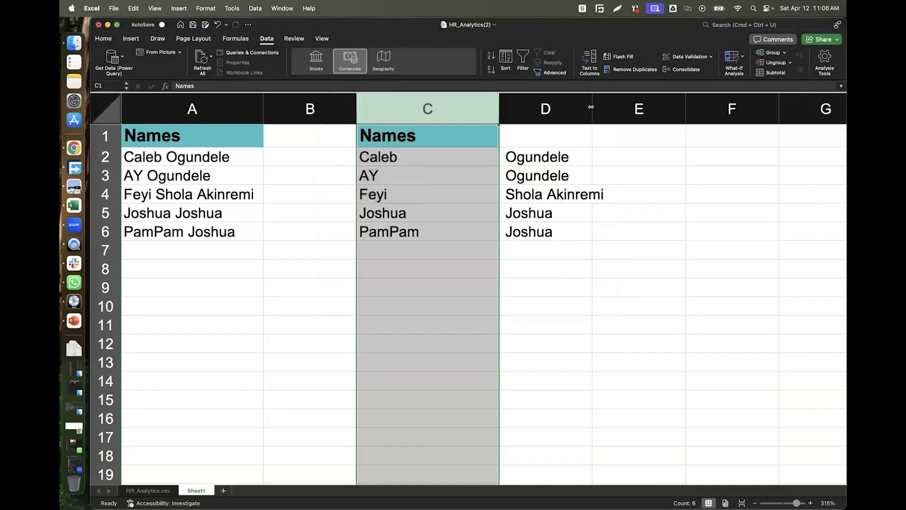
Widen column D to fit the surnames, check D4 and C2, then undo the split.
left_click_drag(591, 107, 612, 107)
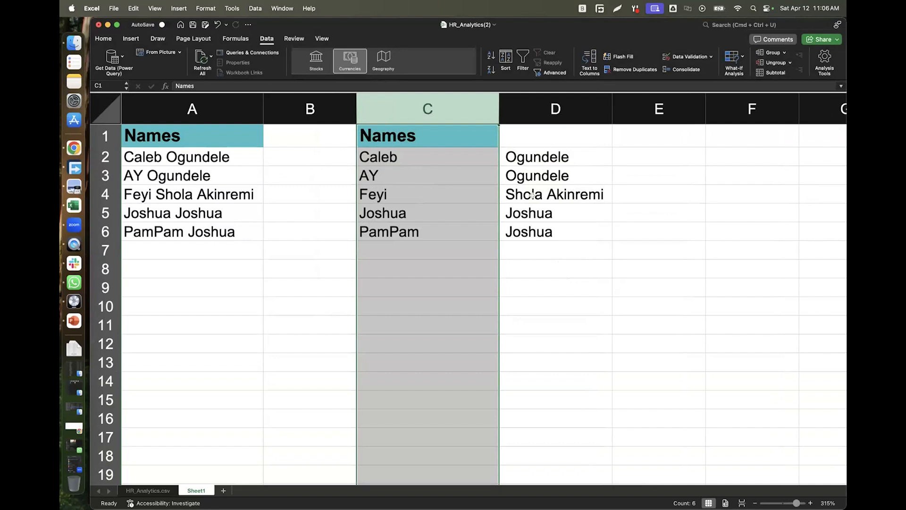
left_click(515, 192)
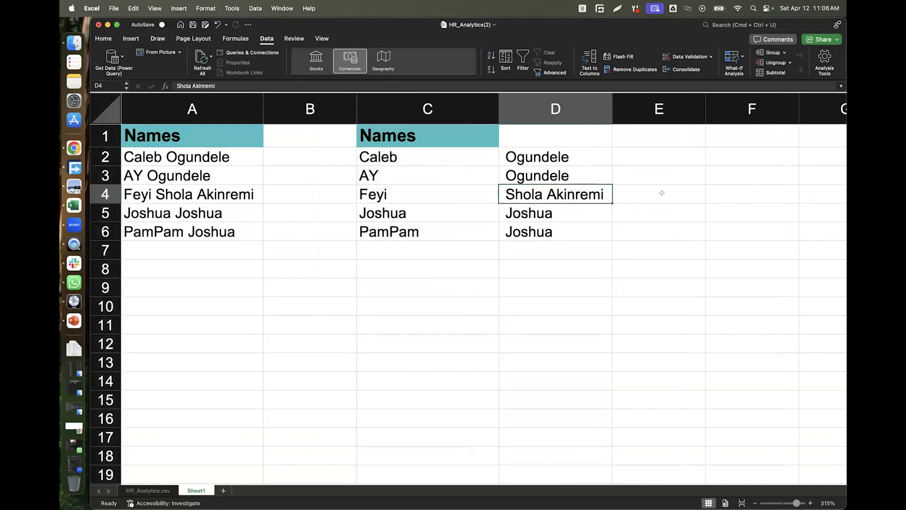
left_click(400, 153)
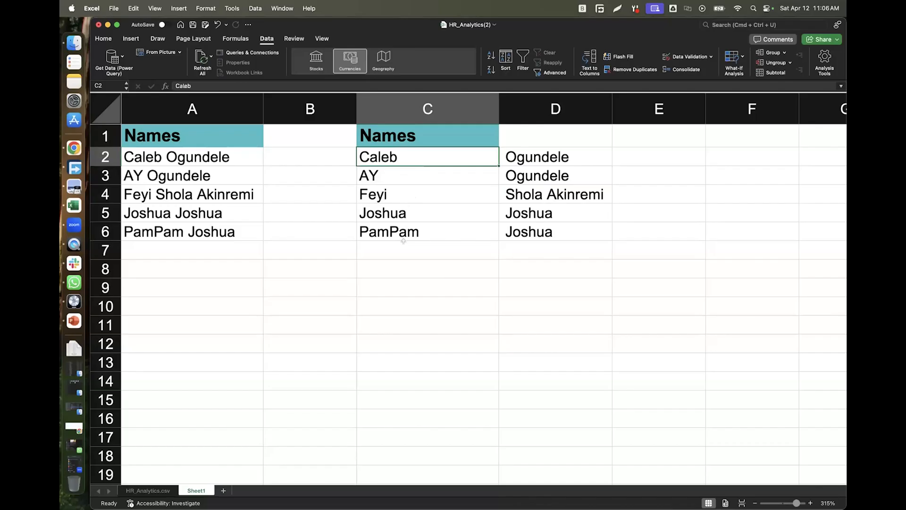
key("cmd+z")
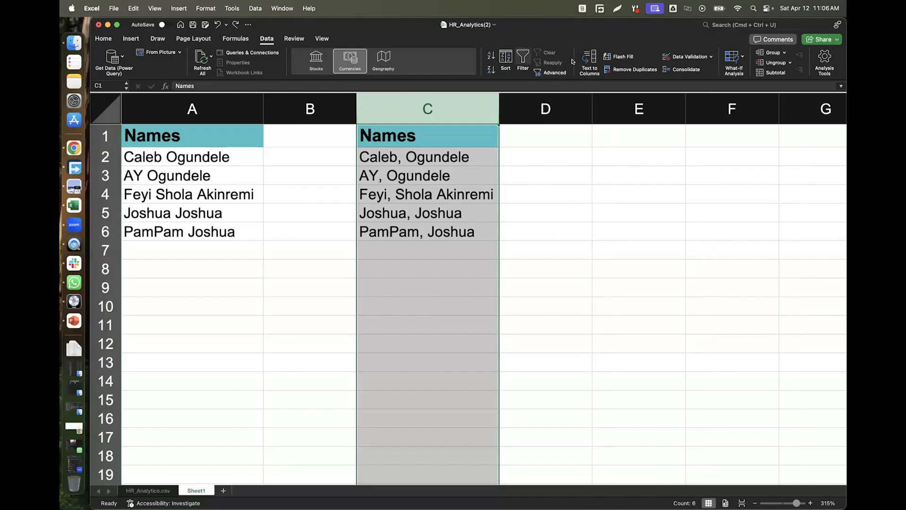
Run Text to Columns on column C with only Comma as the delimiter.
left_click(587, 61)
left_click(531, 279)
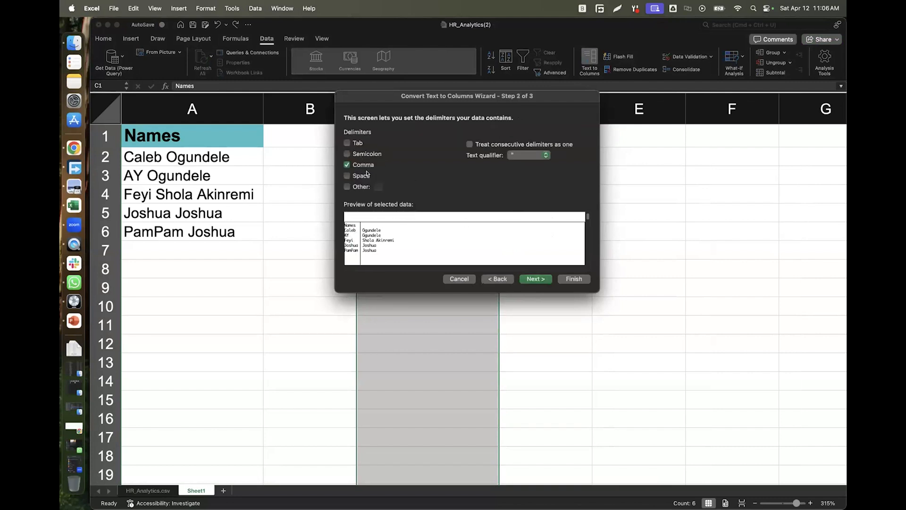
left_click(347, 187)
type("?")
left_click(347, 187)
left_click(347, 165)
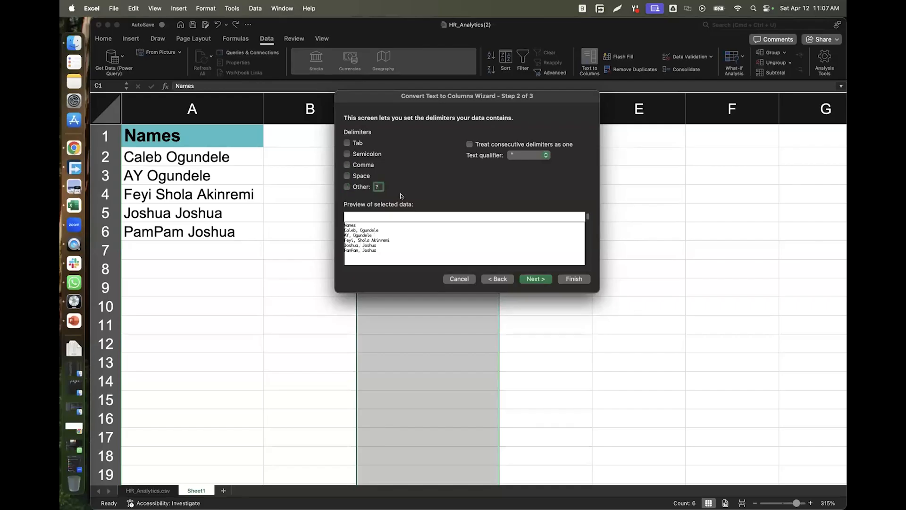
left_click(354, 165)
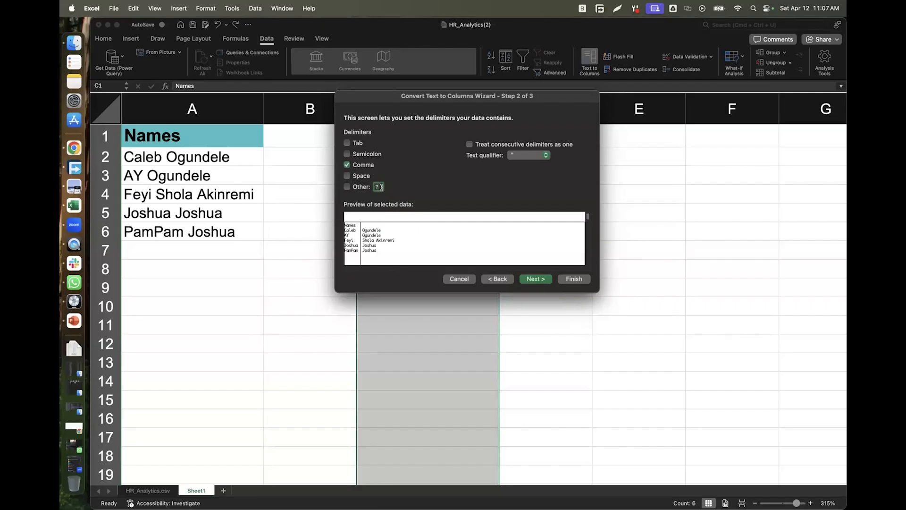
left_click(536, 279)
left_click(572, 278)
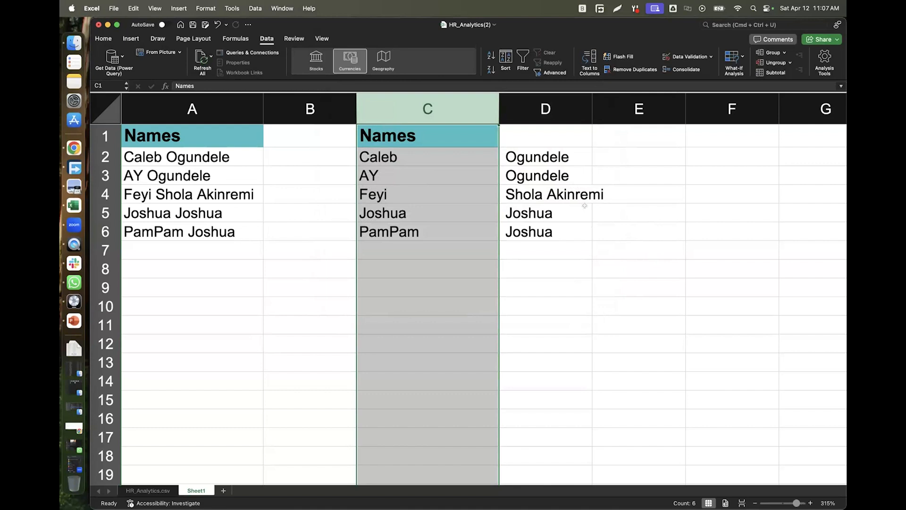
Clear the selection and select columns C and D.
left_click(634, 137)
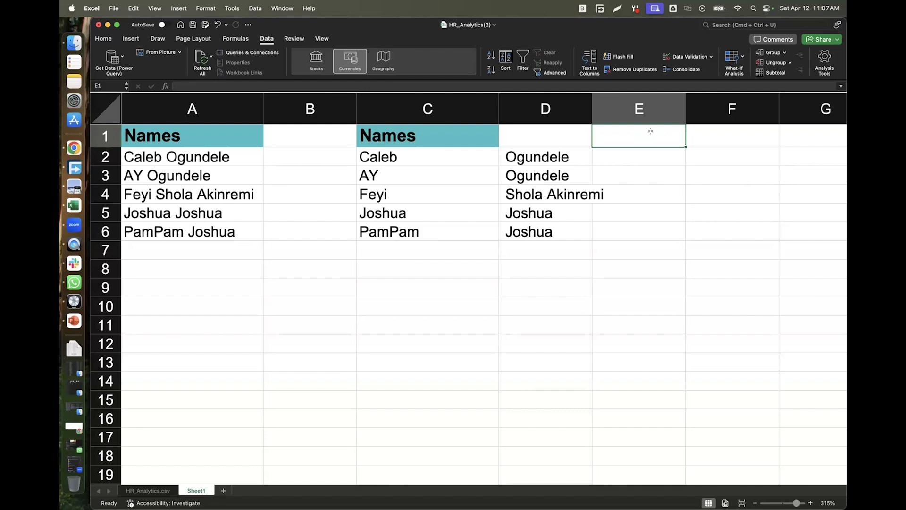
left_click(444, 108)
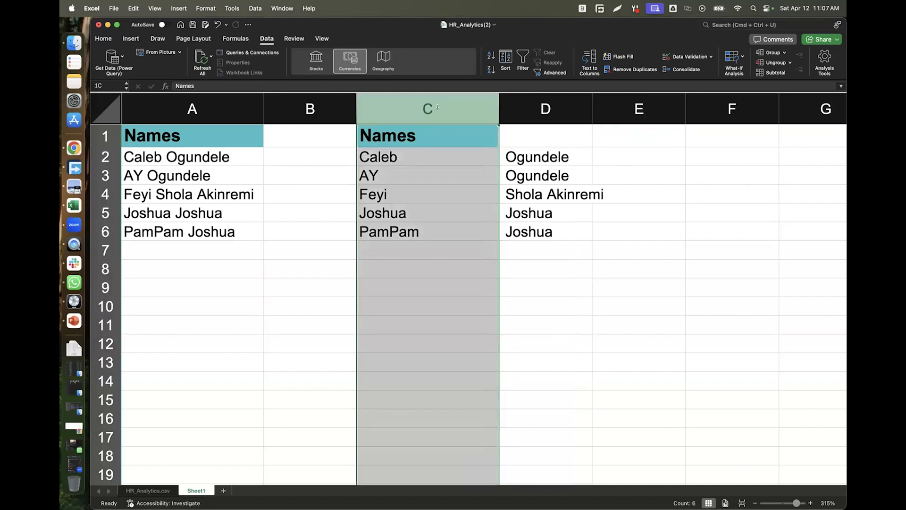
left_click(537, 101)
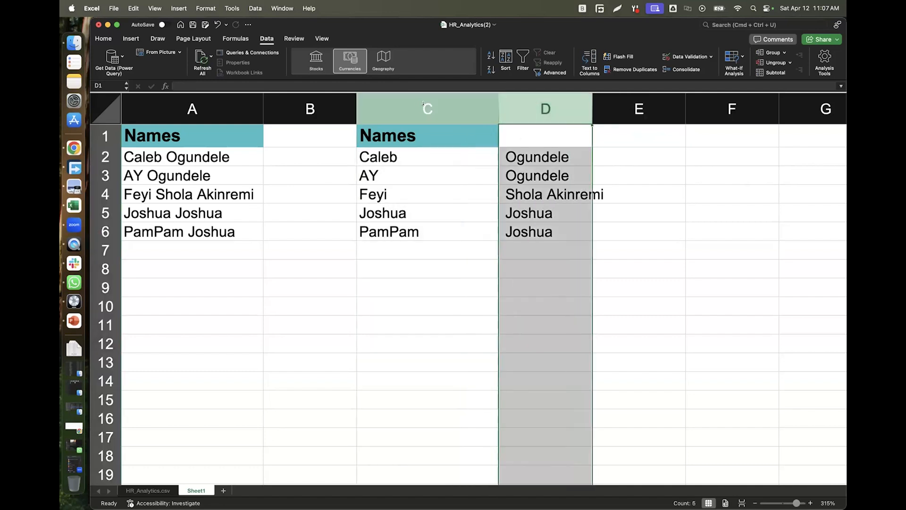
Delete columns C and D.
left_click(497, 103)
left_click(519, 103, "shift")
right_click(524, 106)
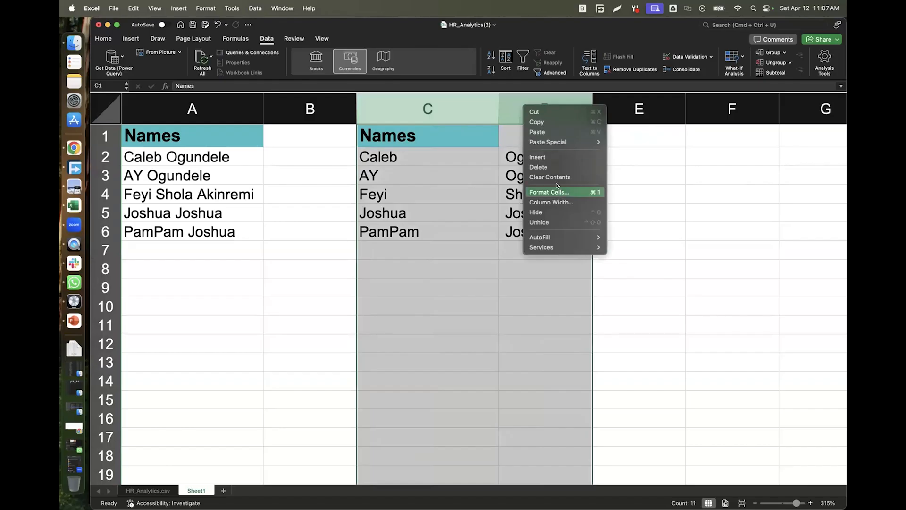
left_click(555, 168)
Split the names in column A with Text to Columns using Space instead of Comma.
left_click(208, 109)
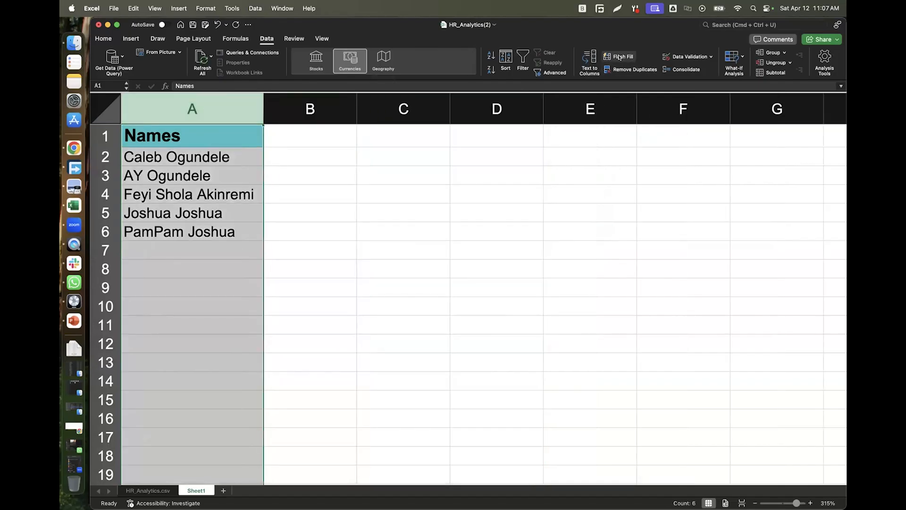
left_click(591, 62)
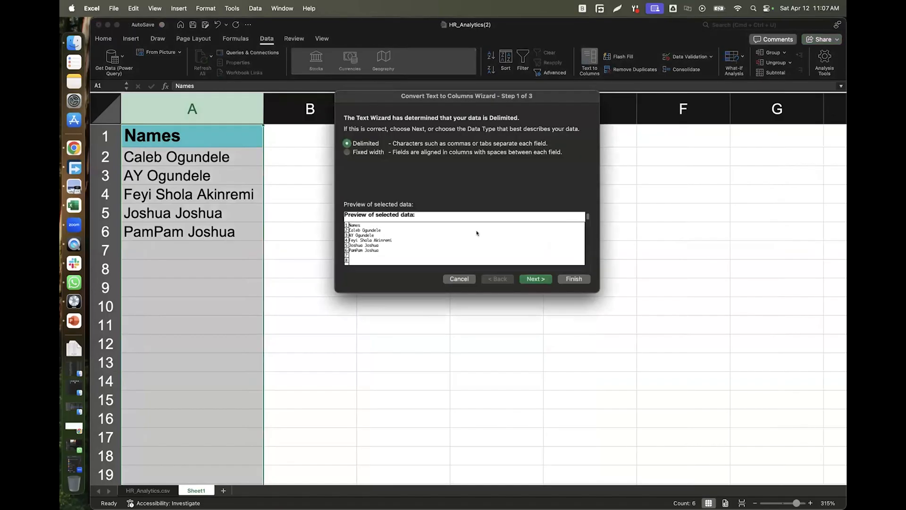
left_click(536, 279)
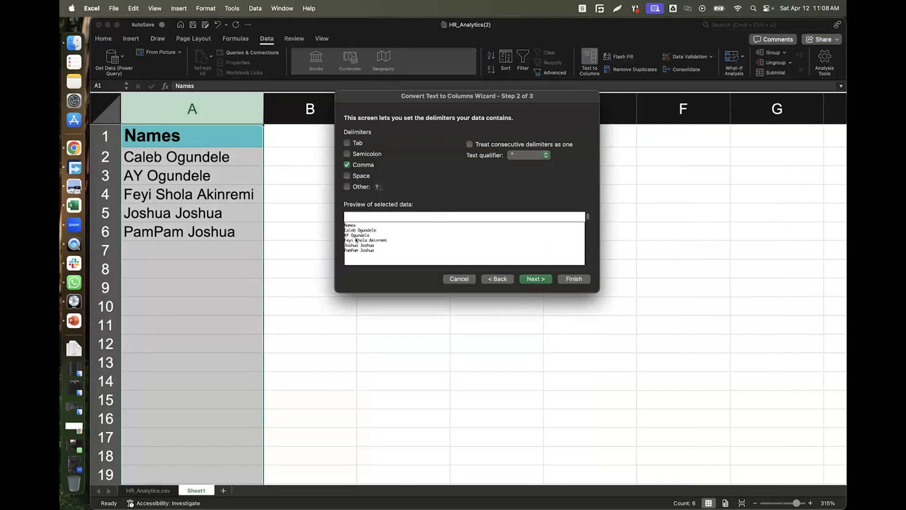
left_click(347, 165)
left_click(347, 176)
left_click(575, 279)
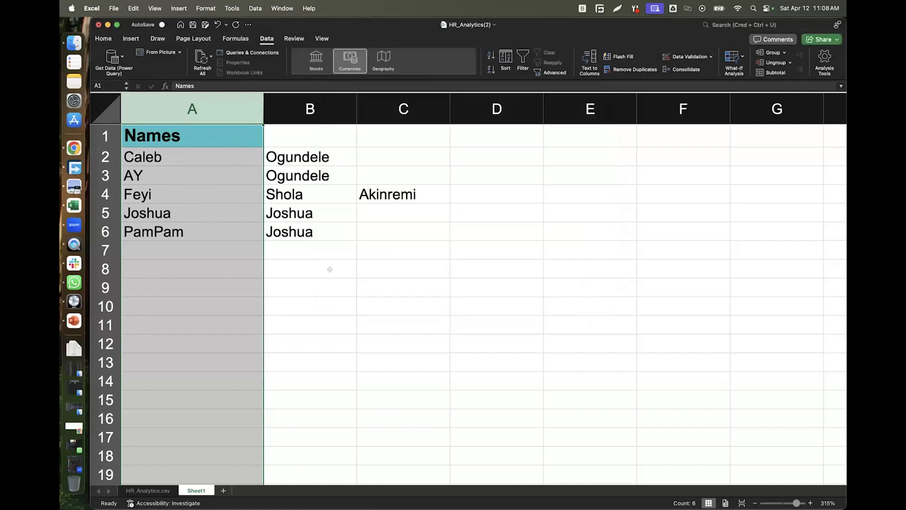
Delete column C, which holds Akinremi.
left_click(407, 100)
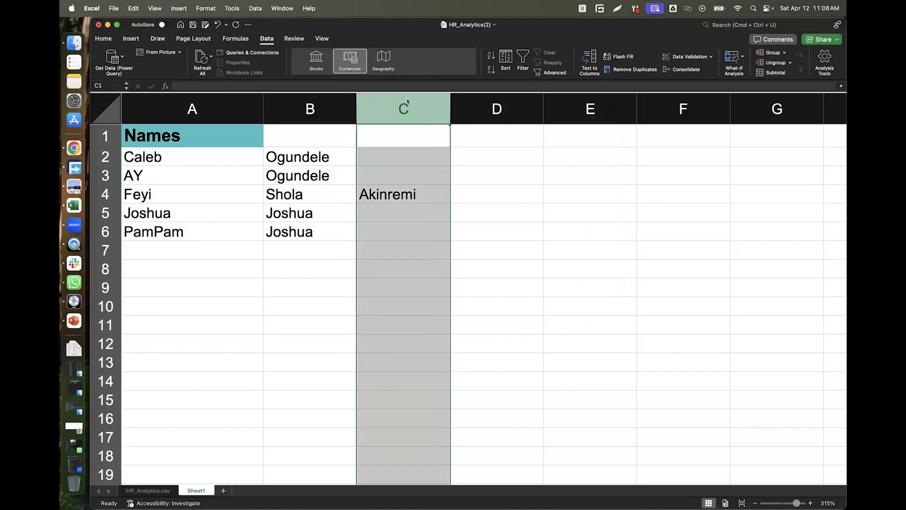
right_click(408, 102)
left_click(423, 163)
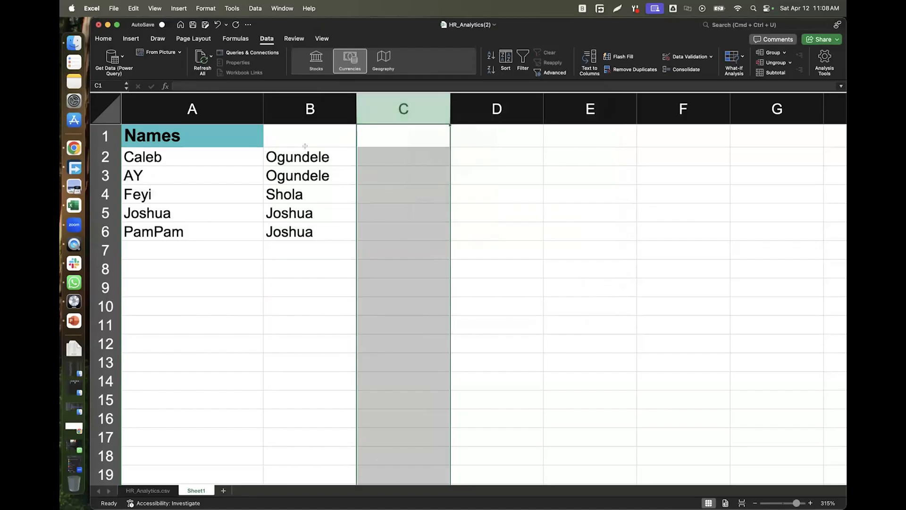
On the HR_Analytics.csv sheet, autofit column AK to its YearsSinceLastPromotion header.
left_click(467, 212)
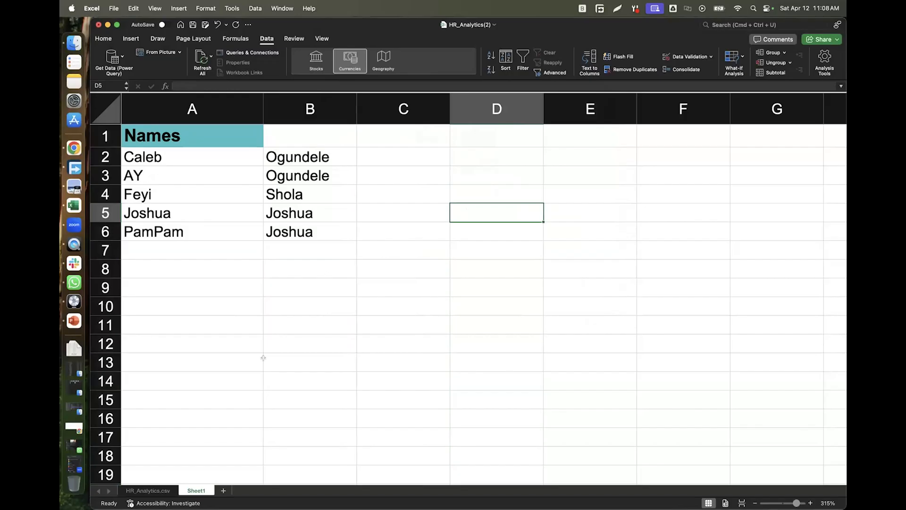
left_click(147, 491)
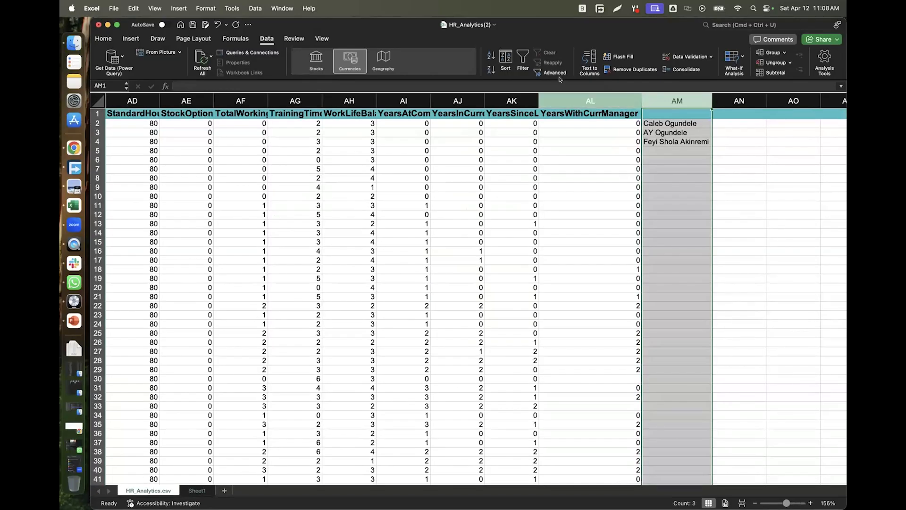
double_click(537, 96)
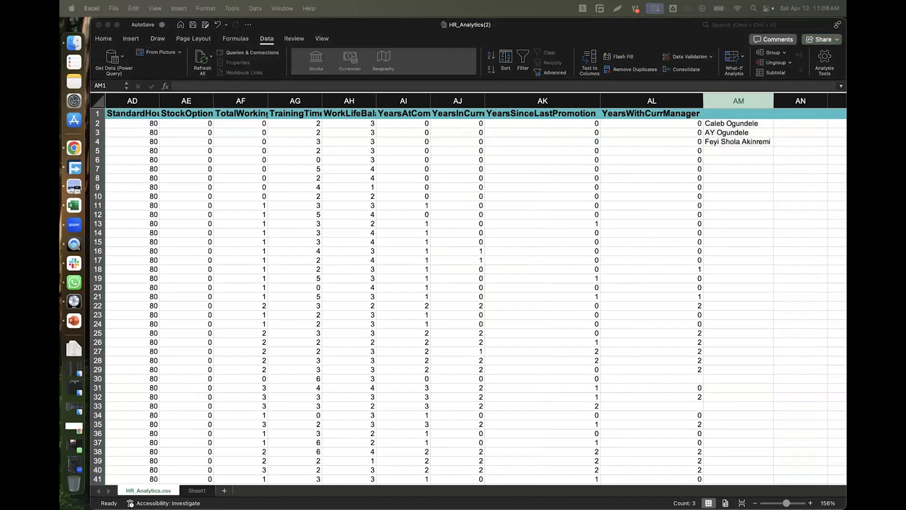
Add a new blank sheet, then return to the HR_Analytics.csv sheet.
left_click(225, 490)
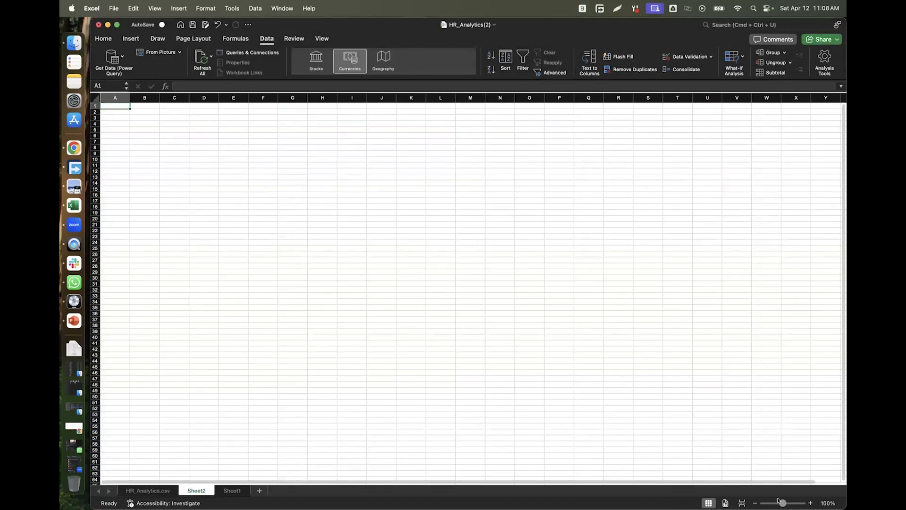
scroll(468, 292, "up", 10)
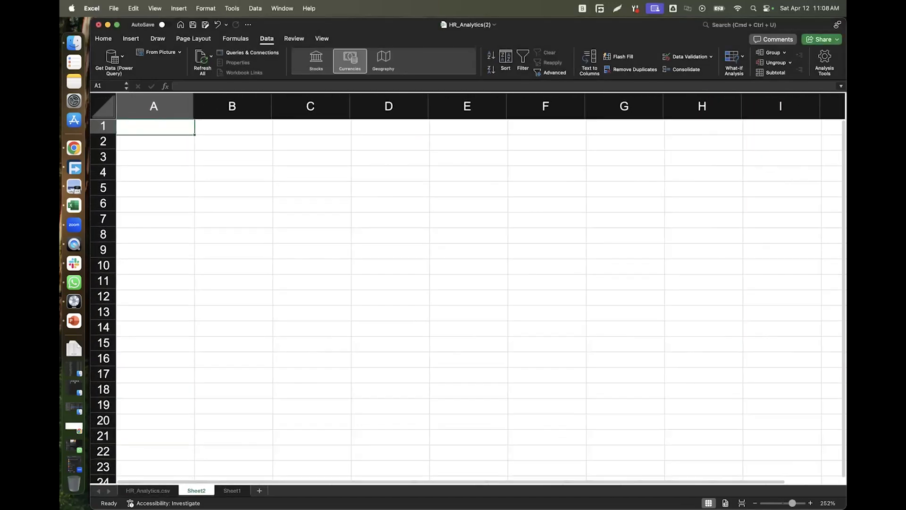
left_click(148, 490)
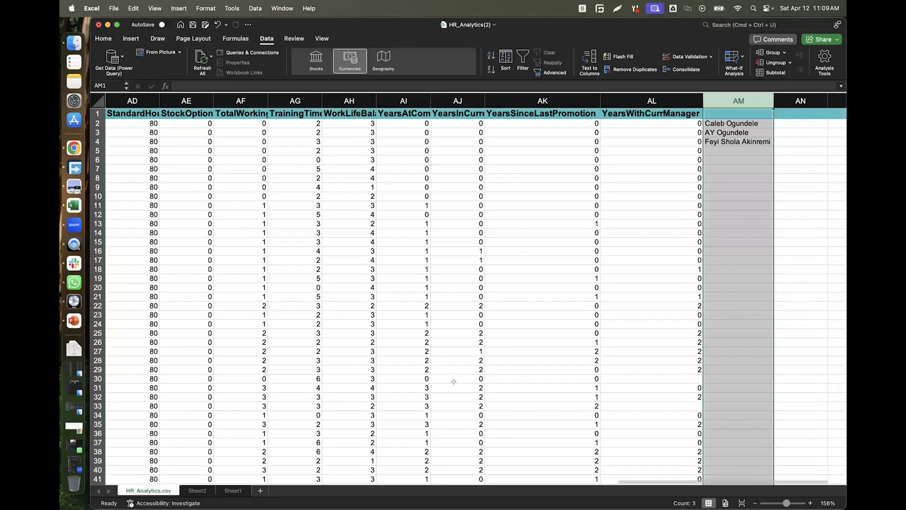
left_click(312, 242)
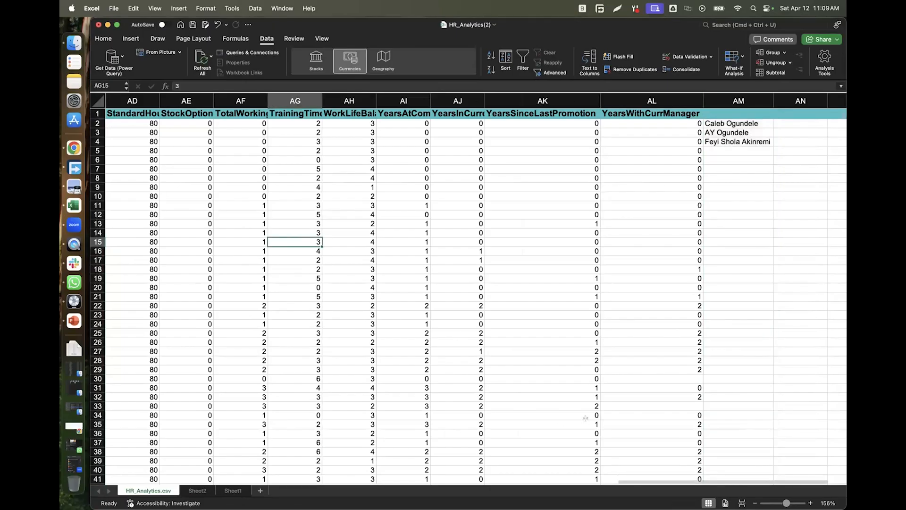
Browse row 15 of HR_Analytics.csv from the employee ID to the JobLevel value.
key("Left")
key("Left")
key("Left")
key("Left")
key("Left")
key("Left")
key("Left")
key("Left")
key("Left")
key("Left")
key("Left")
key("Left")
key("Left")
key("Left")
key("Left")
key("Left")
key("Left")
key("Left")
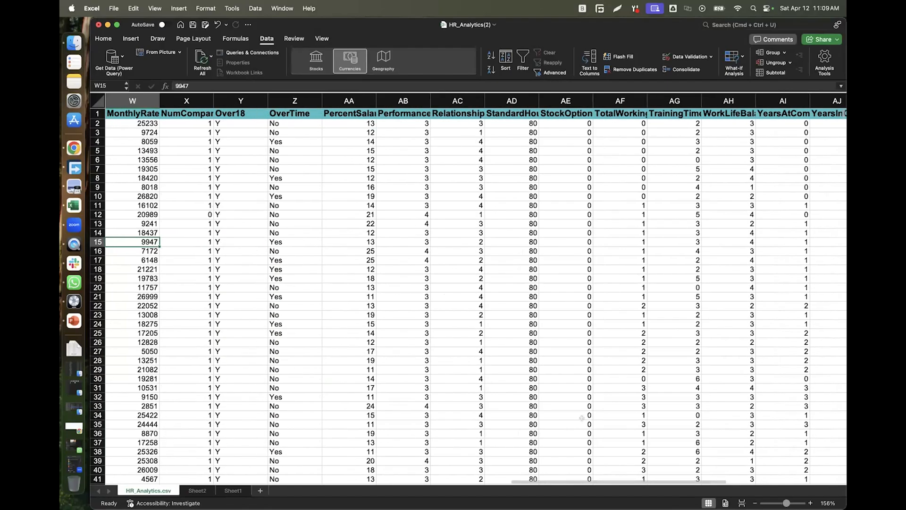
key("Left")
key("Left")
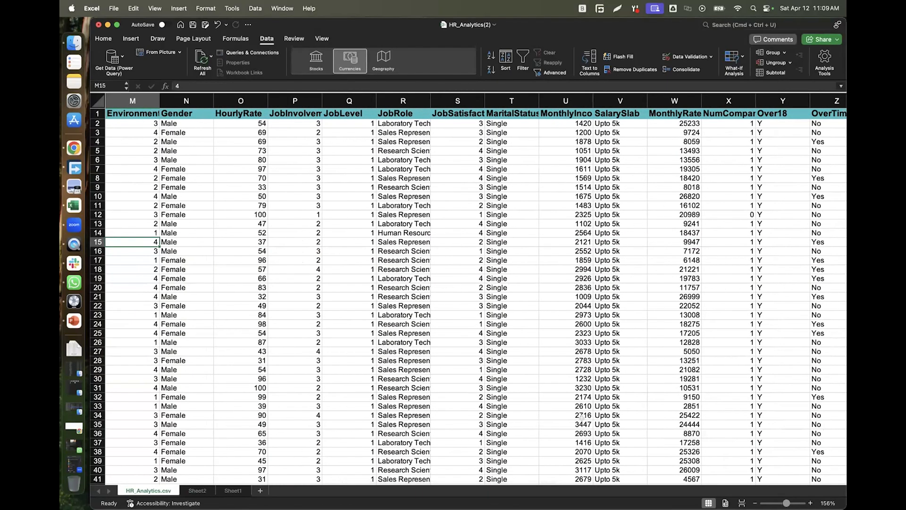
key("Left")
key("Left")
key("Left")
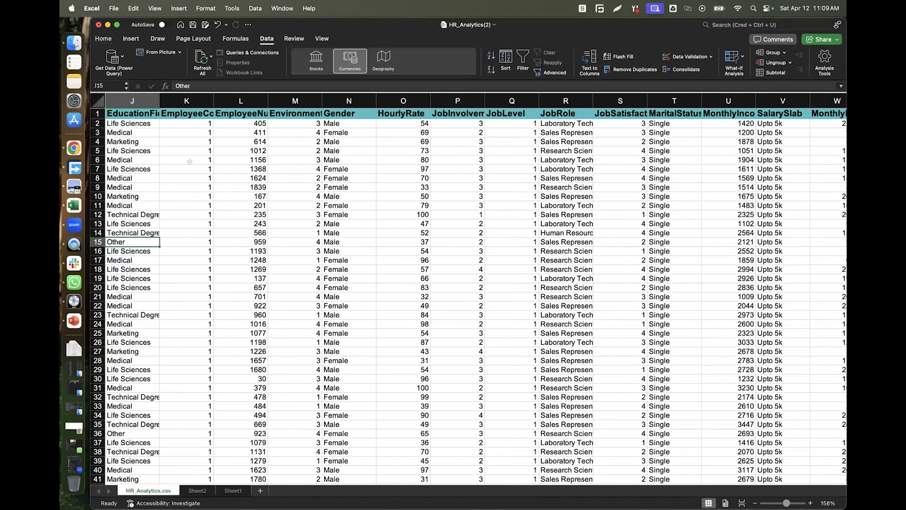
key("Left")
key("Left")
key("Left")
key("Left")
key("Left")
key("Left")
key("Left")
key("Left")
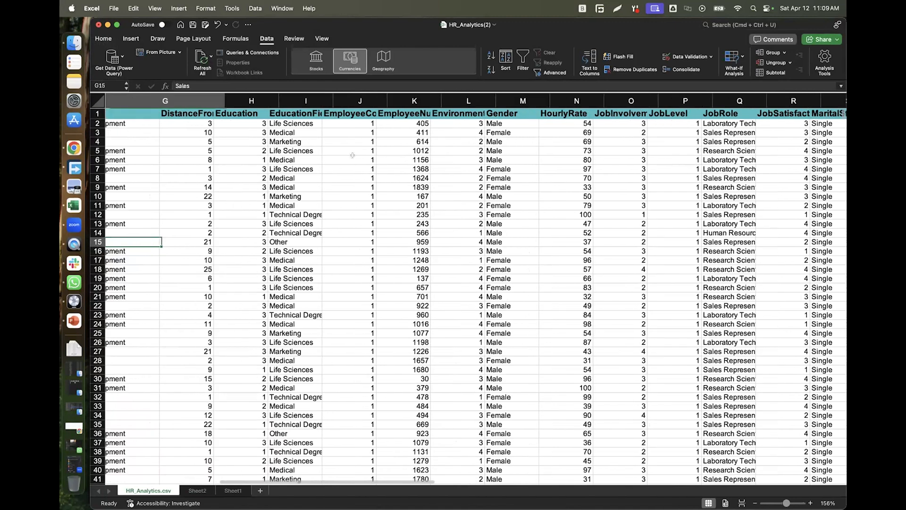
key("Left")
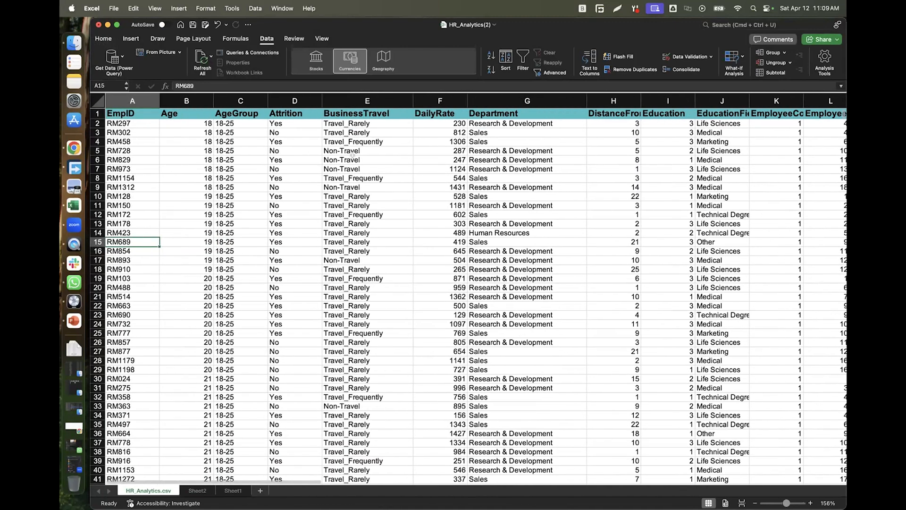
key("Right")
key("Right")
key("Right")
key("Right")
key("Right")
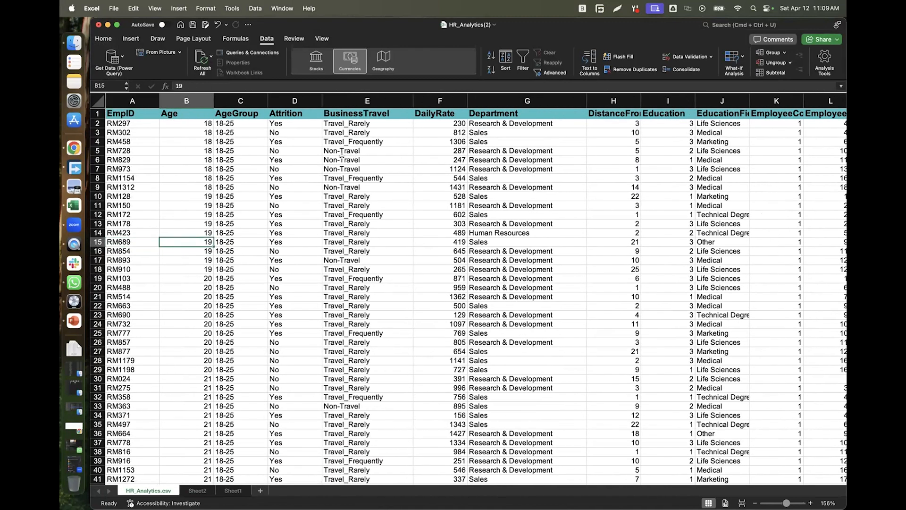
key("Right")
key("Right")
key("Right")
key("Right")
key("Right")
key("Right")
key("Right")
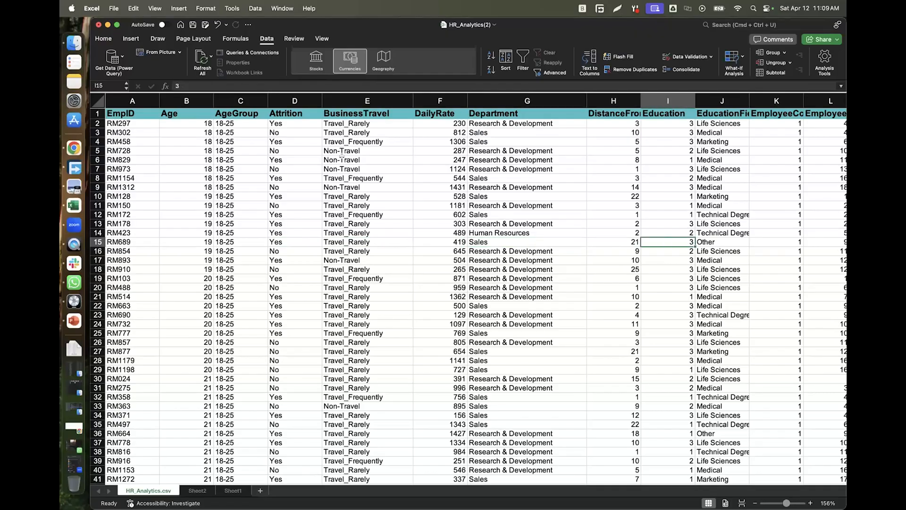
key("Right")
key("Right")
key("Right")
key("Right")
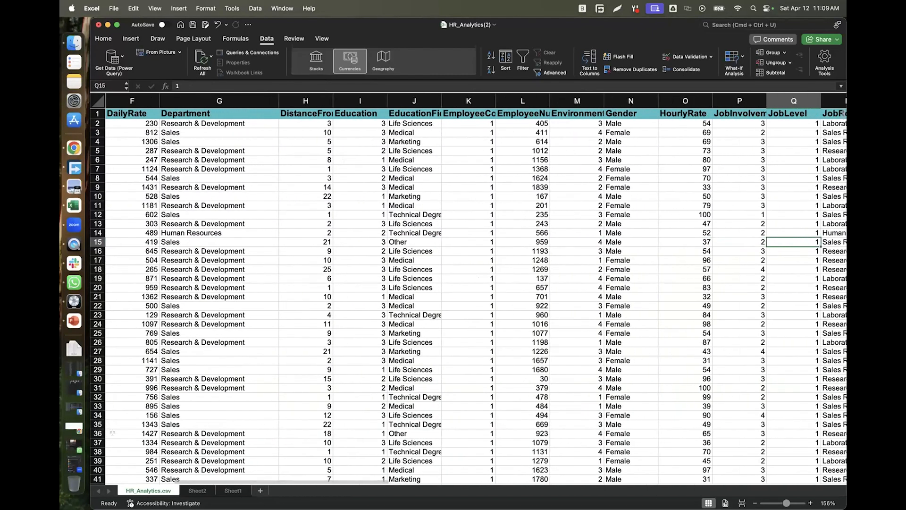
Insert blank Sheet3 from Sheet1, then switch to the empty Sheet2.
left_click(233, 491)
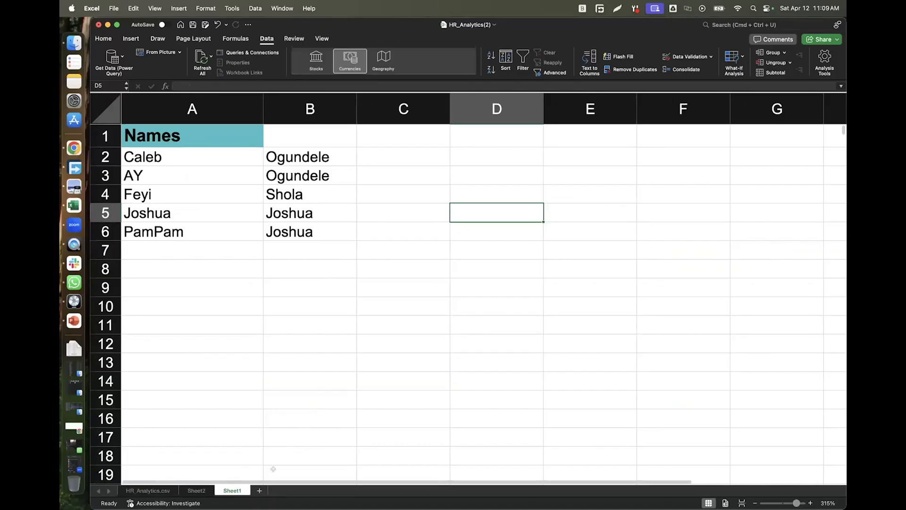
left_click(260, 491)
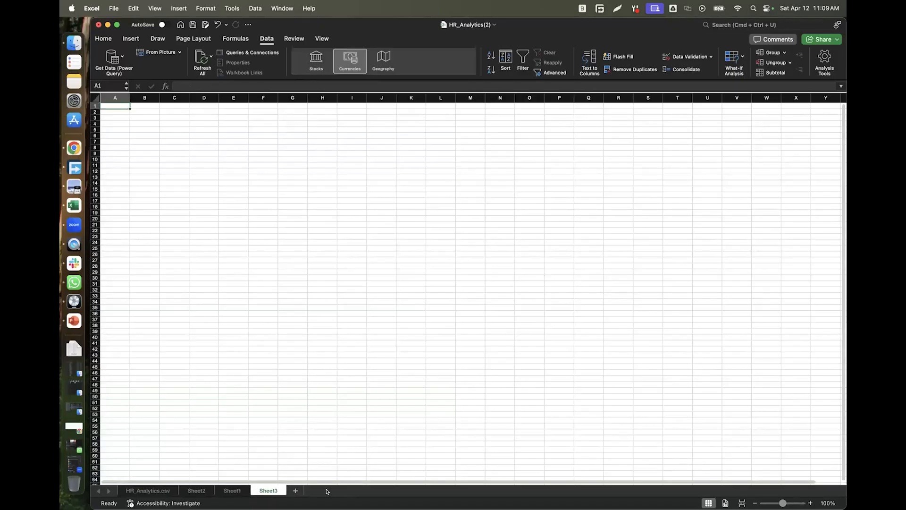
left_click(198, 491)
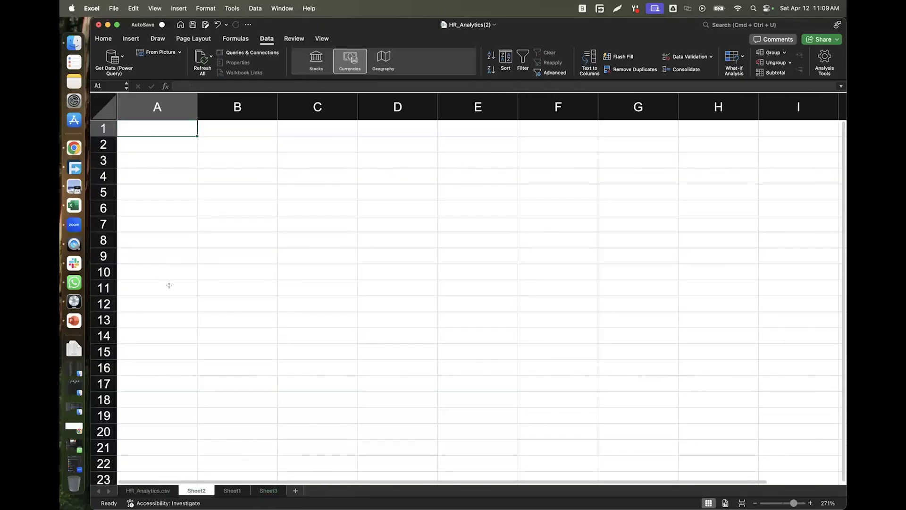
Enter 1, 2, 3 in A1:A3 and AutoFill the series down to A22.
type("1")
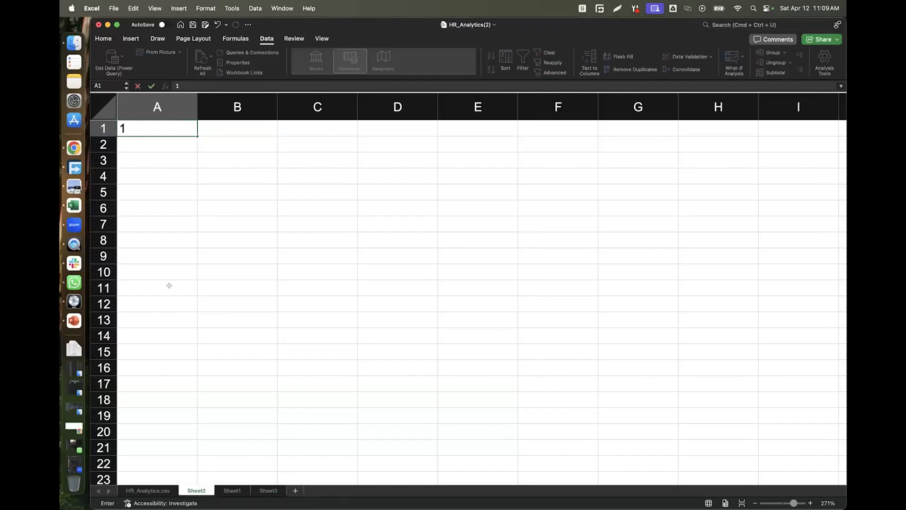
key("Return")
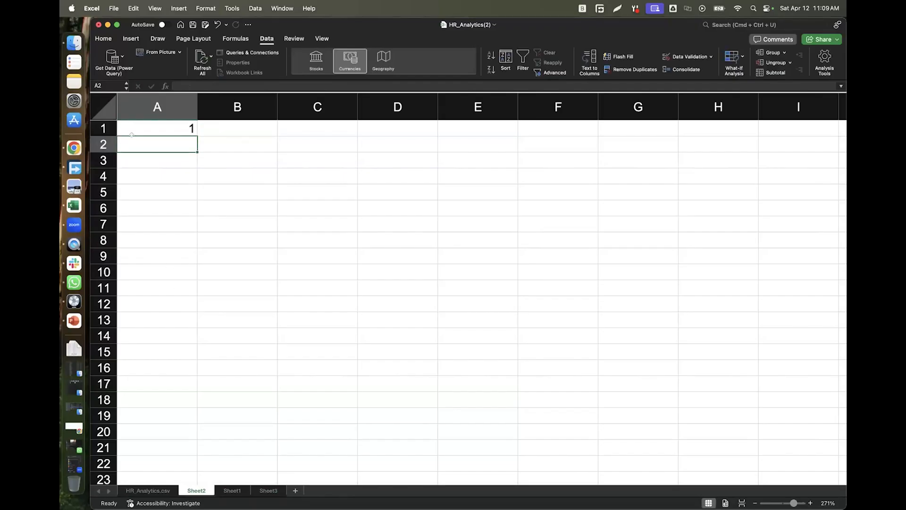
key("Down")
key("Up")
type("2")
key("Return")
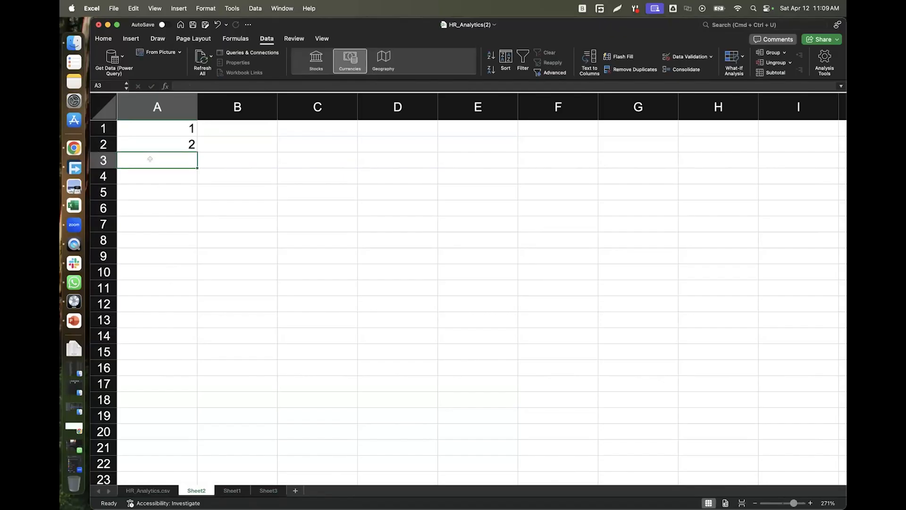
type("3")
key("Return")
key("Down")
key("Down")
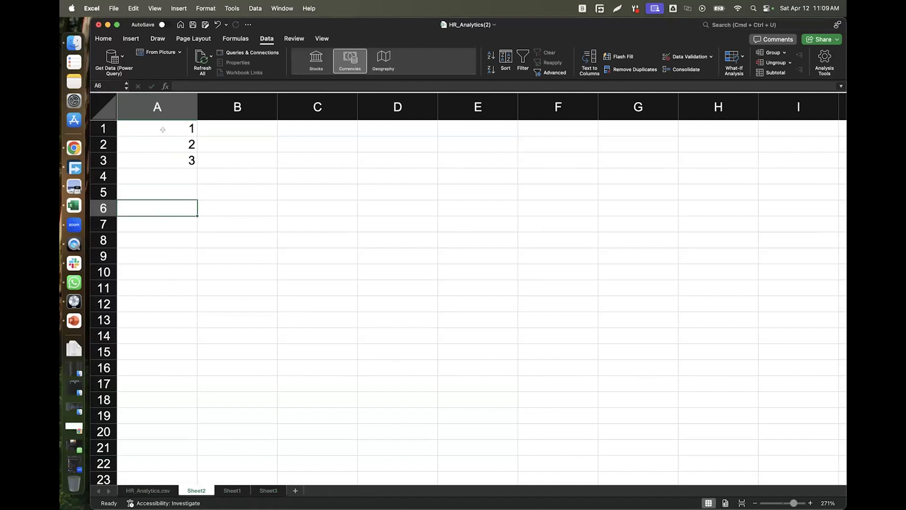
left_click(175, 124)
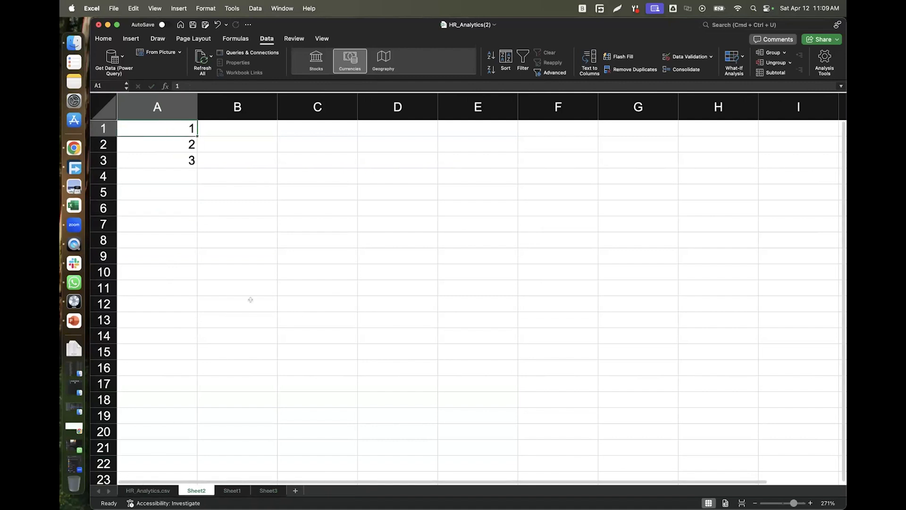
left_click_drag(183, 124, 185, 161)
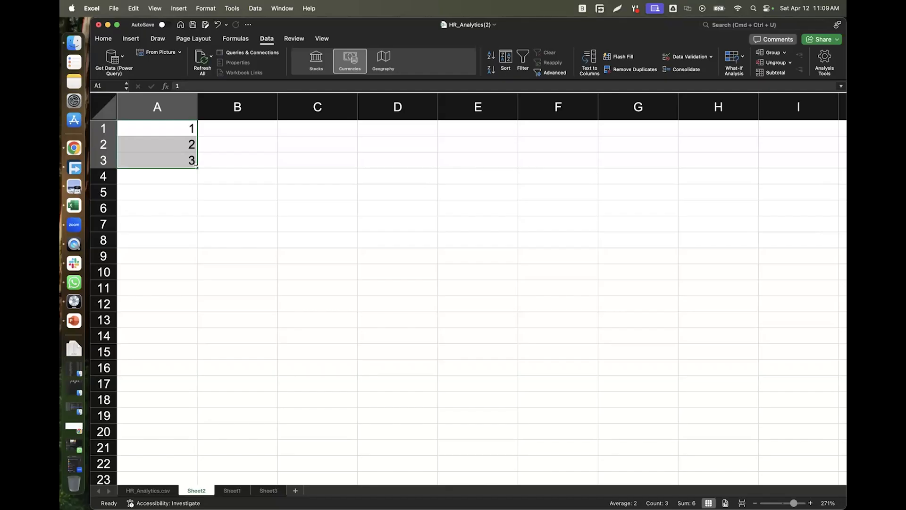
left_click_drag(196, 166, 190, 471)
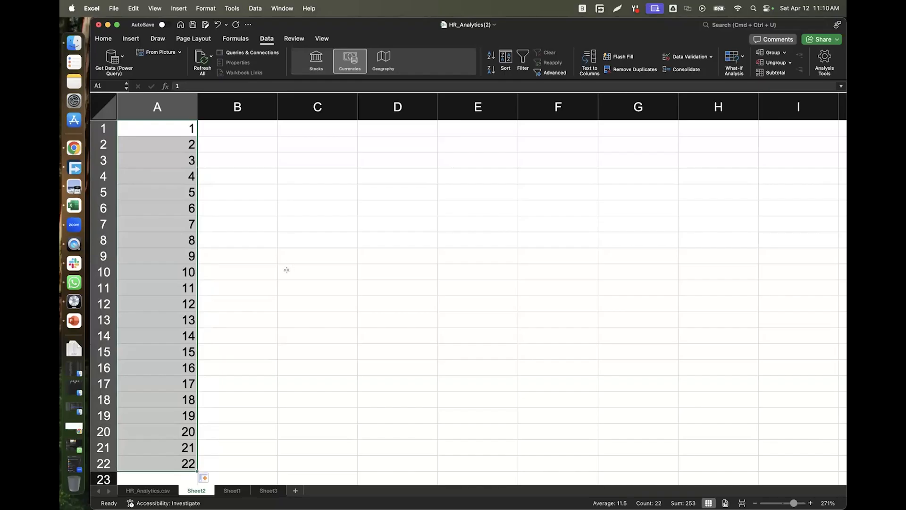
Enter 50 in cell B1.
left_click(244, 123)
double_click(244, 123)
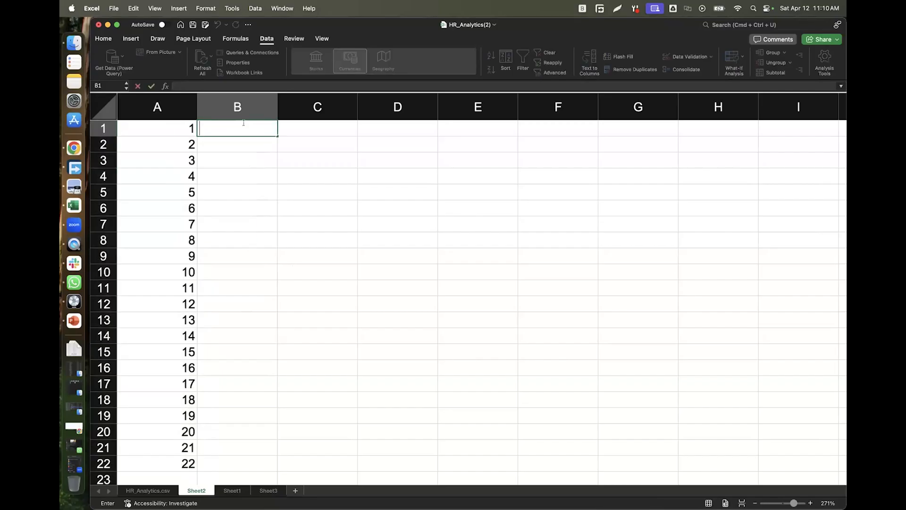
type("50")
key("Return")
Copy 50 down column B to B22, then undo that fill.
left_click(264, 131)
left_click_drag(277, 136, 270, 467)
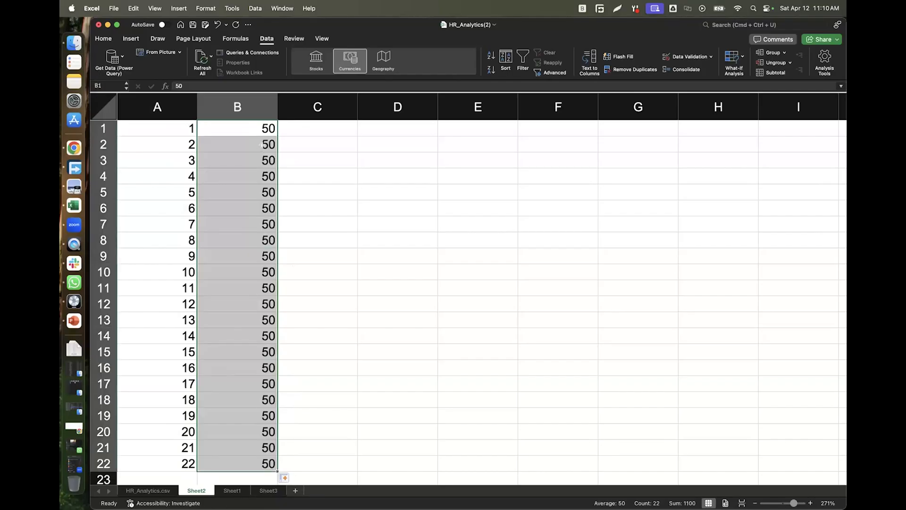
left_click(171, 130)
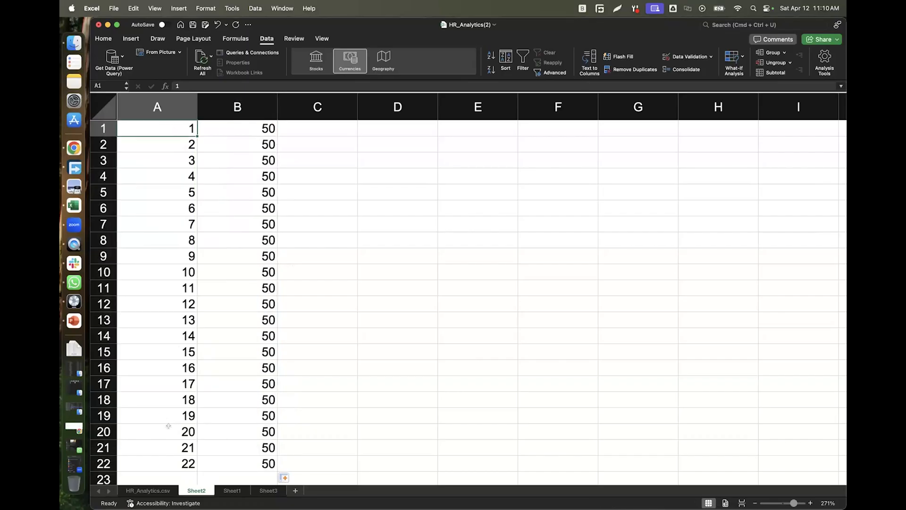
left_click(257, 129)
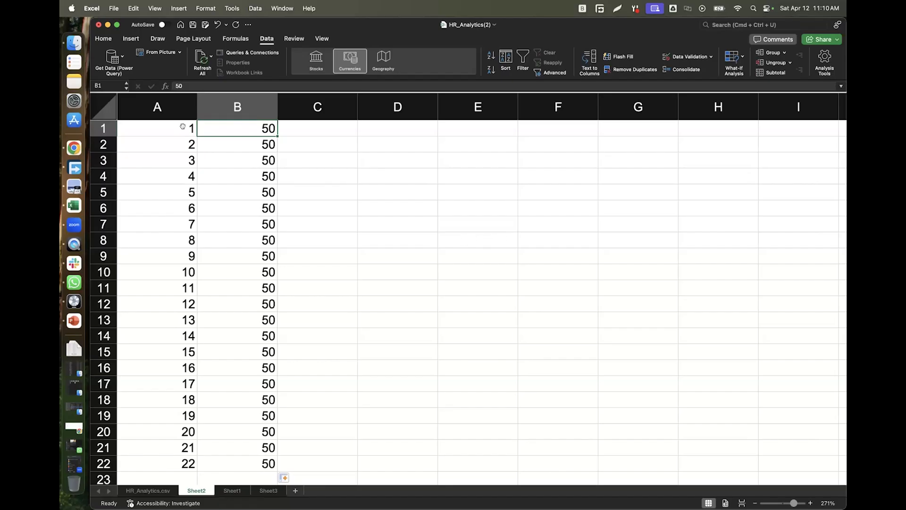
key("super+z")
Enter 51 in B2, AutoFill B1:B2 down to B22 for 50–71, then start editing C1.
left_click(256, 141)
double_click(256, 141)
type("51")
left_click(359, 160)
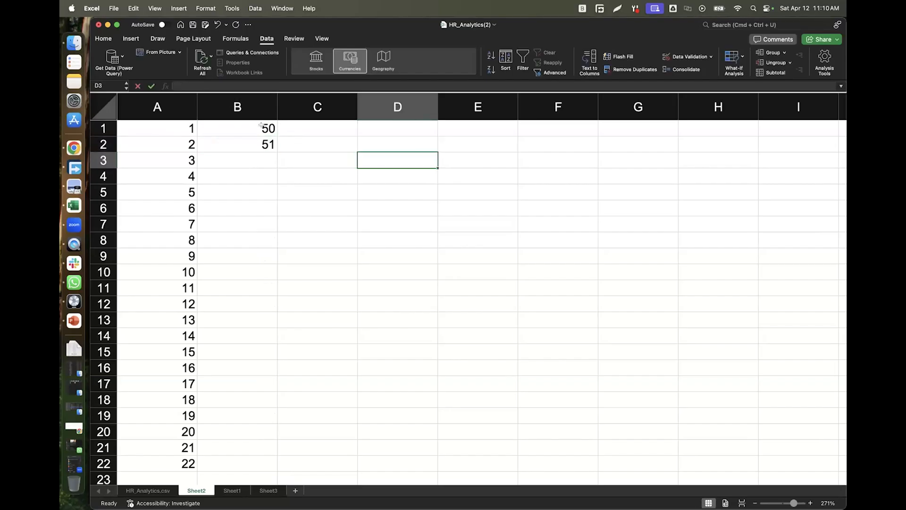
left_click(261, 125)
left_click_drag(263, 140, 263, 141)
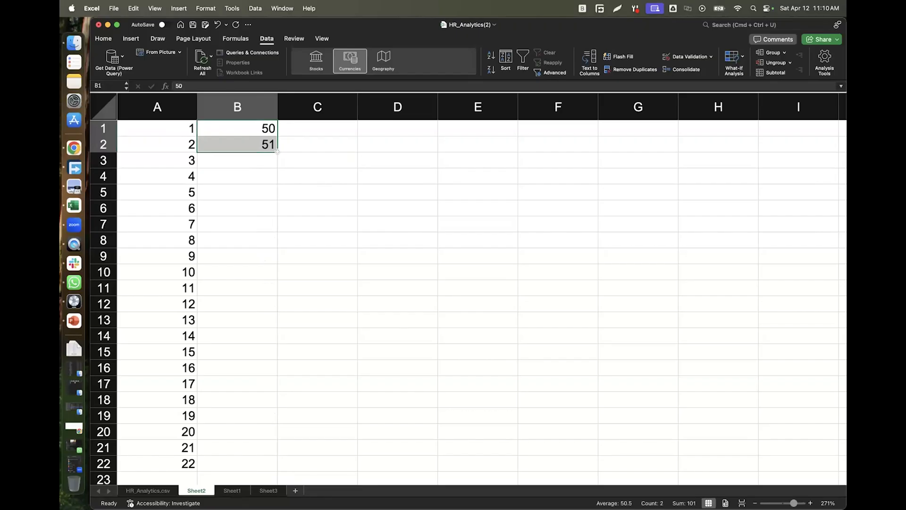
left_click_drag(274, 148, 284, 467)
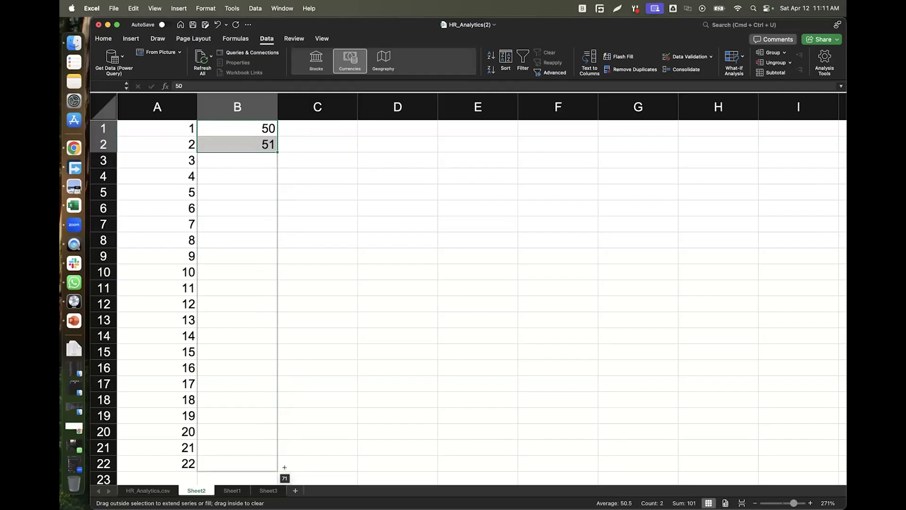
left_click_drag(285, 467, 284, 469)
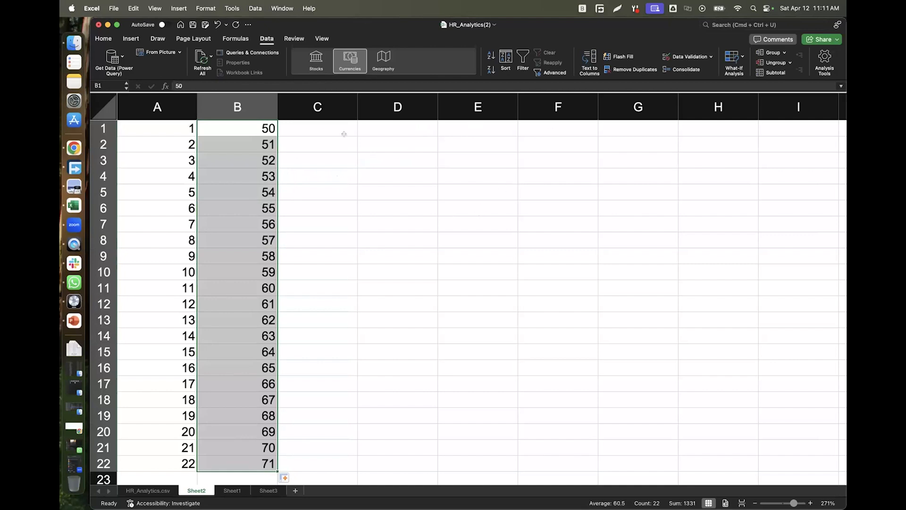
left_click(309, 125)
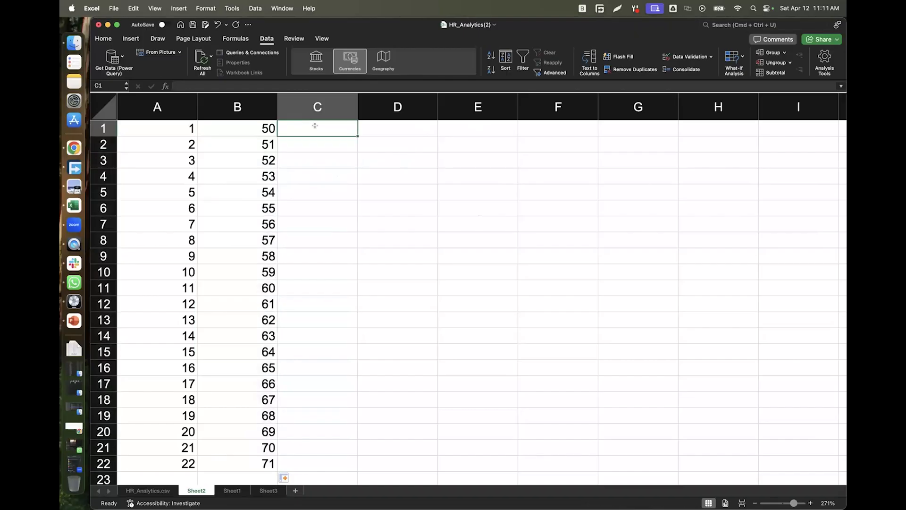
double_click(315, 126)
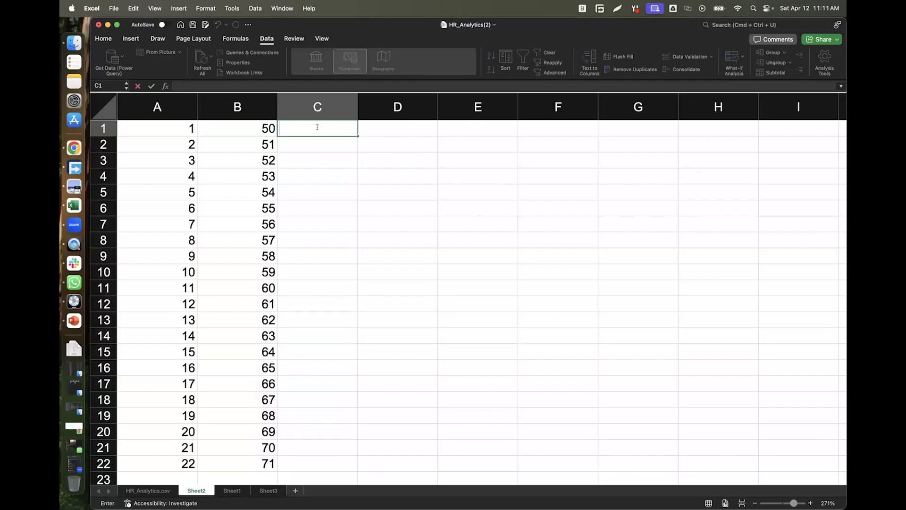
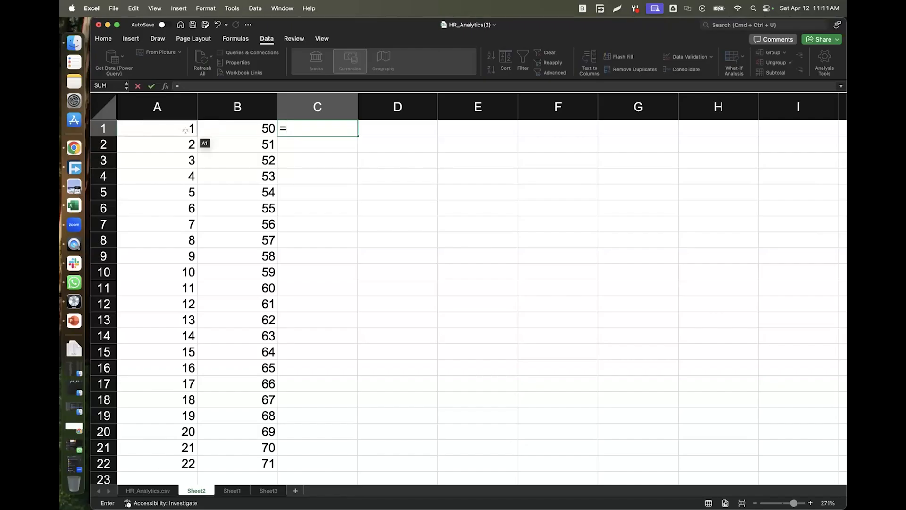
Enter the formula =A1+B1 in C1.
left_click(185, 130)
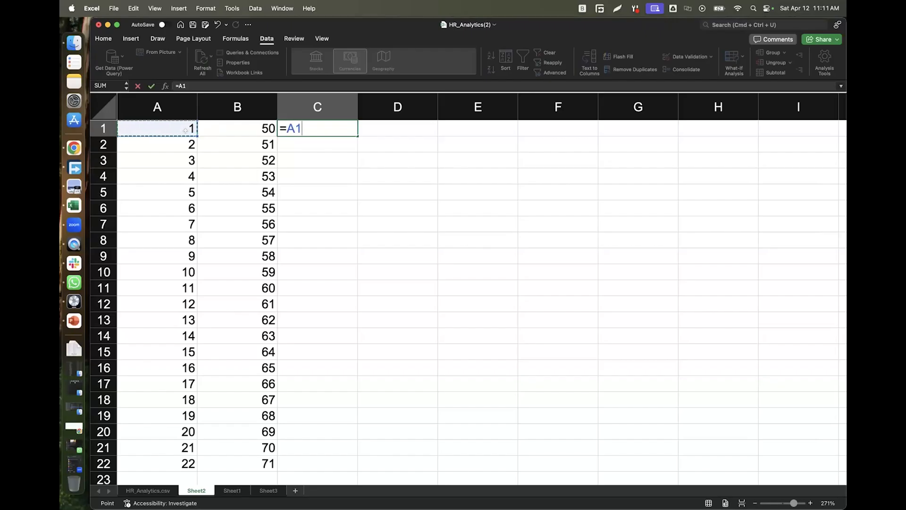
type("+")
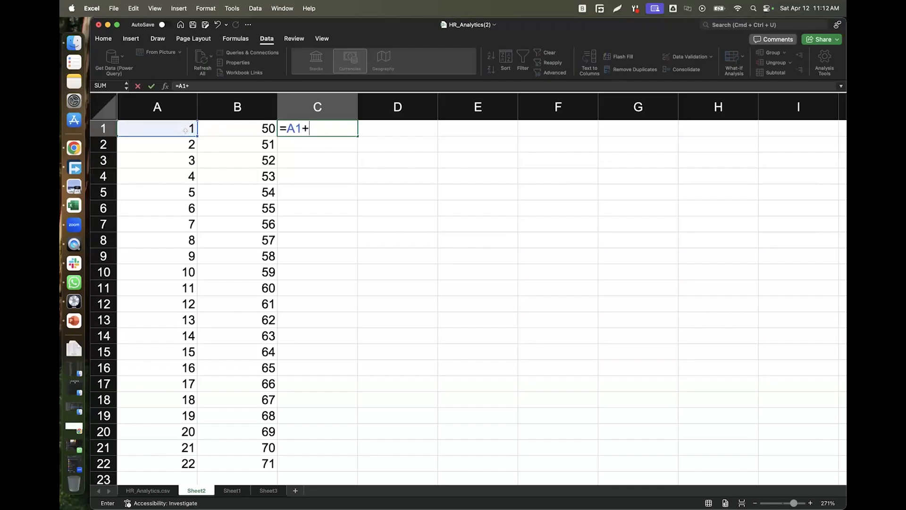
left_click(255, 126)
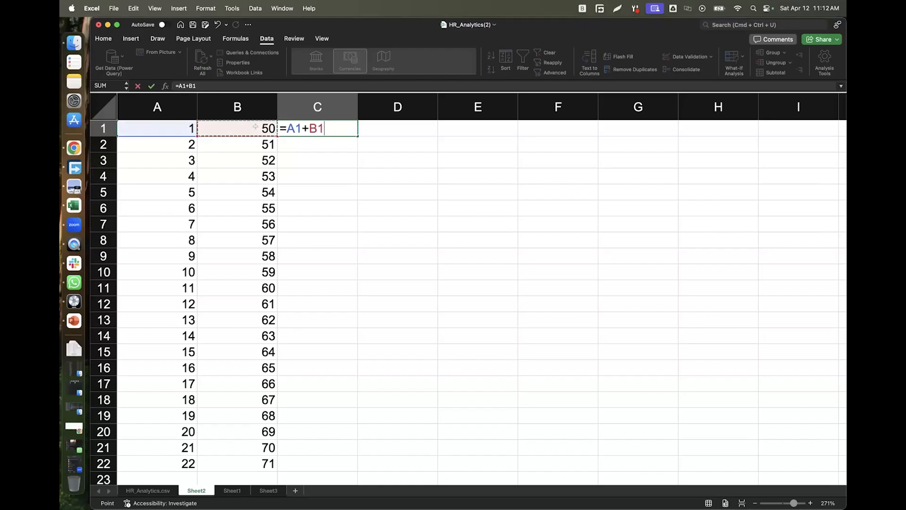
key("Tab")
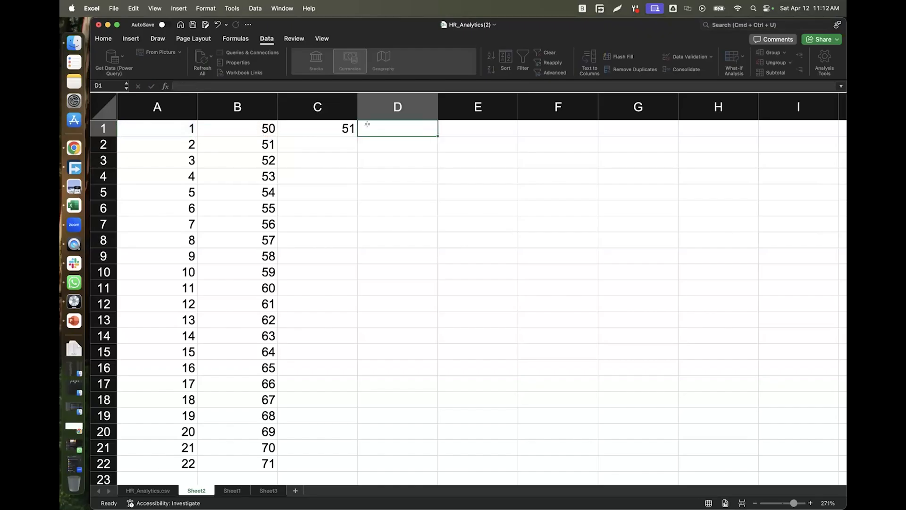
Fill C1's sum formula down to C22, giving 51 through 93.
left_click(344, 129)
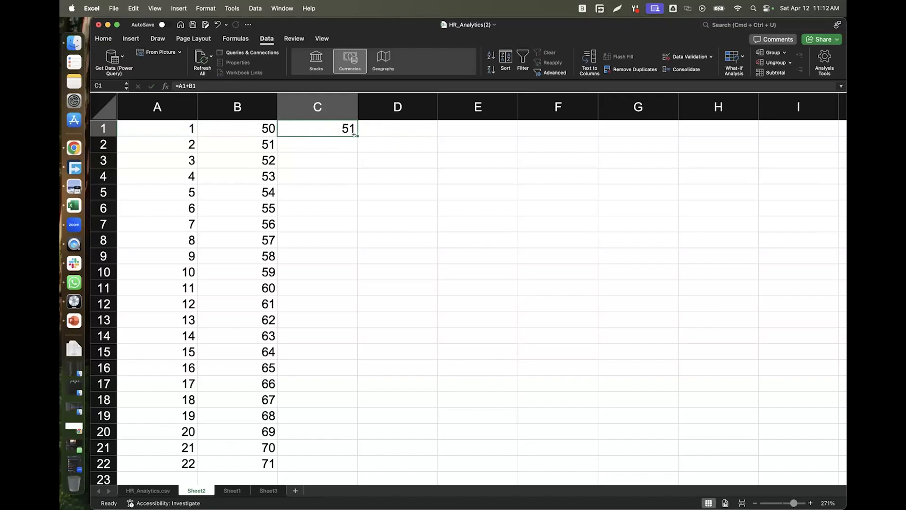
left_click_drag(356, 148, 349, 466)
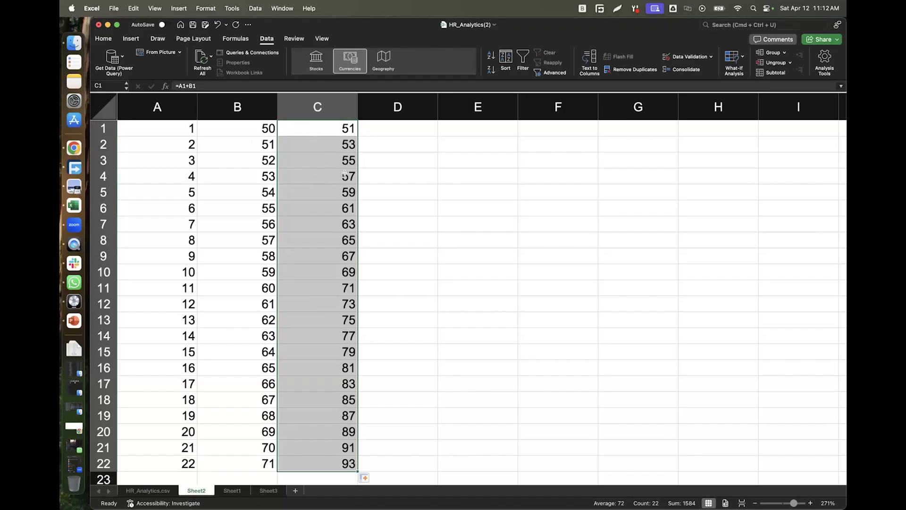
double_click(339, 126)
Change C1's formula from =A1+B1 to =A1-B1.
left_click_drag(306, 128, 301, 128)
type("-")
key("Tab")
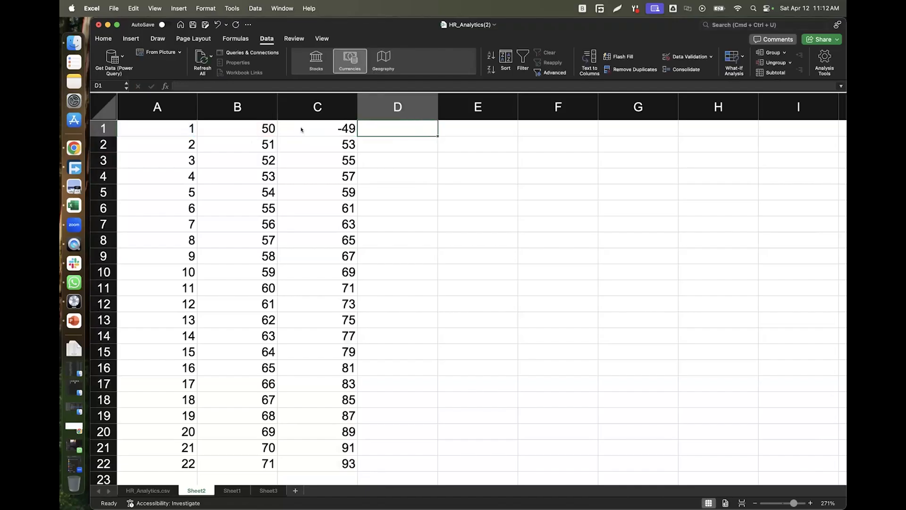
Fill the subtraction formula down to C22 and check the copy in C2.
left_click(341, 128)
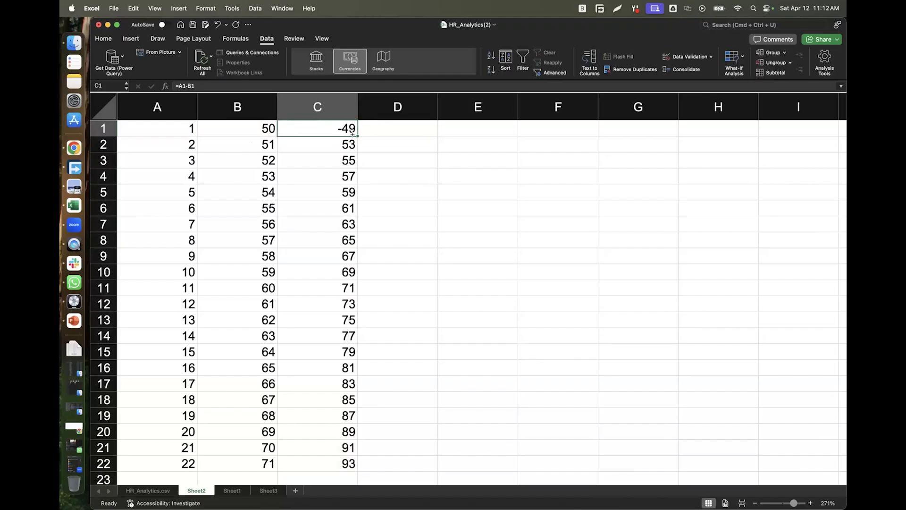
left_click_drag(357, 134, 353, 472)
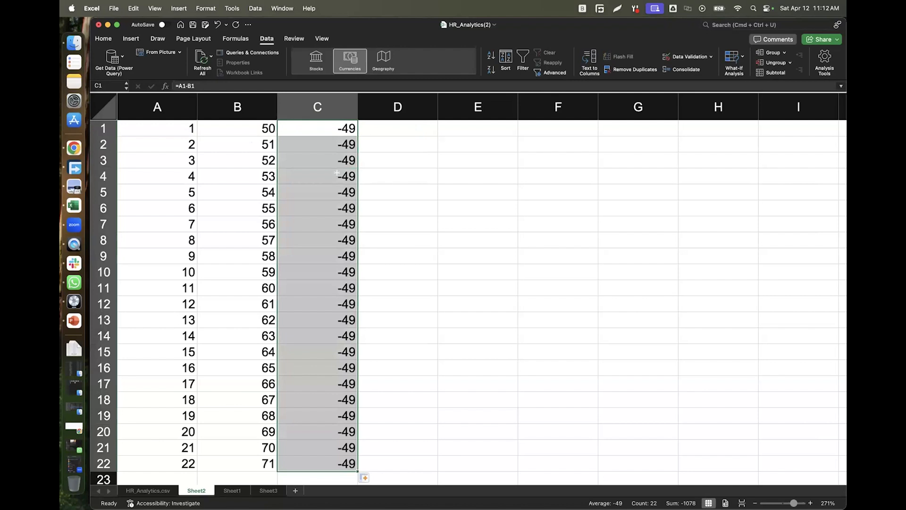
left_click(338, 129)
left_click(340, 144)
double_click(339, 144)
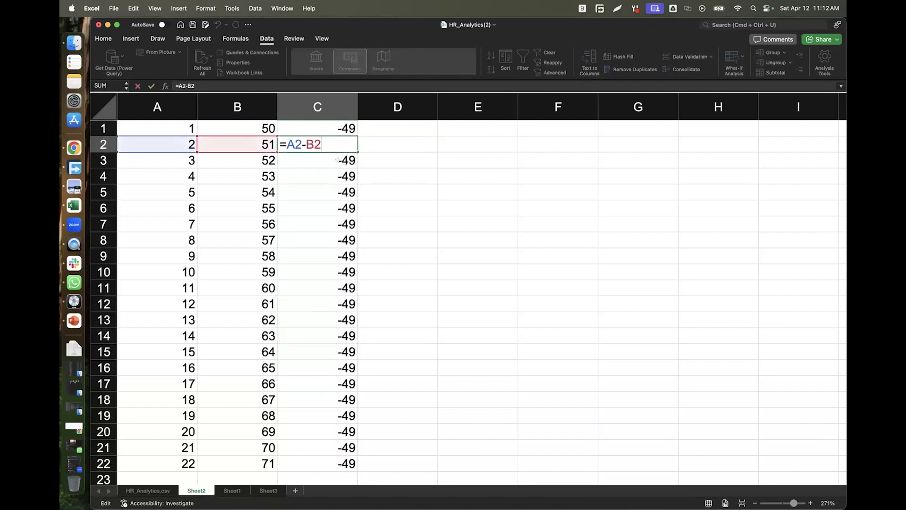
Check the copied formulas in C3 and C4, then select column A.
double_click(340, 160)
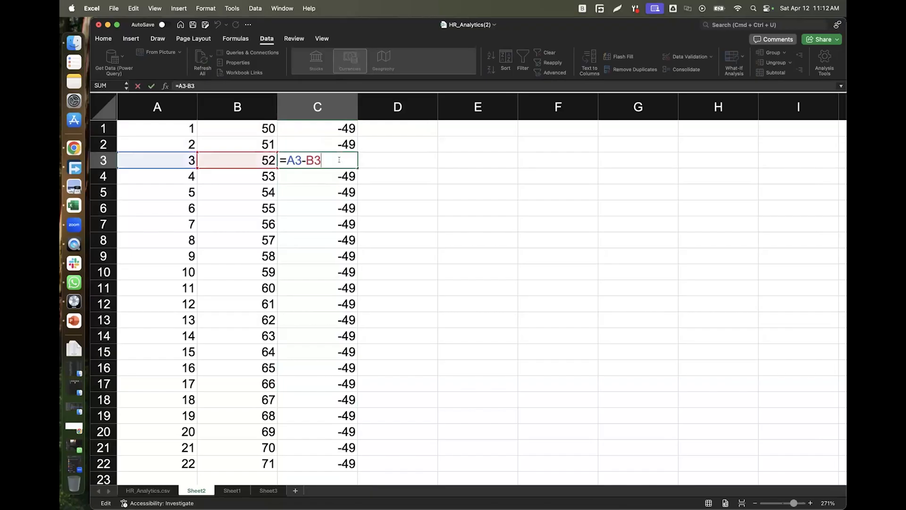
double_click(339, 176)
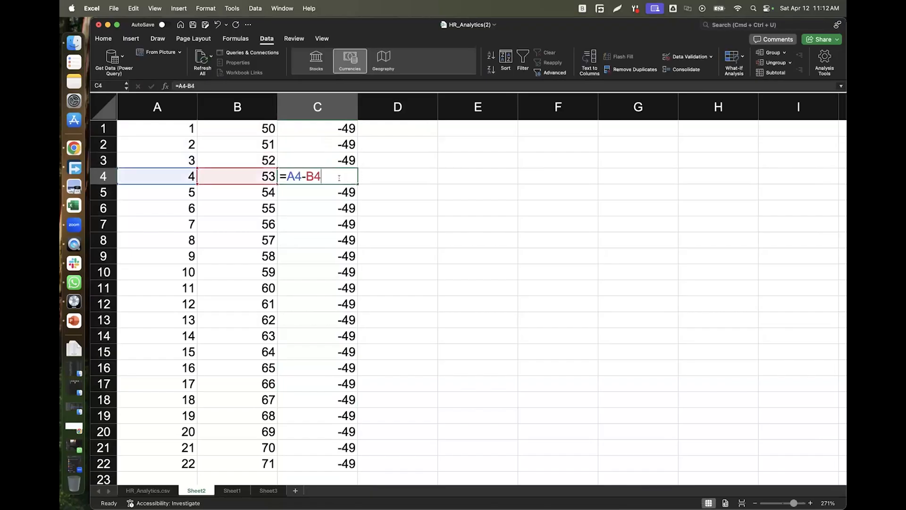
left_click(427, 186)
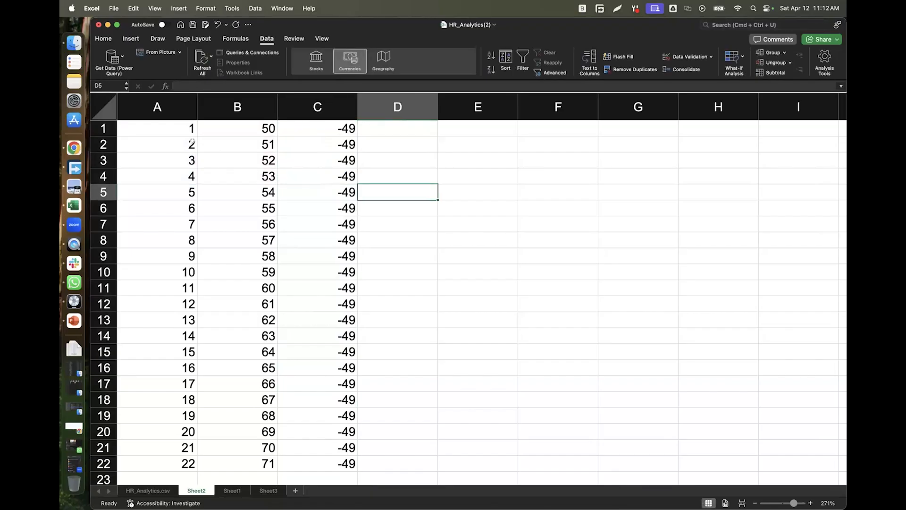
left_click(168, 102)
right_click(173, 107)
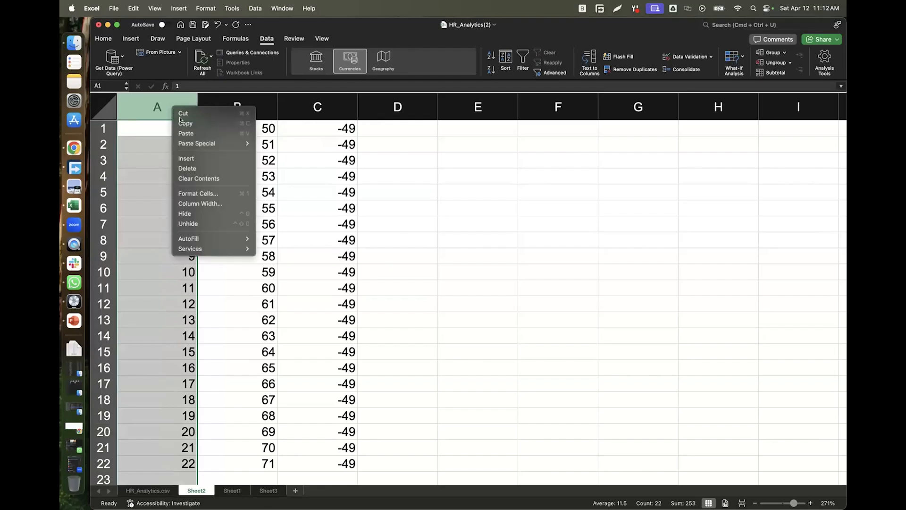
left_click(142, 138)
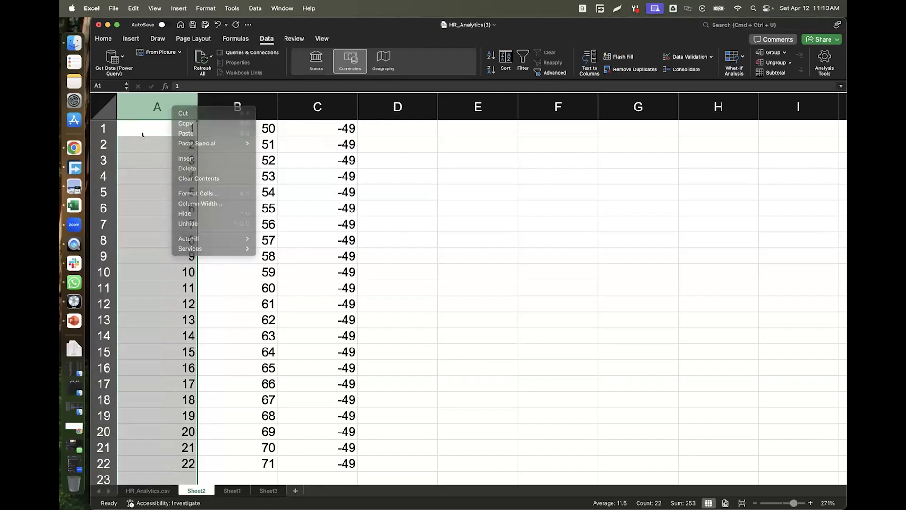
Change A2 to 202 and A3 to 300.
left_click(168, 146)
double_click(168, 146)
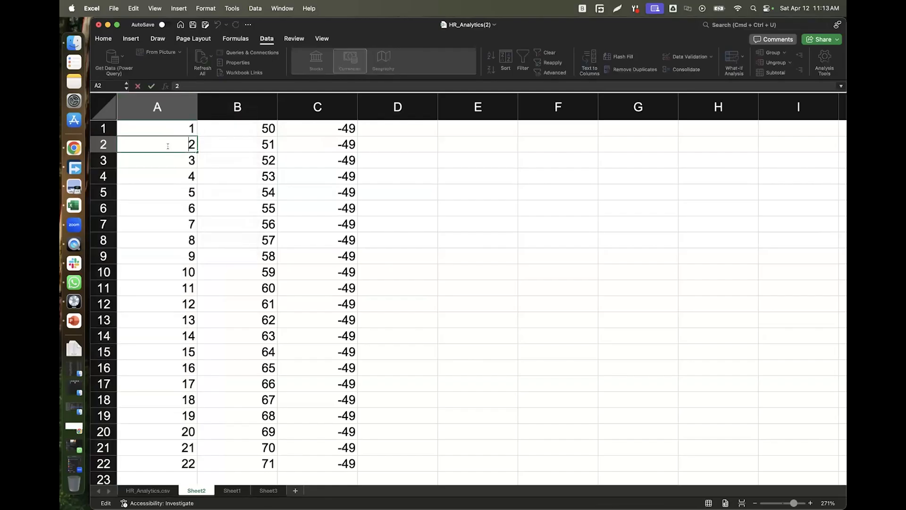
type("20")
key("Tab")
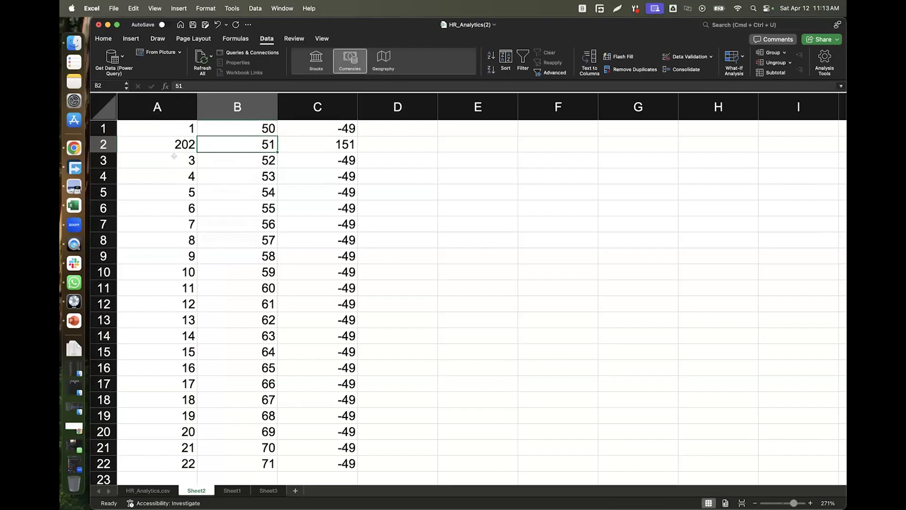
double_click(174, 158)
type("00")
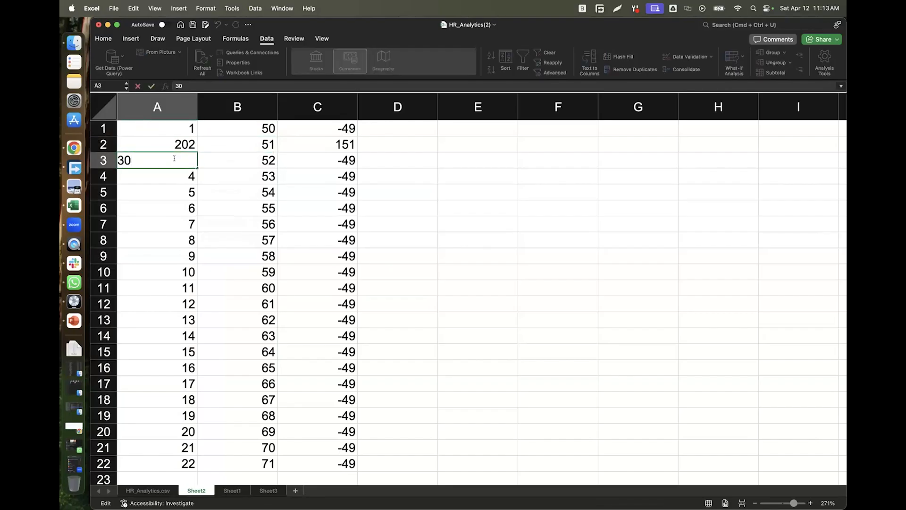
key("Tab")
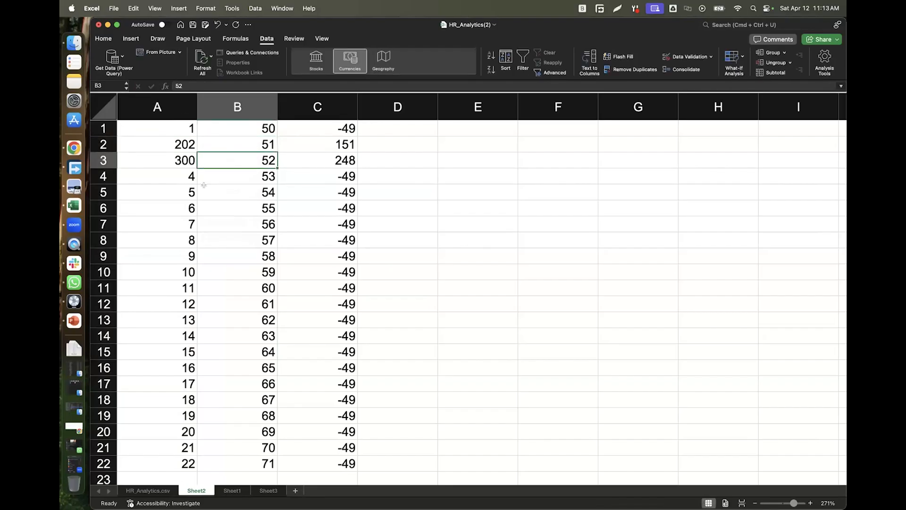
double_click(180, 174)
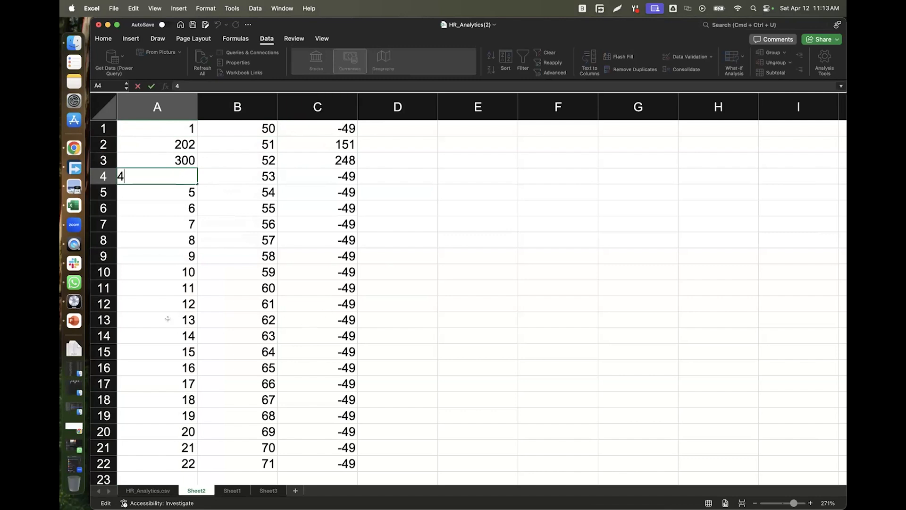
left_click(74, 282)
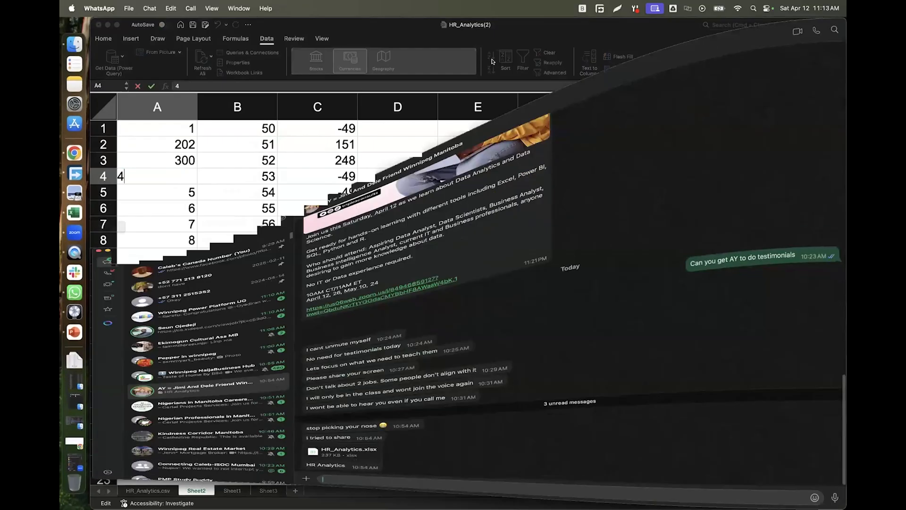
left_click_drag(578, 32, 847, 509)
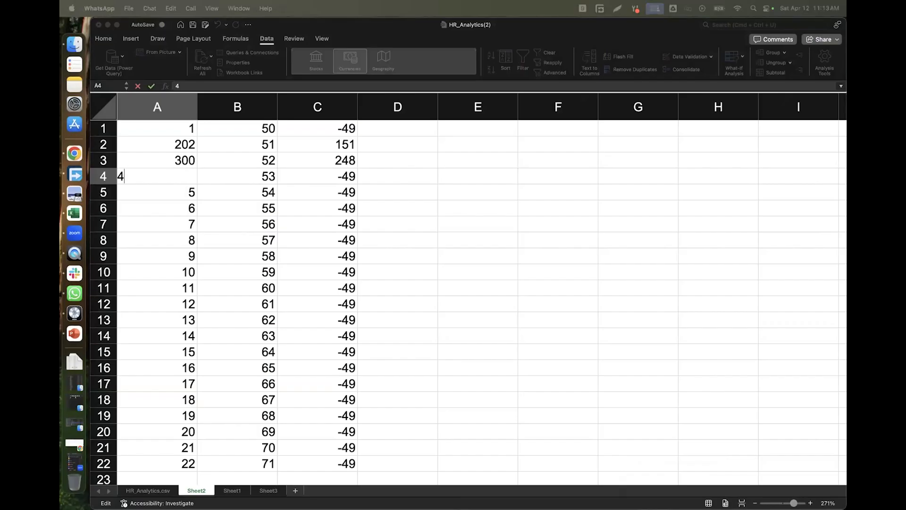
left_click(380, 272)
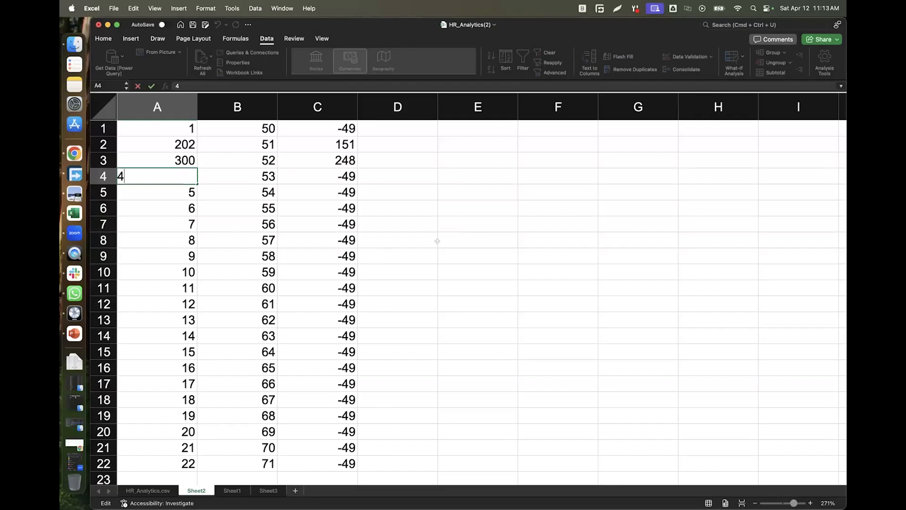
Change C1's formula to =A1/B1 so it shows 0.02.
left_click(400, 290)
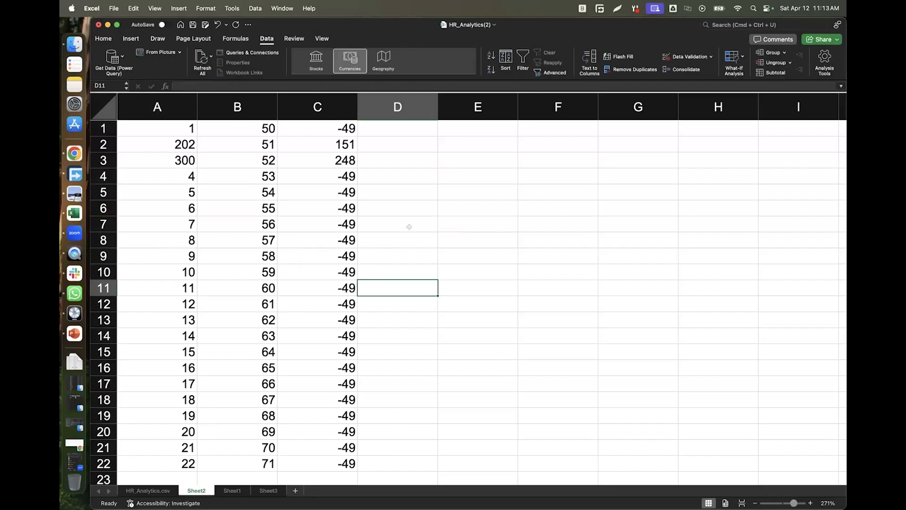
left_click(396, 124)
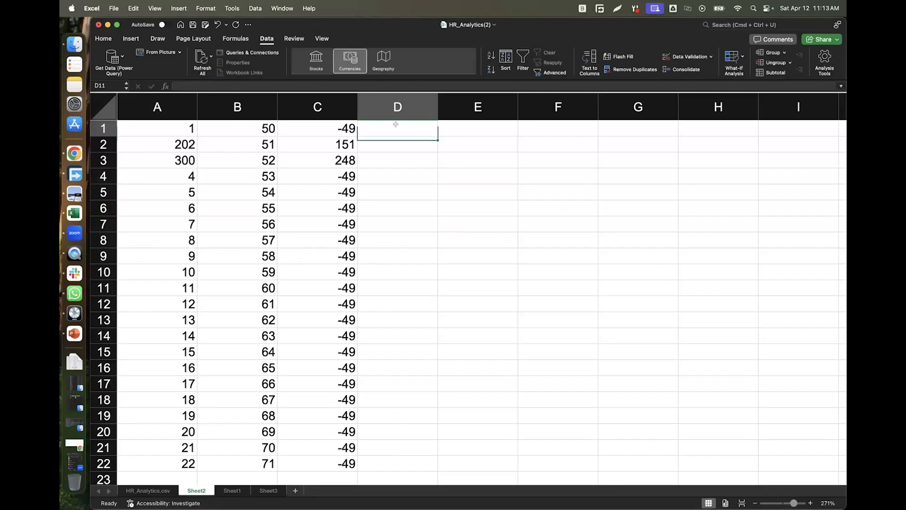
double_click(335, 126)
left_click(303, 128)
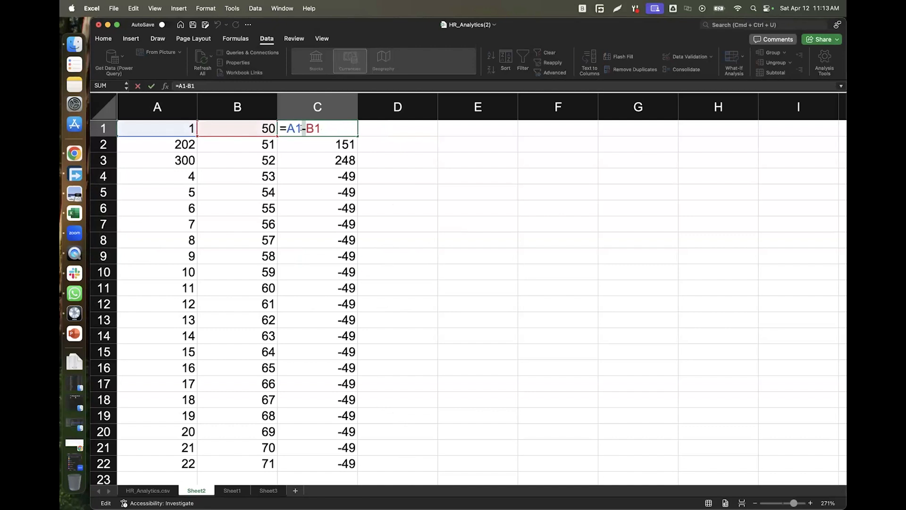
type("/")
key("Tab")
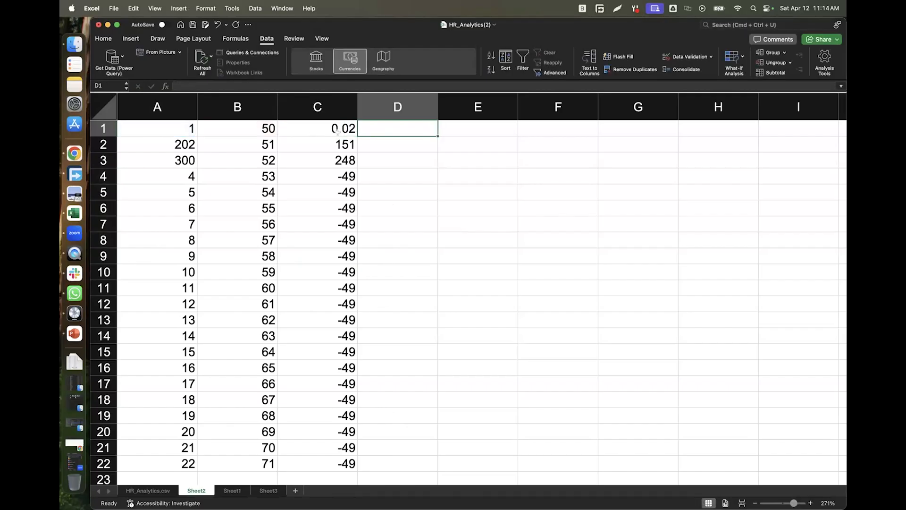
left_click(338, 132)
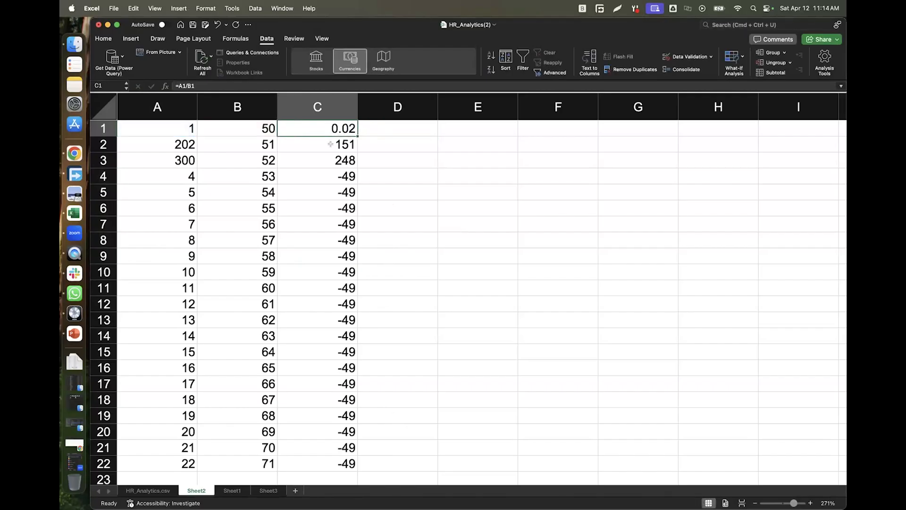
Change C2's formula to =A2*B2 so it shows 10302, then check C3.
double_click(336, 139)
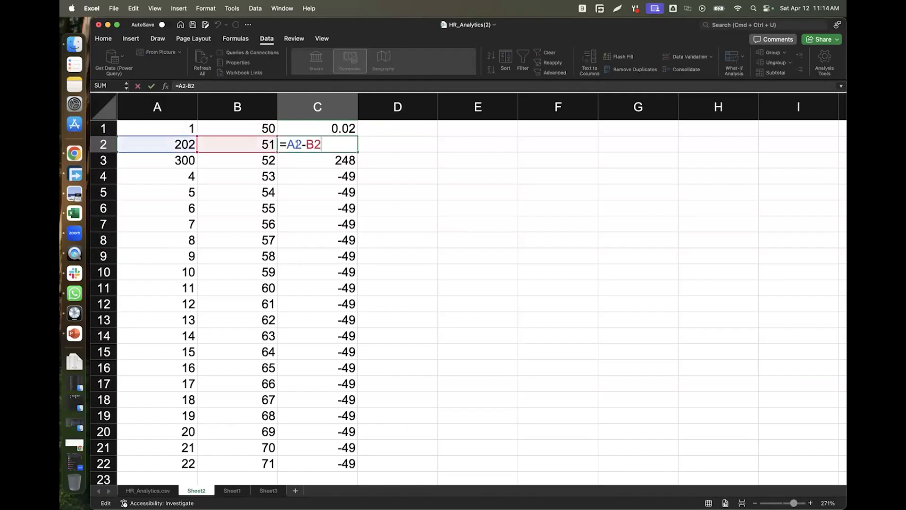
left_click(303, 144)
type("*")
key("Tab")
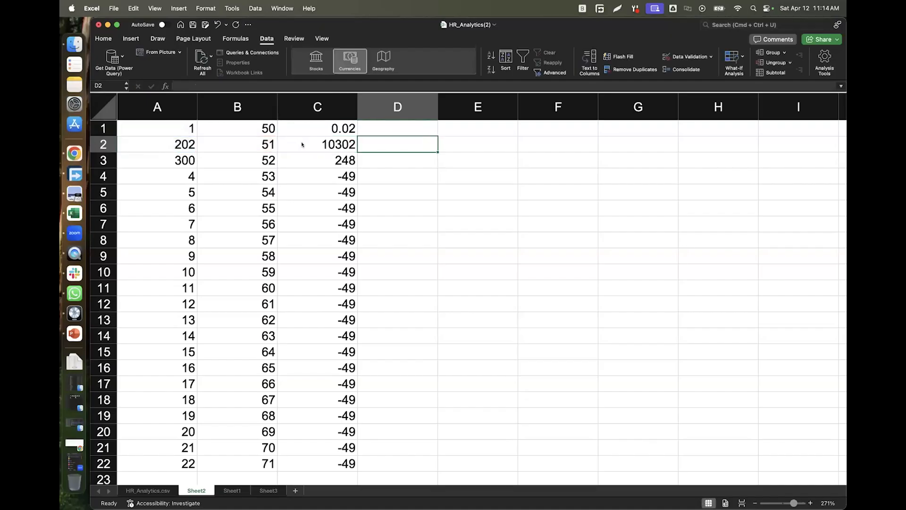
left_click(338, 160)
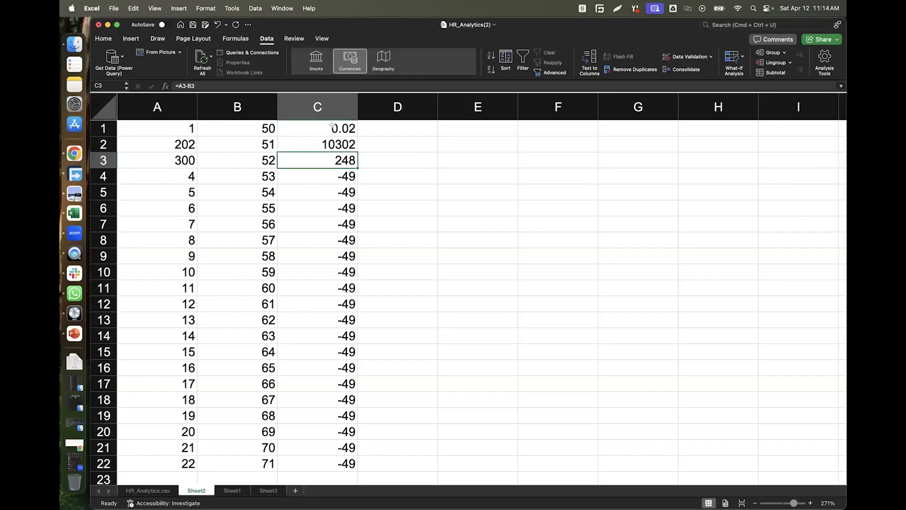
left_click(440, 220)
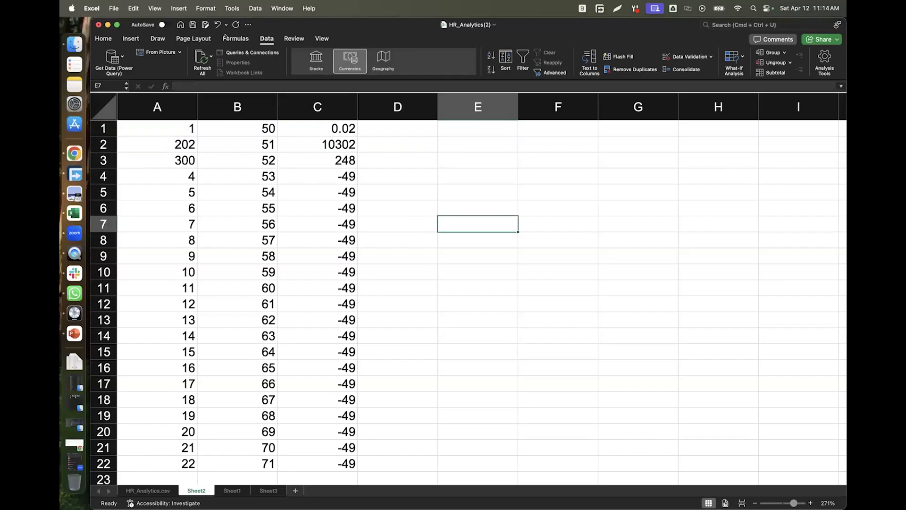
Review C1's formula, select A1:C1, and pick D1 for a new formula.
left_click(331, 128)
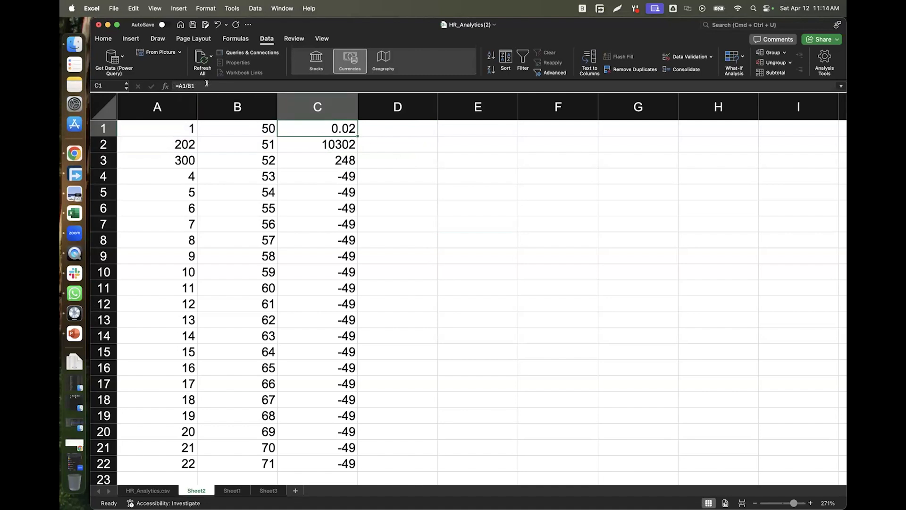
double_click(411, 129)
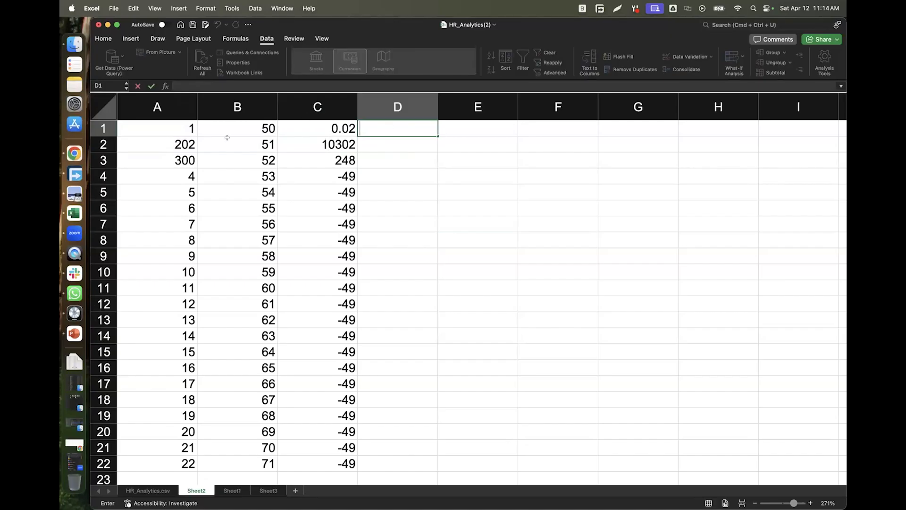
left_click_drag(170, 131, 394, 126)
left_click(394, 126)
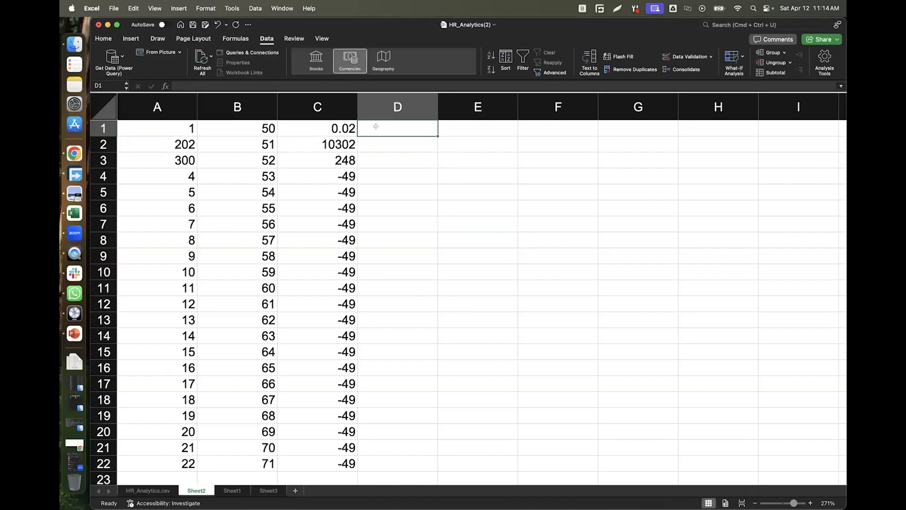
Enter the comparison formula =A1=B1=C1 in D1.
left_click(216, 86)
type("=")
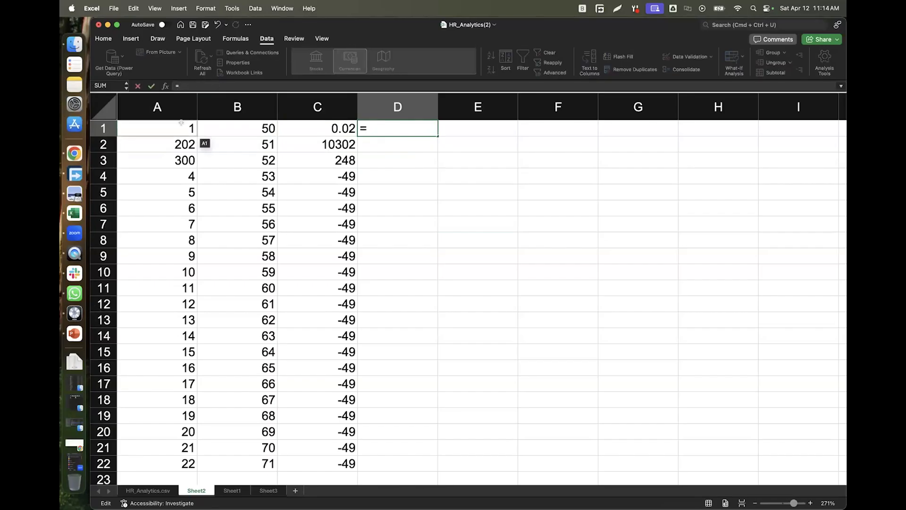
left_click(182, 123)
type("=")
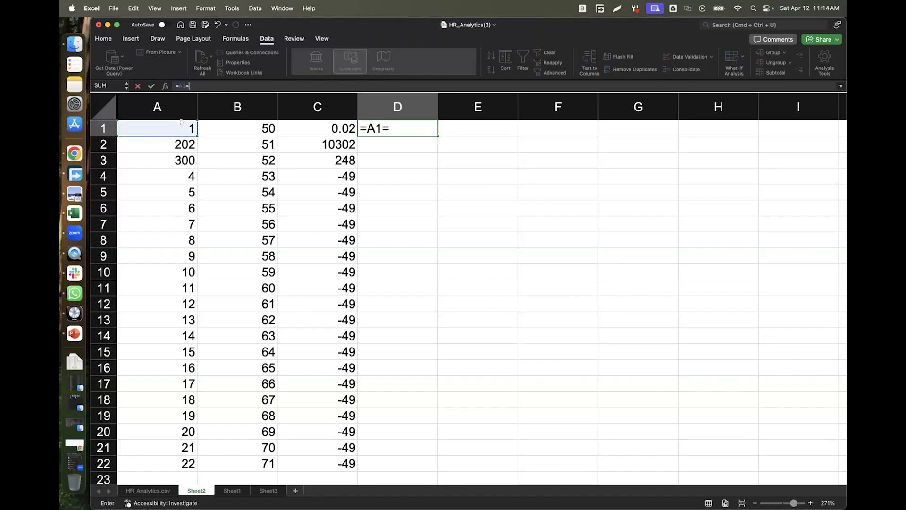
left_click(265, 127)
type("=")
left_click(320, 127)
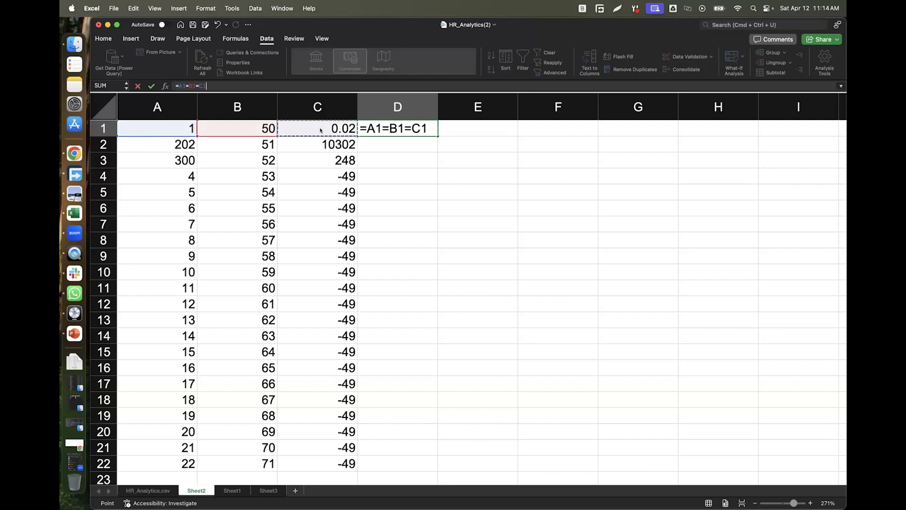
key("Tab")
Review D1's formula and copy it down into D2, both showing FALSE.
double_click(397, 127)
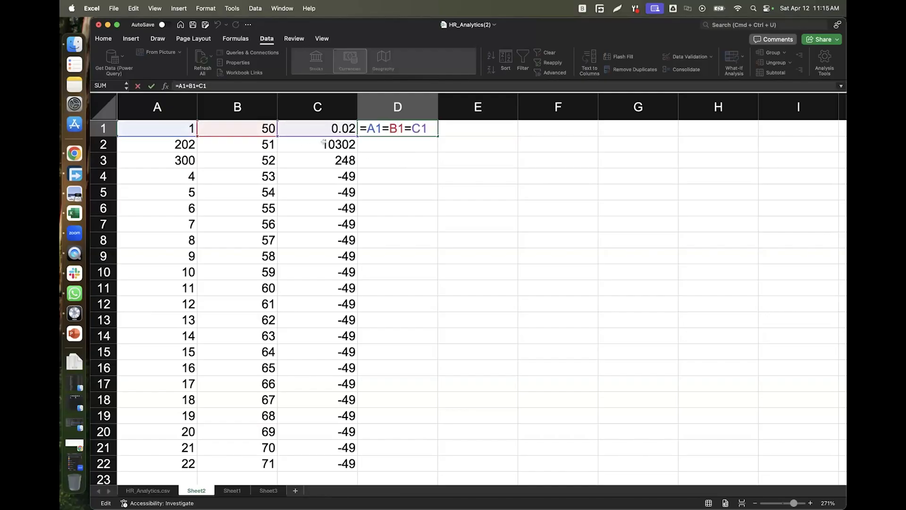
left_click(483, 140)
left_click(413, 127)
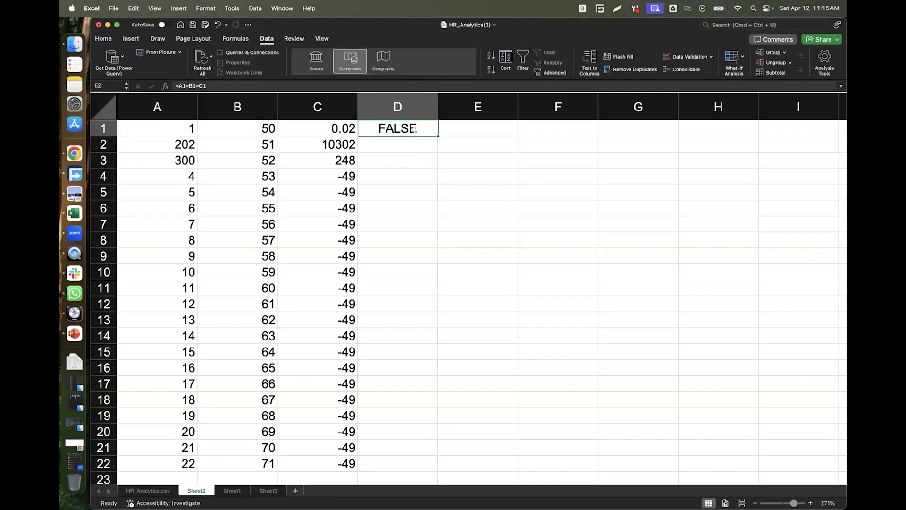
left_click_drag(438, 136, 433, 146)
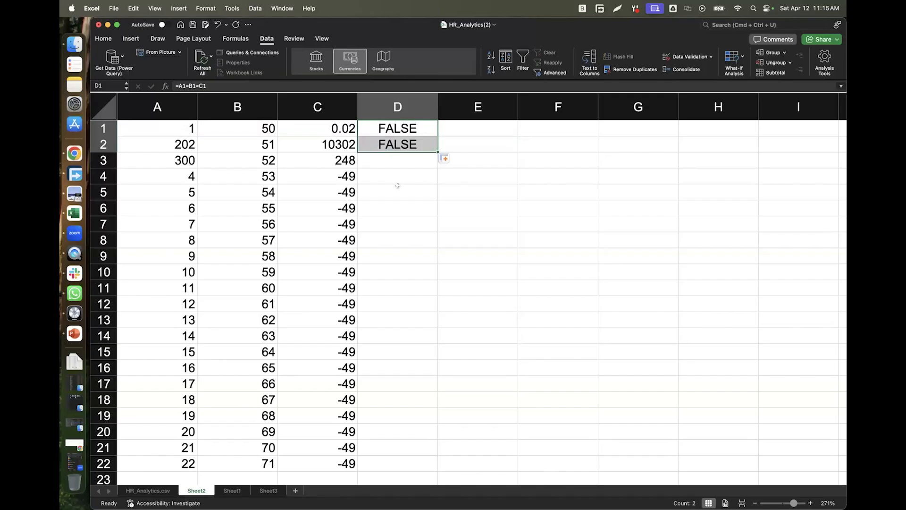
left_click(378, 127)
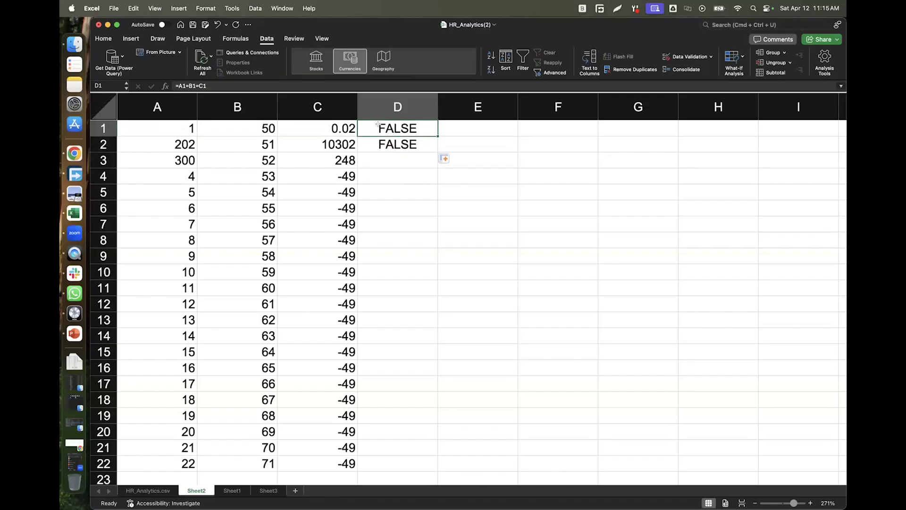
Change D1's formula to the sum =A1+B1+C1.
left_click(189, 86)
key("BackSpace")
type("=")
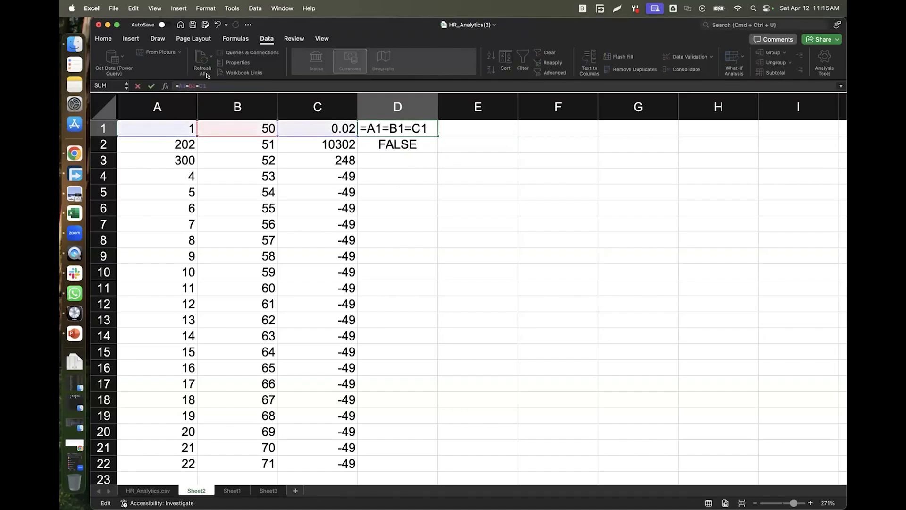
key("BackSpace")
type("+")
left_click(198, 85)
key("BackSpace")
type("+")
key("Tab")
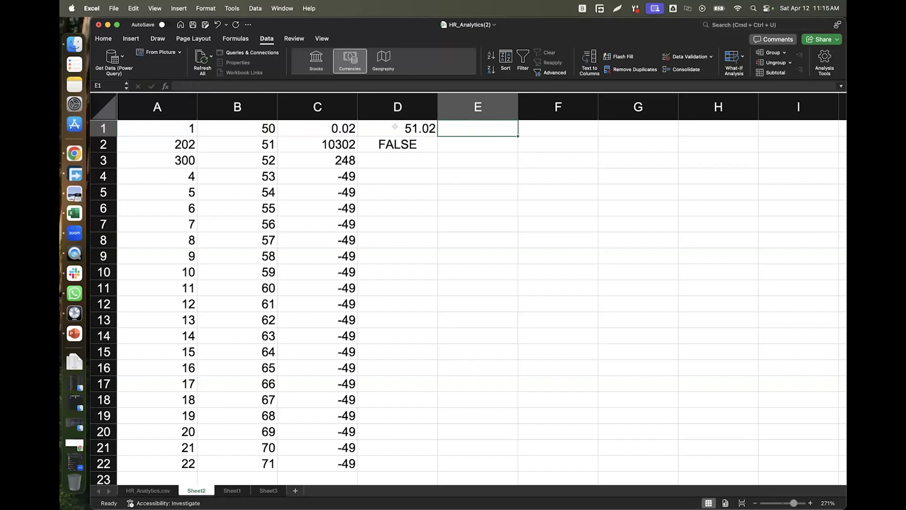
Copy D1's sum formula down into D2 and check both cells.
left_click(395, 127)
left_click_drag(436, 136, 433, 146)
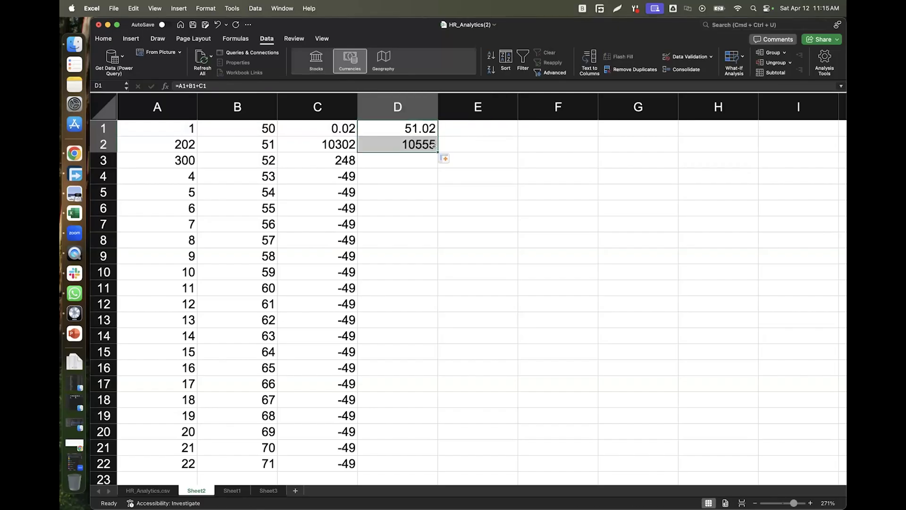
left_click(404, 144)
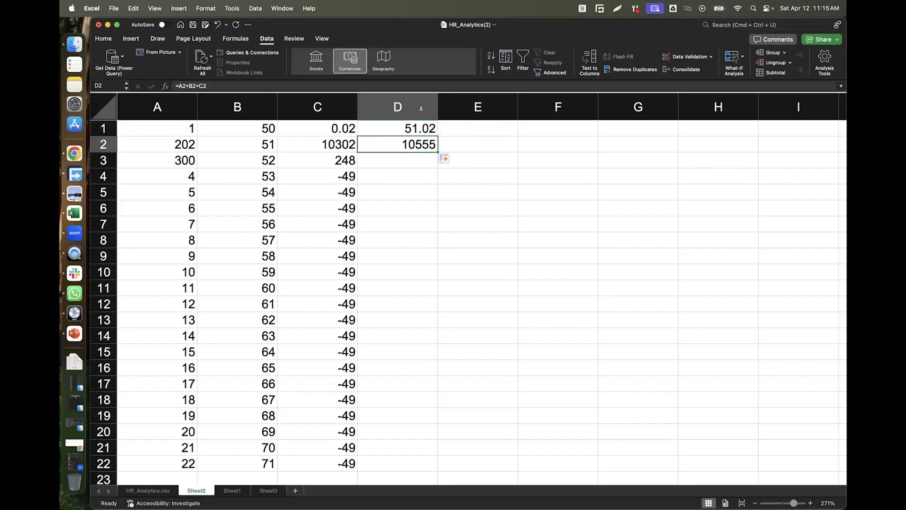
left_click(416, 130)
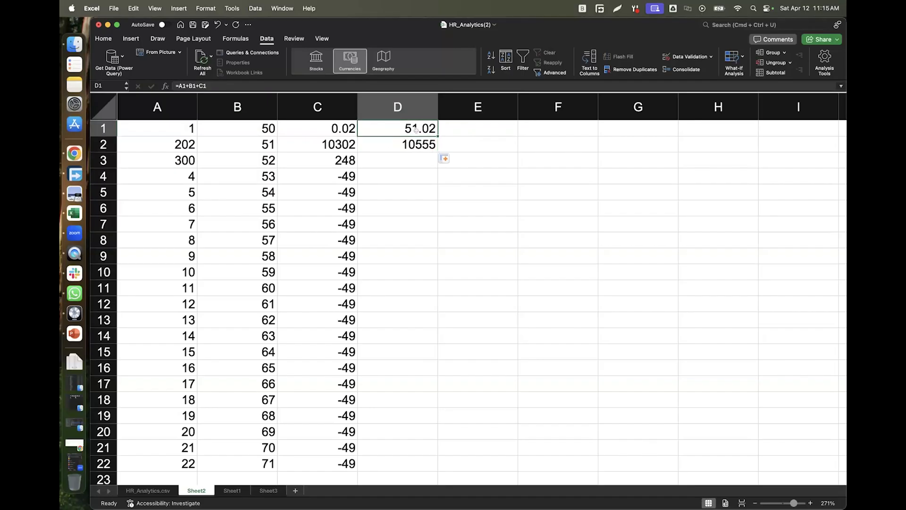
Undo the column D changes and delete D1's contents, leaving column D empty.
key("super+z")
key("super+z")
key("super+z")
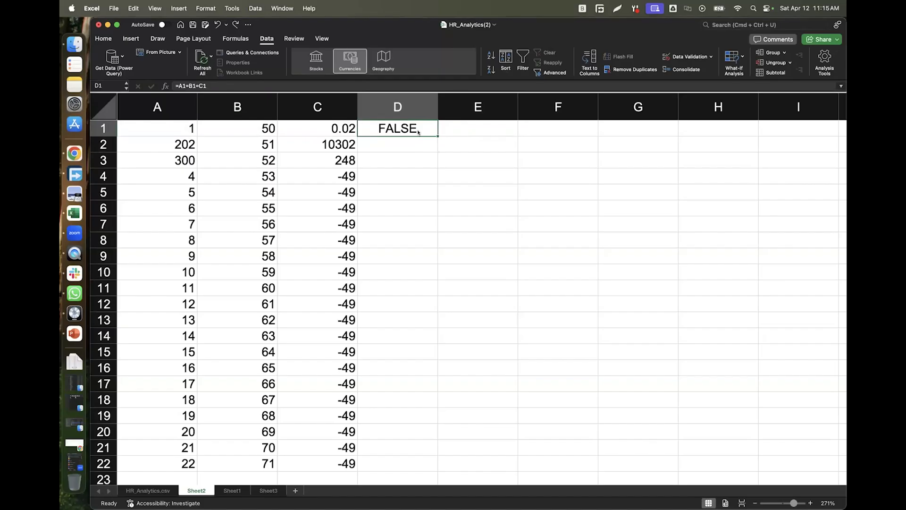
left_click(430, 160)
left_click(412, 131)
key("Delete")
left_click(444, 129)
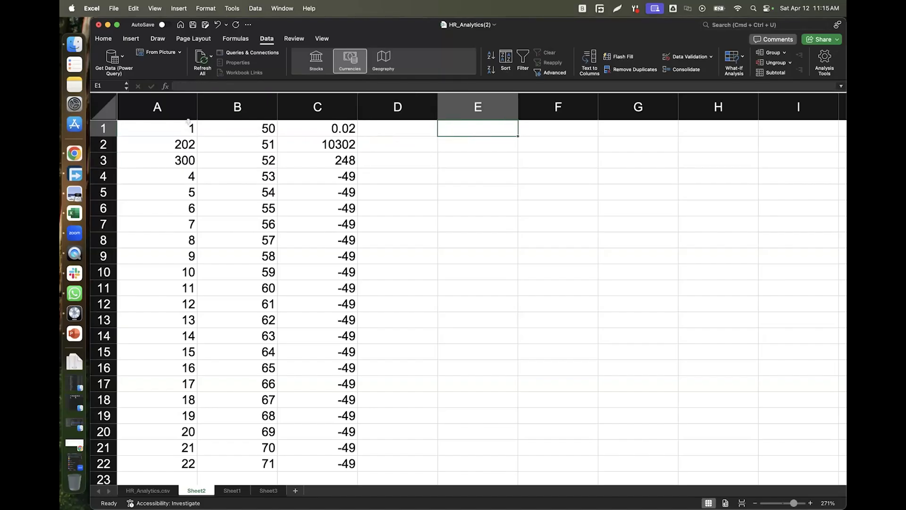
left_click_drag(189, 124, 322, 122)
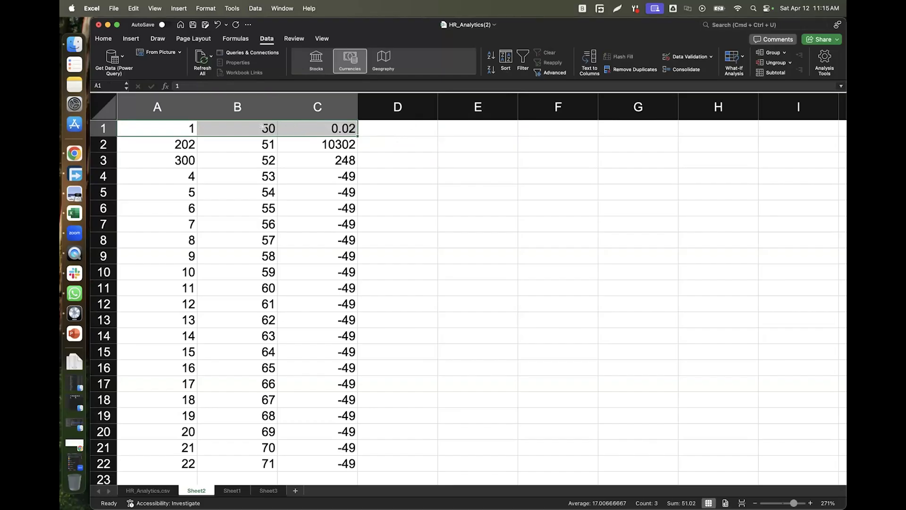
left_click(130, 38)
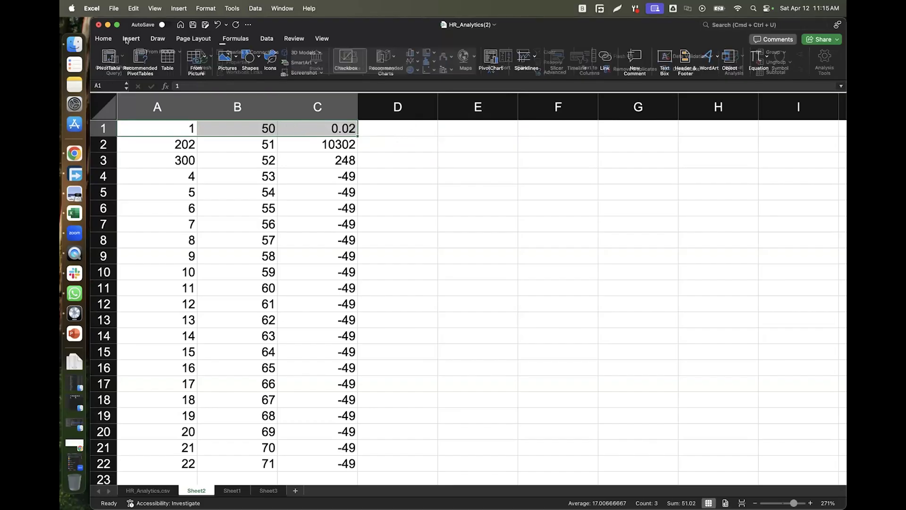
left_click(96, 39)
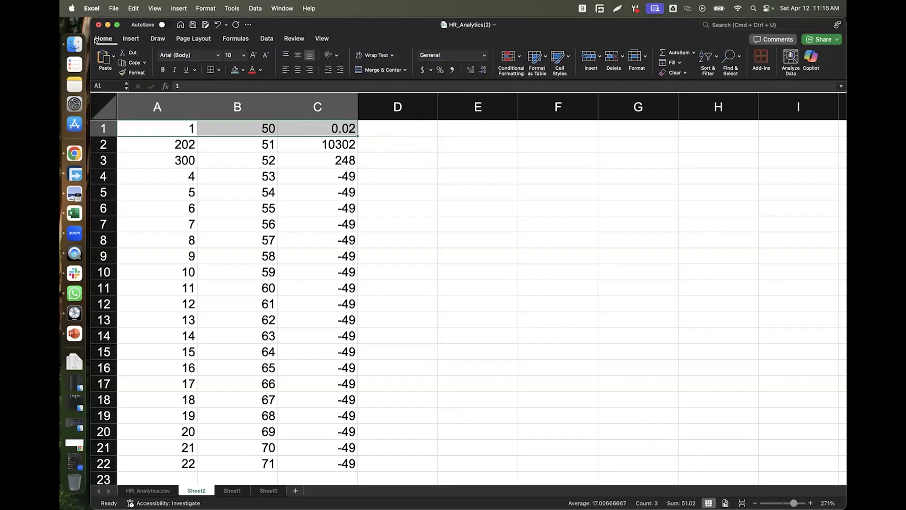
left_click(692, 54)
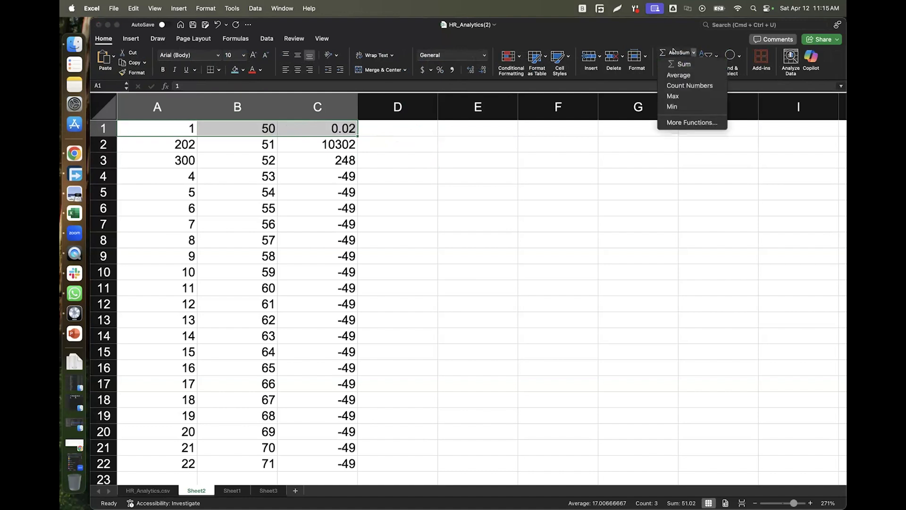
left_click(674, 51)
left_click(674, 51)
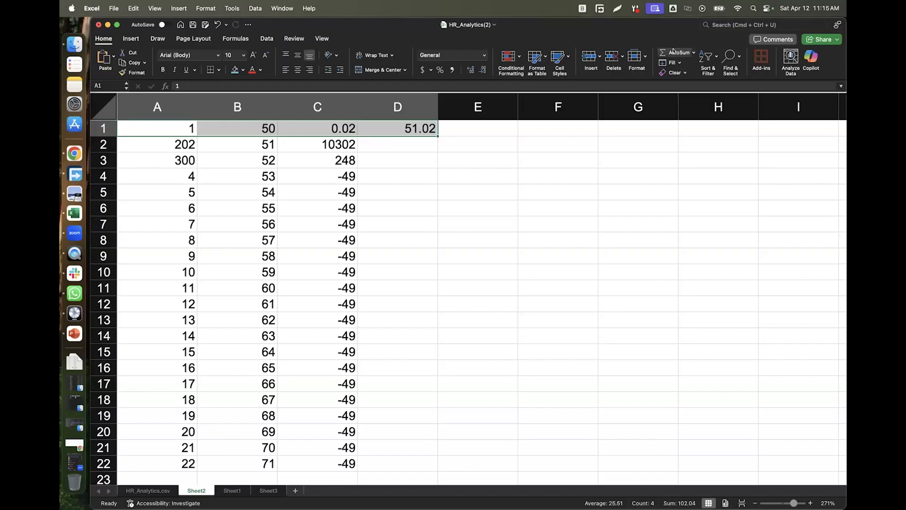
left_click(408, 128)
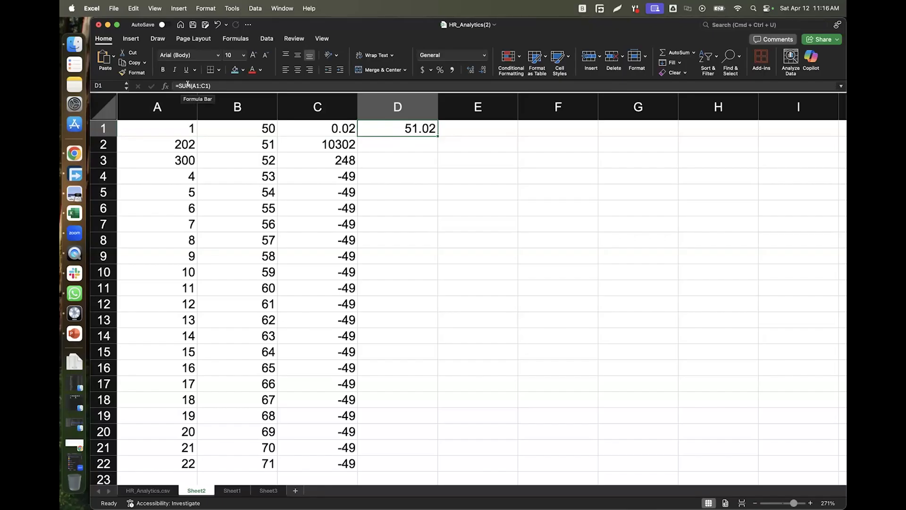
left_click_drag(433, 134, 427, 470)
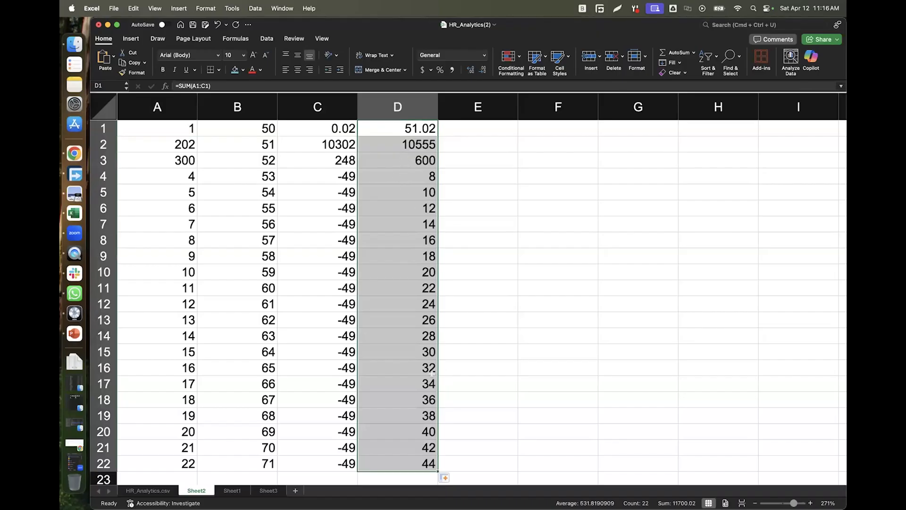
left_click(395, 127)
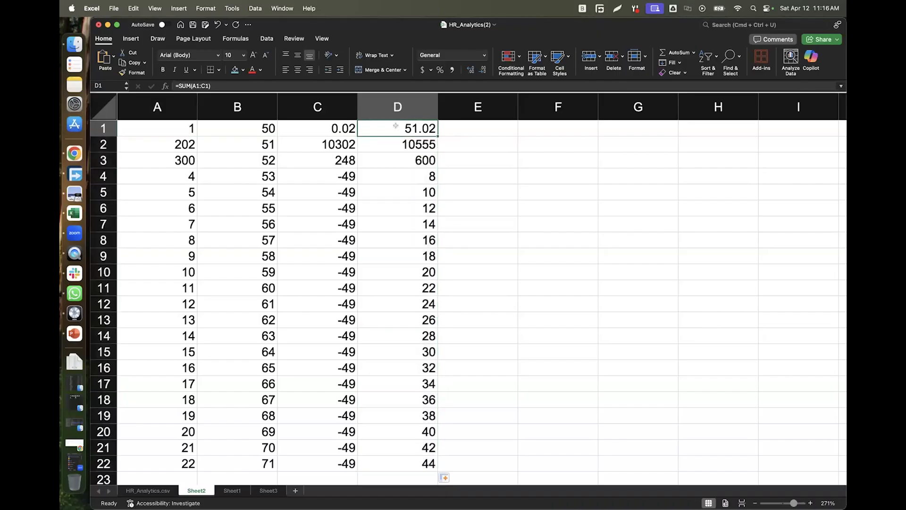
left_click(184, 86)
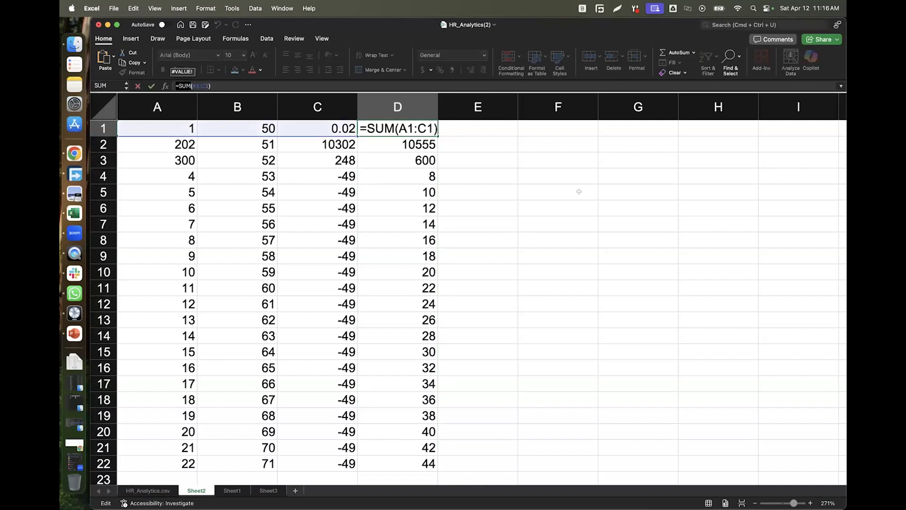
key("Escape")
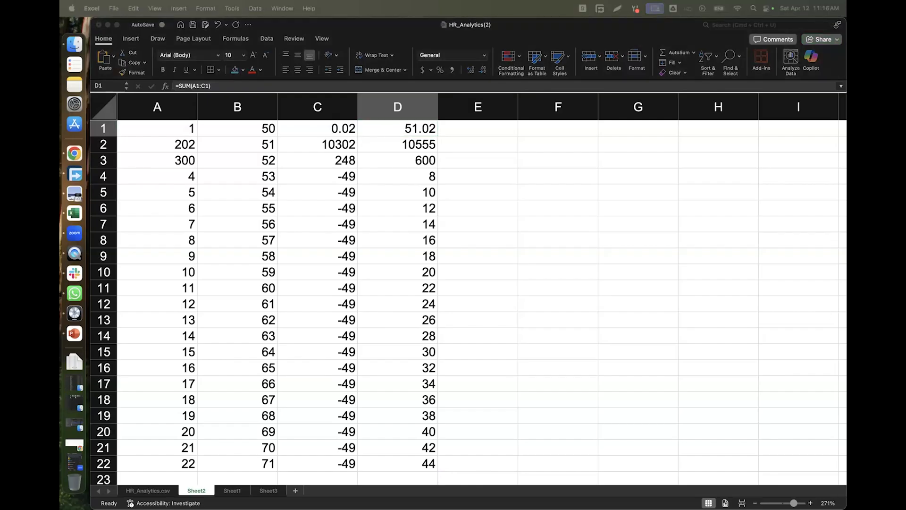
left_click(231, 492)
On Sheet1, look over the first and last names in row 2 of the names table.
left_click(230, 491)
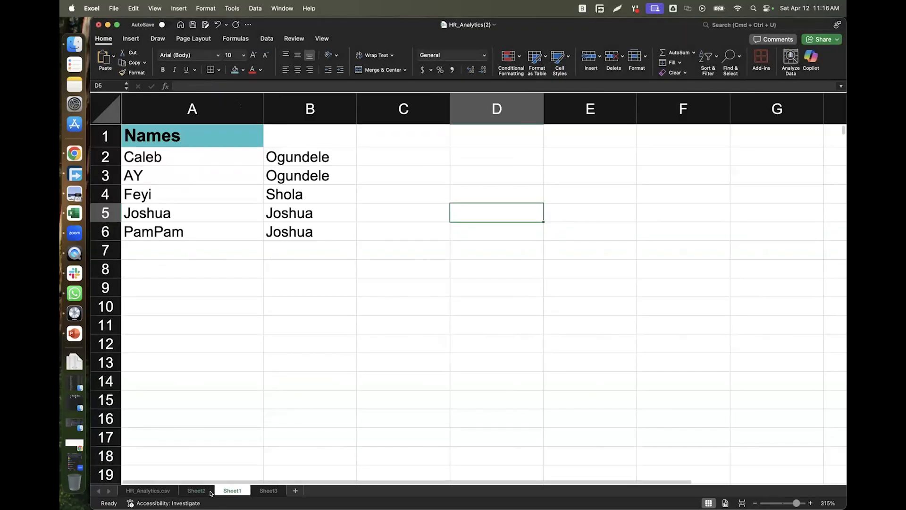
left_click(160, 160)
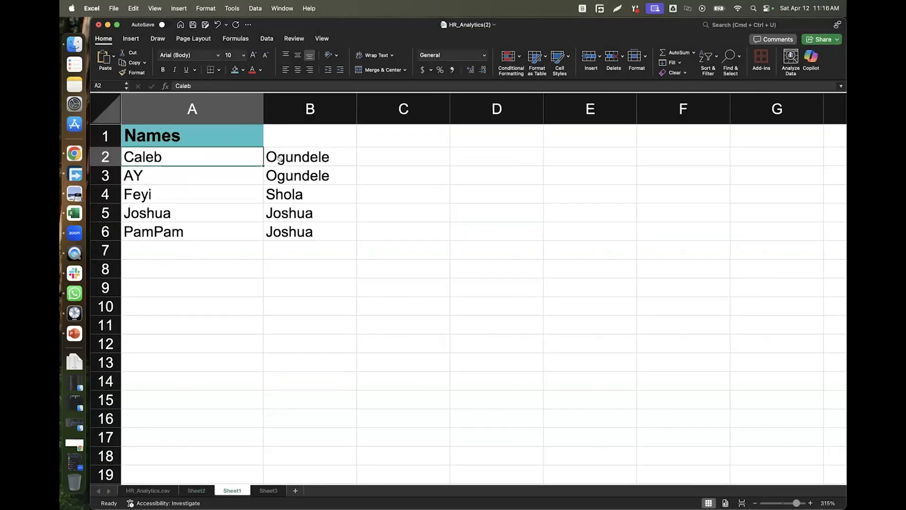
left_click(291, 156)
left_click(177, 160)
left_click(287, 156)
left_click(204, 161)
left_click(373, 150)
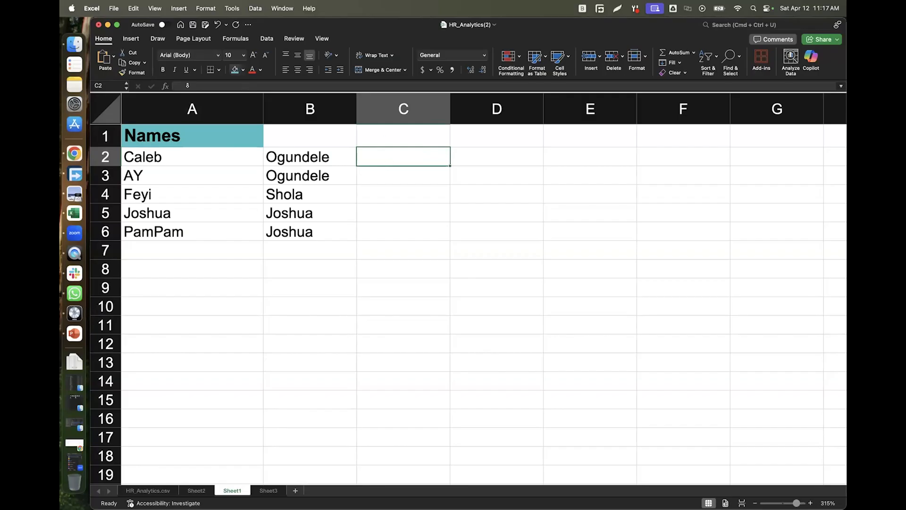
Rename the A1 and B1 headers to Firstname and LastName, then expand the formula bar.
double_click(201, 131)
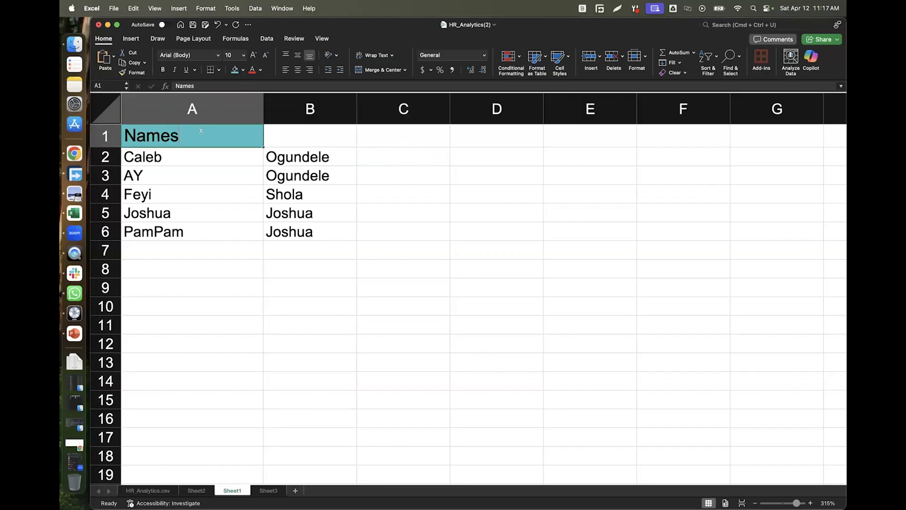
left_click_drag(125, 135, 225, 135)
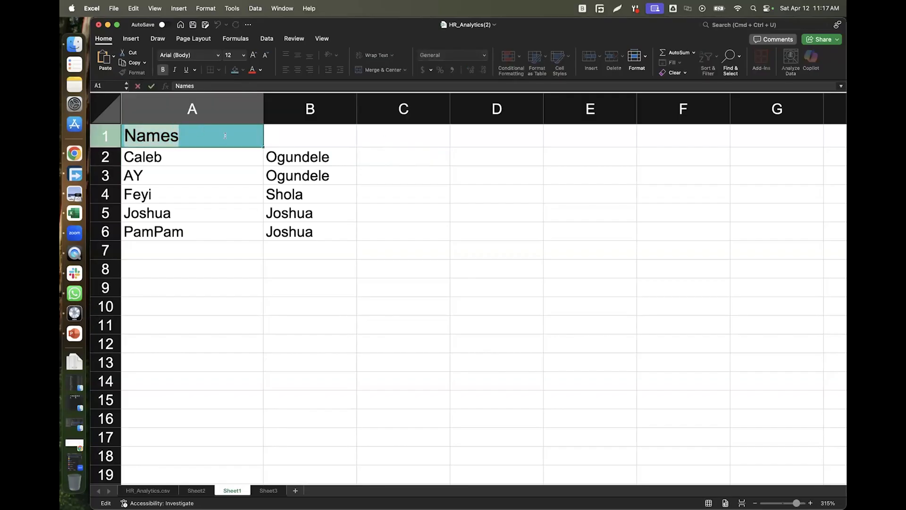
type("First")
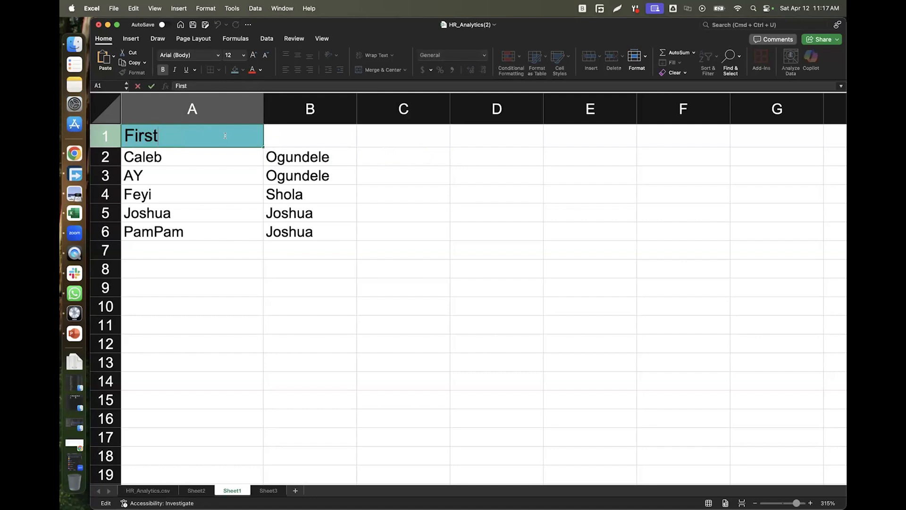
type("name")
key("Tab")
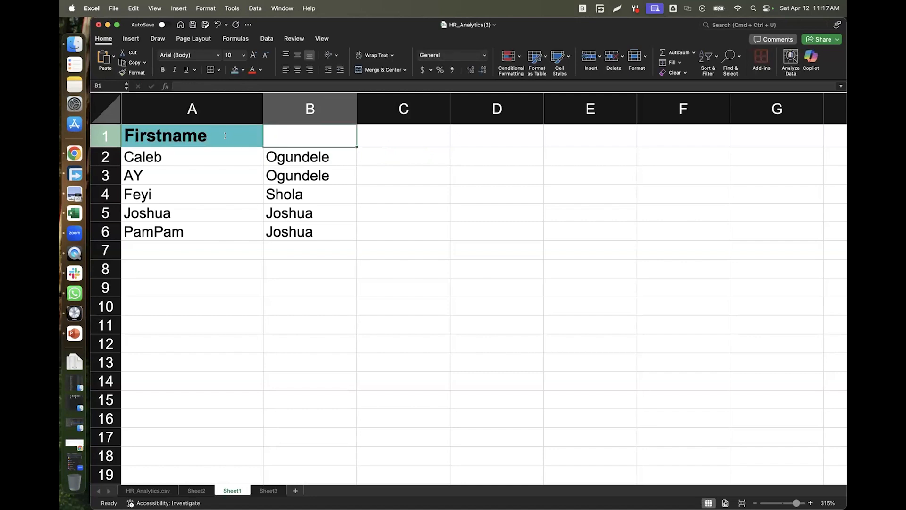
type("LastN")
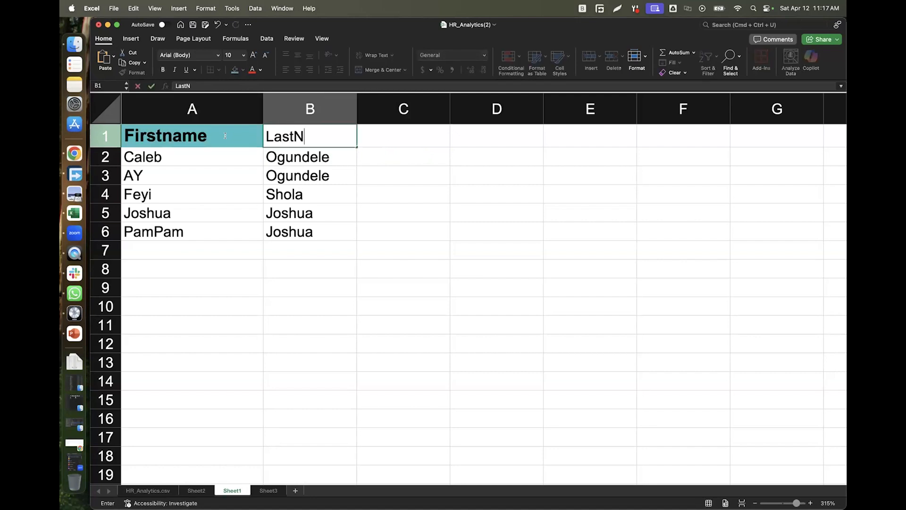
type("ame")
key("Tab")
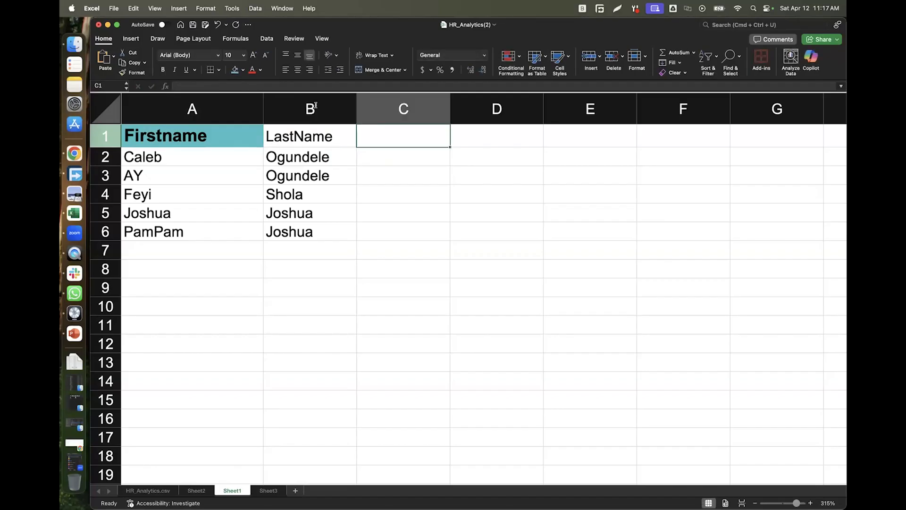
double_click(389, 131)
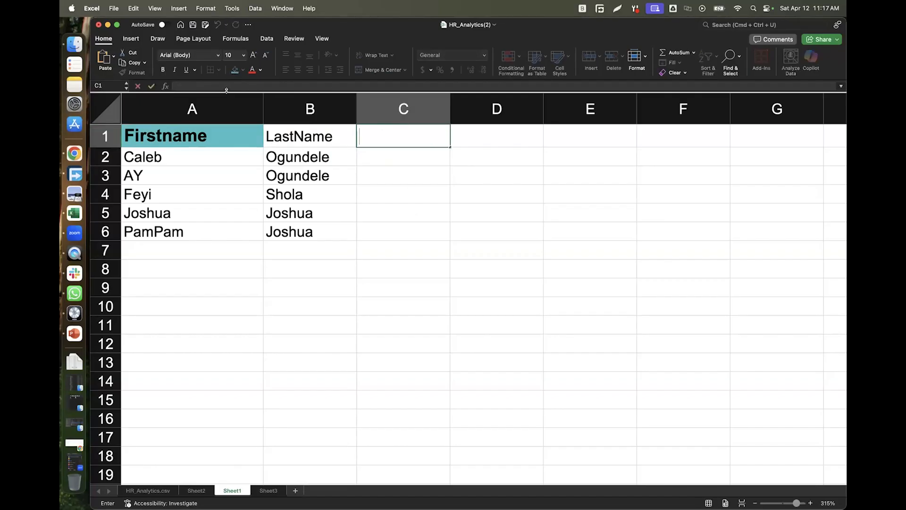
left_click_drag(227, 92, 225, 152)
Begin typing C1's formula, =cn, in the expanded formula bar.
left_click(184, 95)
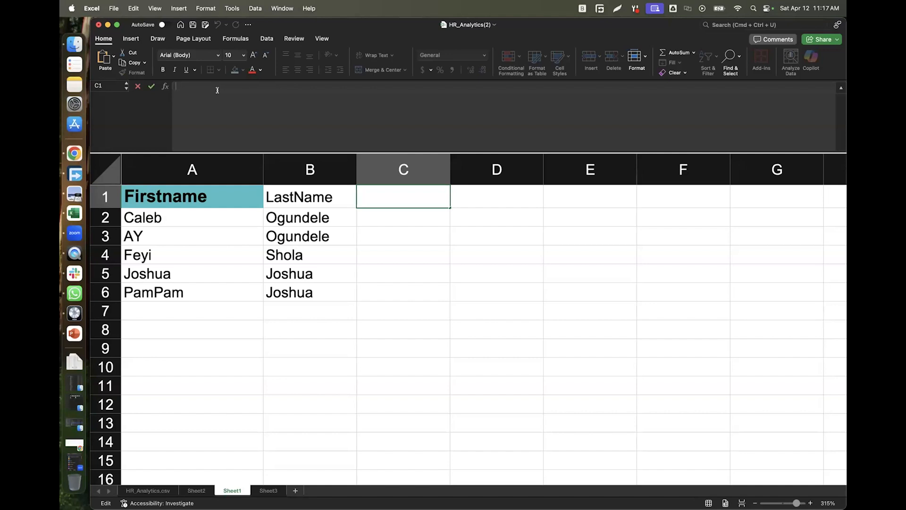
type("=cn")
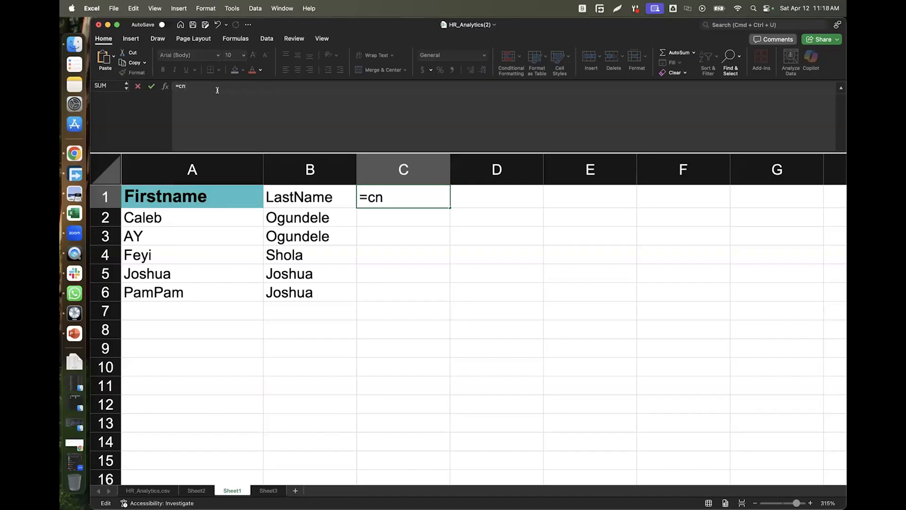
key("BackSpace")
type("o")
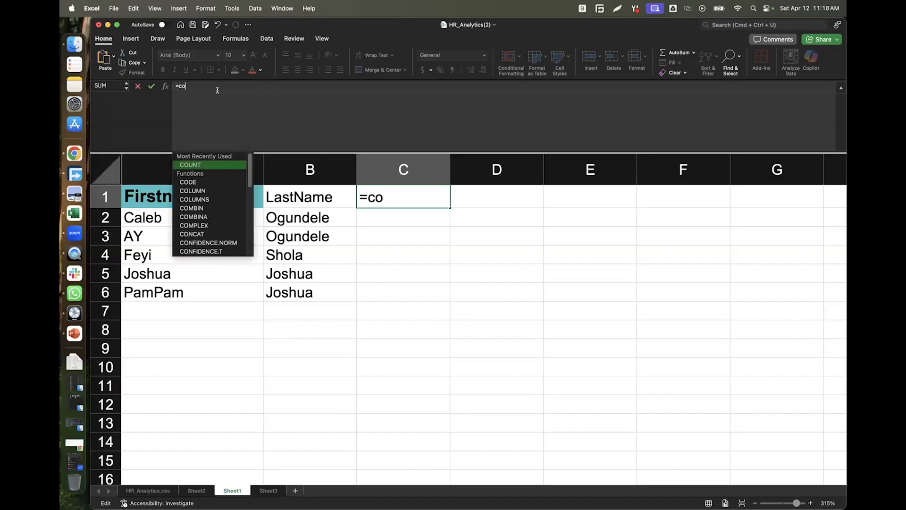
type("n")
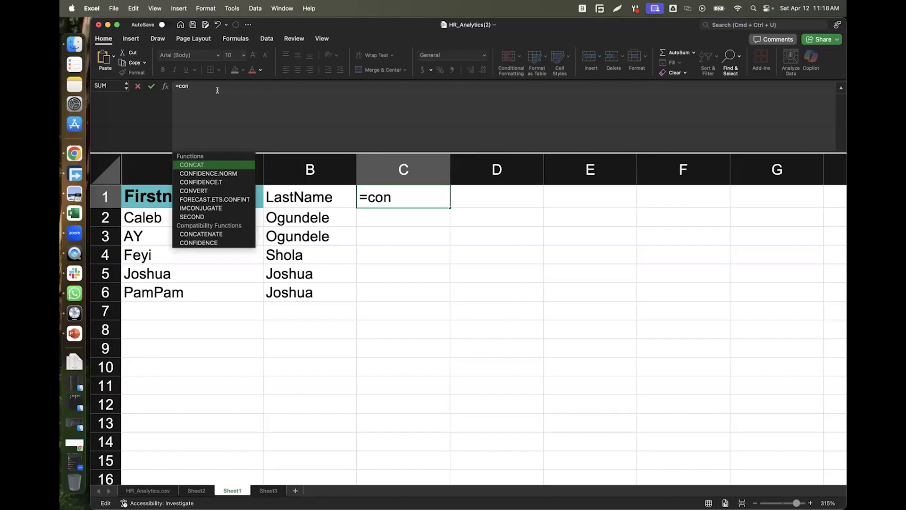
type("c")
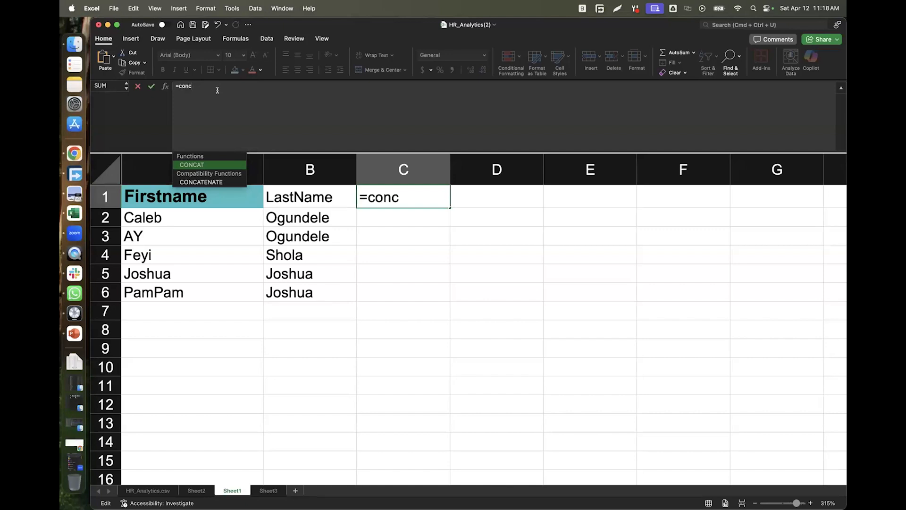
key("Down")
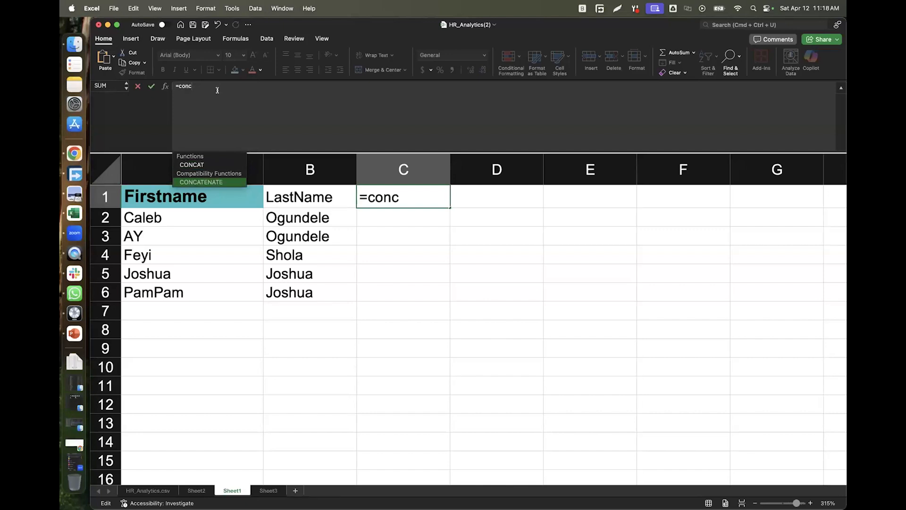
key("Tab")
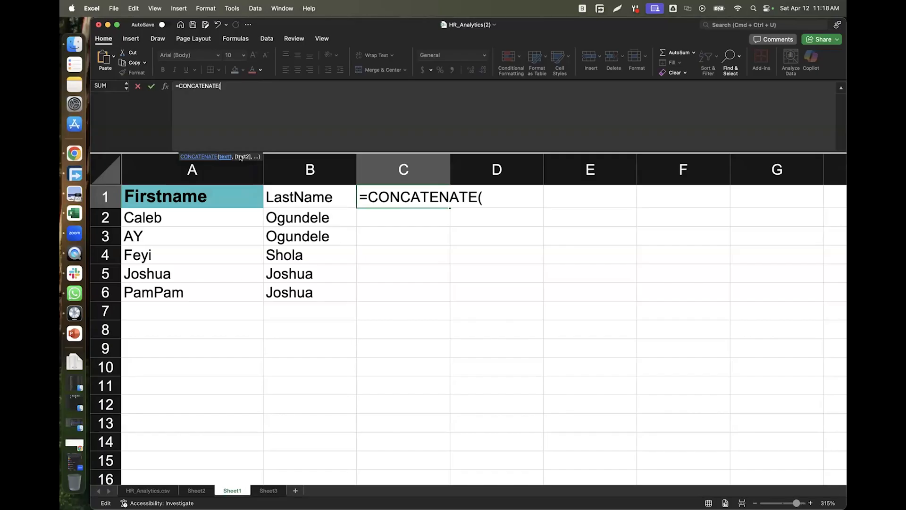
left_click(177, 199)
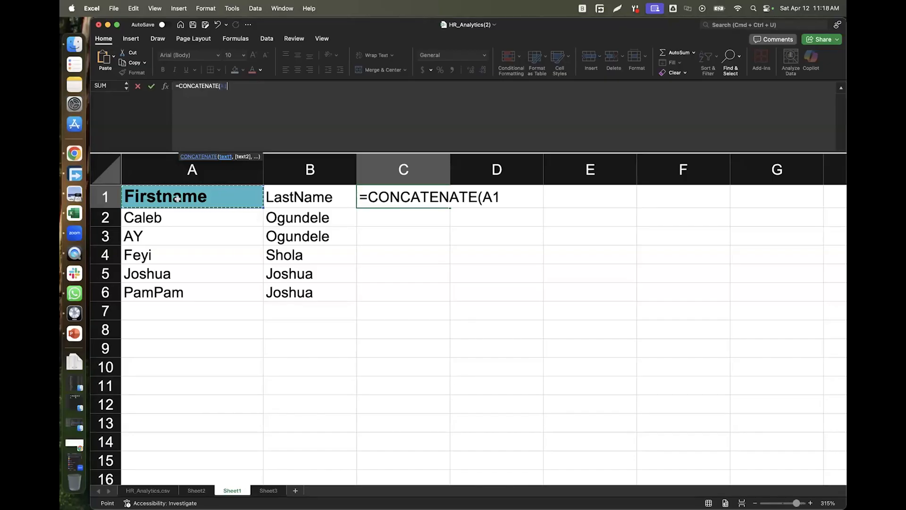
type(",")
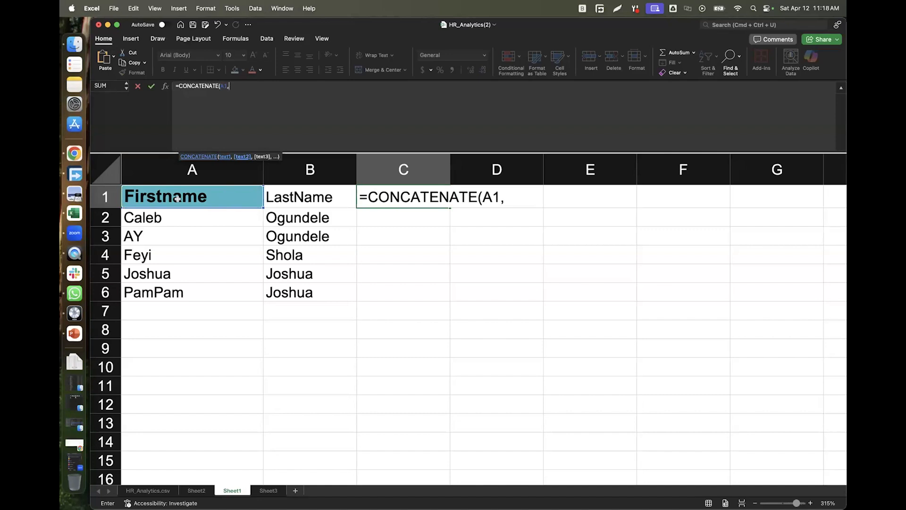
left_click(315, 191)
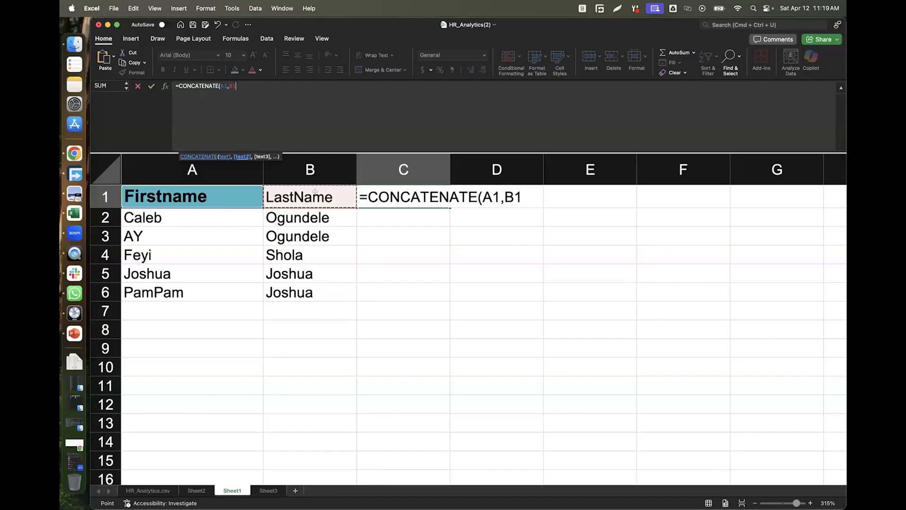
key("Tab")
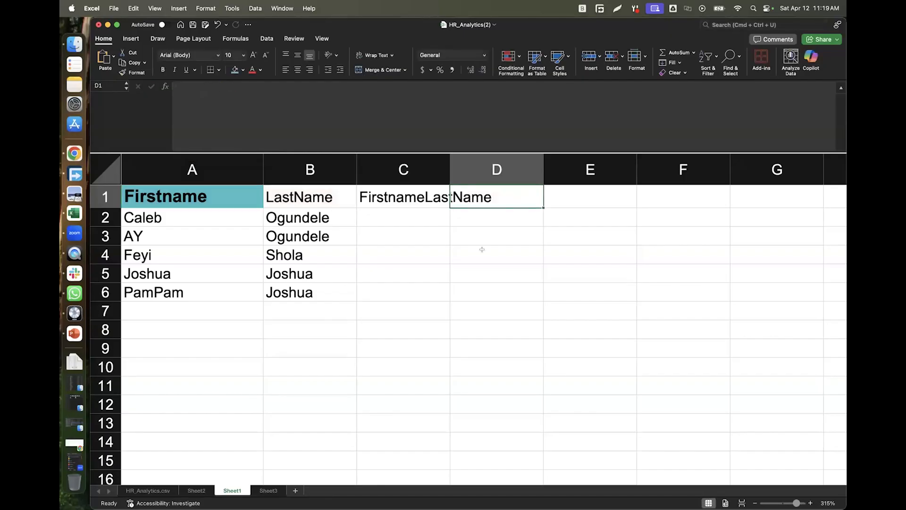
left_click(403, 197)
left_click_drag(448, 206, 449, 301)
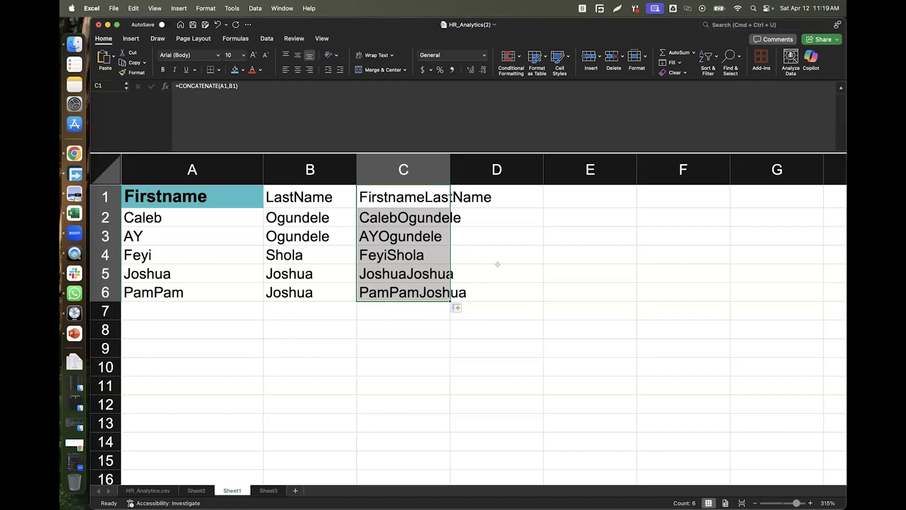
key("super+z")
key("super+z")
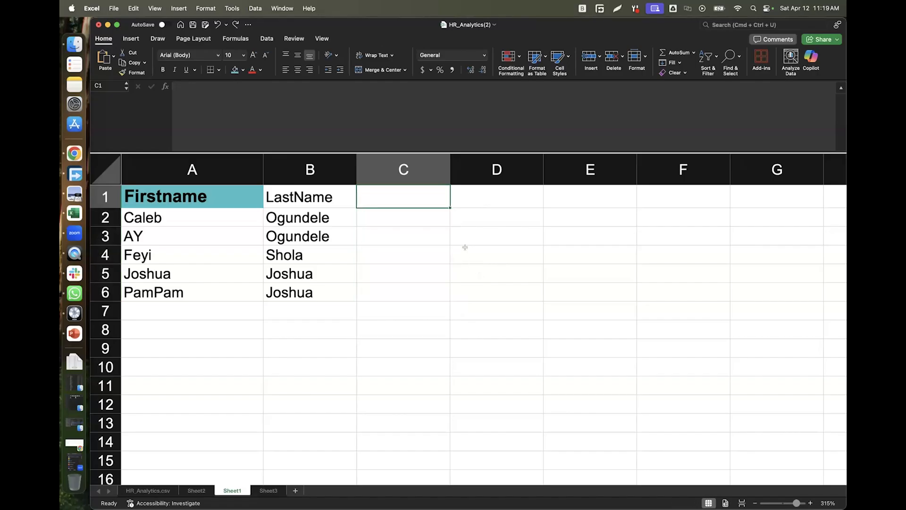
Enter =CONCATENATE(A1," ",B1) in C1 and widen column C to show 'Firstname LastName'.
left_click(252, 88)
type("=conc")
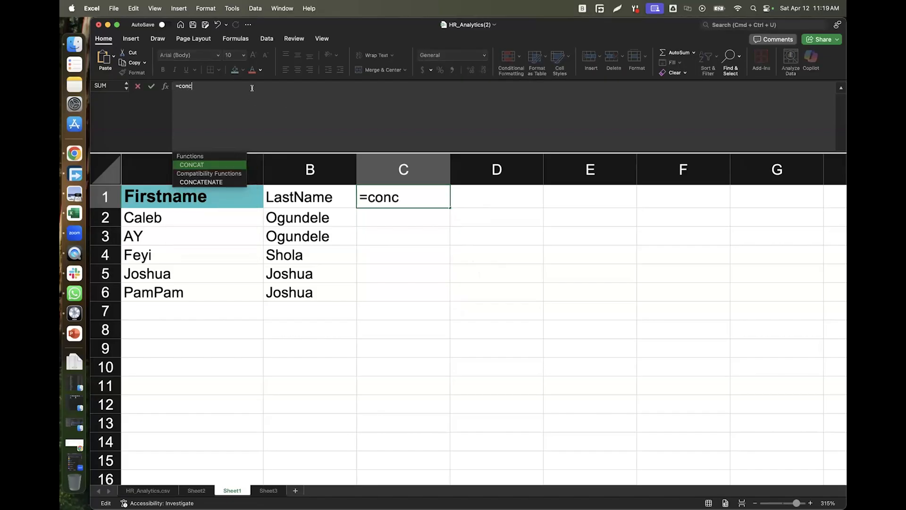
key("Down")
key("Tab")
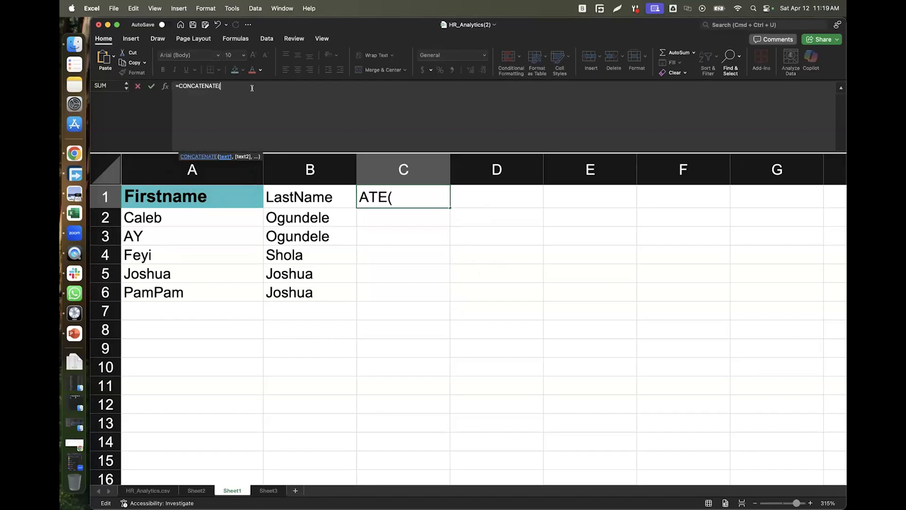
left_click(191, 192)
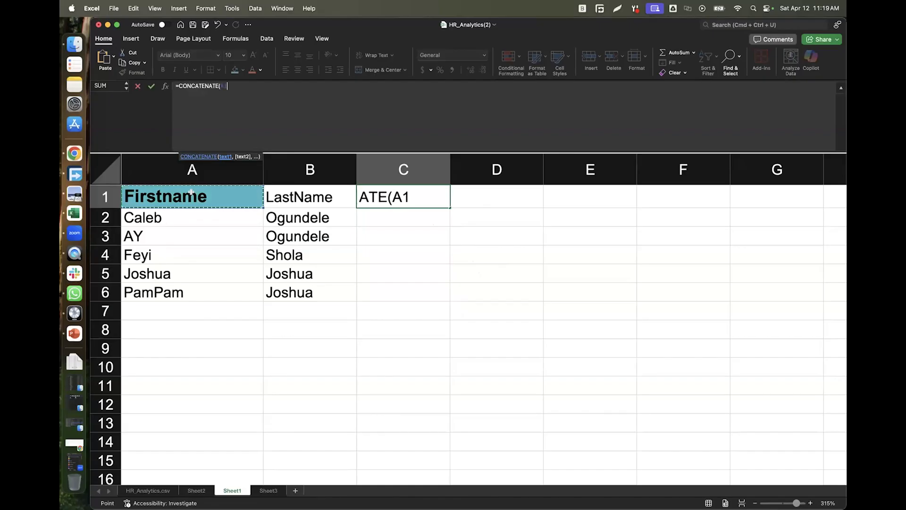
type(",")
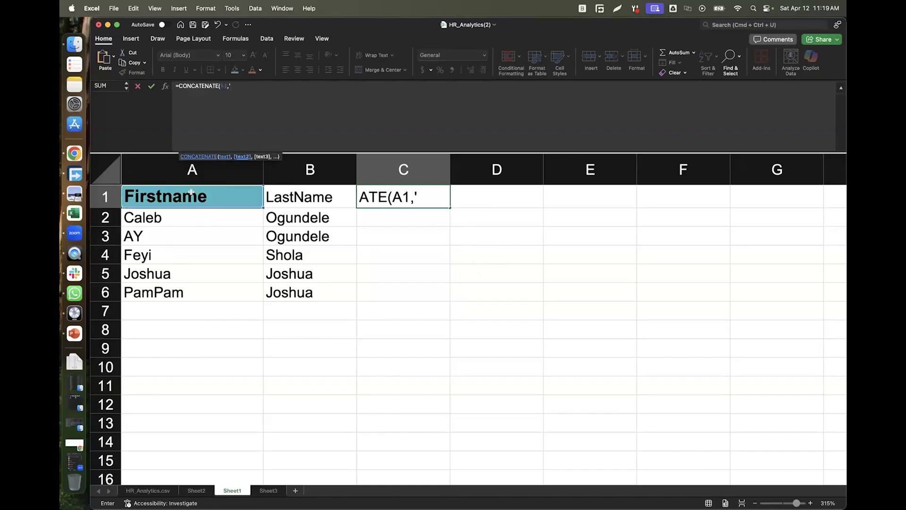
type("\" \",")
left_click(299, 197)
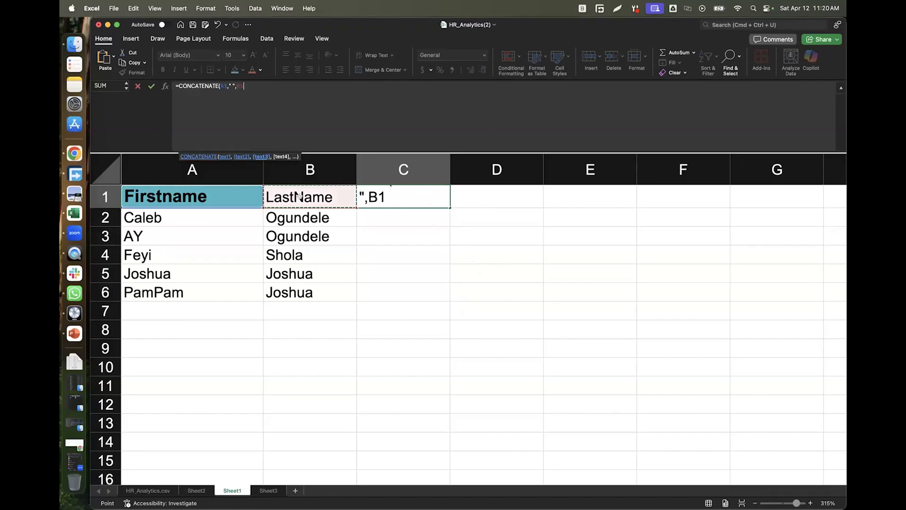
key("Tab")
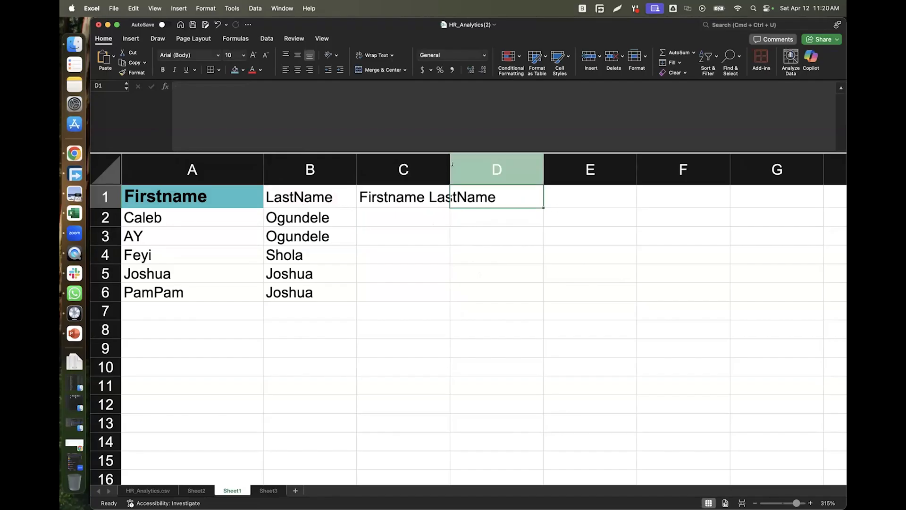
left_click_drag(446, 159, 509, 158)
left_click(425, 198)
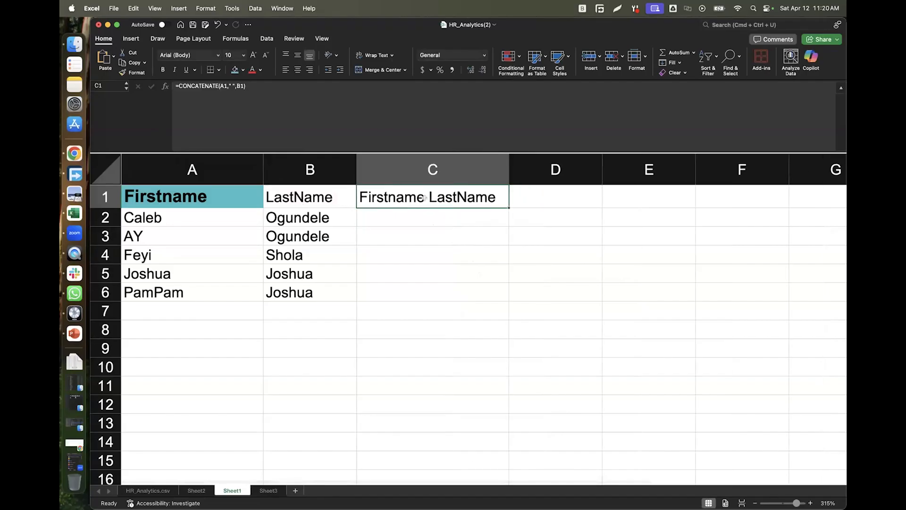
Use "---" as C1's separator and fill the formula down to C6, joining each first and last name.
left_click(231, 85)
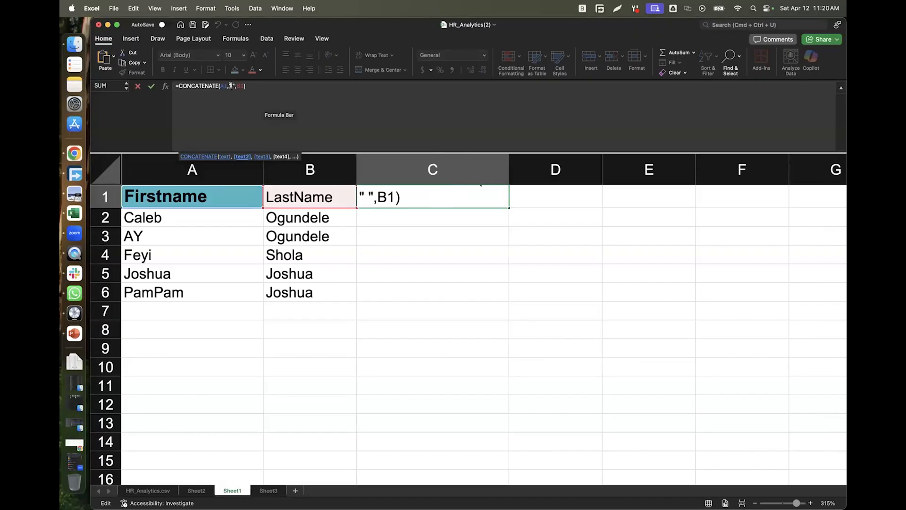
type("-")
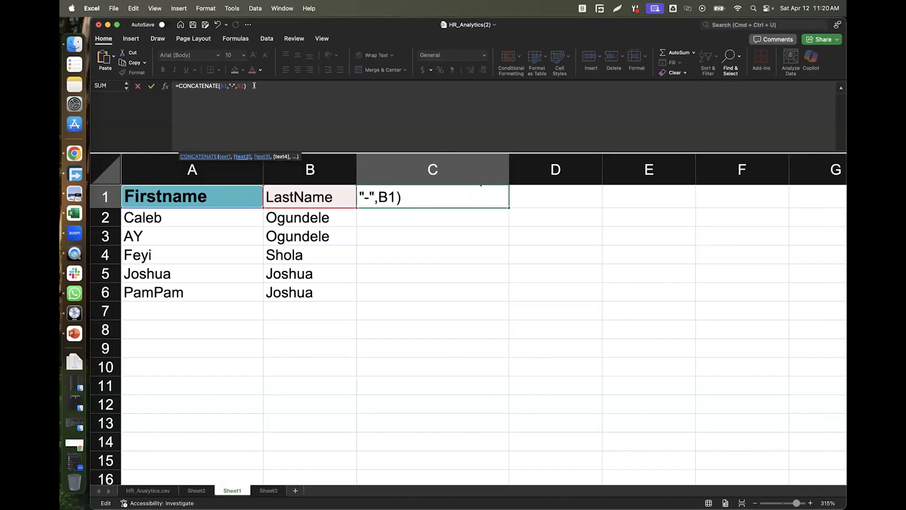
type("--")
key("Tab")
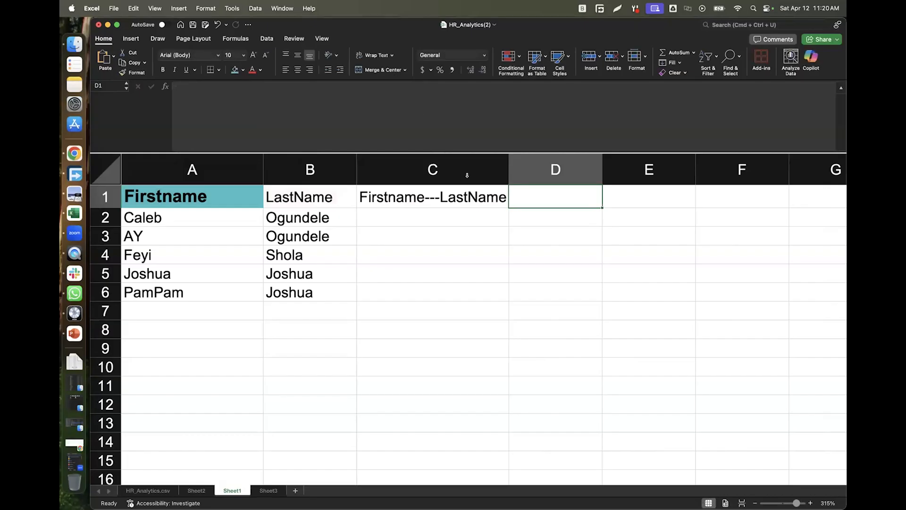
left_click(470, 195)
left_click_drag(505, 266, 516, 307)
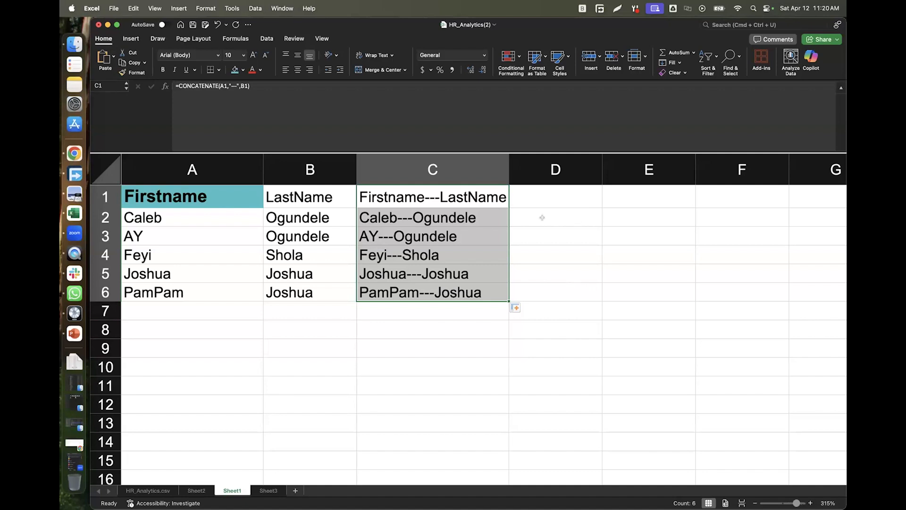
Delete column C of joined names and begin a new formula with = in C2.
right_click(465, 168)
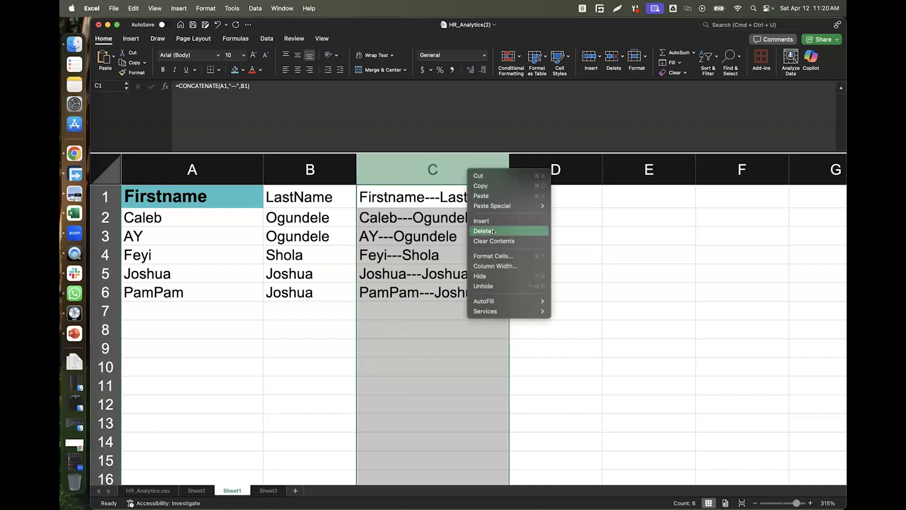
left_click(493, 229)
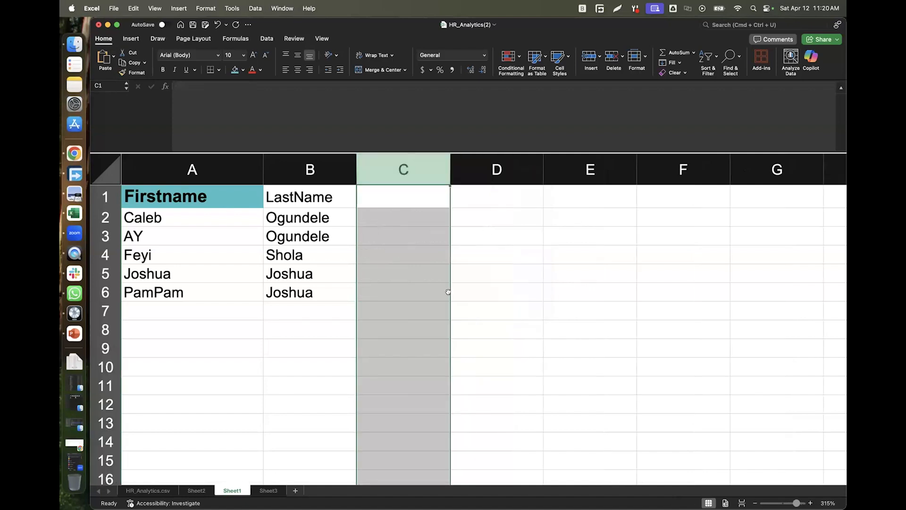
double_click(384, 218)
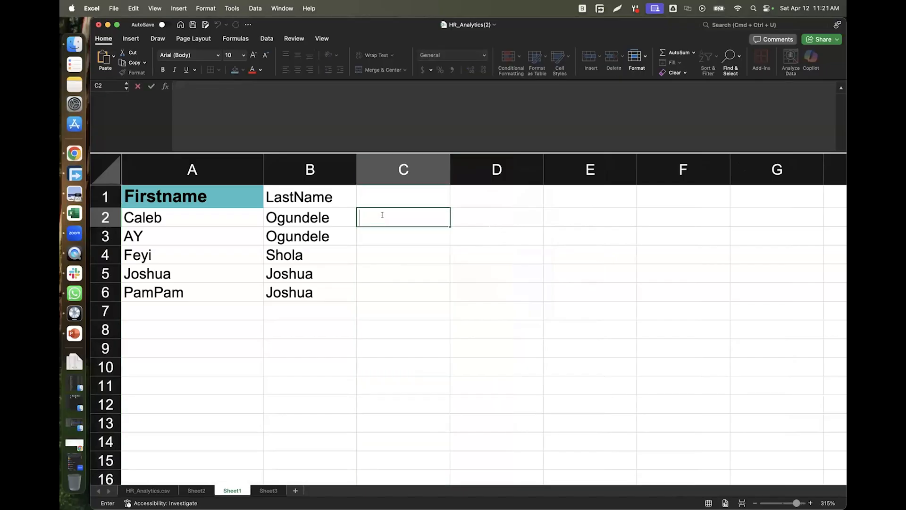
type("=")
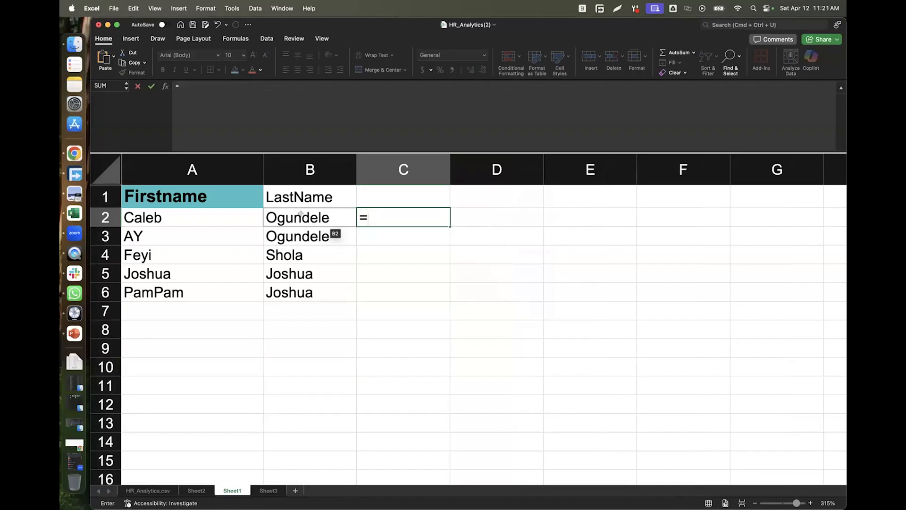
Enter =UPPER(@B:B) in C2 to show the last name in capitals.
type("c")
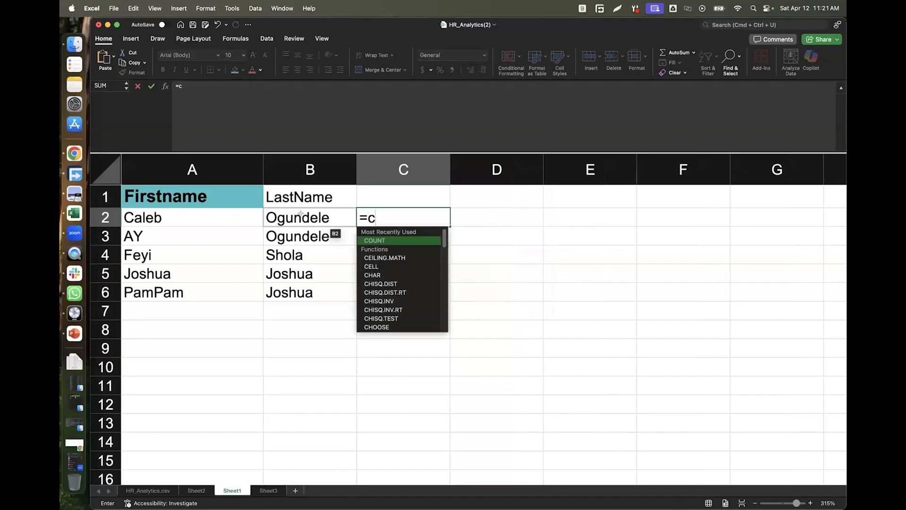
key("BackSpace")
type("up")
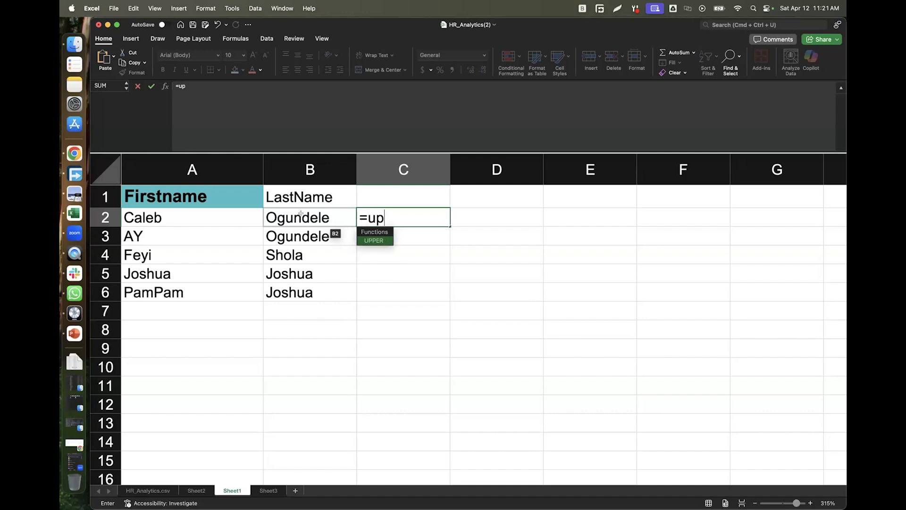
key("Tab")
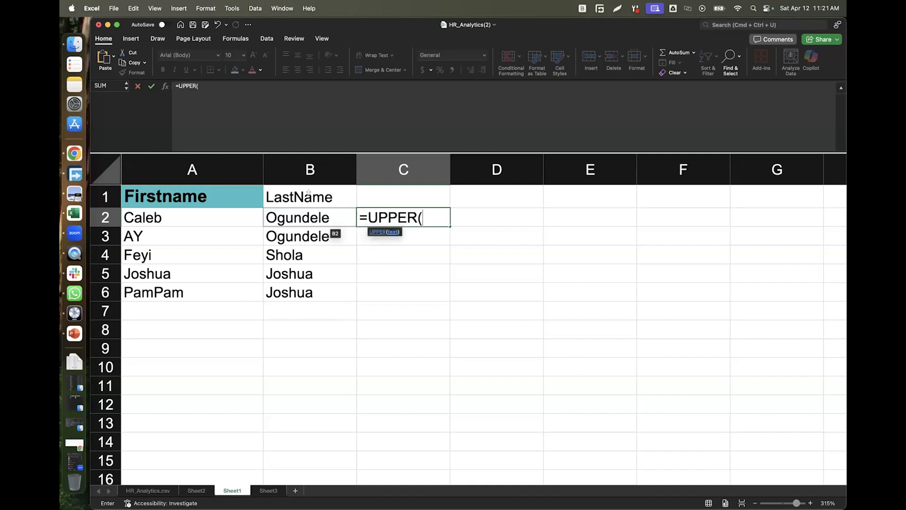
left_click(309, 169)
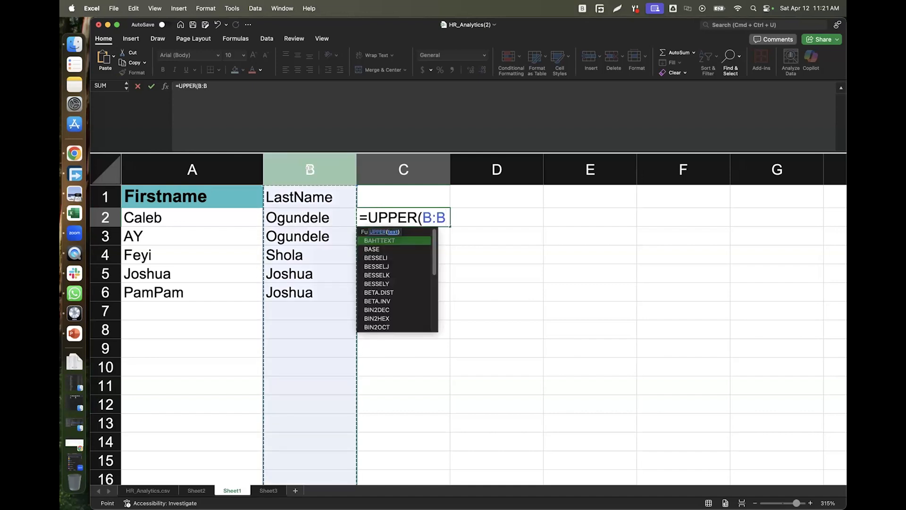
key("Tab")
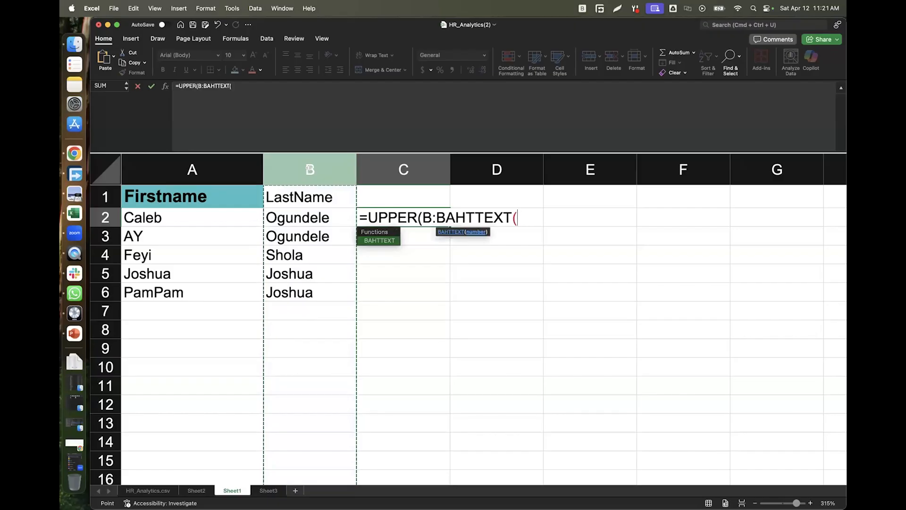
key("BackSpace")
key("BackSpace")
key("BackSpace")
key("BackSpace")
key("BackSpace")
key("BackSpace")
key("BackSpace")
key("BackSpace")
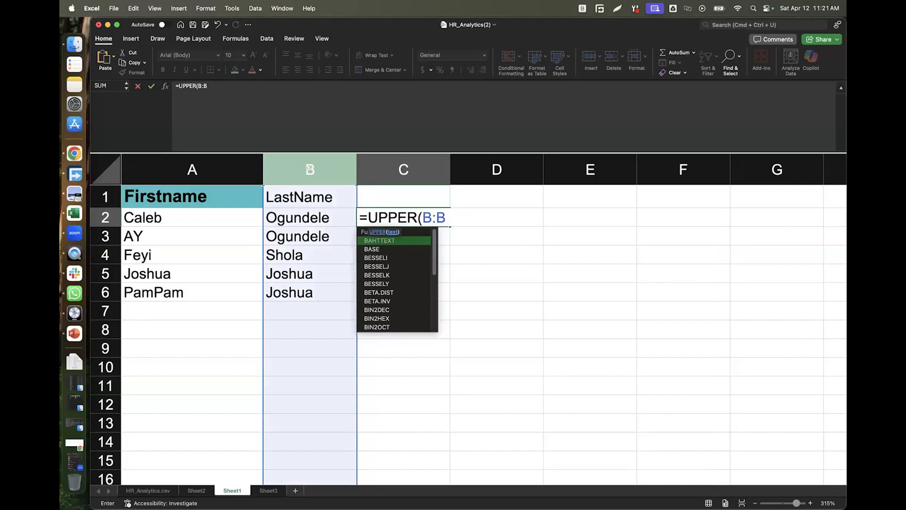
type(")")
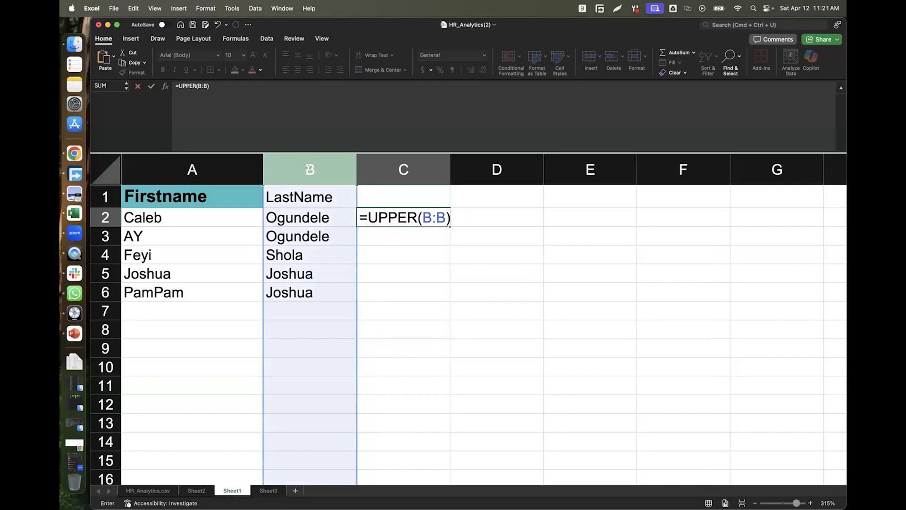
key("Return")
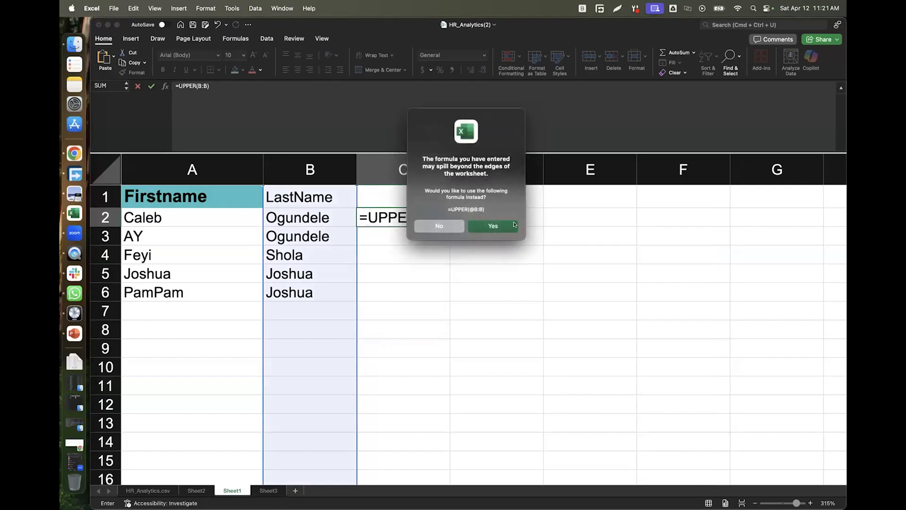
left_click(515, 225)
Fill the UPPER formula down from C2 to C6.
left_click(425, 216)
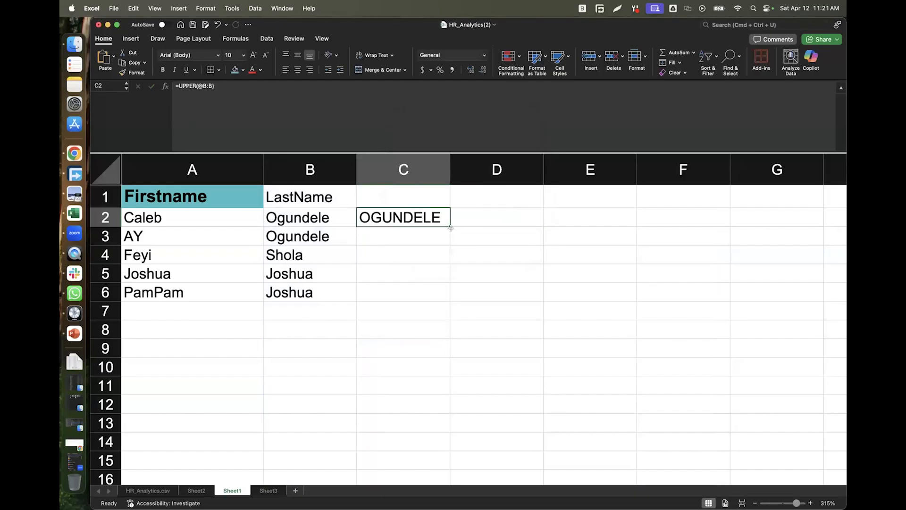
left_click_drag(449, 272, 449, 302)
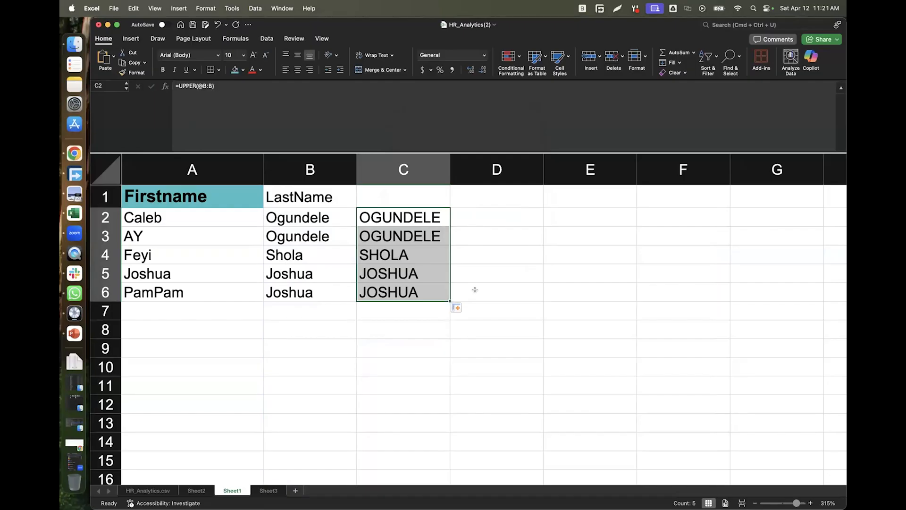
double_click(480, 215)
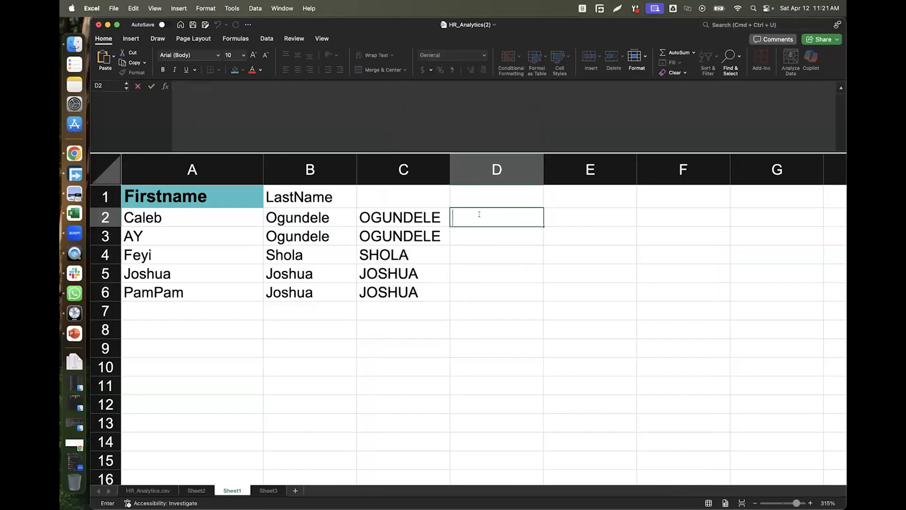
Enter =LOWER(@C:C) in D2 and fill it down to D6, giving surnames like ogundele.
type("=")
type("low")
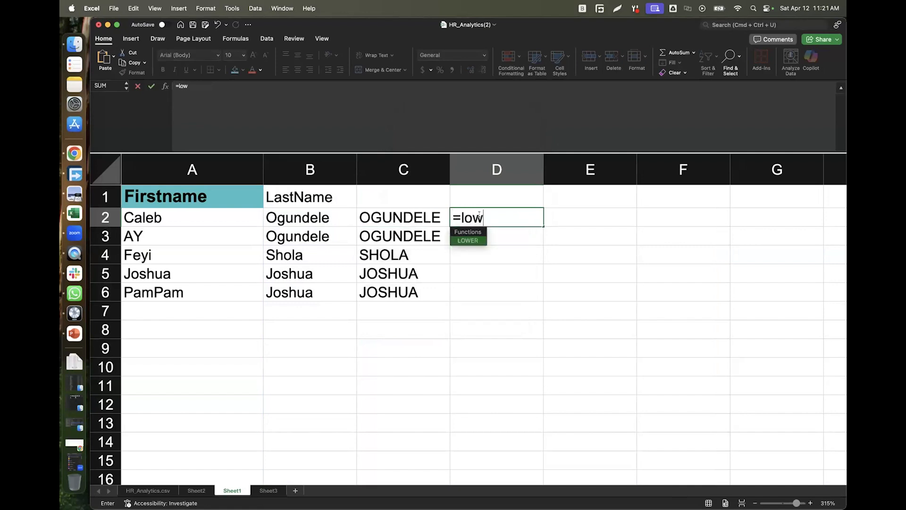
key("Tab")
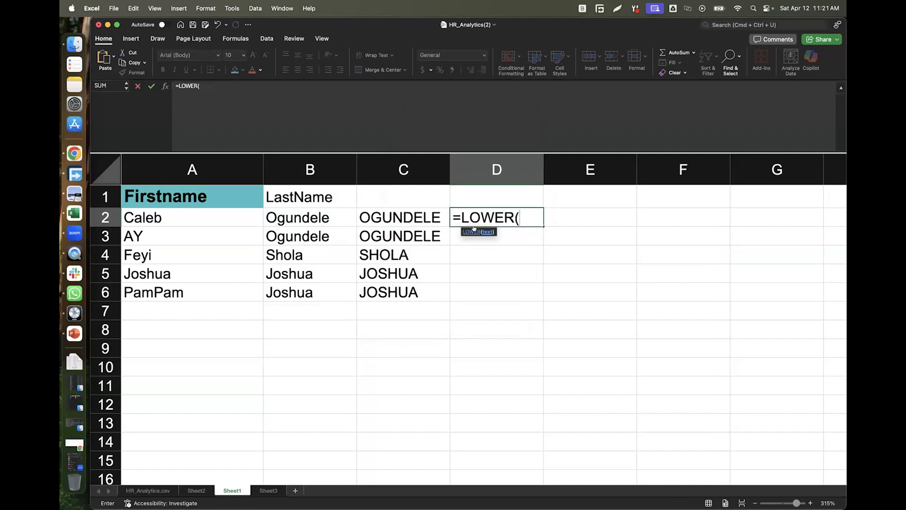
left_click(397, 161)
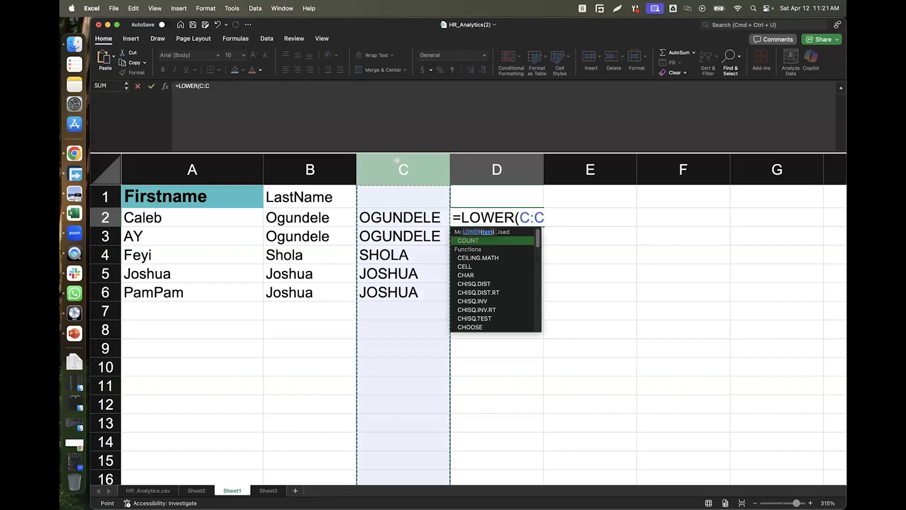
type(")")
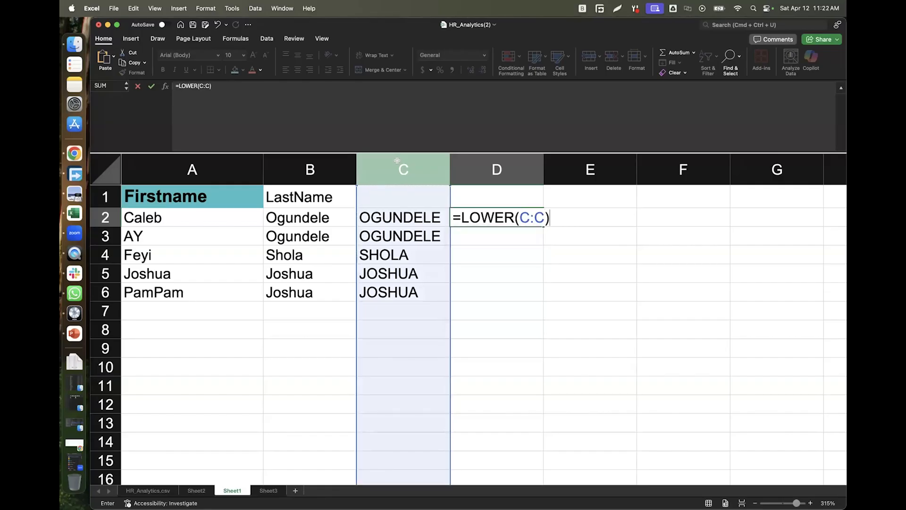
key("Return")
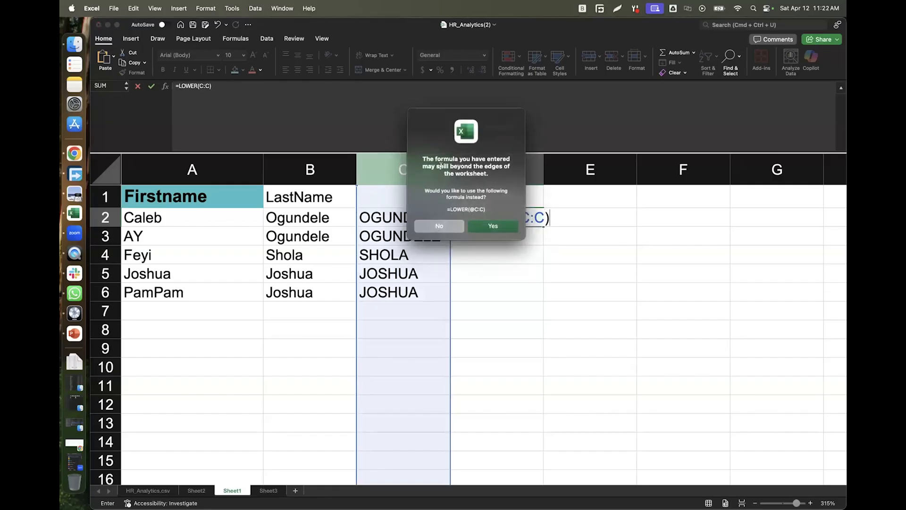
left_click(493, 226)
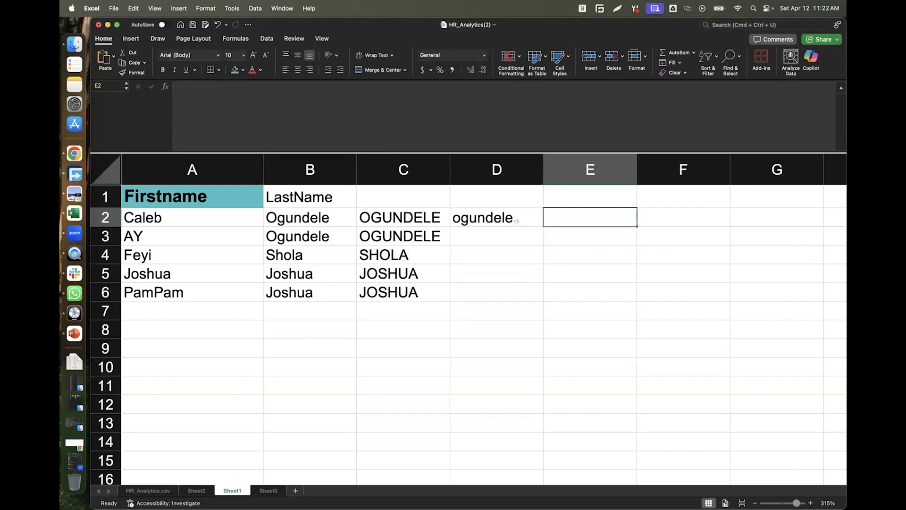
left_click(541, 225)
left_click_drag(541, 225, 526, 295)
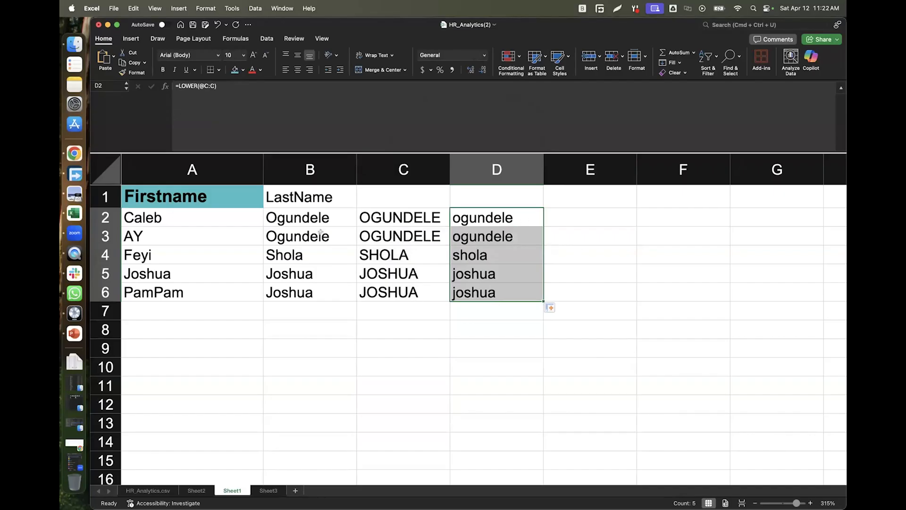
left_click(298, 212)
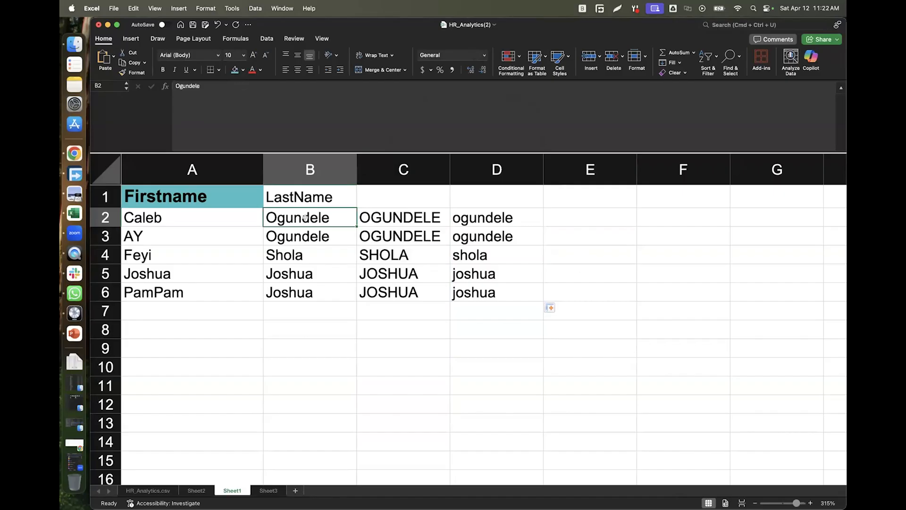
Enter =PROPER(@D:D) in E2 and fill it down to E6, giving surnames like Ogundele.
left_click(564, 217)
double_click(564, 216)
type("=pro")
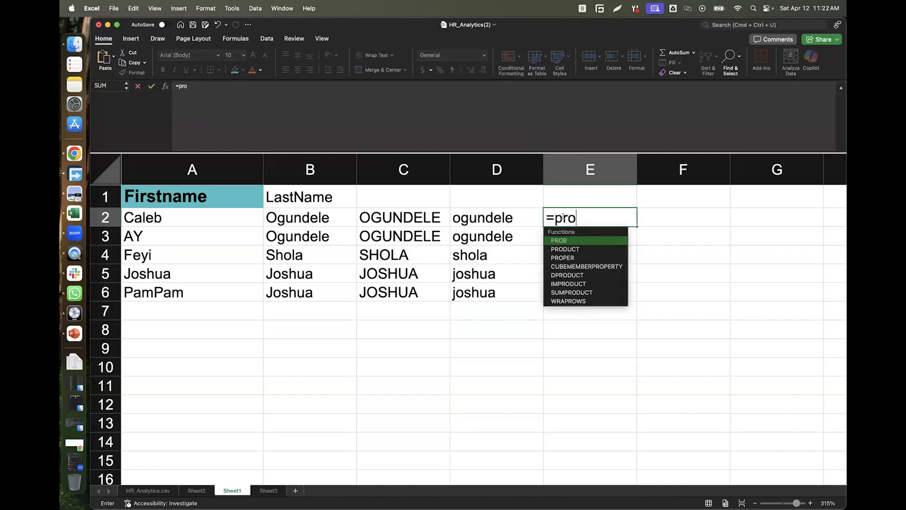
type("pe")
key("Tab")
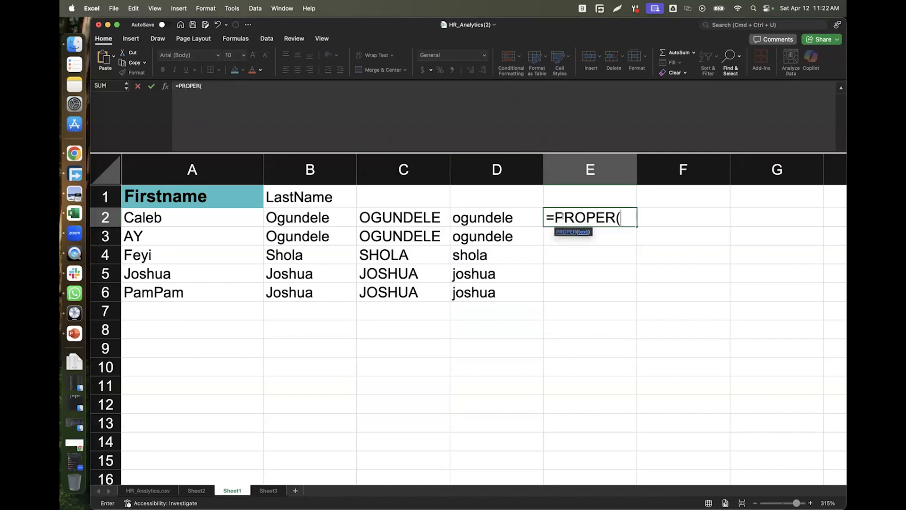
left_click(487, 167)
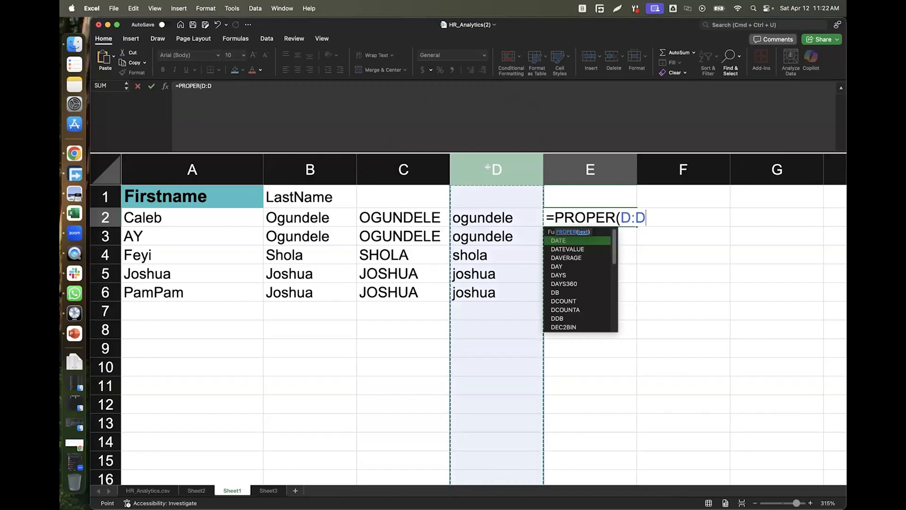
type(")")
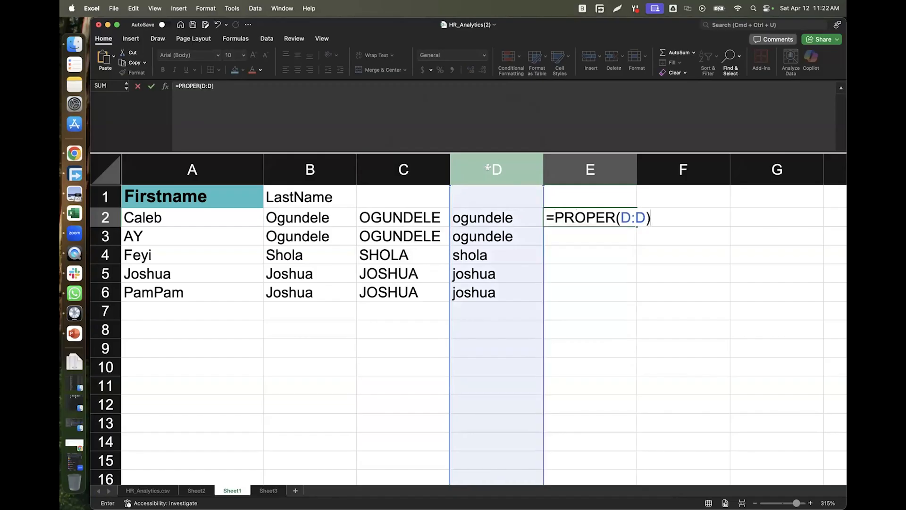
key("Tab")
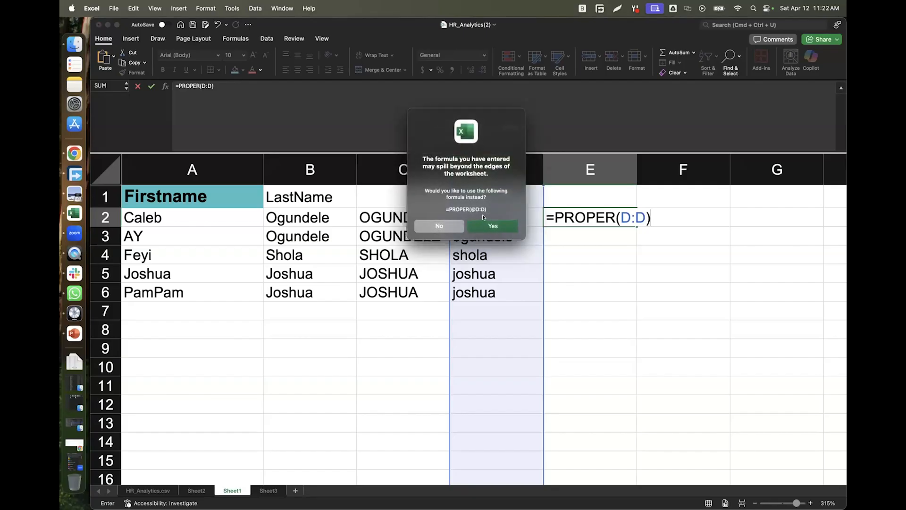
left_click(488, 225)
left_click(614, 222)
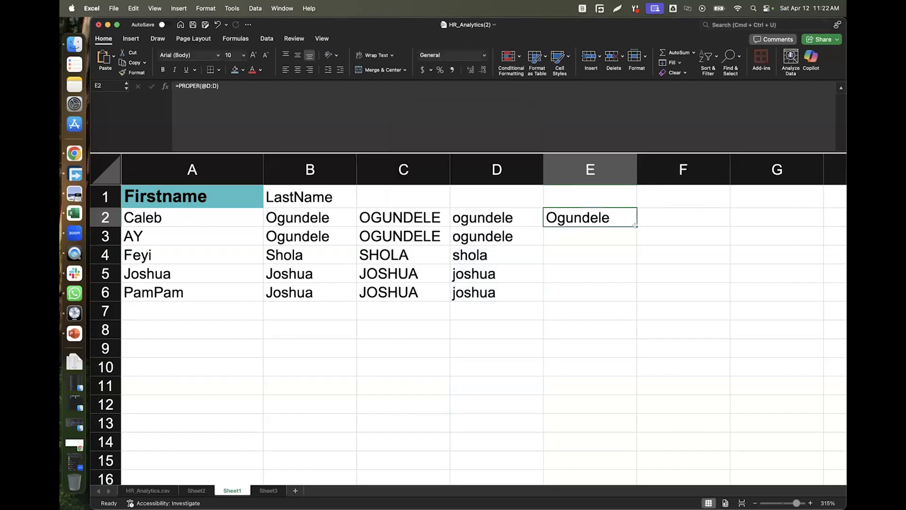
left_click_drag(636, 226, 629, 298)
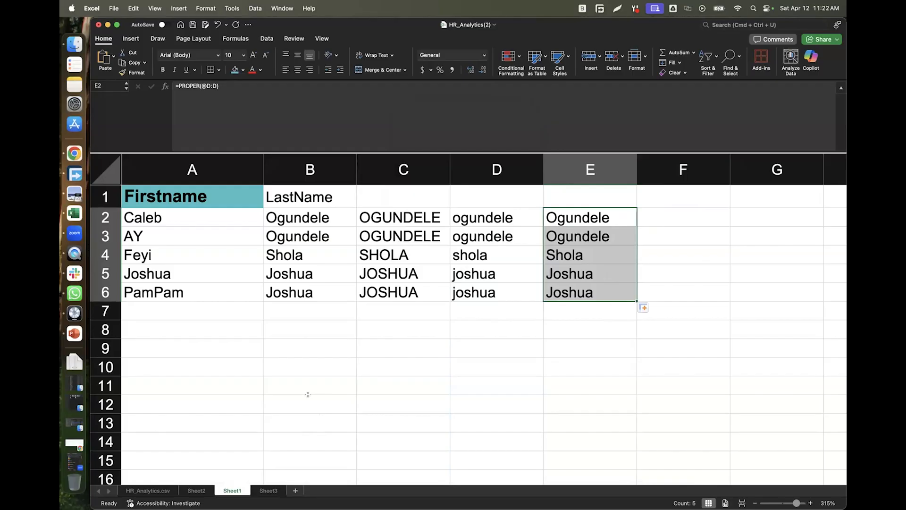
Delete Sheet1 and the blank sheet, then add two new empty sheets.
right_click(229, 490)
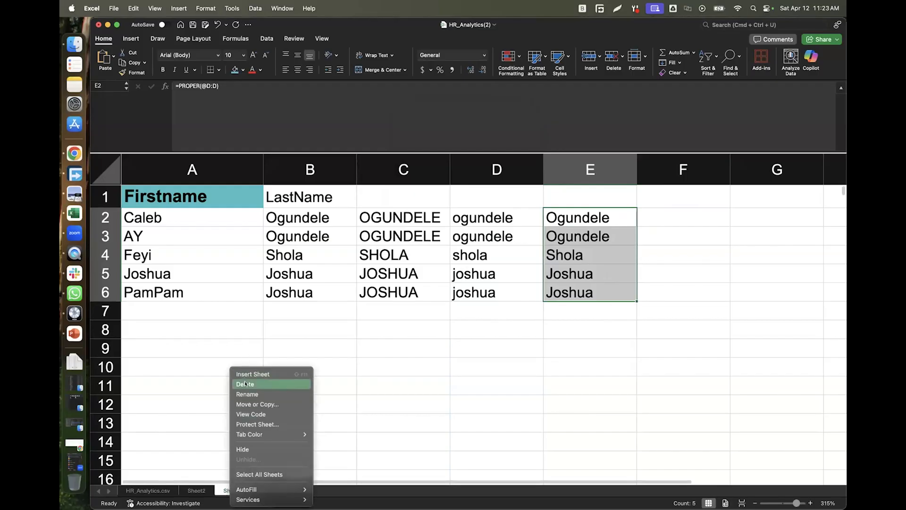
left_click(245, 384)
left_click(492, 200)
right_click(227, 489)
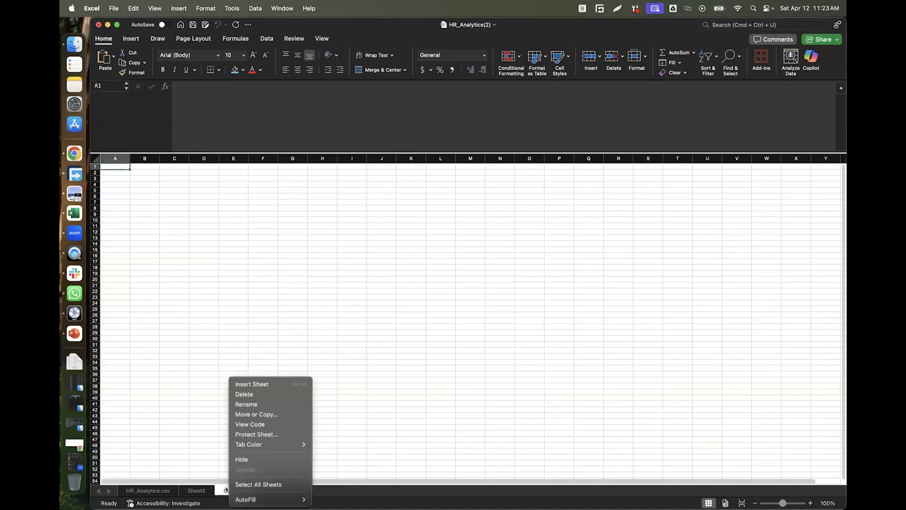
left_click(255, 394)
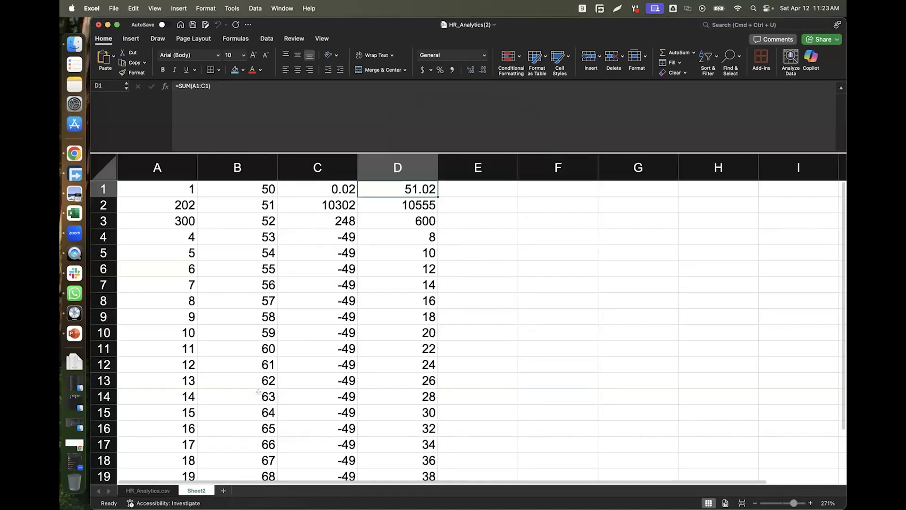
right_click(197, 490)
key("Escape")
left_click(224, 490)
left_click(259, 490)
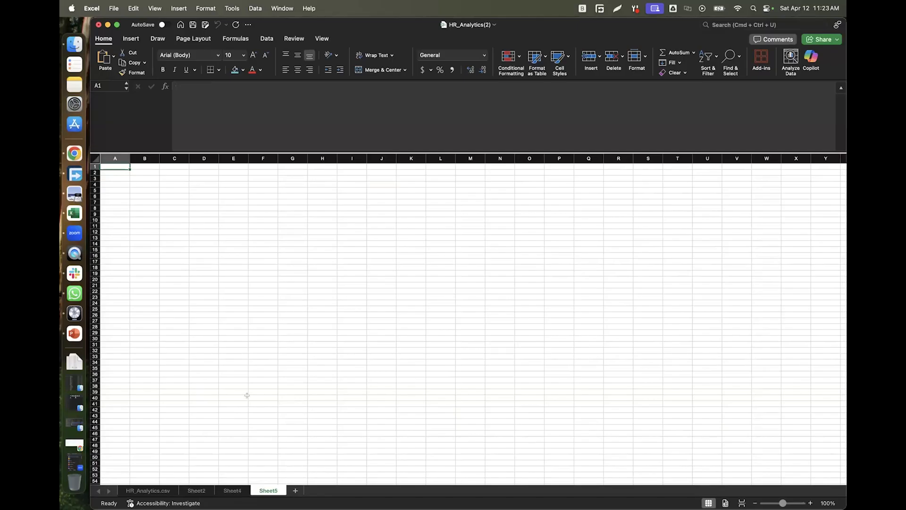
Delete Sheet5, Sheet4 and Sheet2, leaving only HR_Analytics.csv.
right_click(266, 488)
left_click(284, 392)
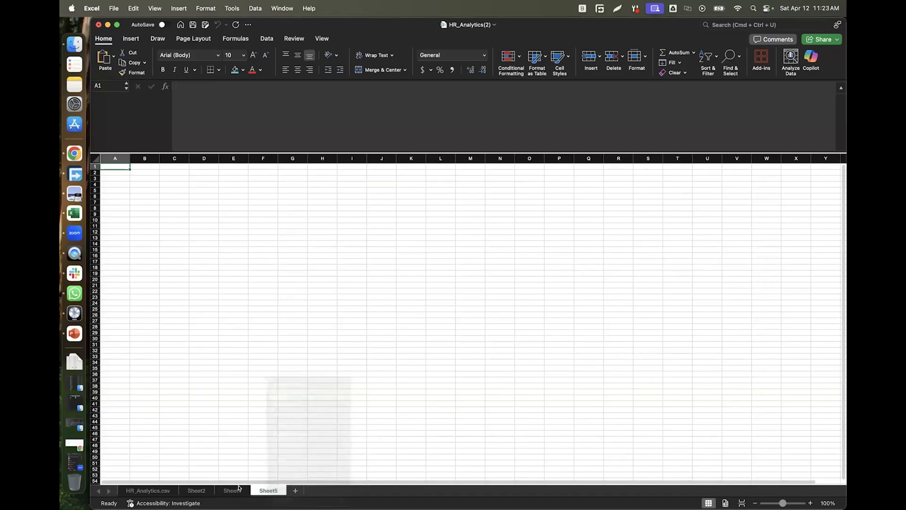
right_click(237, 489)
left_click(257, 393)
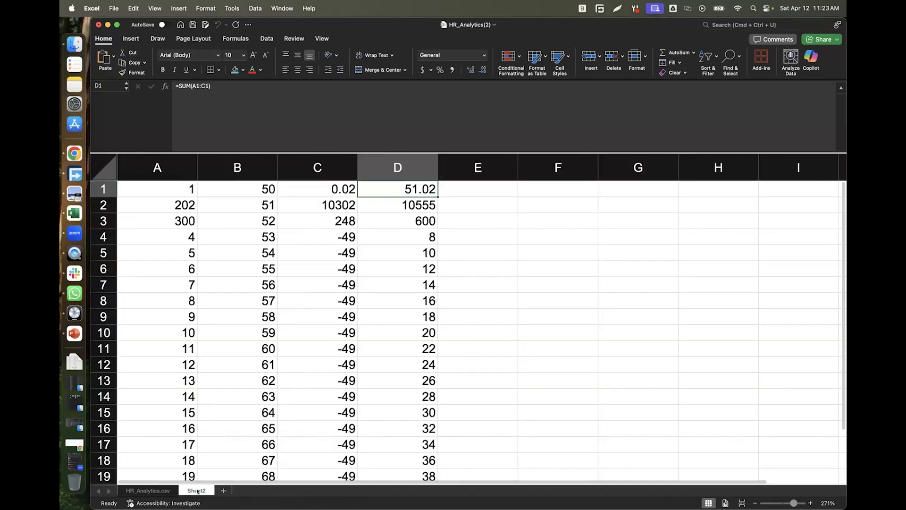
right_click(197, 491)
left_click(233, 383)
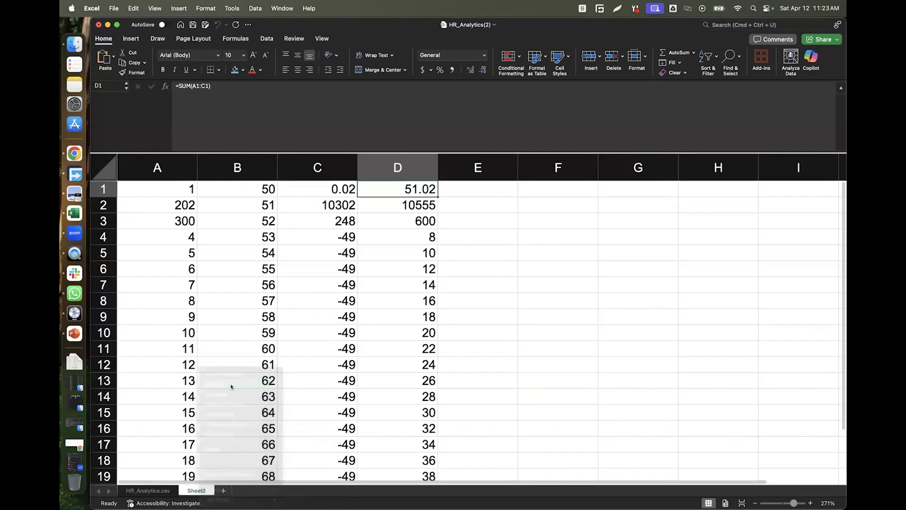
left_click(494, 201)
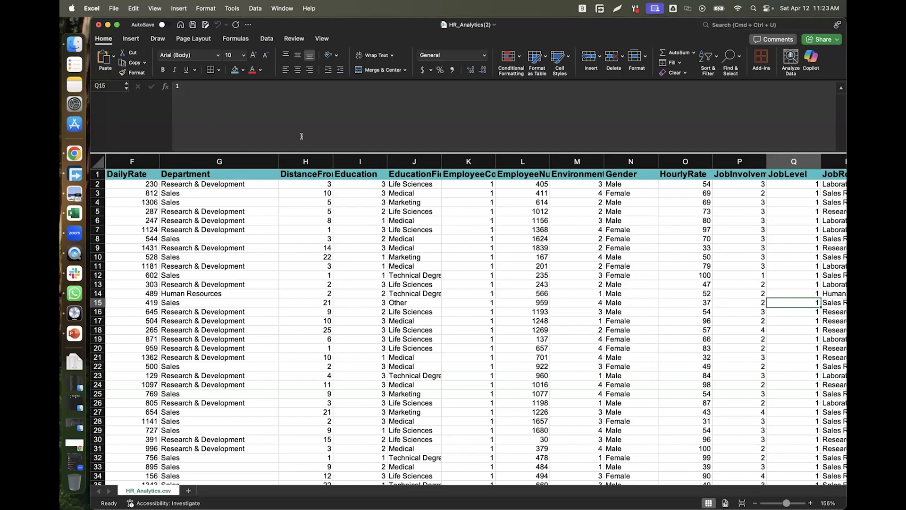
Enlarge the grid area and clear the stray names from column AM.
left_click_drag(293, 128, 297, 96)
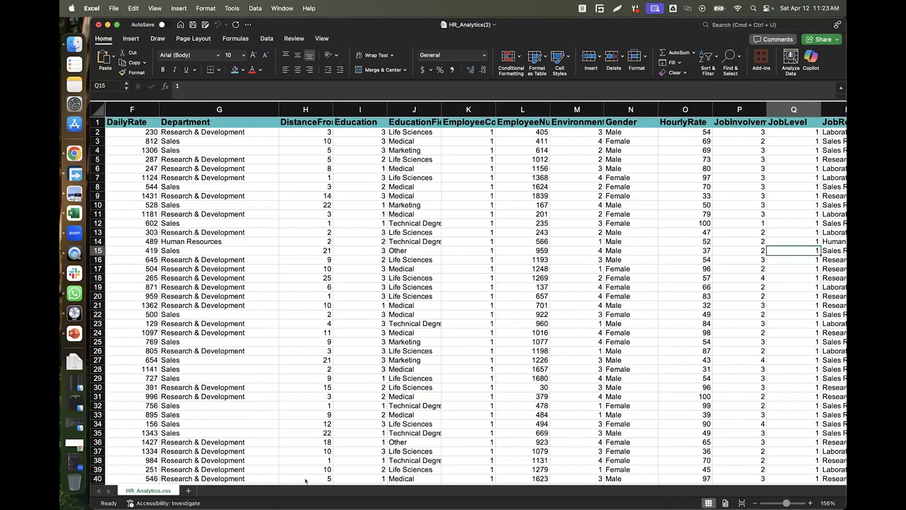
left_click_drag(325, 482, 750, 490)
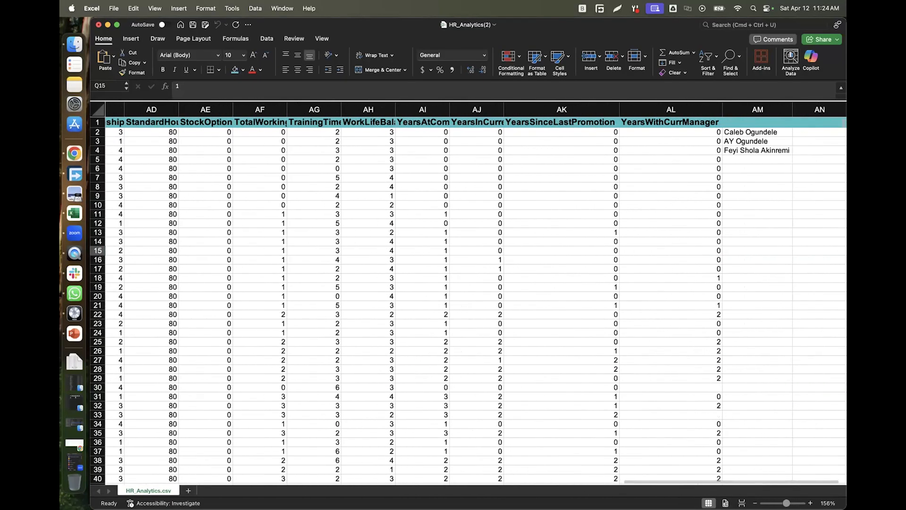
left_click(755, 109)
right_click(756, 109)
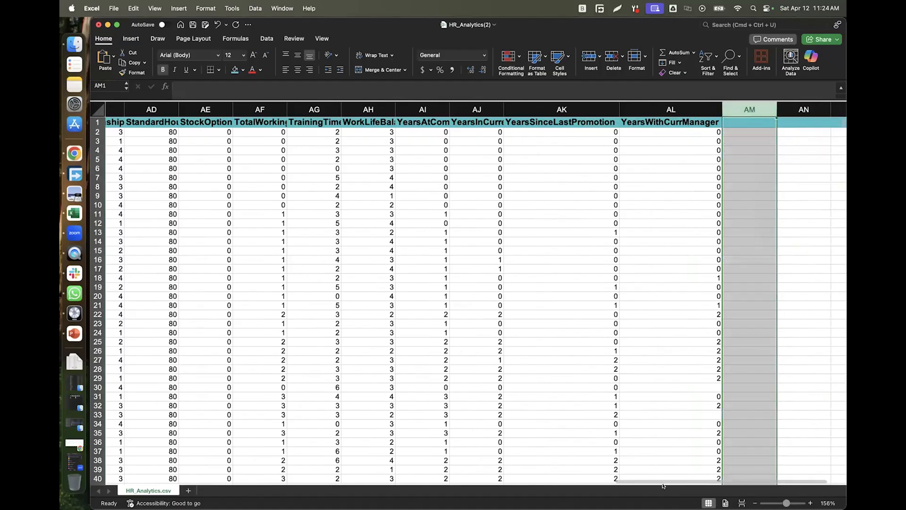
left_click(419, 481)
scroll(419, 482, "left", 10)
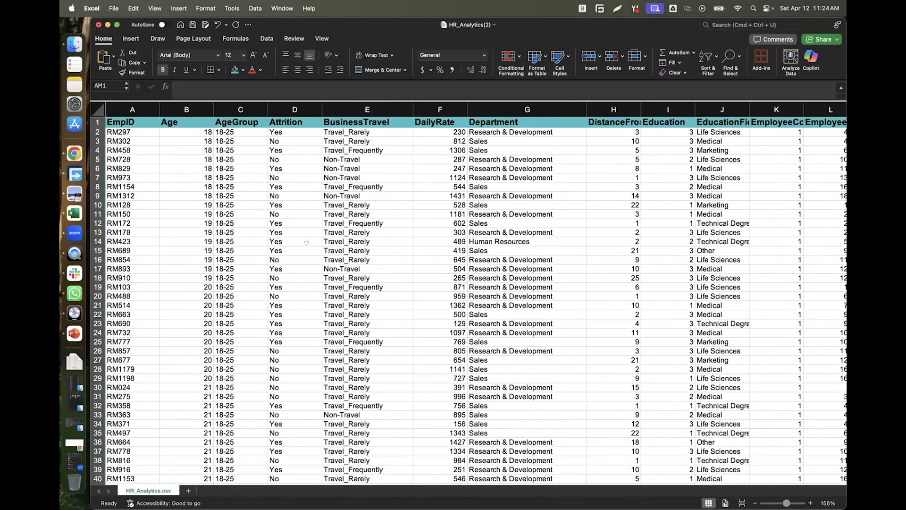
AutoFit column H so the full DistanceFromHome header is visible.
left_click(65, 232)
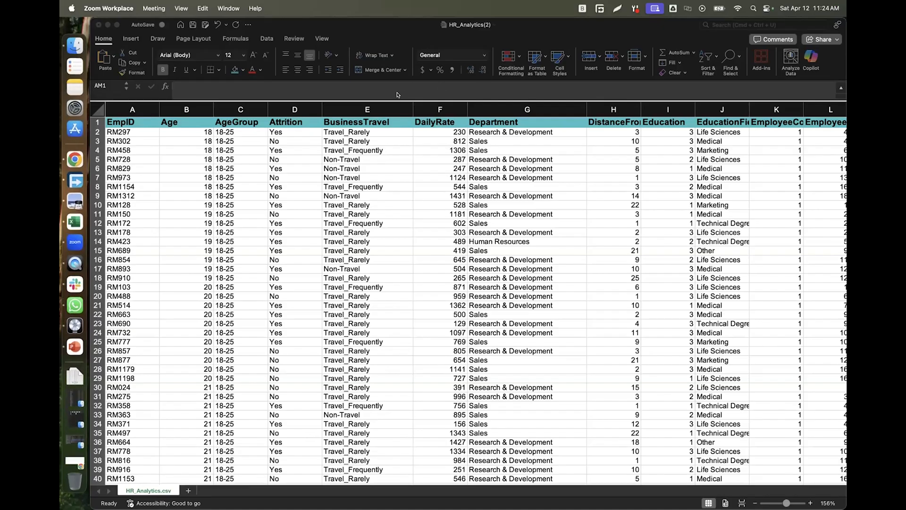
left_click(181, 146)
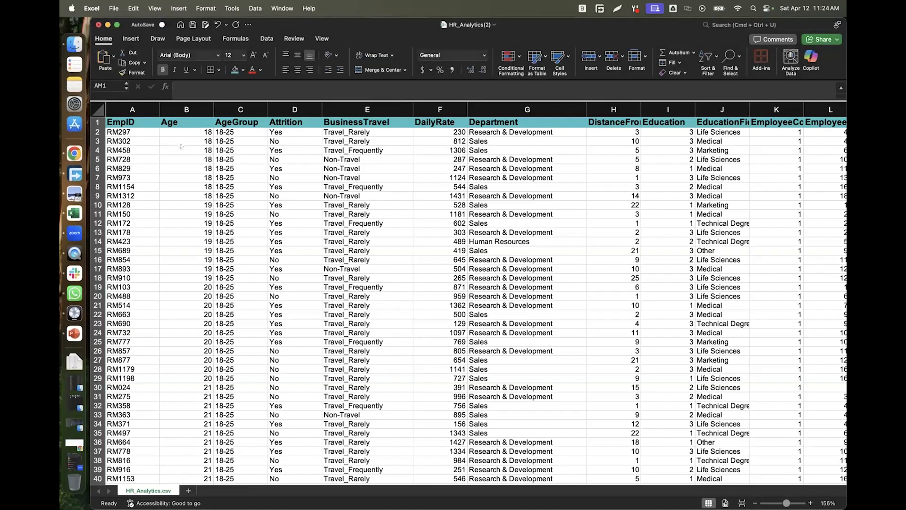
left_click(181, 147)
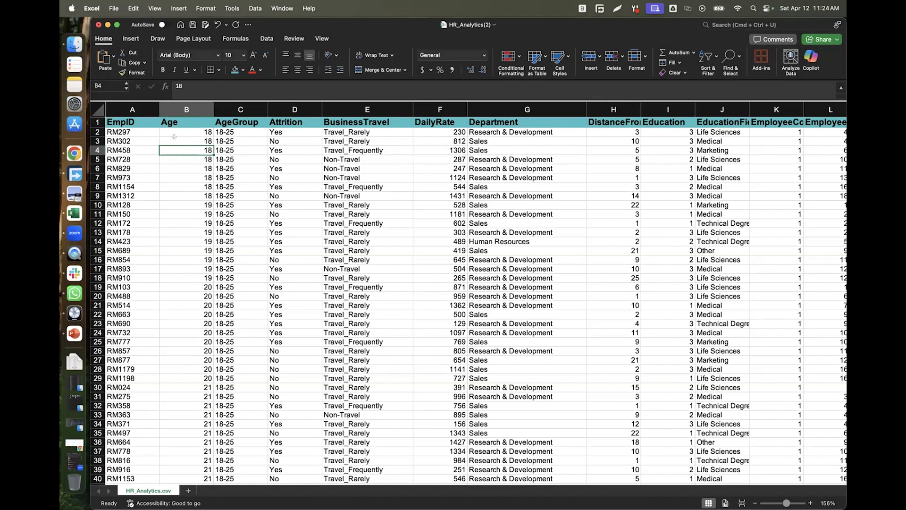
left_click(97, 120)
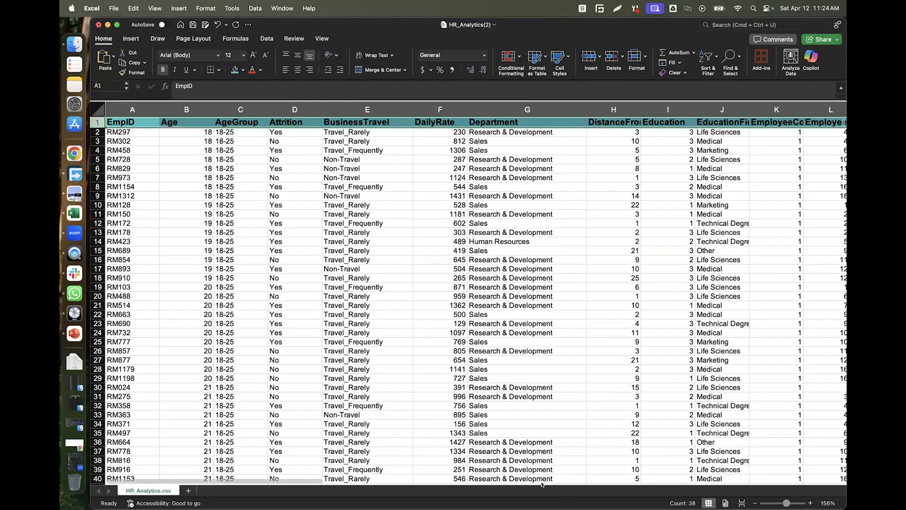
scroll(373, 484, "right", 5)
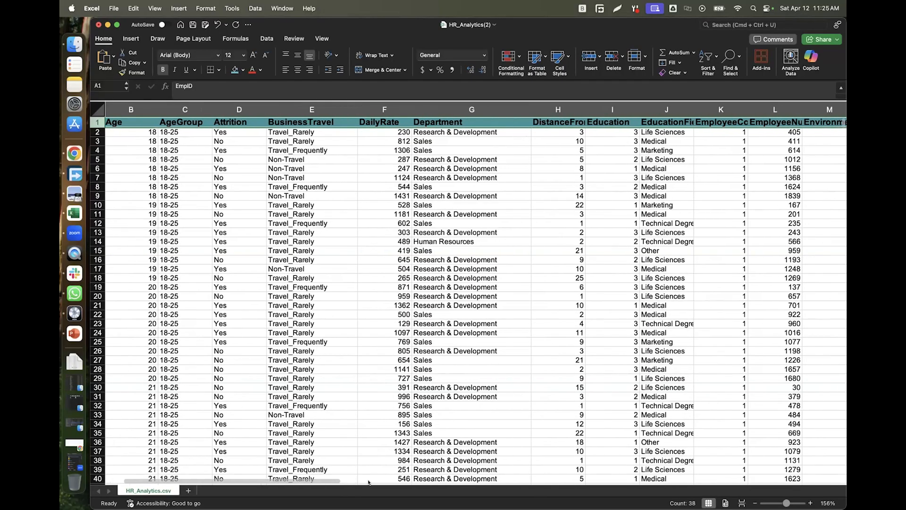
scroll(395, 482, "right", 3)
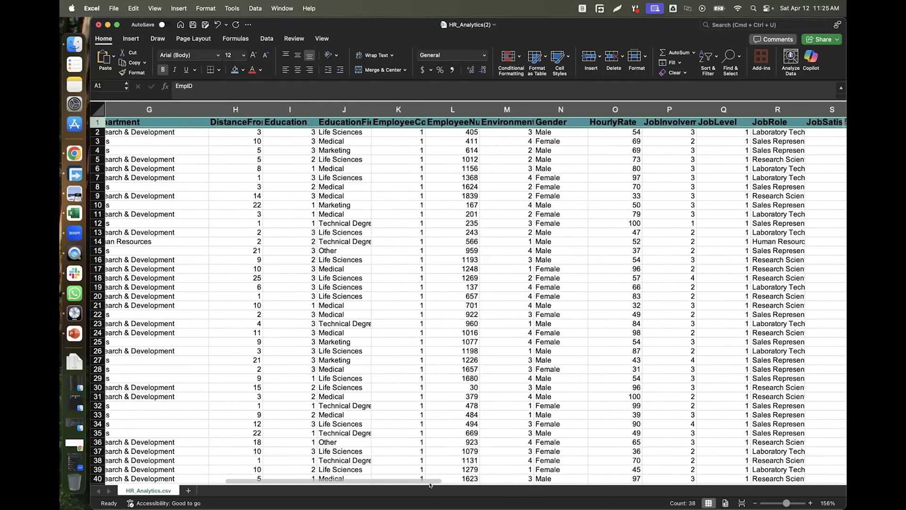
double_click(260, 105)
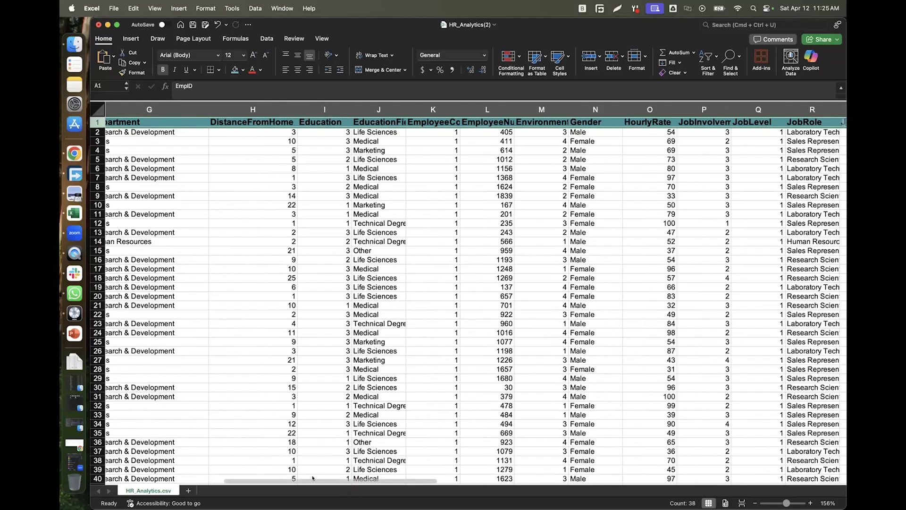
scroll(205, 462, "left", 10)
left_click(97, 109)
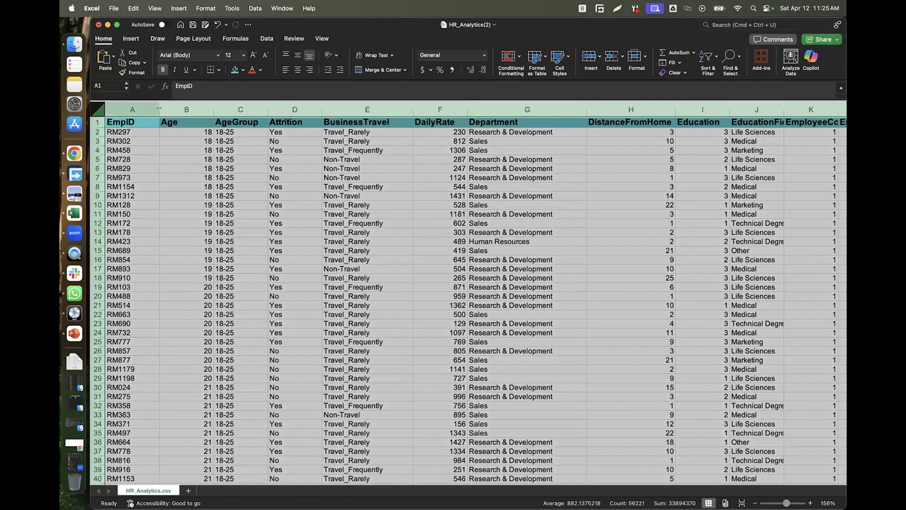
AutoFit every column of the selected sheet and scroll across to check the headers.
left_click_drag(157, 107, 158, 107)
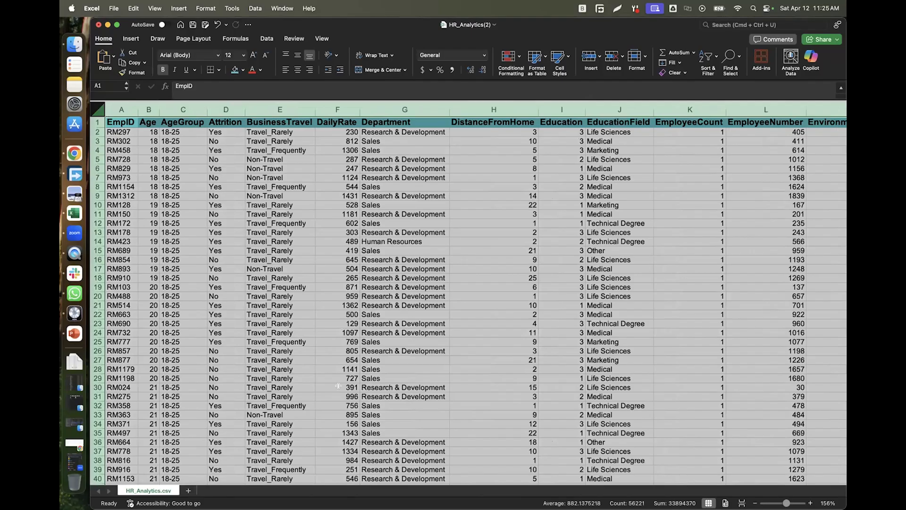
left_click(98, 122)
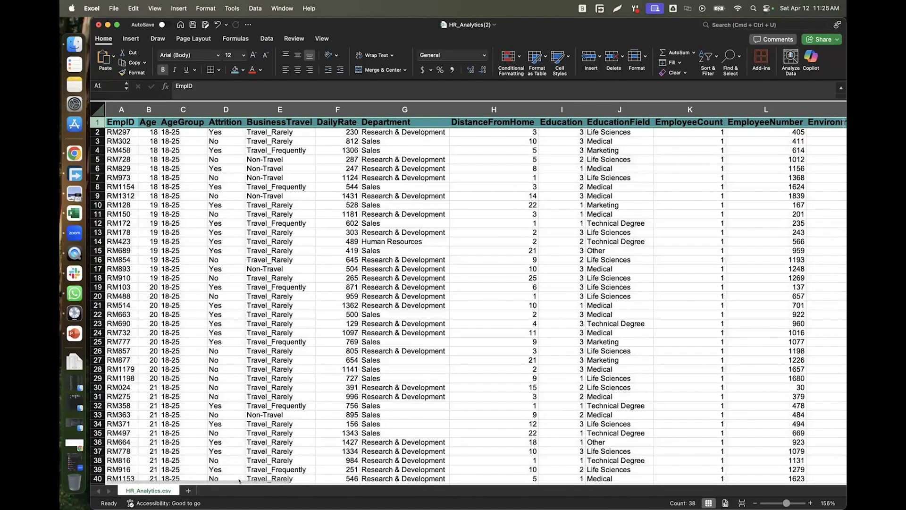
scroll(420, 482, "right", 10)
scroll(455, 488, "right", 10)
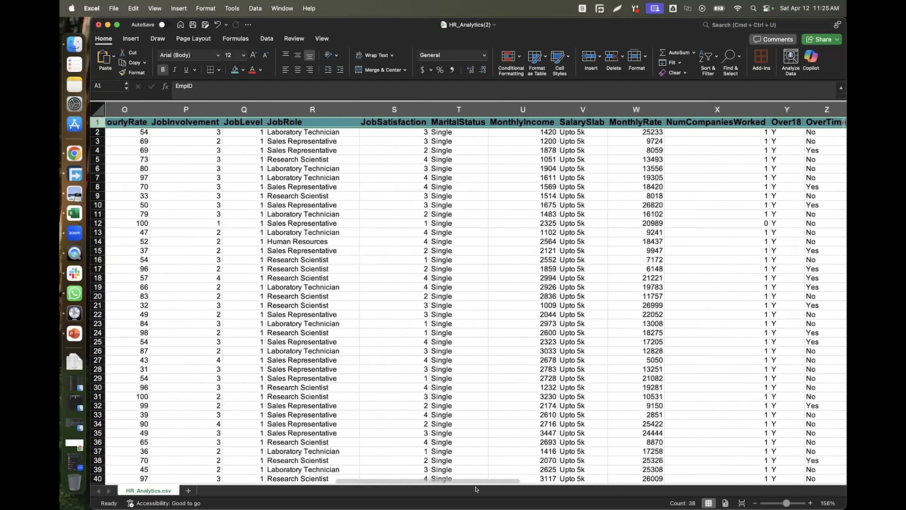
scroll(632, 496, "right", 5)
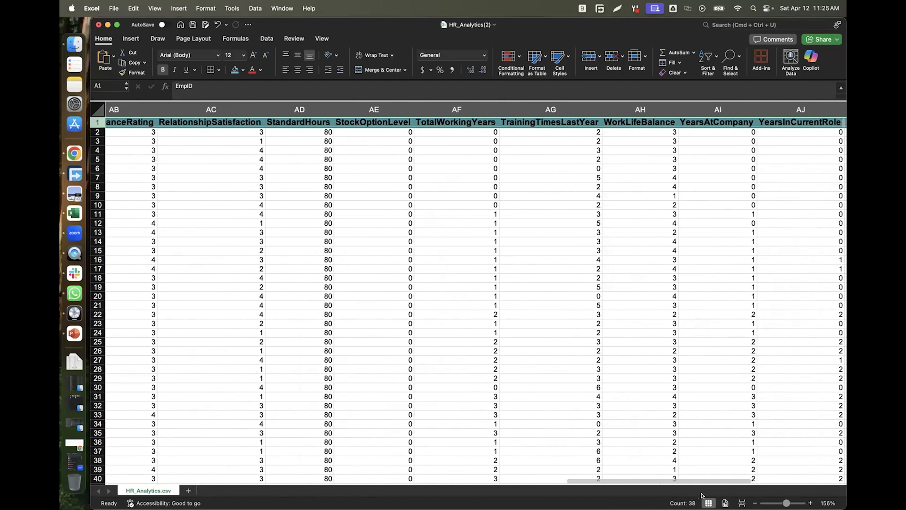
left_click_drag(699, 480, 152, 464)
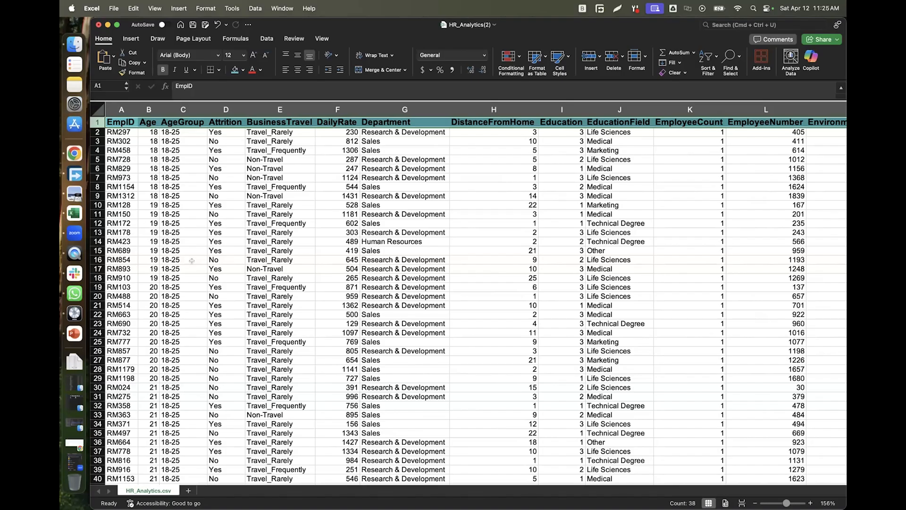
Reselect the entire worksheet as the source for a new PivotTable.
left_click(97, 108)
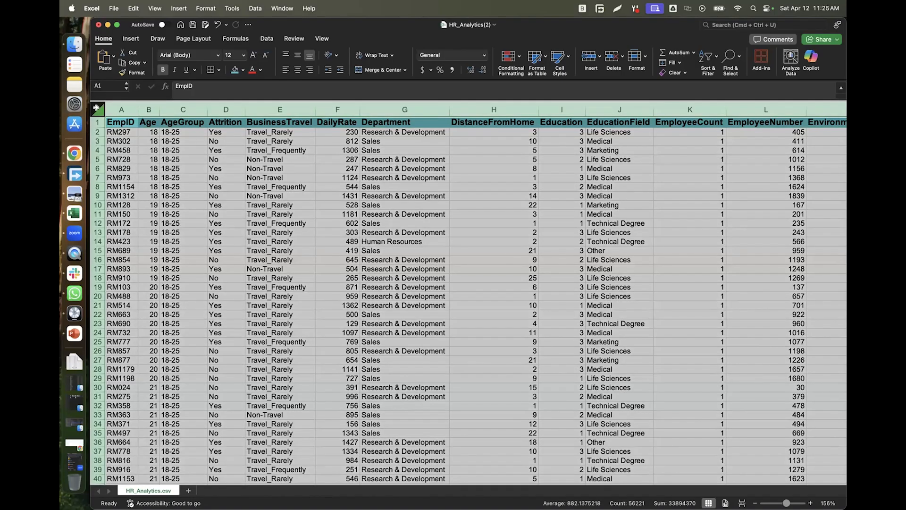
left_click(195, 213)
left_click(95, 108)
key("Right")
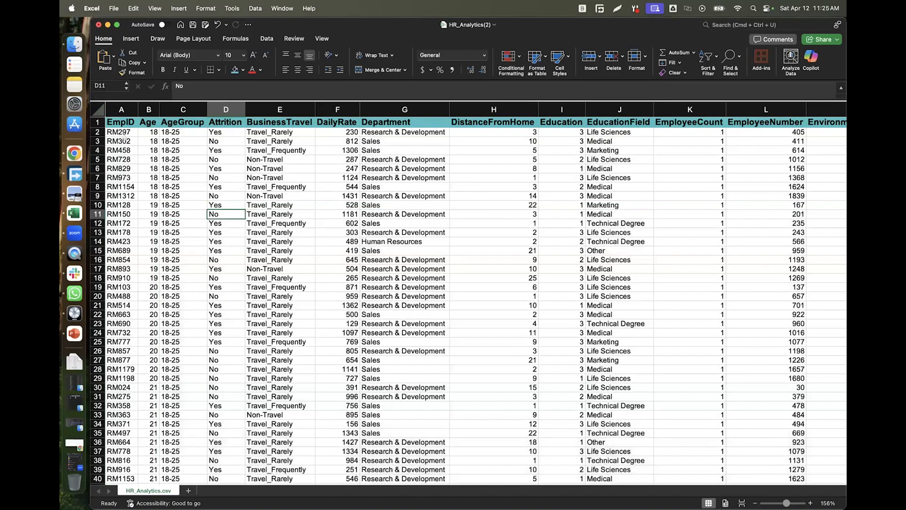
left_click(97, 105)
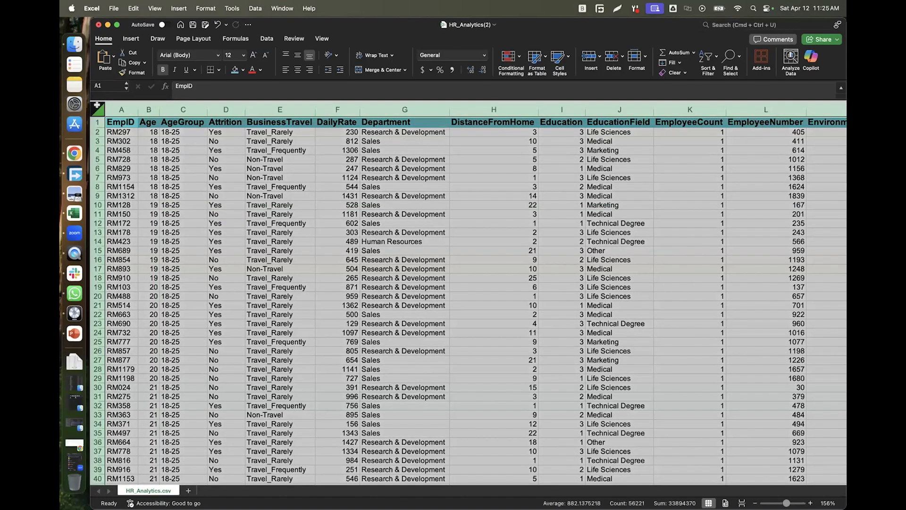
left_click(154, 168)
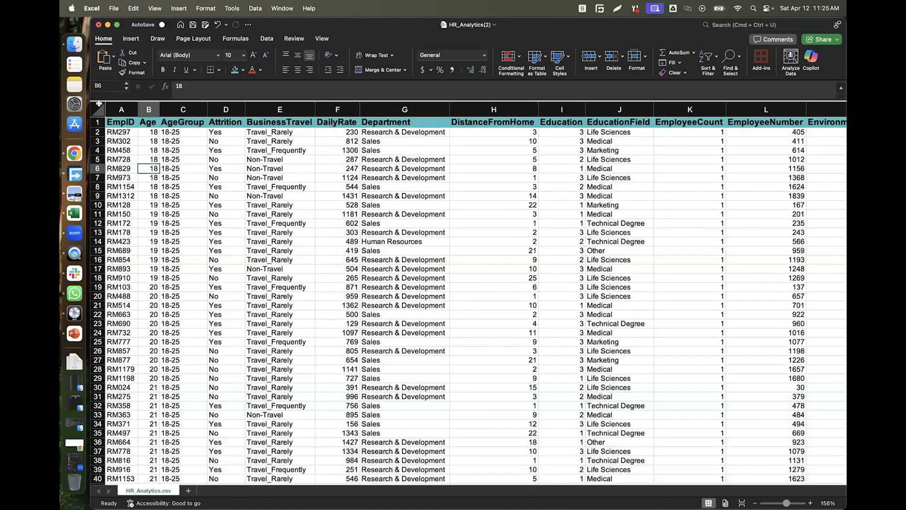
left_click(97, 104)
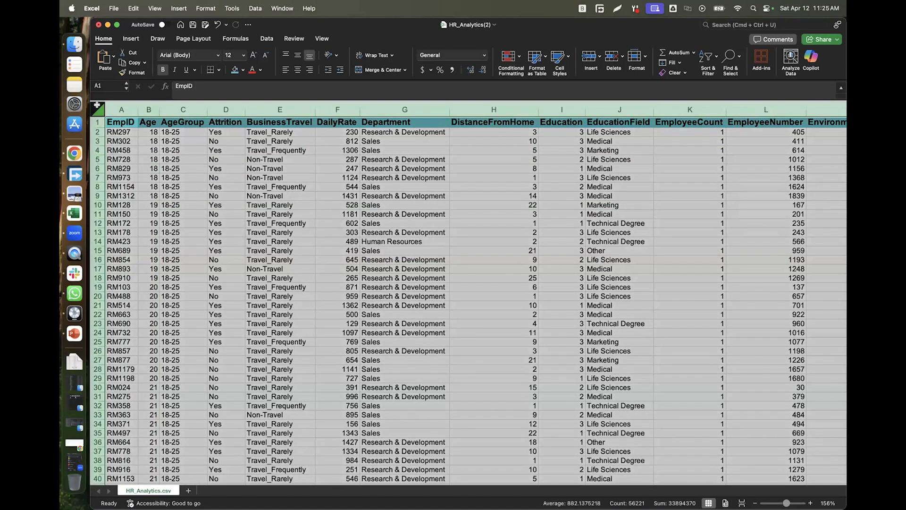
left_click(133, 39)
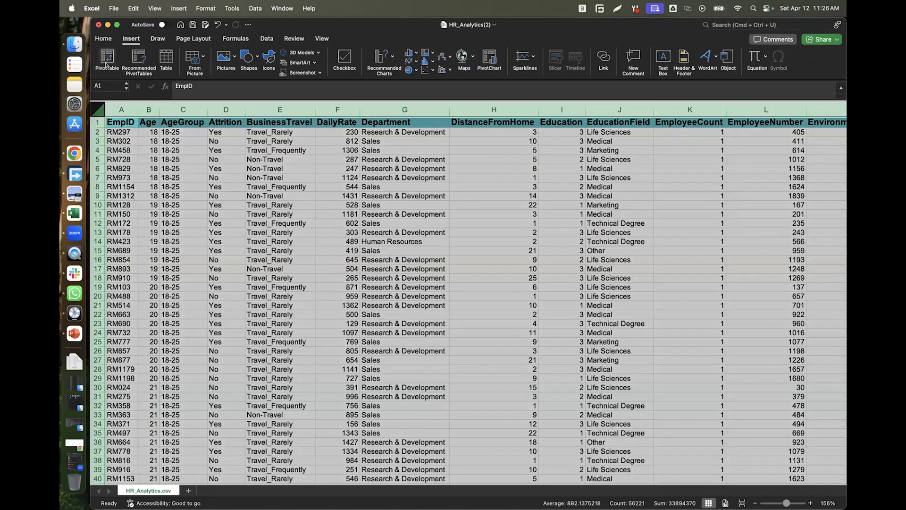
Insert a PivotTable of the HR data on a new worksheet.
left_click(106, 64)
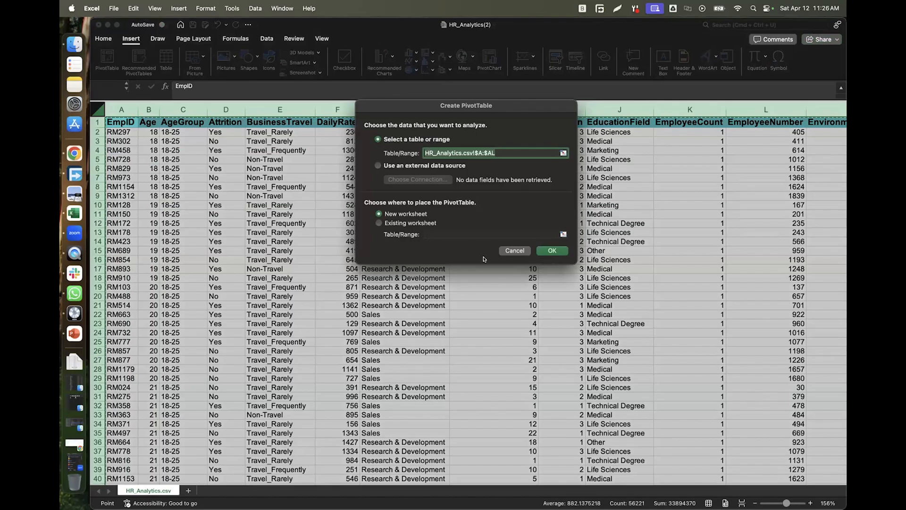
left_click(554, 251)
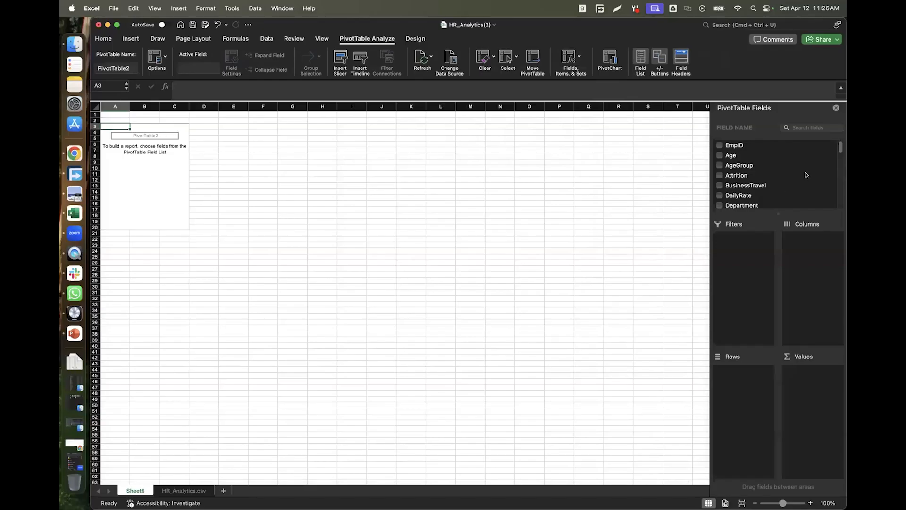
left_click_drag(837, 251, 831, 251)
Put AgeGroup in the pivot's Rows area and zoom in on the groups.
left_click_drag(740, 165, 741, 256)
left_click_drag(748, 303, 746, 398)
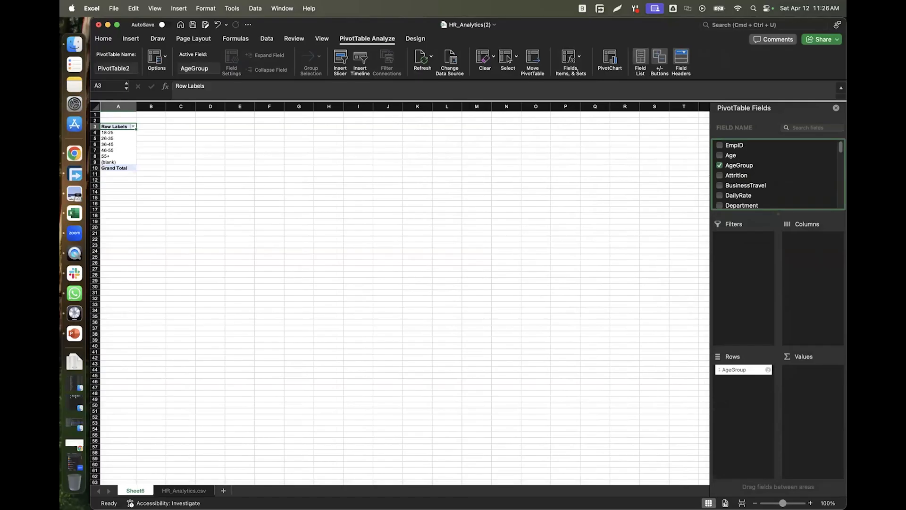
left_click_drag(783, 503, 790, 503)
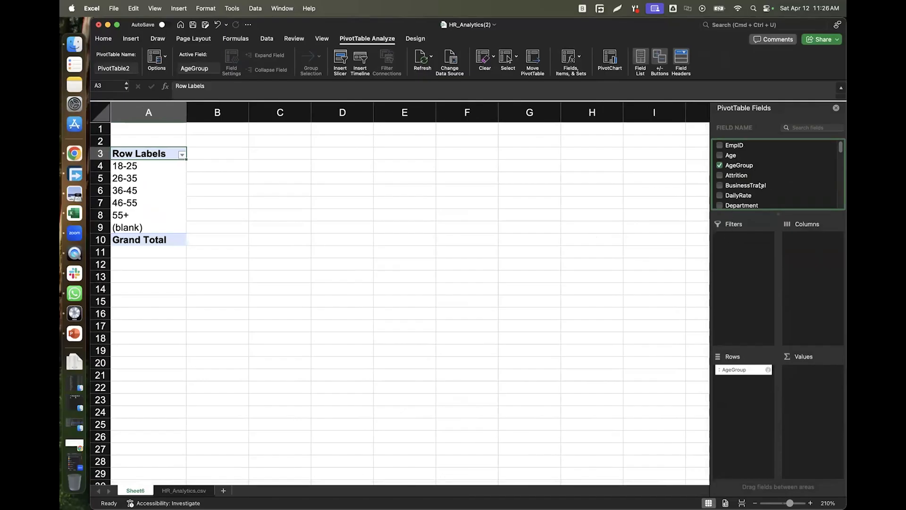
scroll(756, 170, "down", 3)
scroll(755, 168, "down", 5)
scroll(754, 168, "down", 6)
scroll(754, 168, "down", 2)
scroll(755, 168, "up", 4)
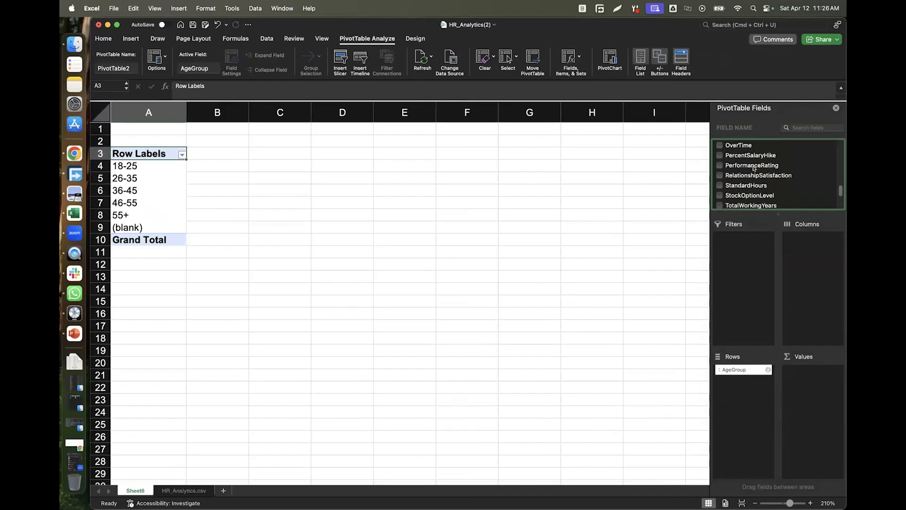
Add Gender as pivot columns and Count of EmpID as values (591 female, 889 male).
scroll(755, 168, "up", 8)
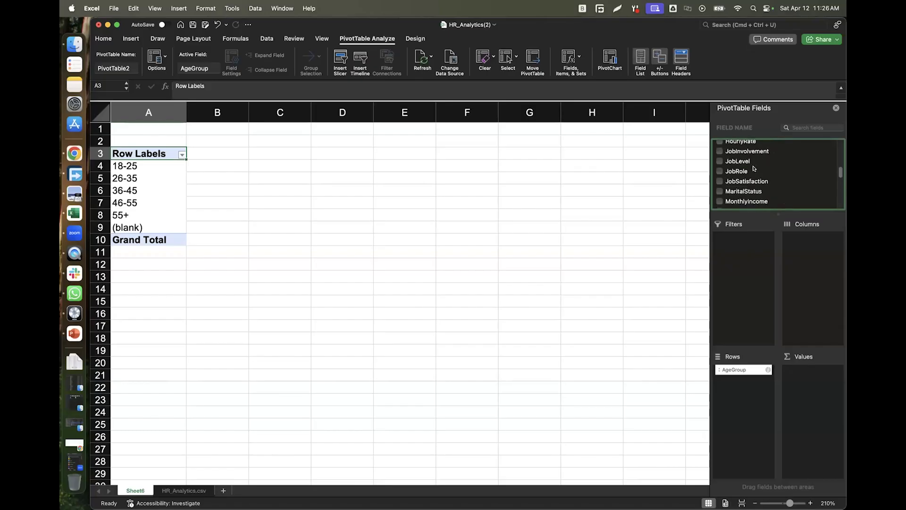
scroll(754, 168, "up", 1)
scroll(755, 168, "down", 3)
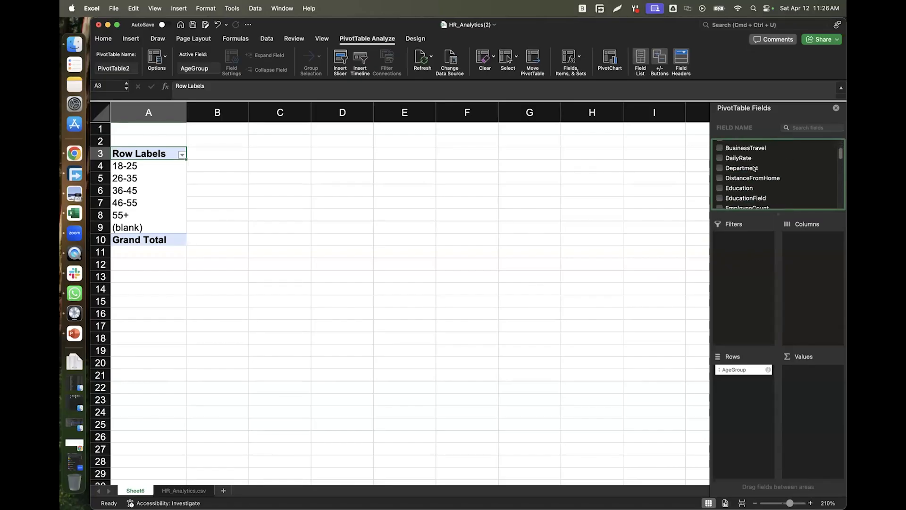
scroll(754, 168, "down", 2)
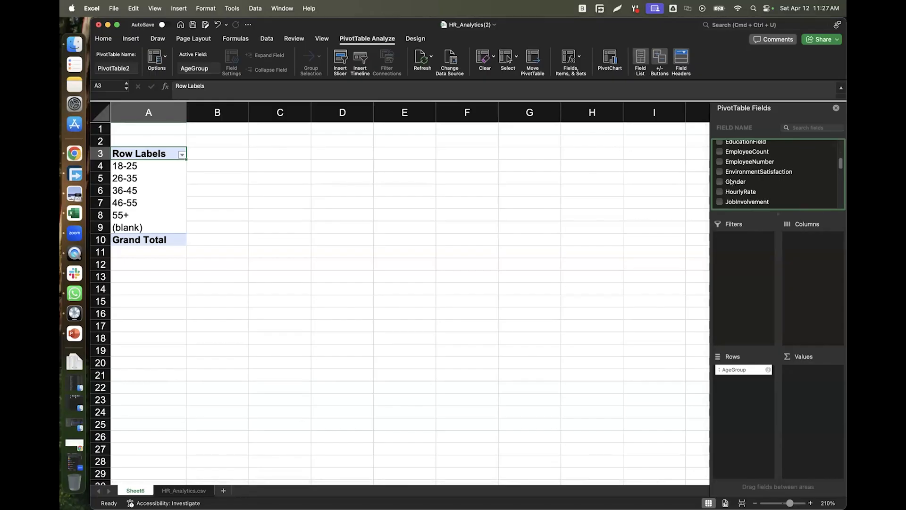
left_click_drag(731, 182, 813, 273)
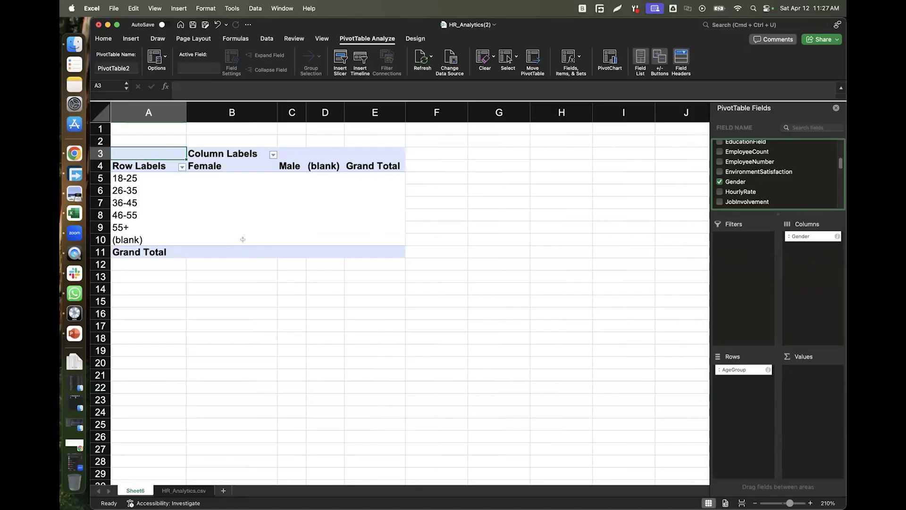
scroll(769, 162, "up", 5)
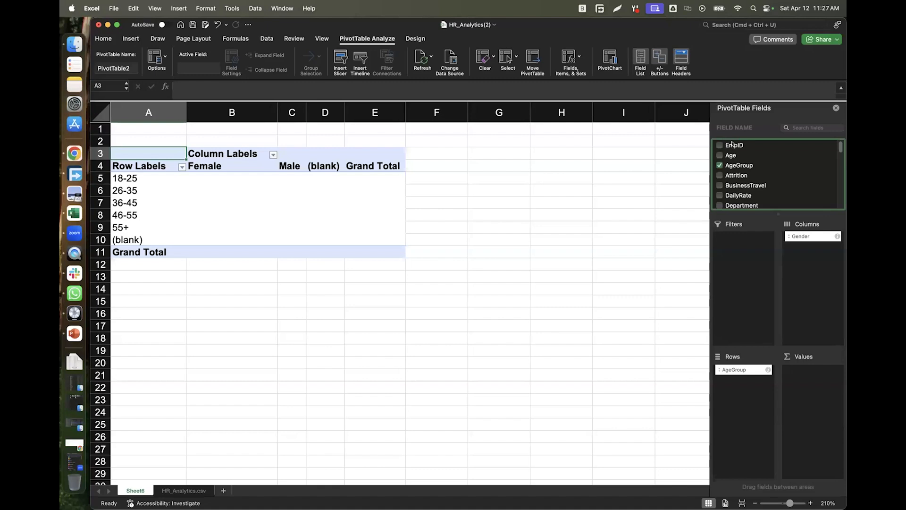
left_click_drag(733, 147, 809, 392)
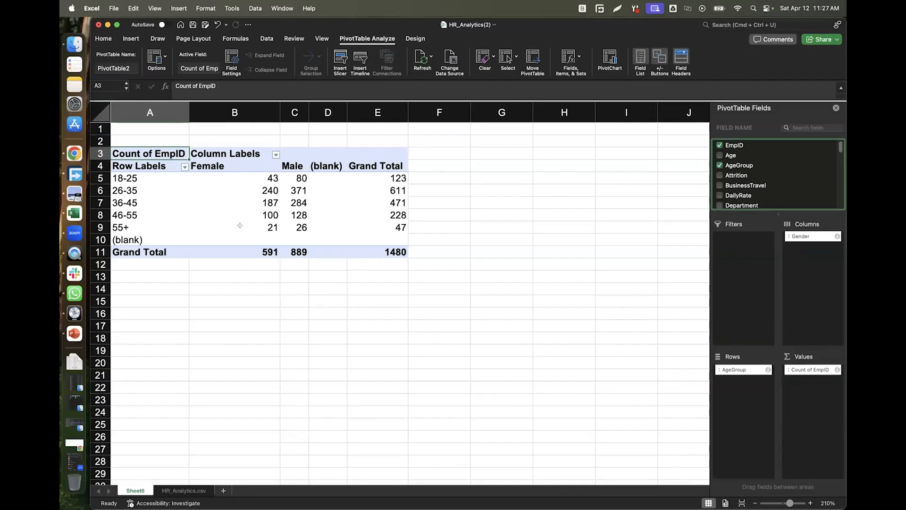
Check the 18-25 row: 43 Female, 80 Male, grand total 123.
left_click(129, 178)
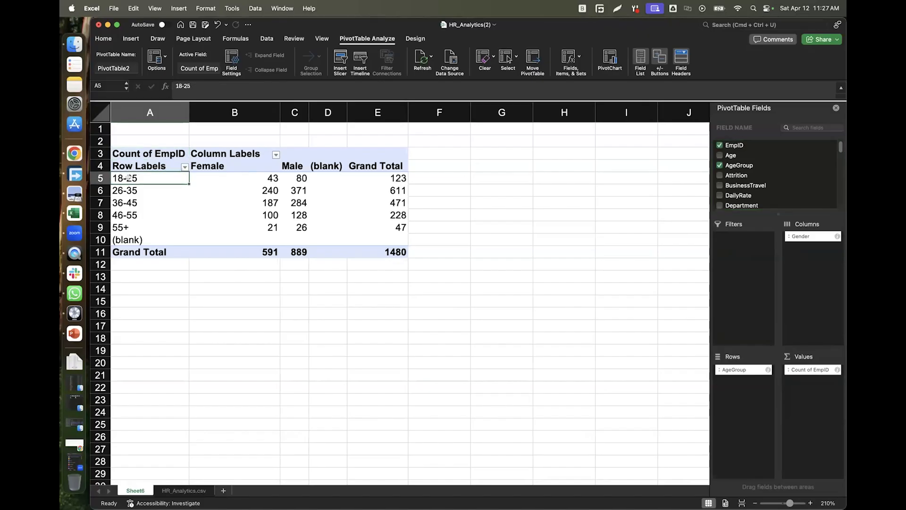
left_click(251, 175)
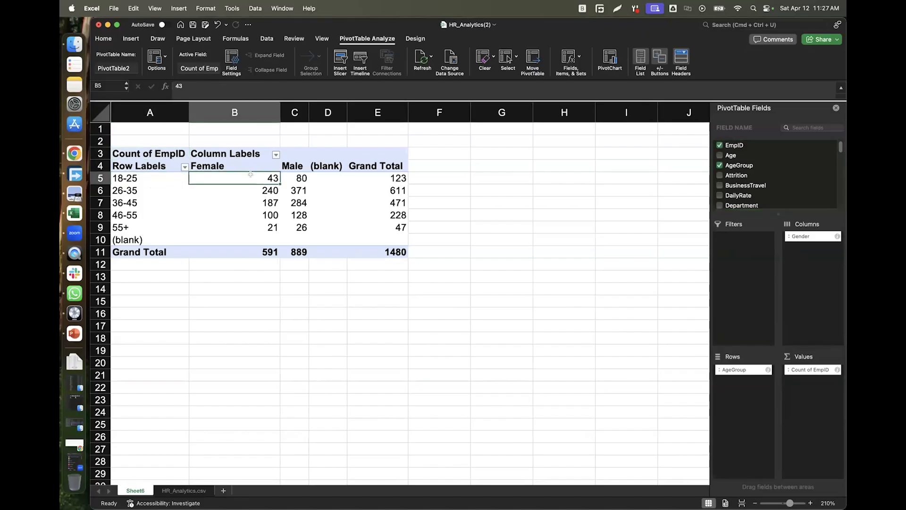
left_click(300, 175)
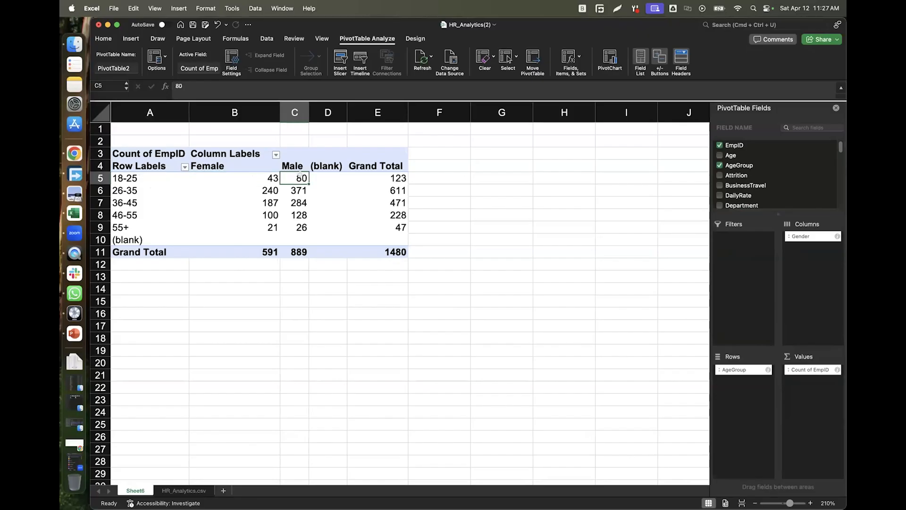
left_click(398, 176)
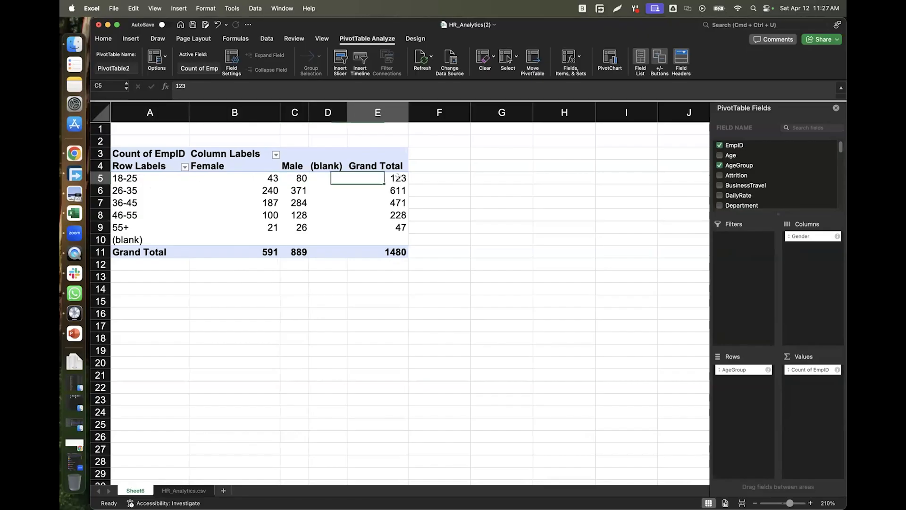
Recheck the 18-25 Female, Male and total counts, then go to the HR_Analytics.csv sheet.
left_click(263, 177)
left_click(298, 177)
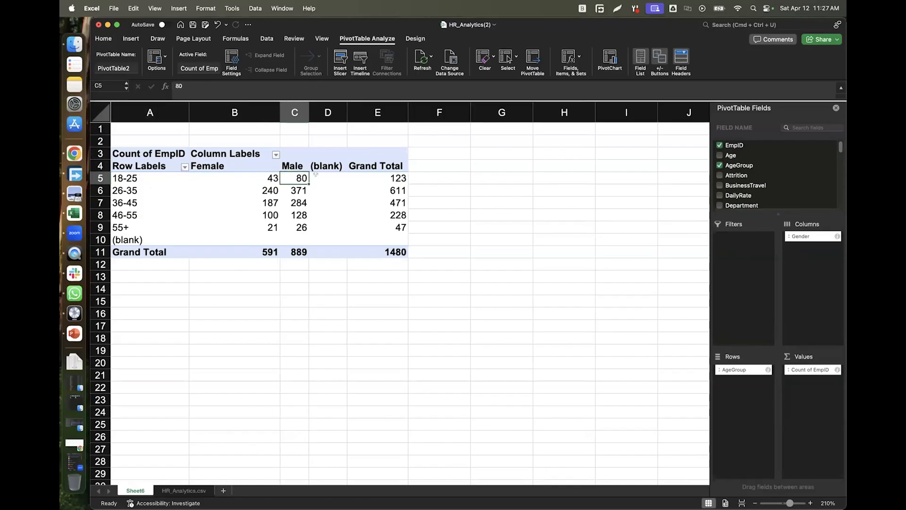
left_click(395, 177)
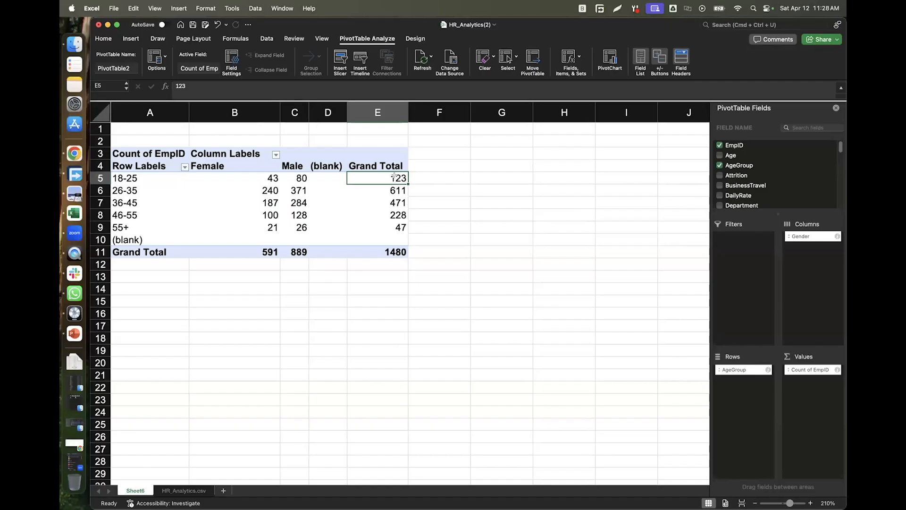
left_click(183, 490)
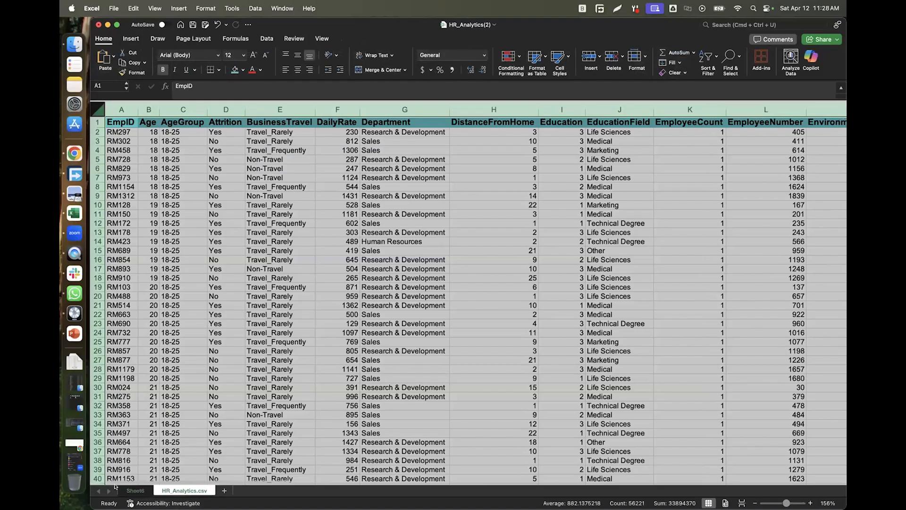
Go back to the Sheet6 PivotTable of EmpID counts by age group and gender.
left_click(133, 490)
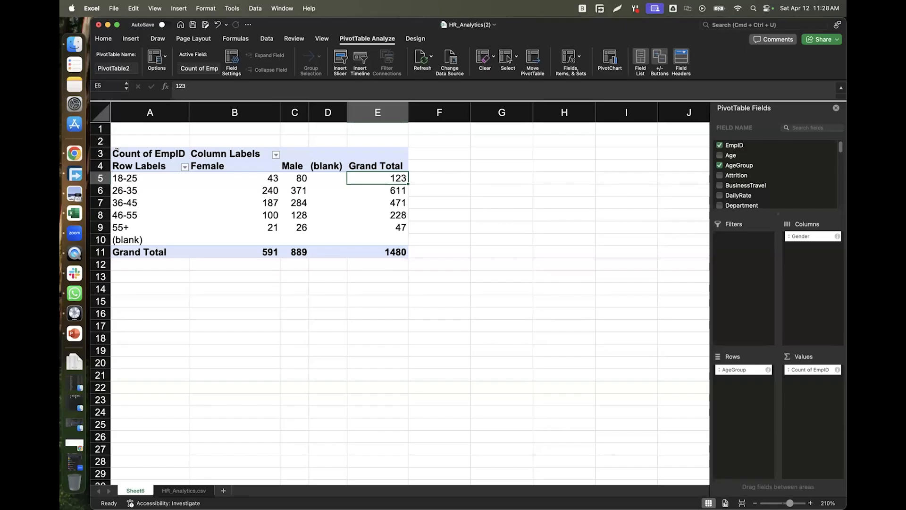
Insert a 2-D Clustered Column PivotChart from the Sheet6 pivot table and resize it.
left_click(116, 151)
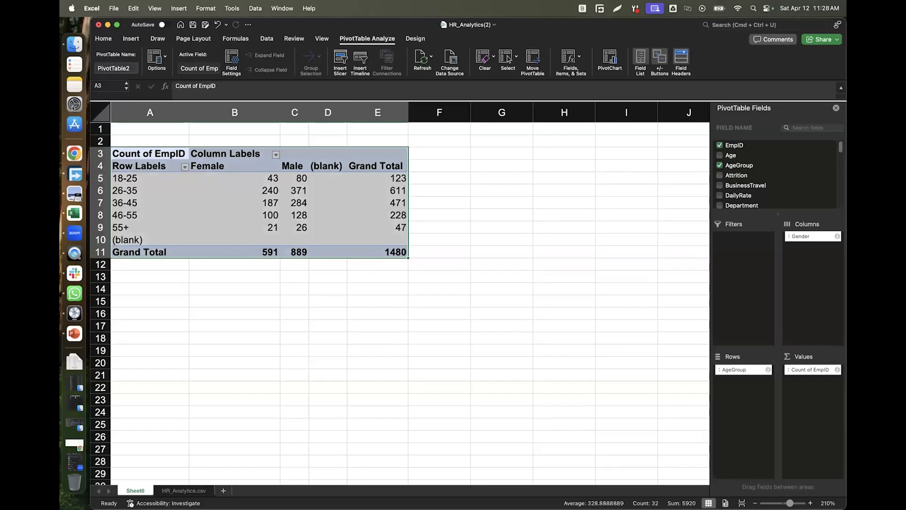
left_click(128, 39)
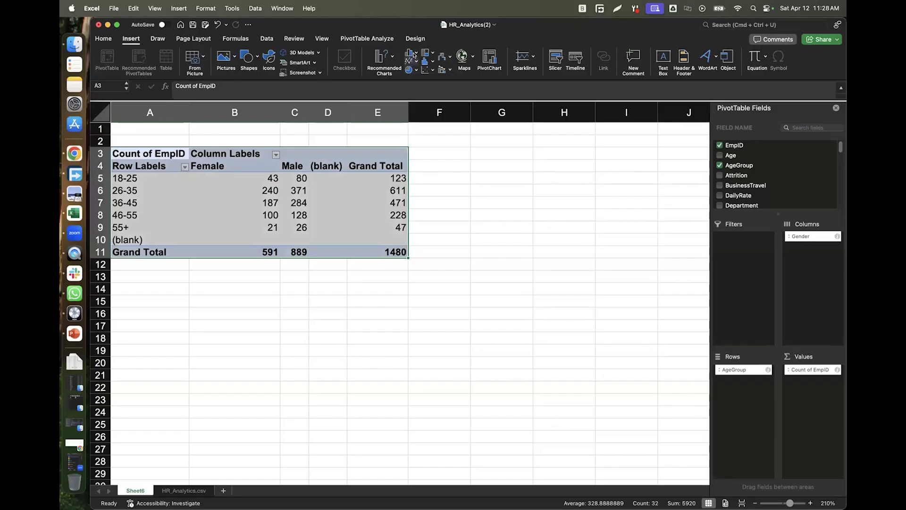
left_click(412, 54)
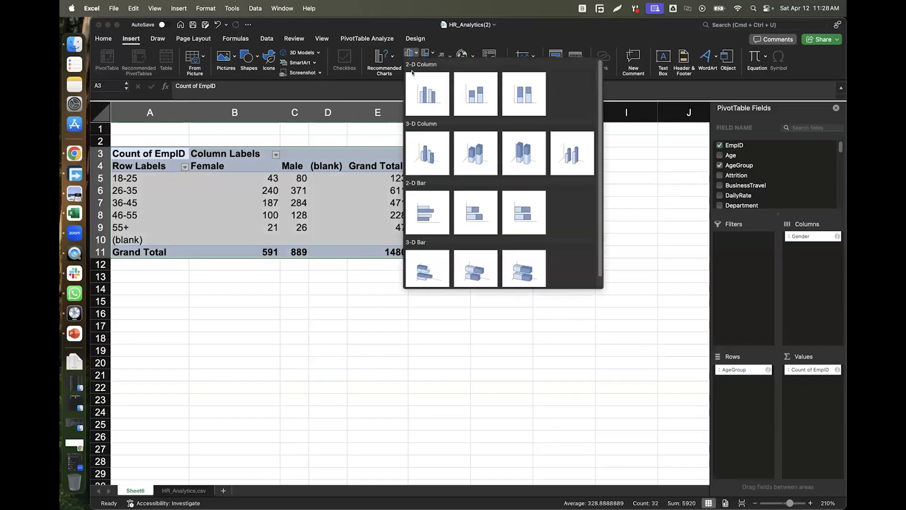
left_click(429, 94)
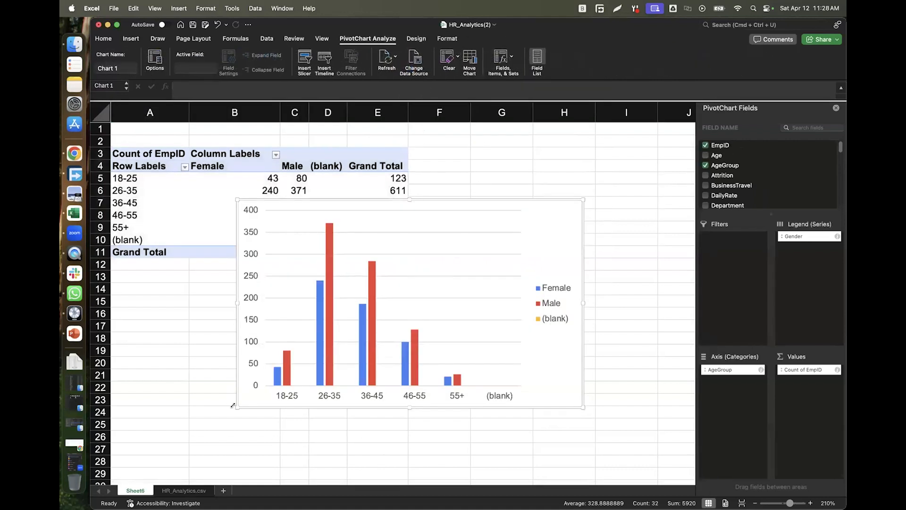
left_click_drag(237, 407, 194, 413)
Close the PivotChart Fields pane and place the chart to the right of the pivot table.
left_click_drag(531, 349, 507, 420)
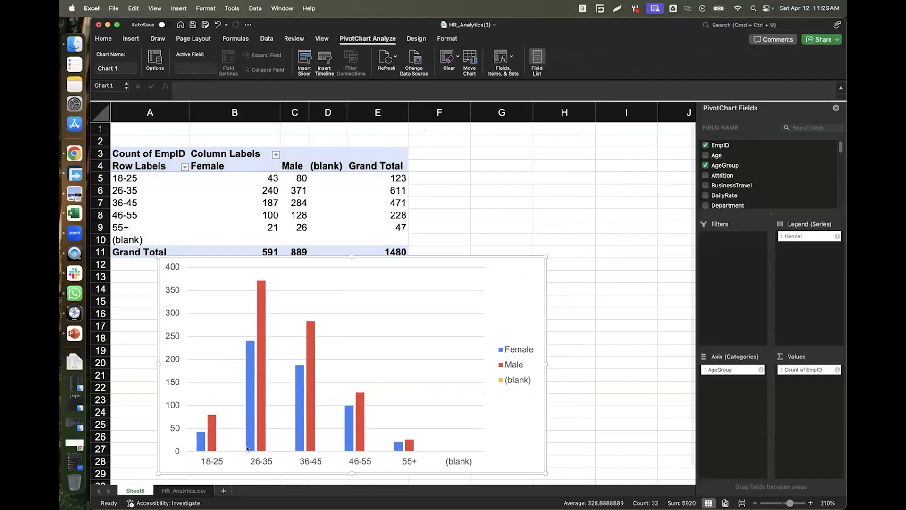
mouse_move(259, 434)
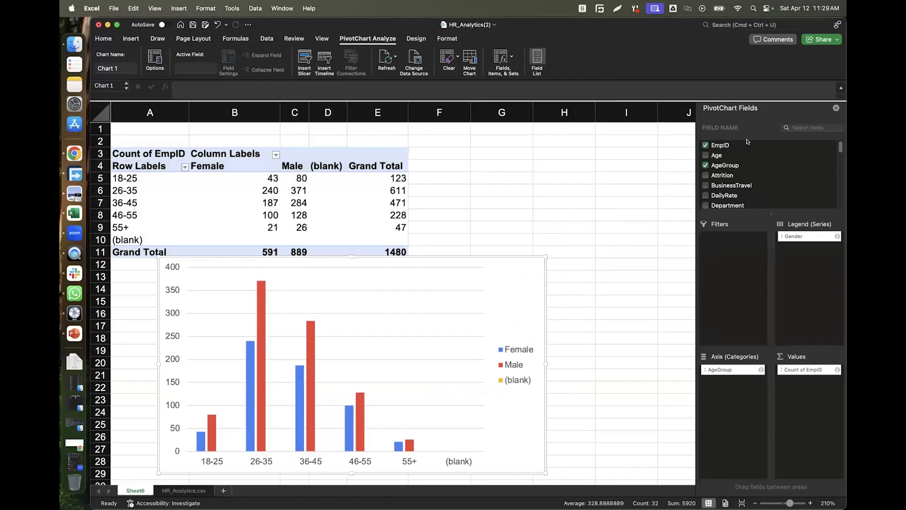
left_click(836, 107)
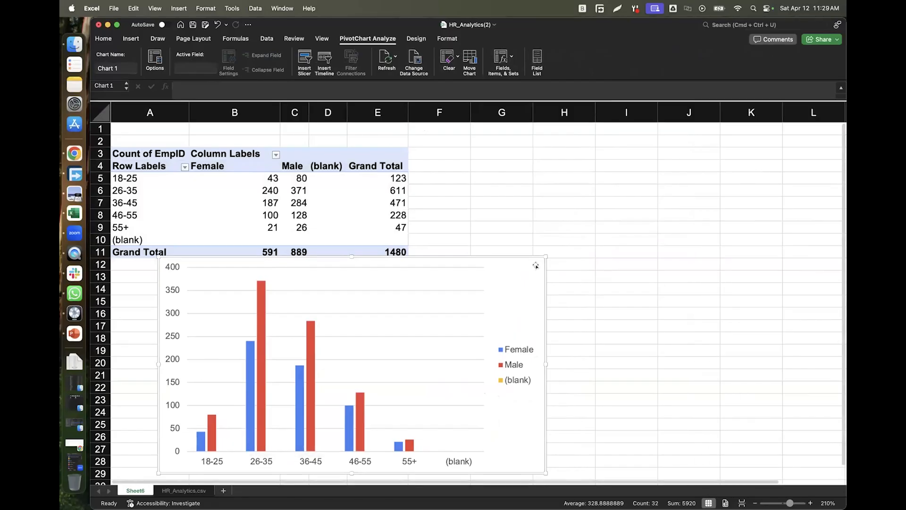
left_click_drag(547, 264, 803, 150)
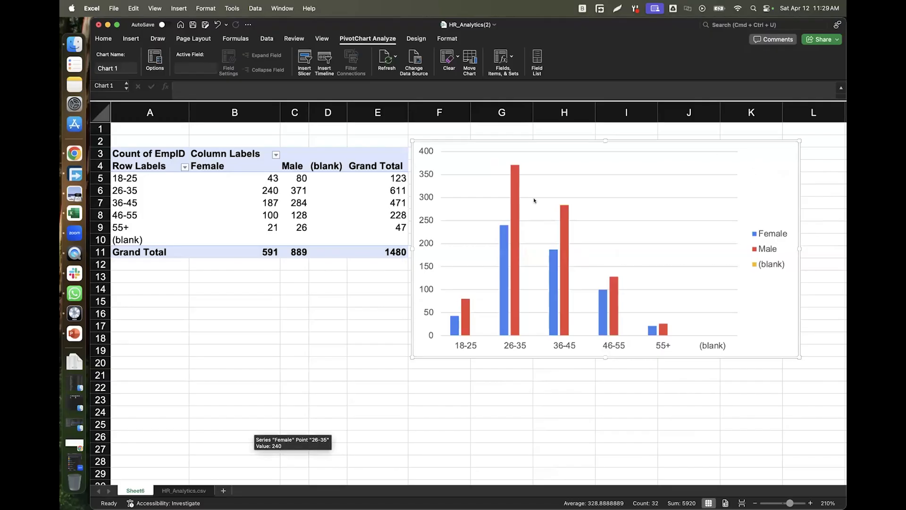
mouse_move(513, 209)
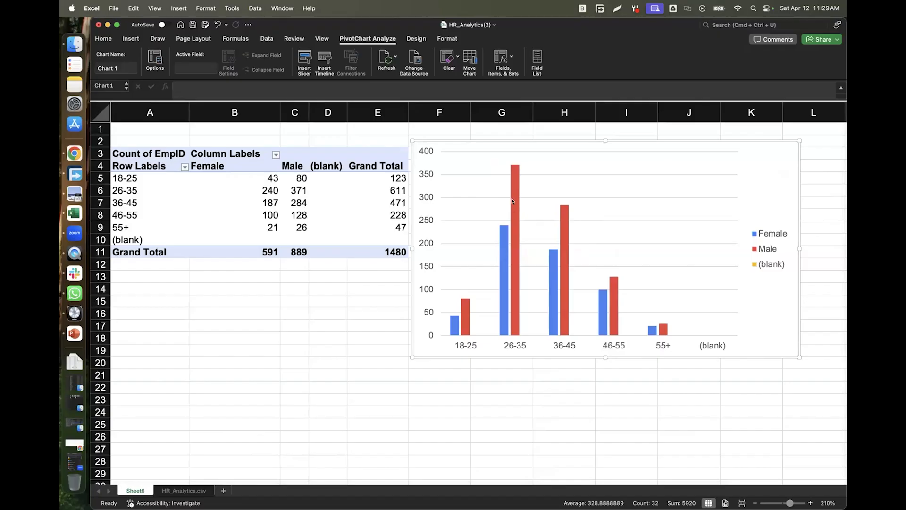
Add data labels to the Male and Female column series of the PivotChart.
right_click(514, 200)
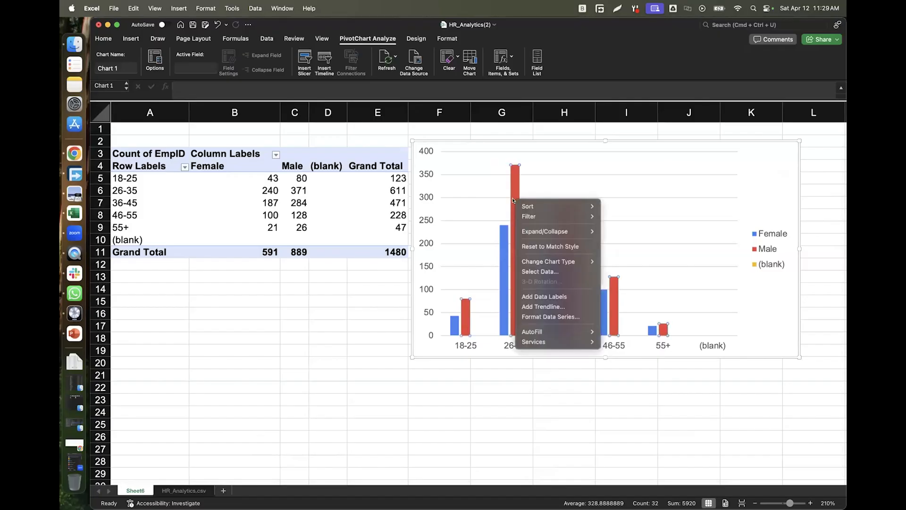
left_click(552, 296)
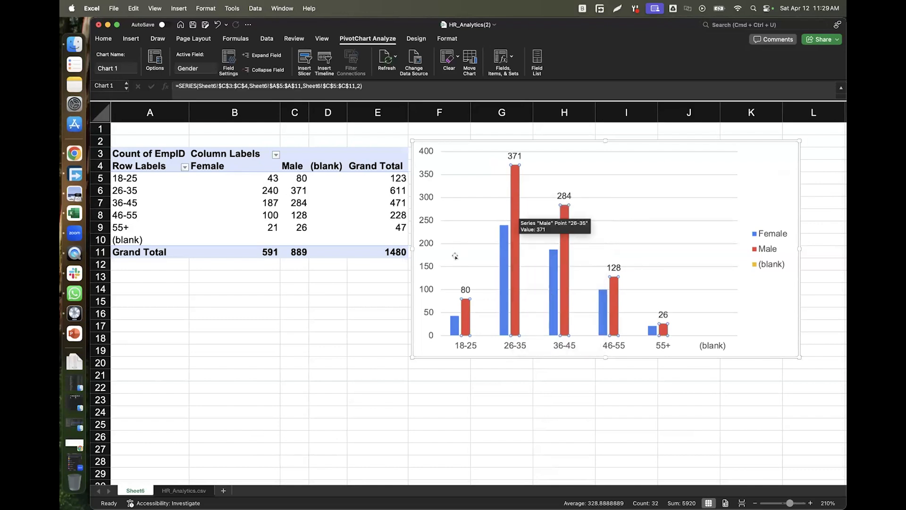
right_click(503, 239)
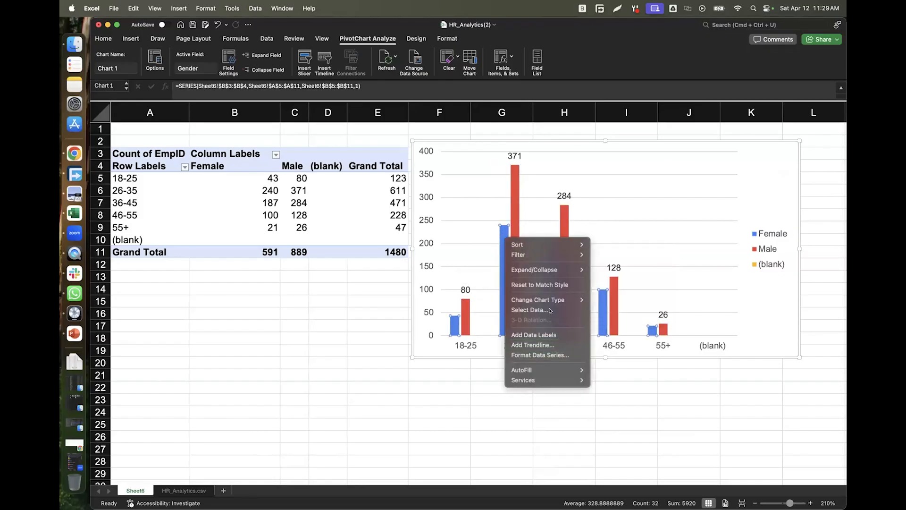
left_click(545, 335)
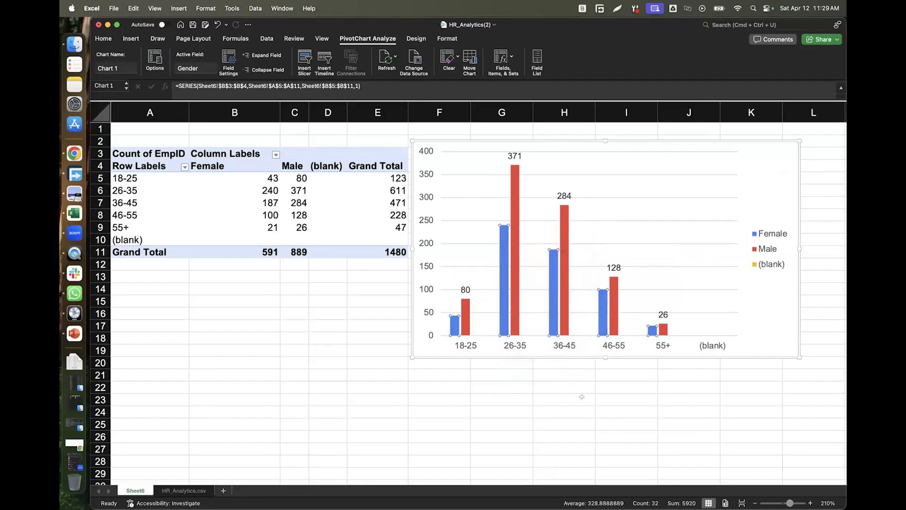
left_click(602, 433)
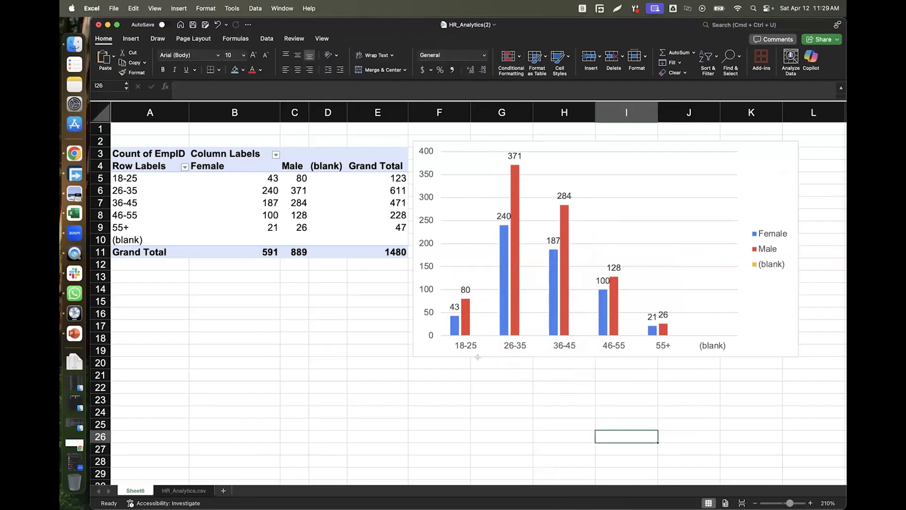
Fine-tune the labelled PivotChart's position beside the pivot table on Sheet6.
left_click(135, 178)
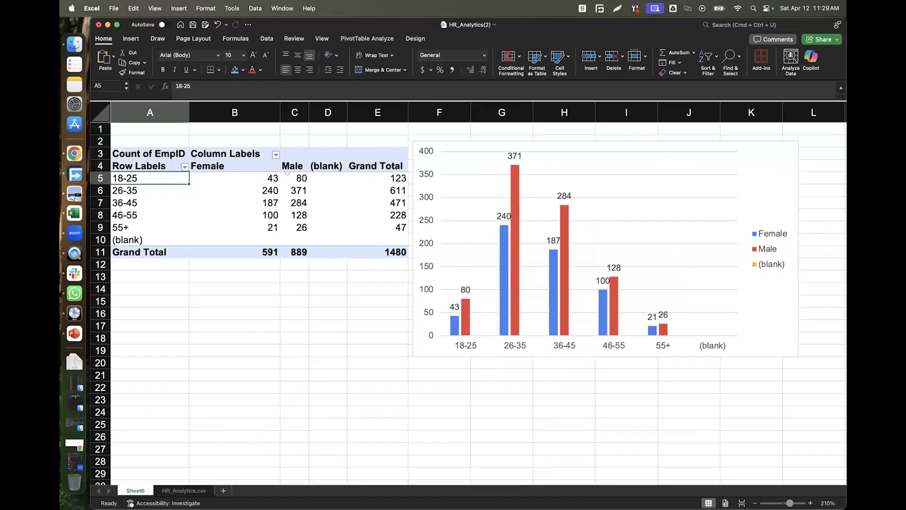
left_click_drag(459, 149, 495, 180)
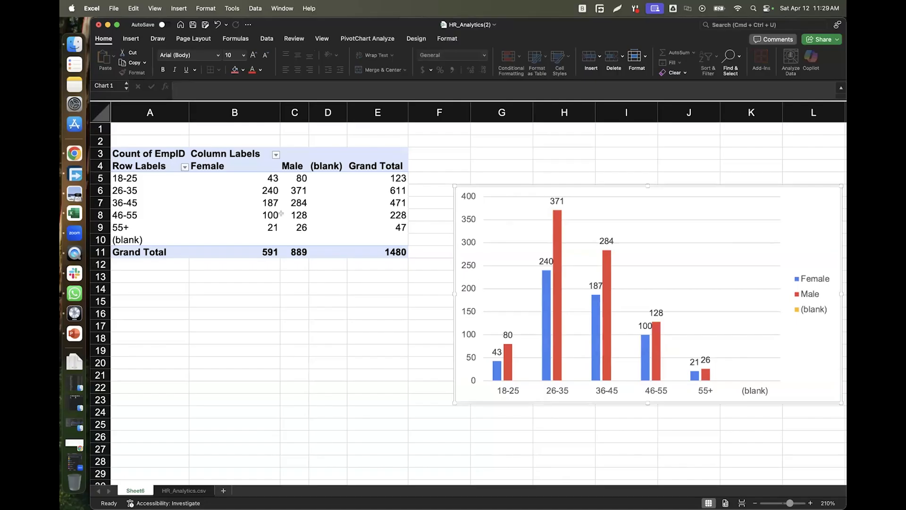
left_click(199, 196)
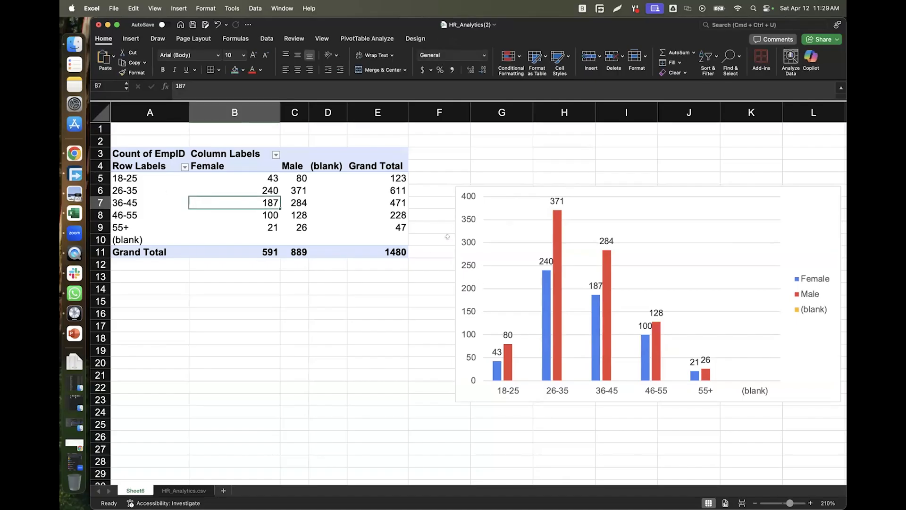
left_click_drag(498, 191, 475, 167)
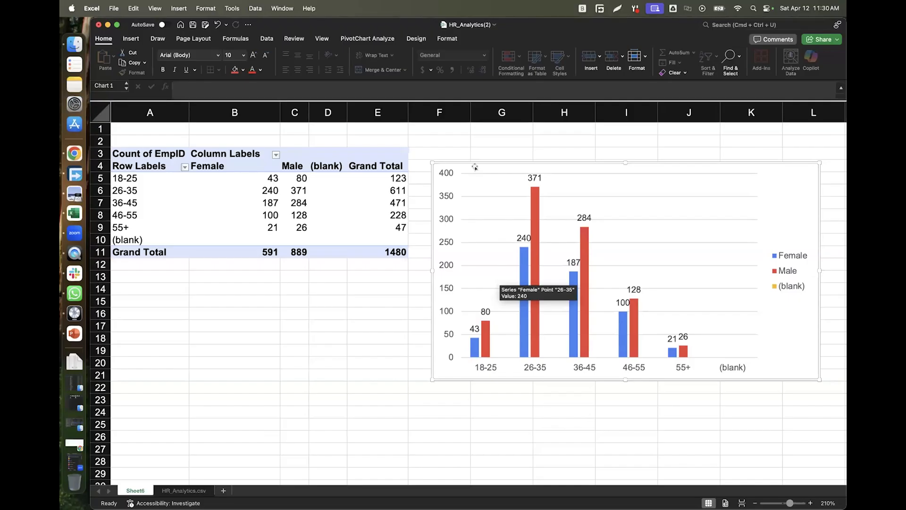
left_click(191, 211)
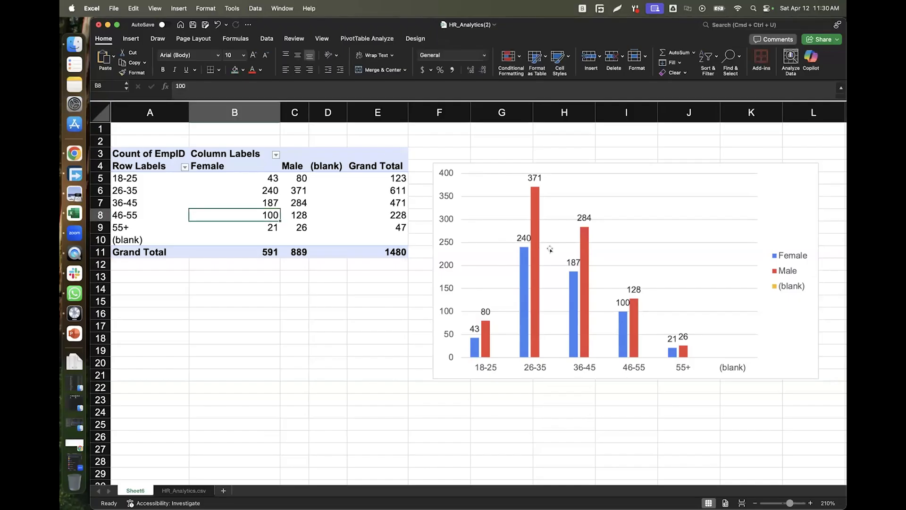
left_click(488, 166)
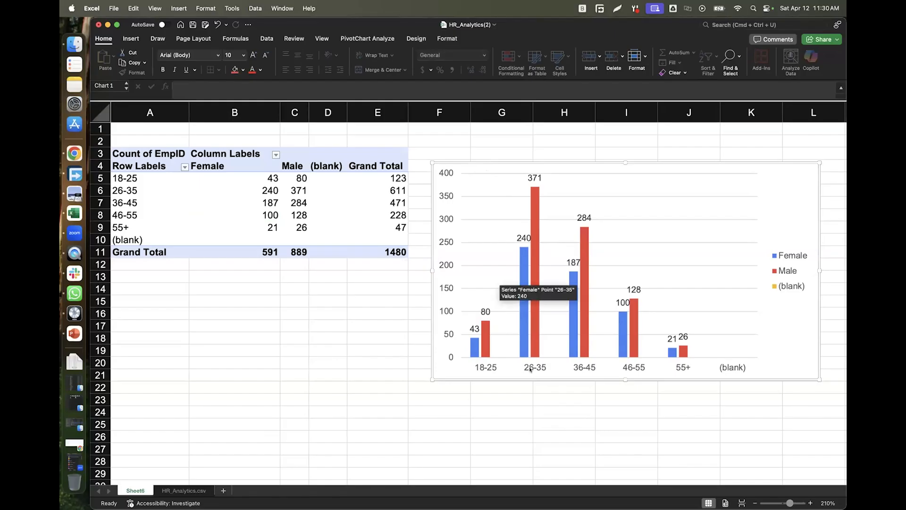
mouse_move(534, 201)
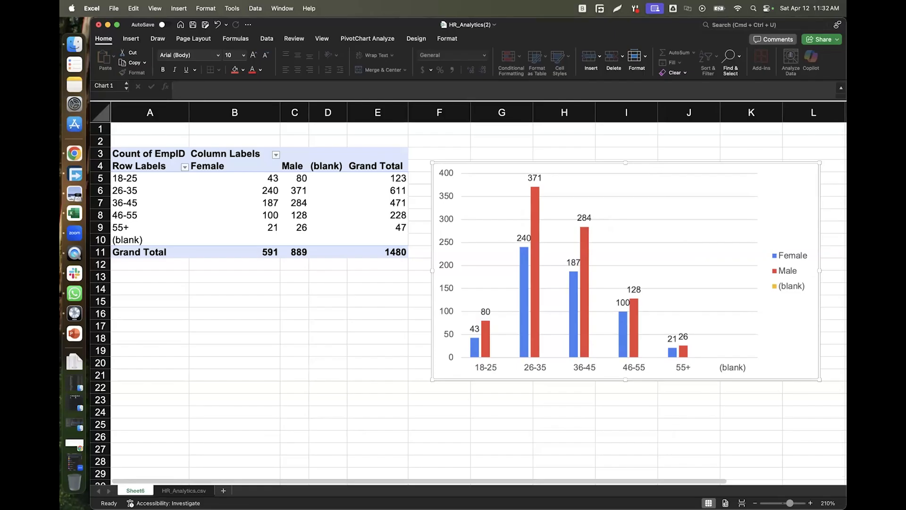
Switch from Excel to WhatsApp via its Dock icon.
left_click(74, 293)
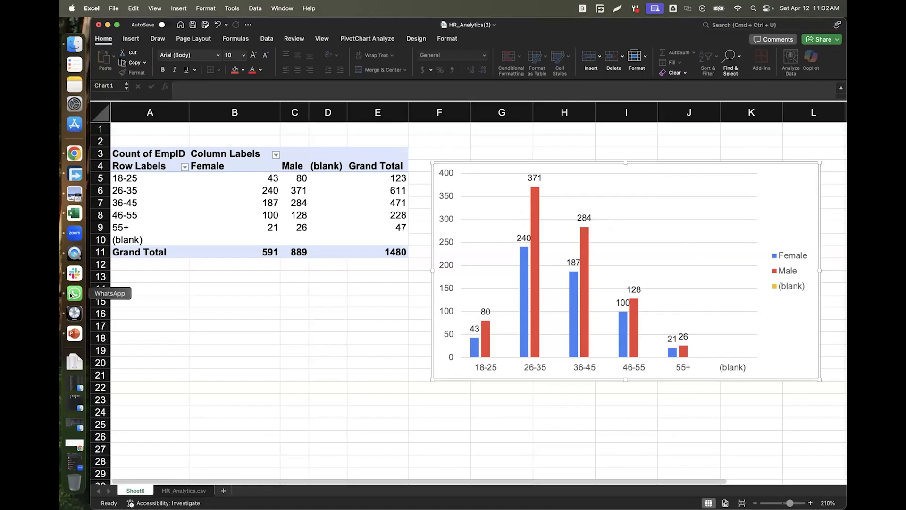
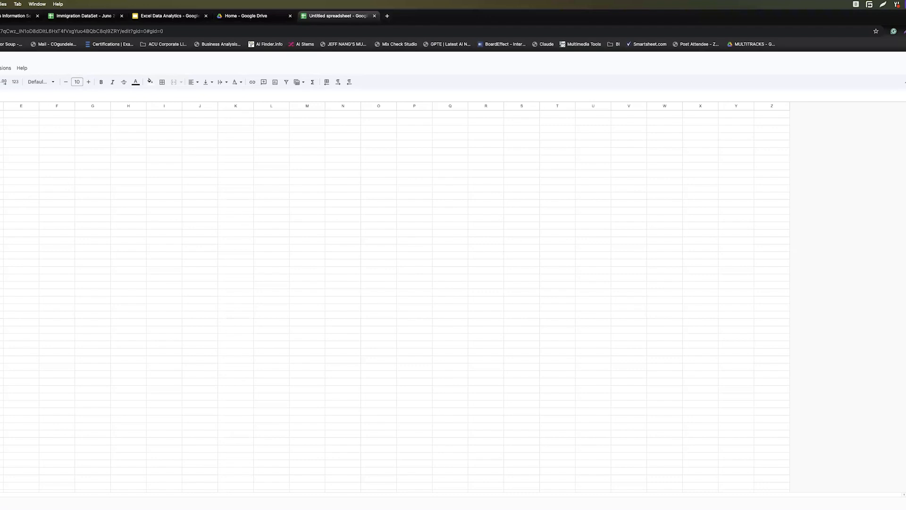
Paste the HR employee dataset and build a pivot table from Sheet1!1:1481 on a new sheet.
key("super+v")
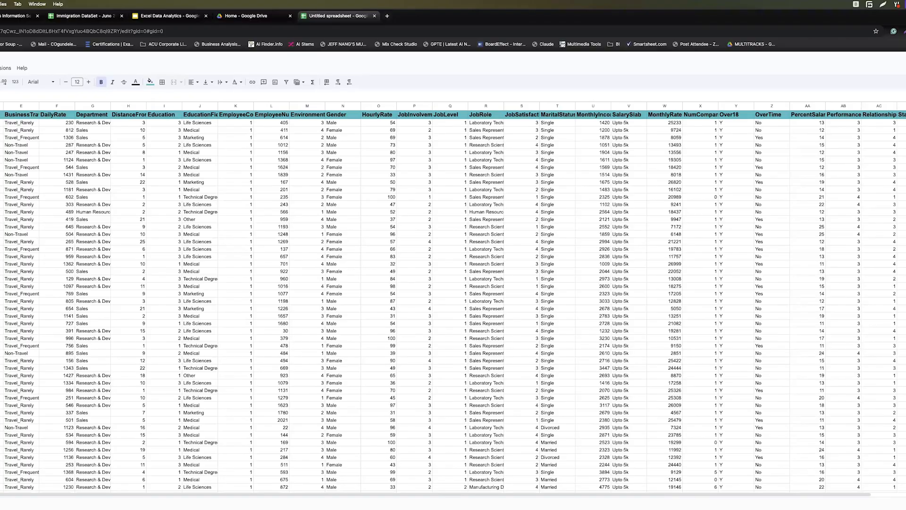
key("super+a")
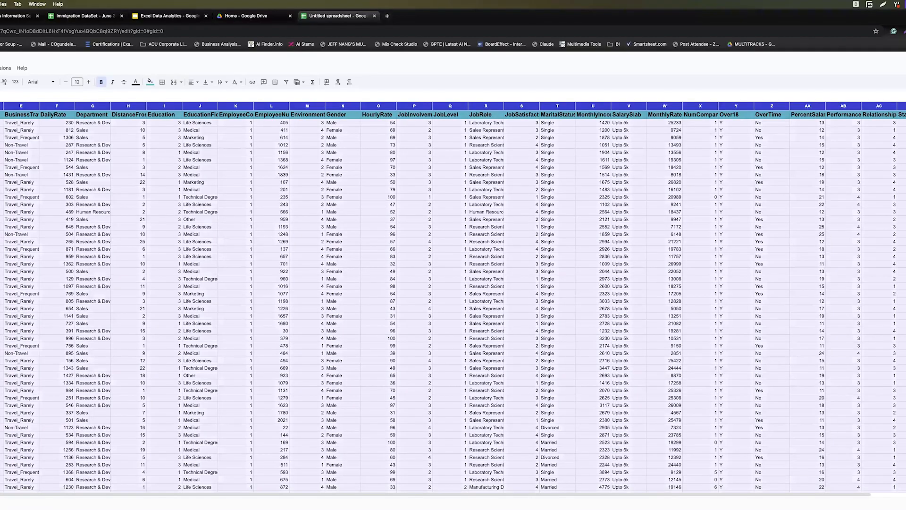
left_click(0, 68)
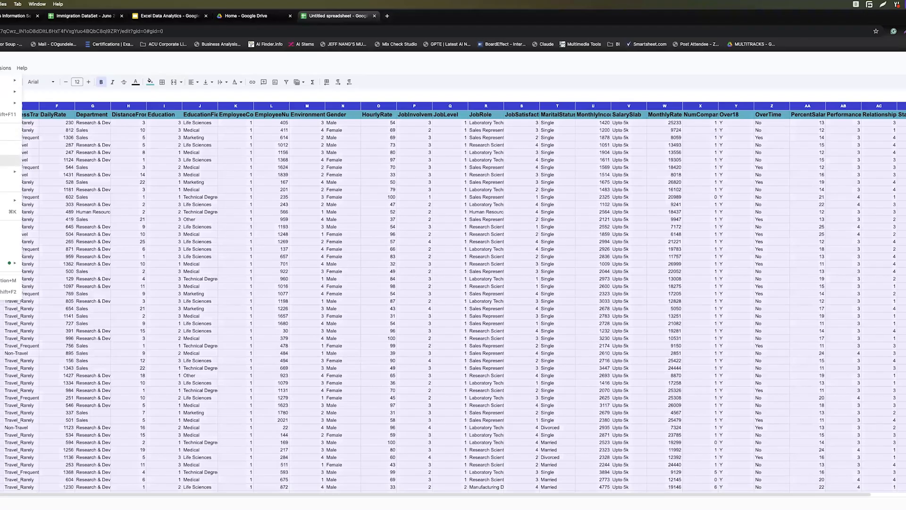
left_click(9, 161)
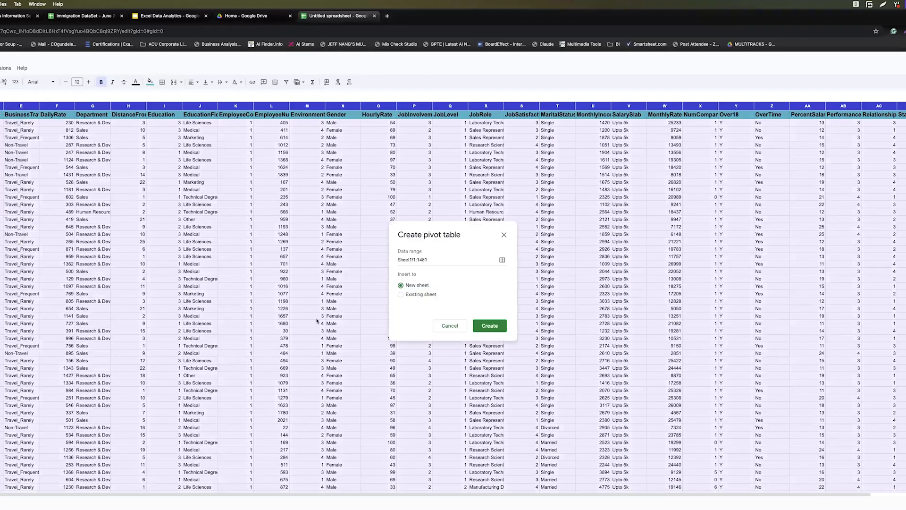
left_click(496, 326)
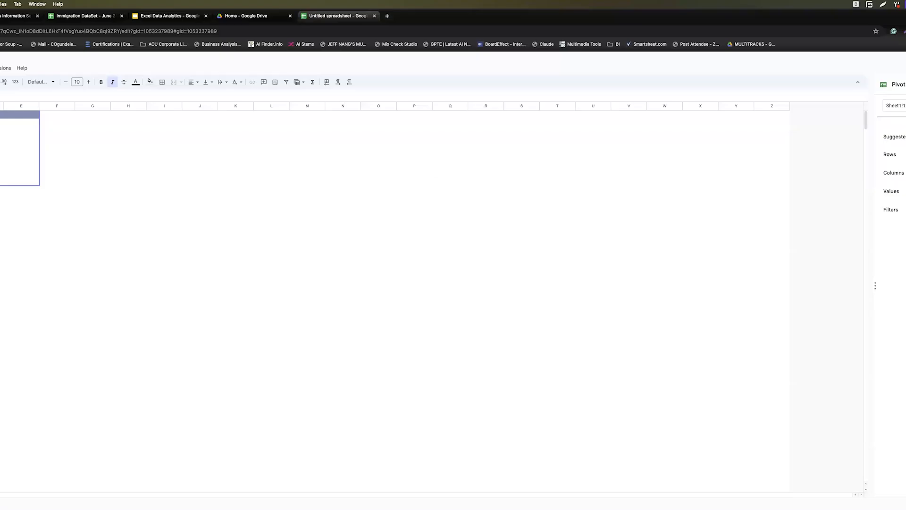
Add AgeGroup as the pivot table rows, keeping ascending sort order.
left_click_drag(905, 189, 904, 166)
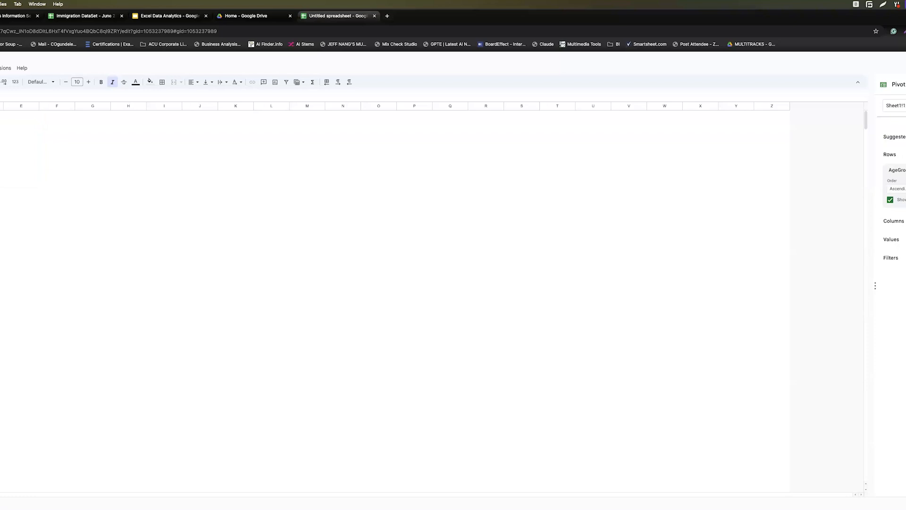
left_click(903, 188)
left_click(903, 213)
left_click(903, 189)
left_click(903, 200)
Add Gender as columns and EmpID as COUNTA values, then select the pivot range.
left_click_drag(905, 222, 905, 234)
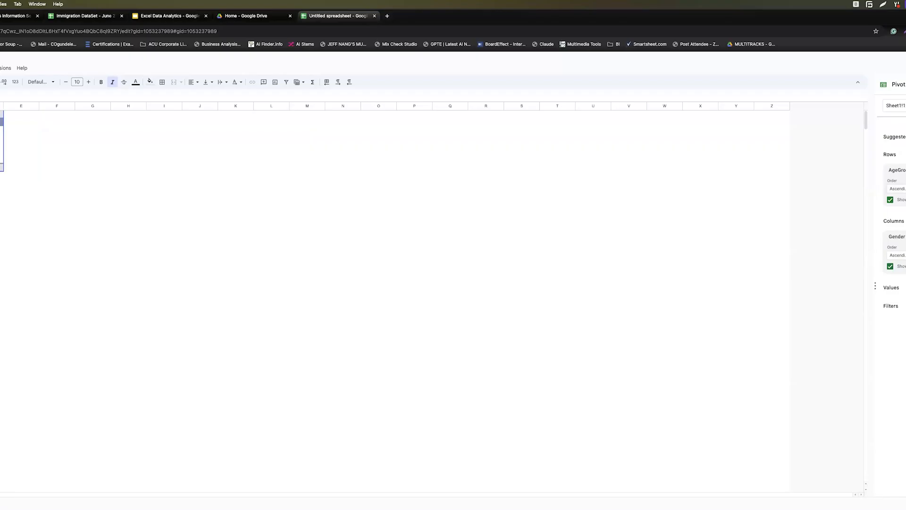
left_click_drag(905, 286, 896, 303)
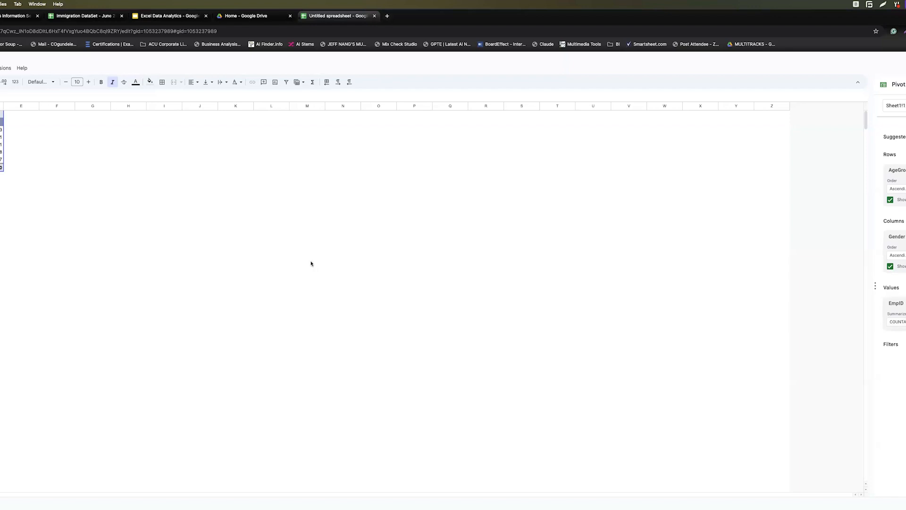
left_click(40, 153)
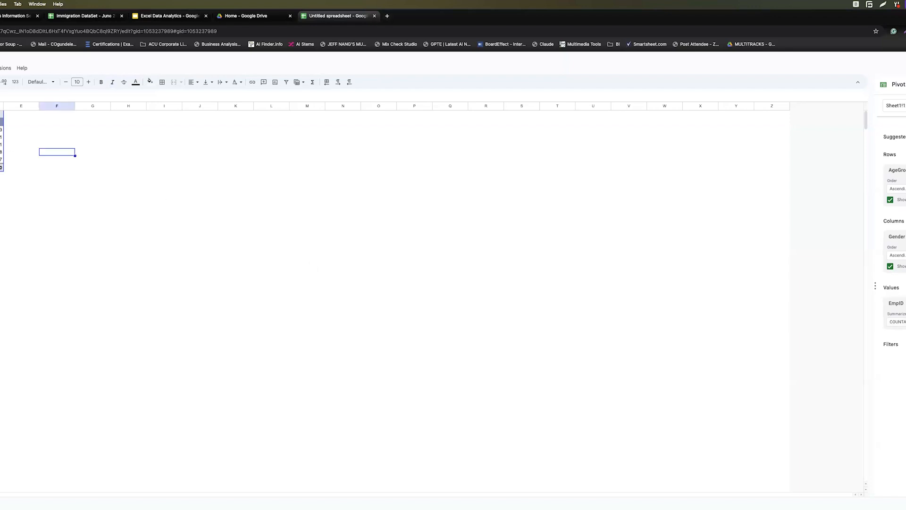
left_click_drag(0, 122, 1, 168)
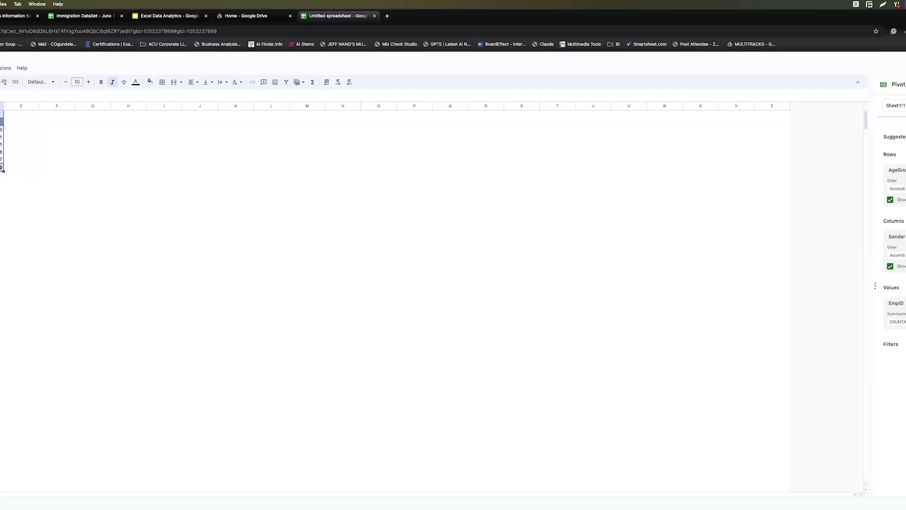
left_click(0, 68)
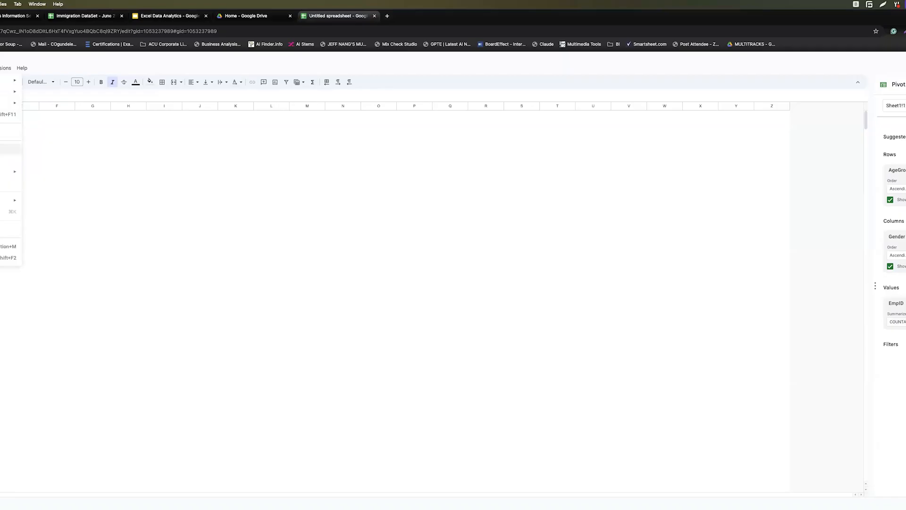
Insert a column chart of the Female, Male and Grand Total counts and move it beside the pivot table.
left_click(9, 150)
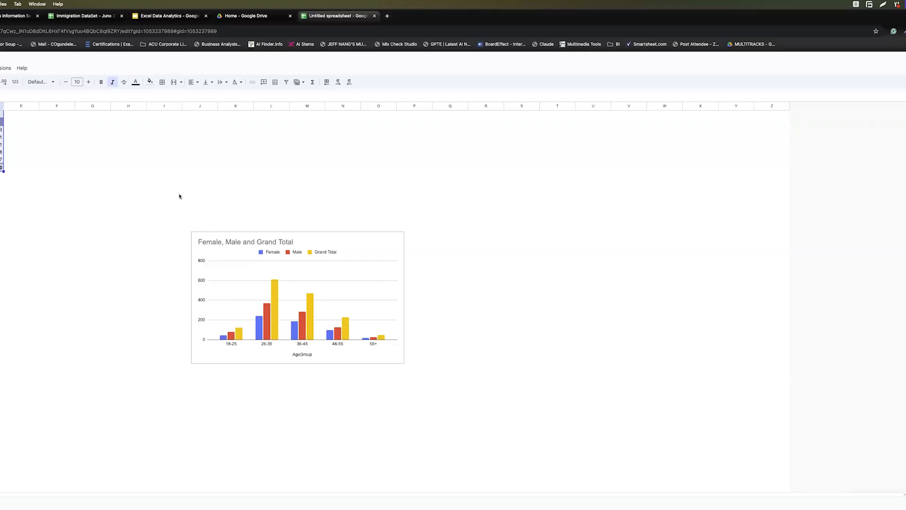
left_click(398, 303)
left_click_drag(257, 235, 97, 119)
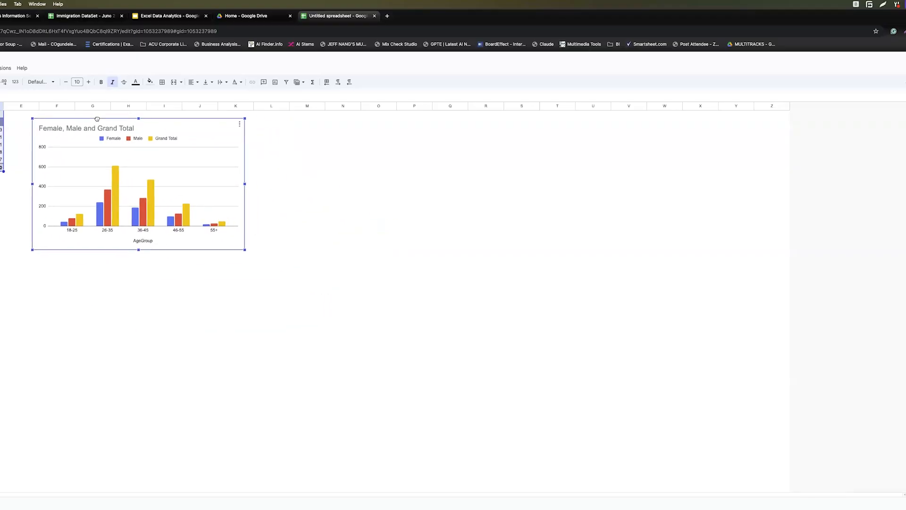
Add data labels to the Grand Total bars in the chart.
right_click(115, 180)
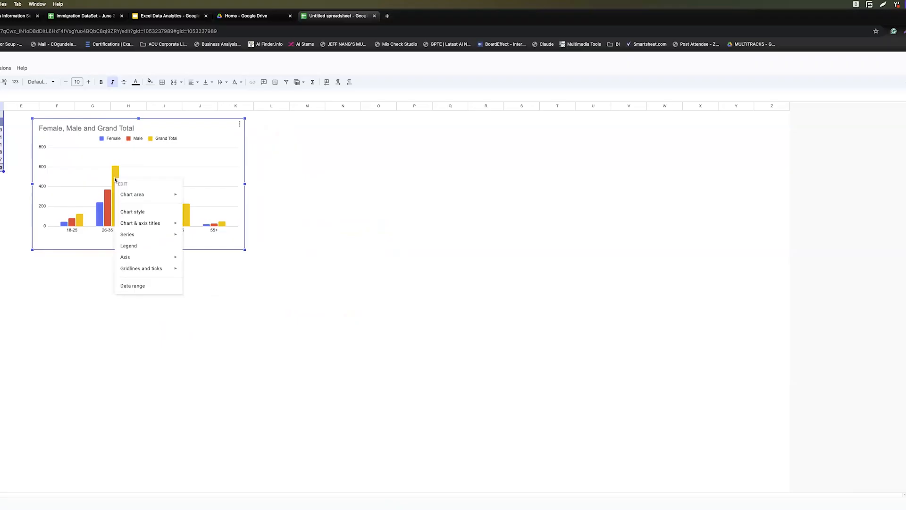
mouse_move(154, 234)
mouse_move(159, 259)
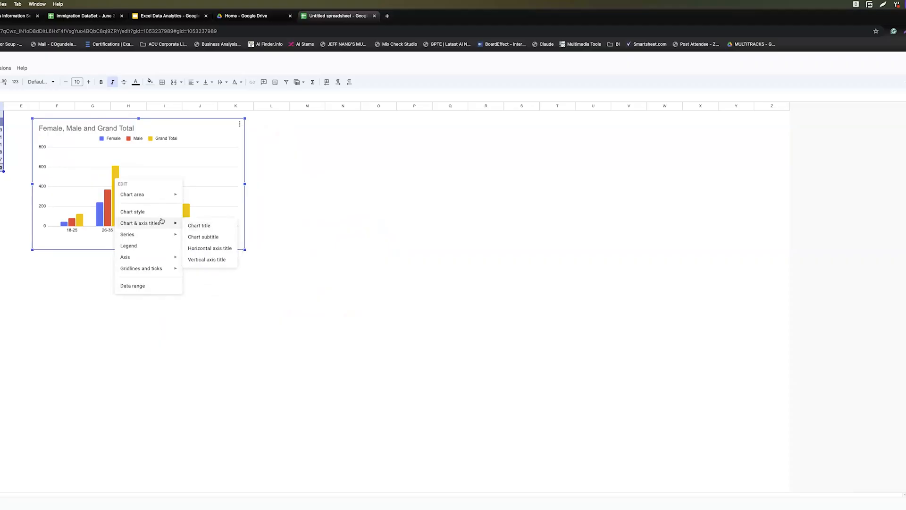
mouse_move(155, 196)
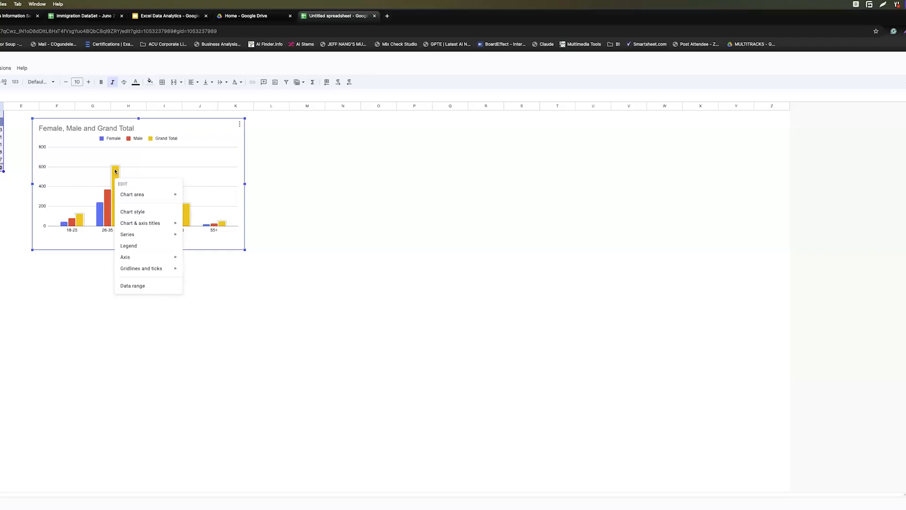
left_click(115, 171)
right_click(116, 171)
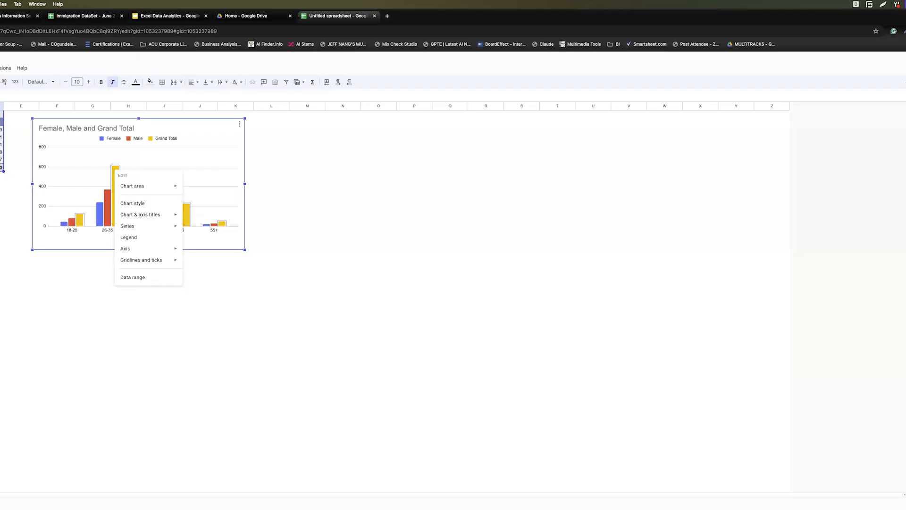
key("Escape")
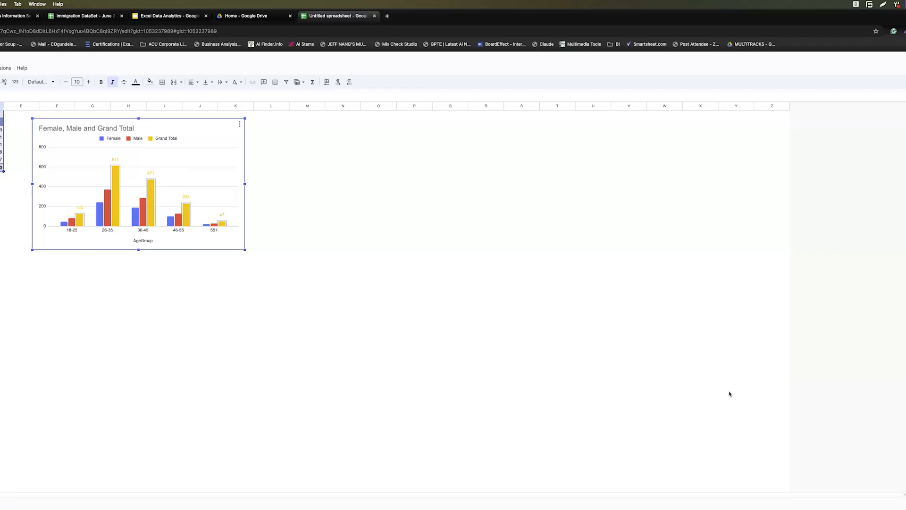
Add data labels to the Male and Female bars.
left_click(107, 208)
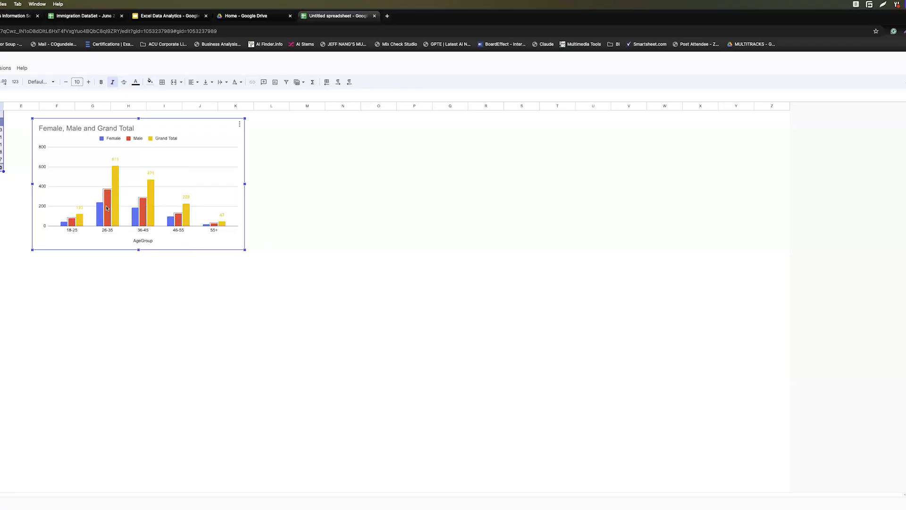
right_click(107, 208)
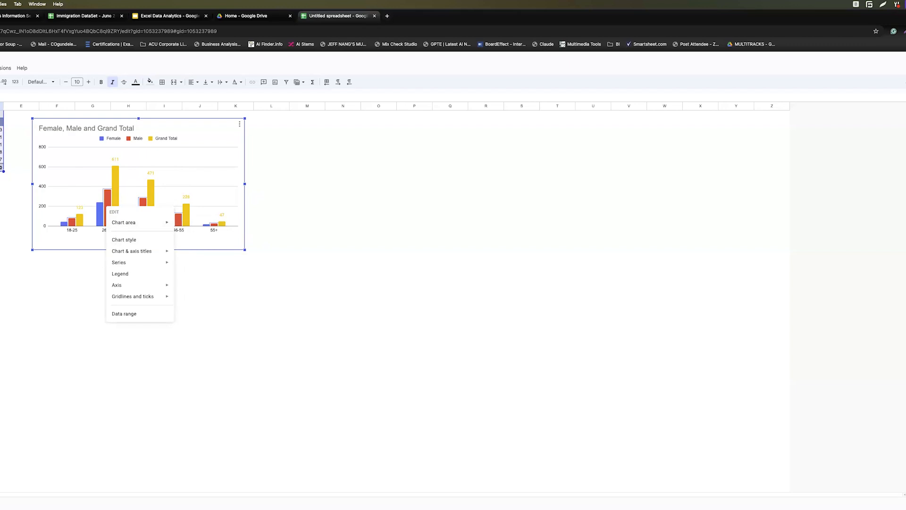
left_click(904, 283)
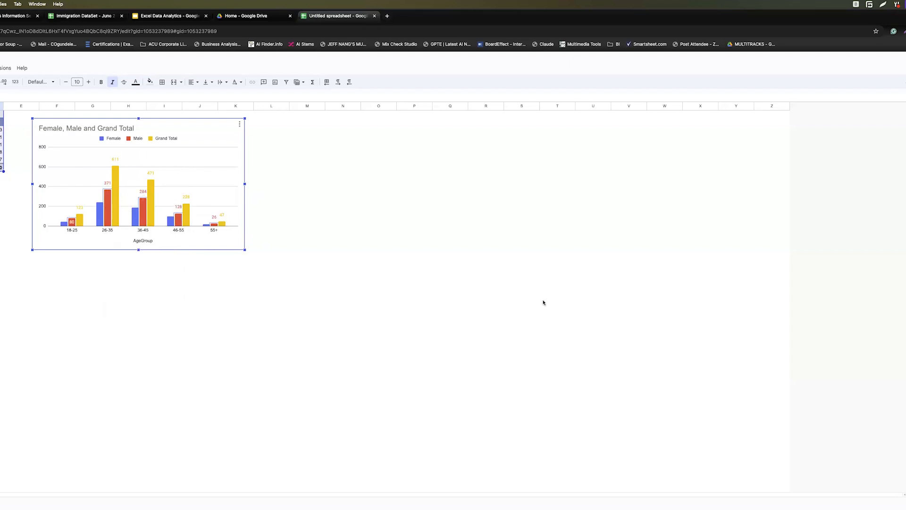
left_click(99, 216)
left_click(185, 287)
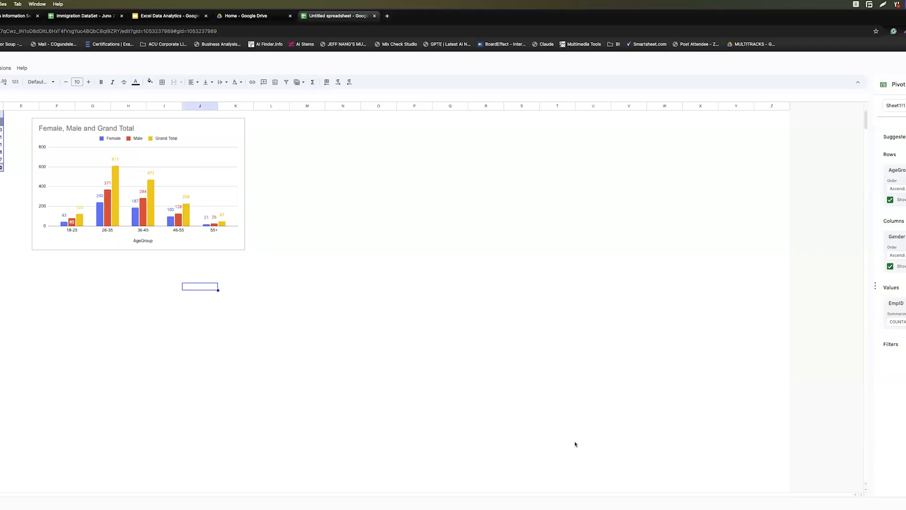
Zoom the page to 175% and close the Pivot table editor panel.
left_click(651, 334)
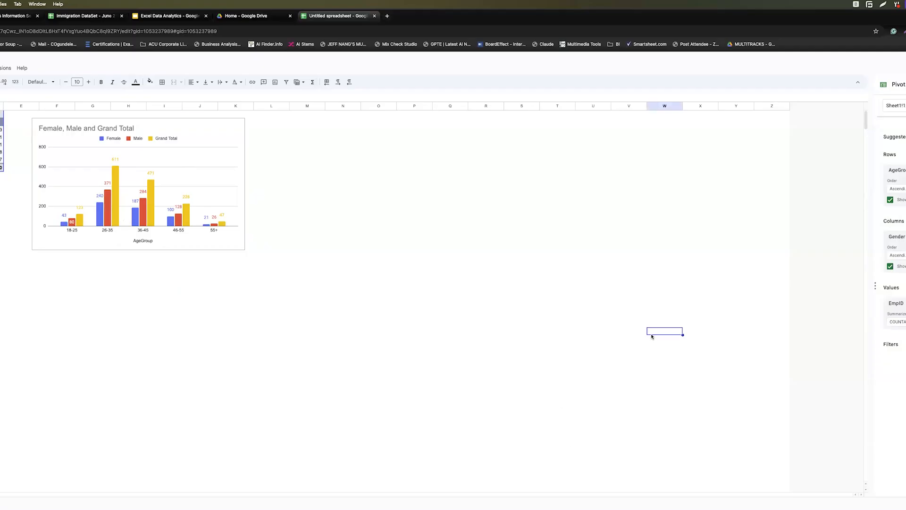
key("super+equal")
key("super+equal")
key("super+equal")
key("super+equal")
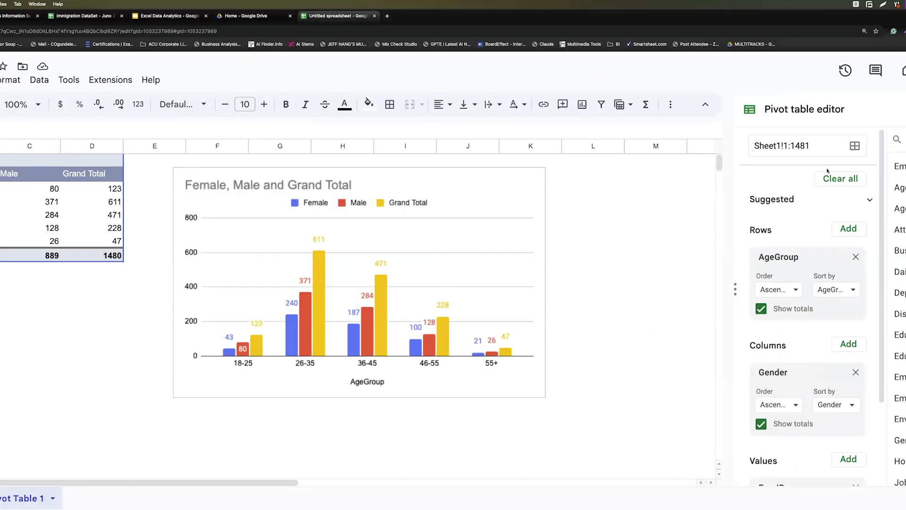
left_click(670, 354)
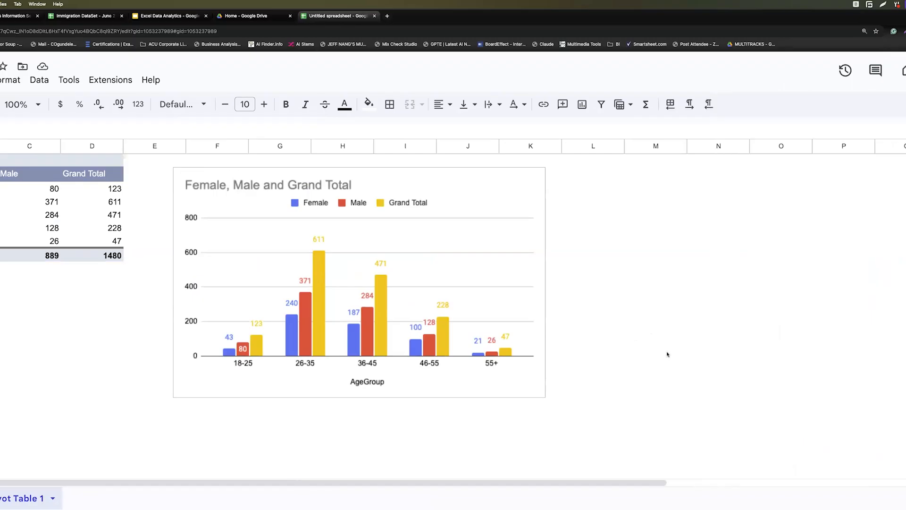